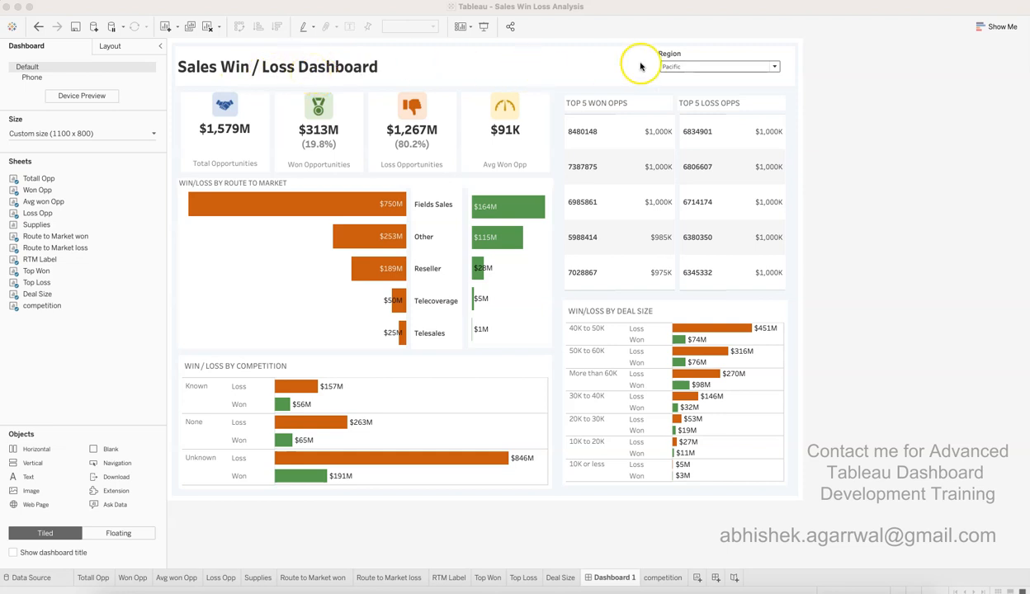
Examine the Region filter's choices and the total, won, loss and average won opportunity cards on the Sales Win / Loss dashboard
left_click(686, 67)
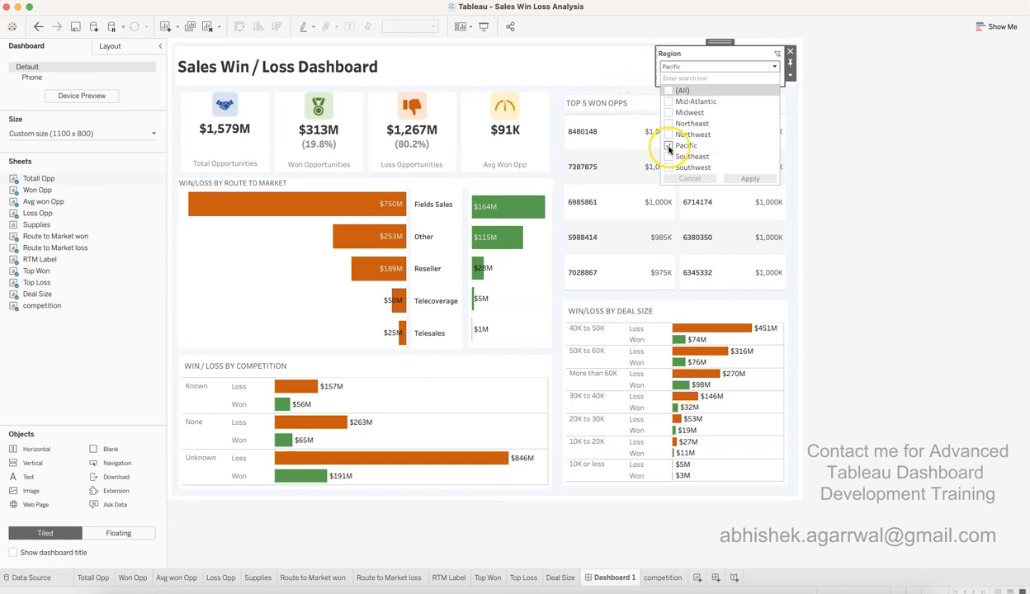
left_click(615, 72)
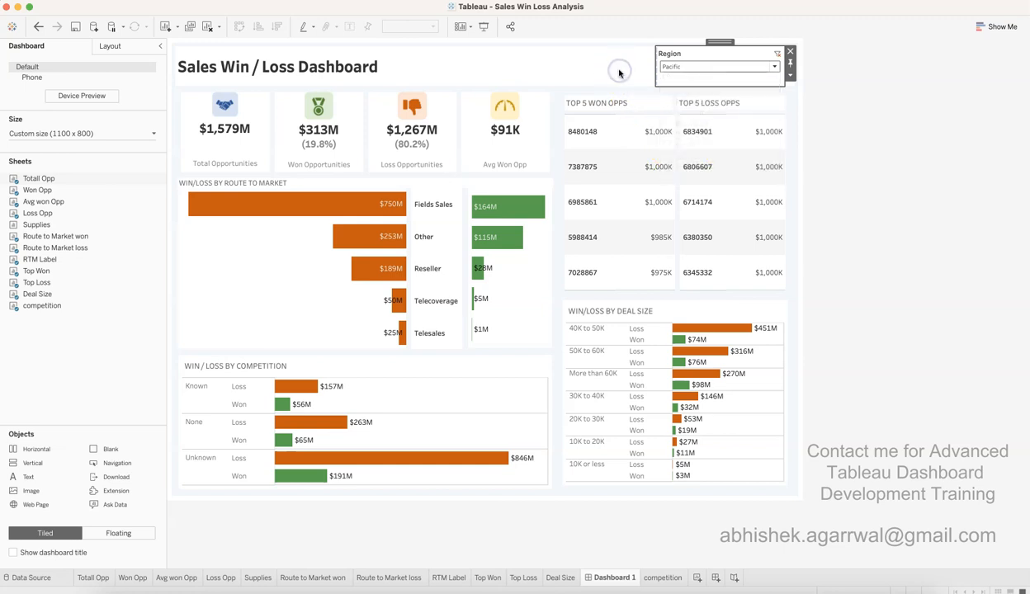
left_click(256, 142)
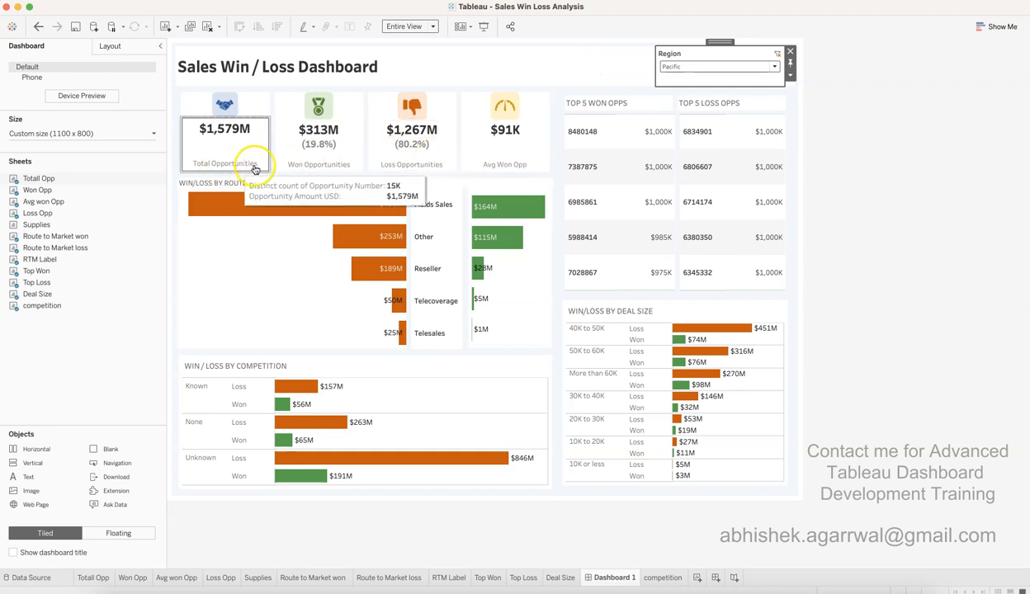
left_click(295, 163)
left_click(404, 171)
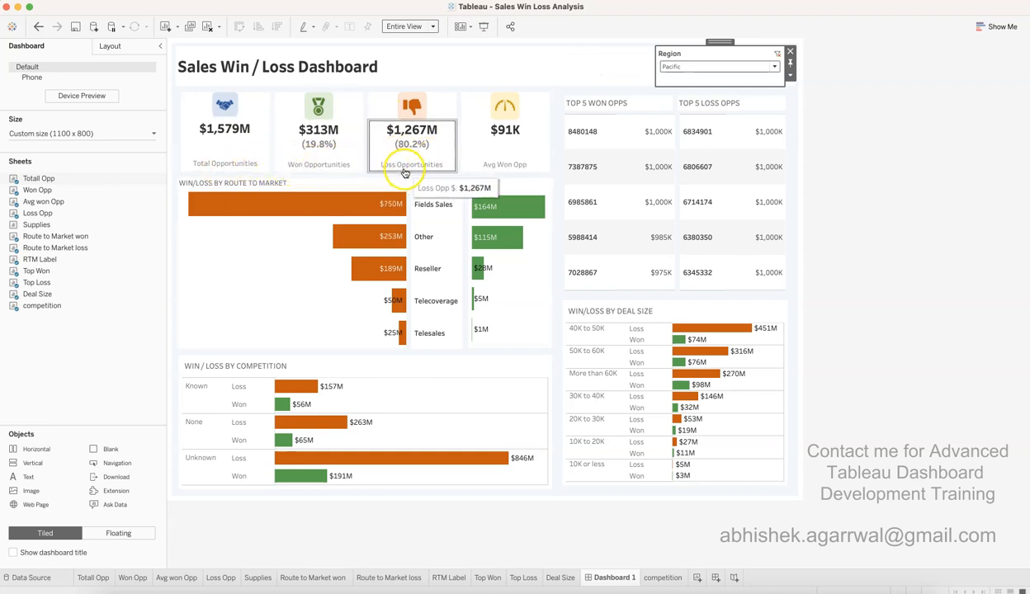
left_click(492, 168)
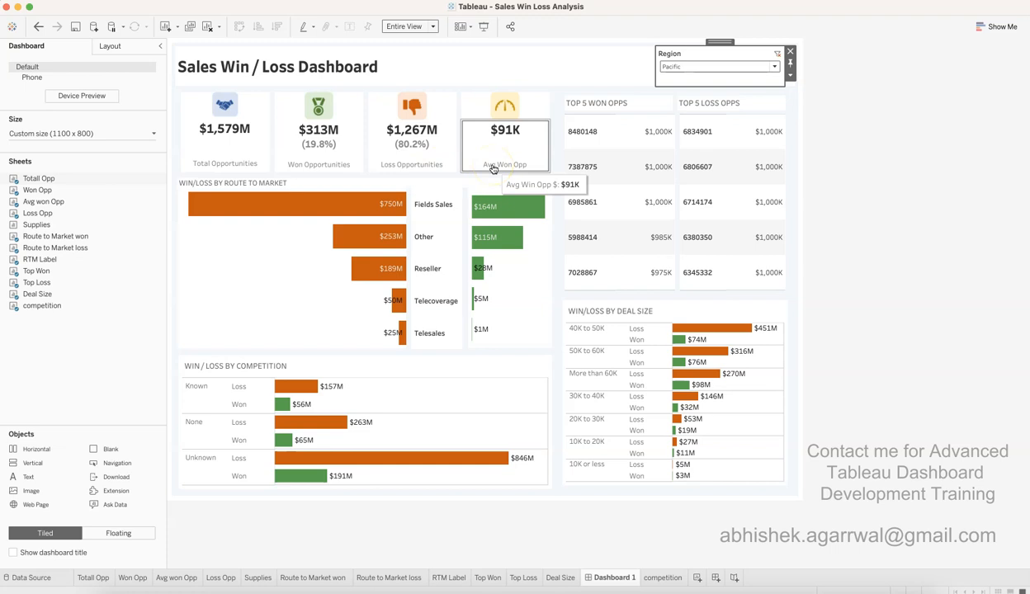
left_click(331, 163)
left_click(235, 150)
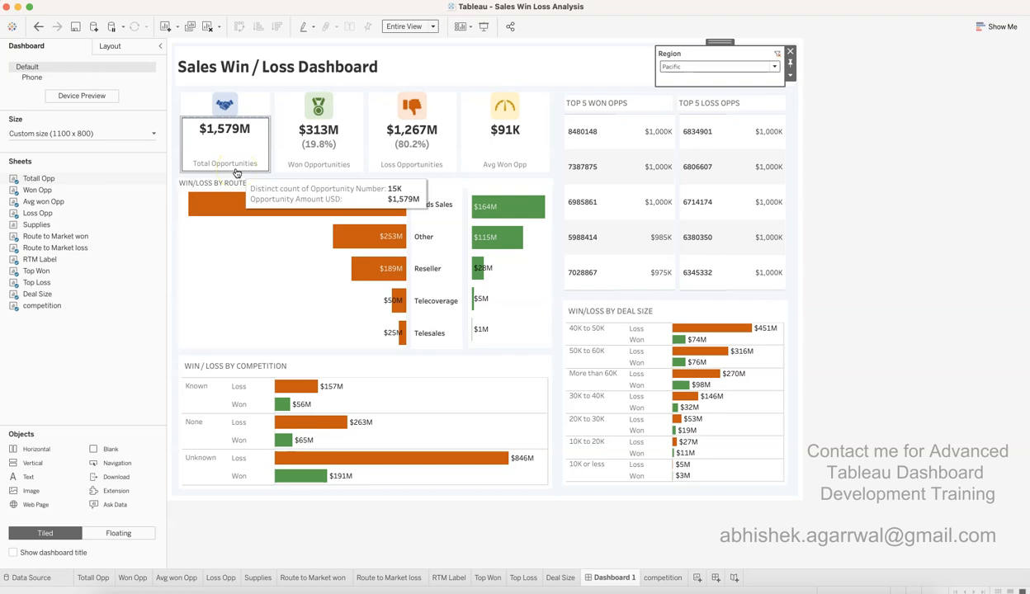
left_click(330, 153)
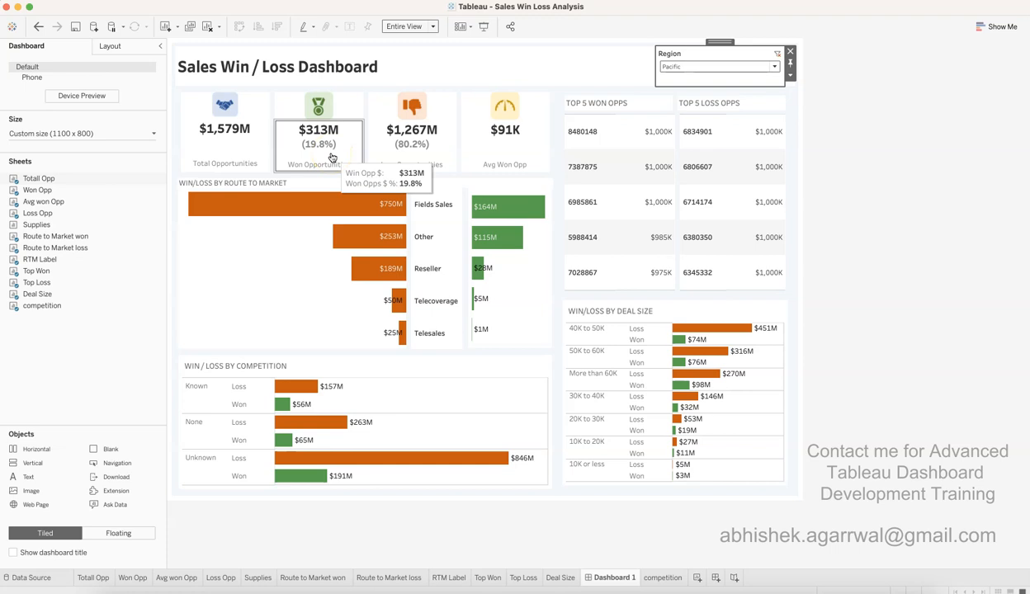
left_click(414, 151)
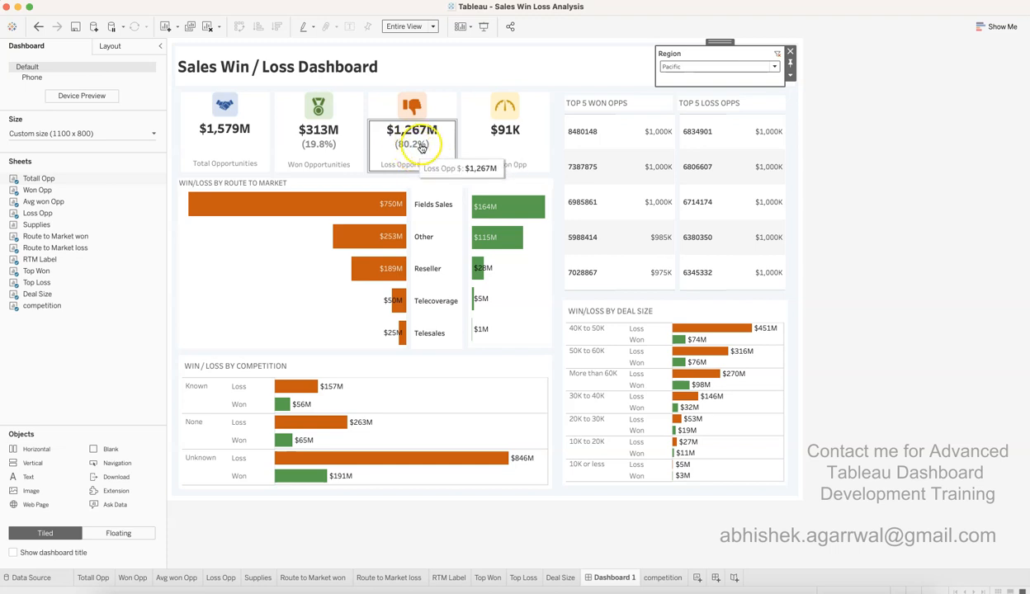
Examine the Win / Loss by Competition and Win/Loss by Deal Size charts on the dashboard
left_click(663, 82)
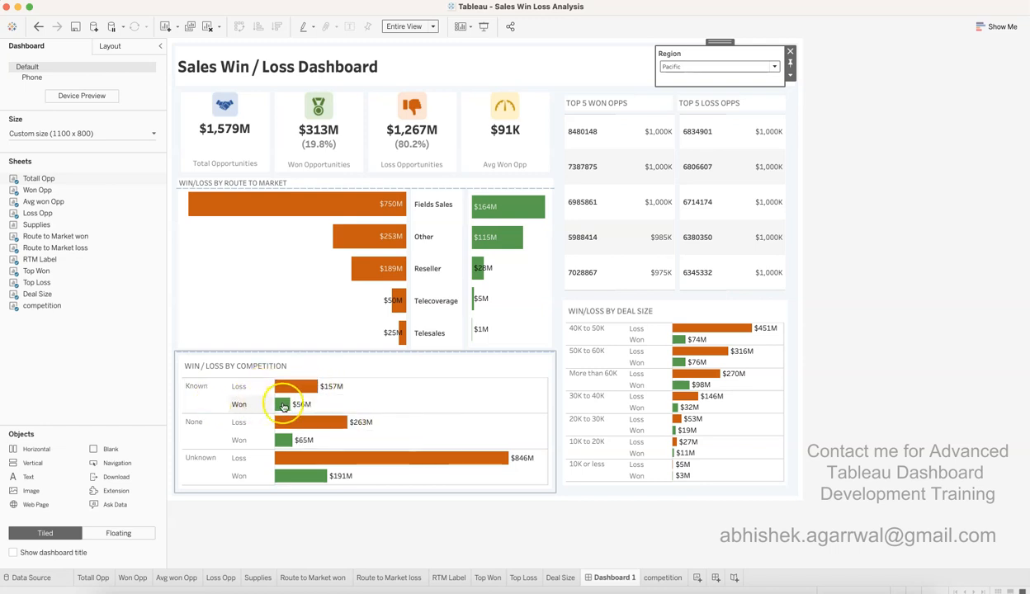
mouse_move(316, 462)
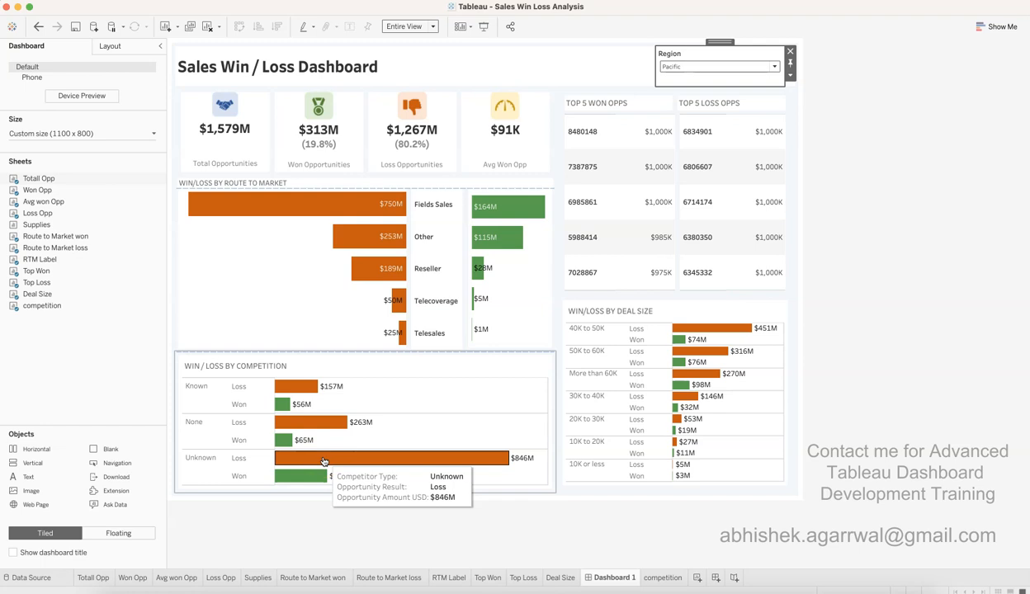
mouse_move(289, 472)
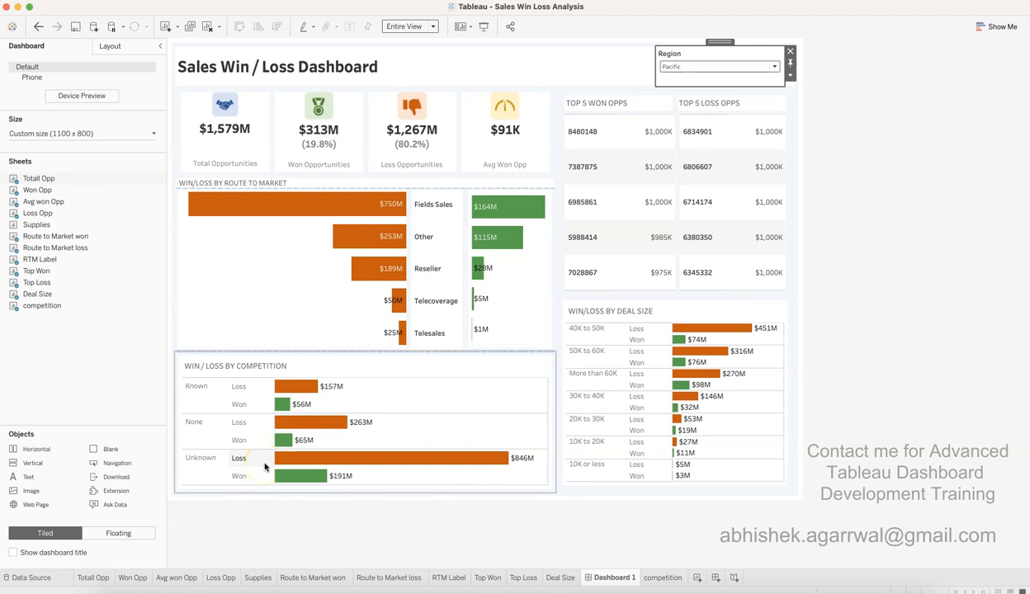
left_click(593, 323)
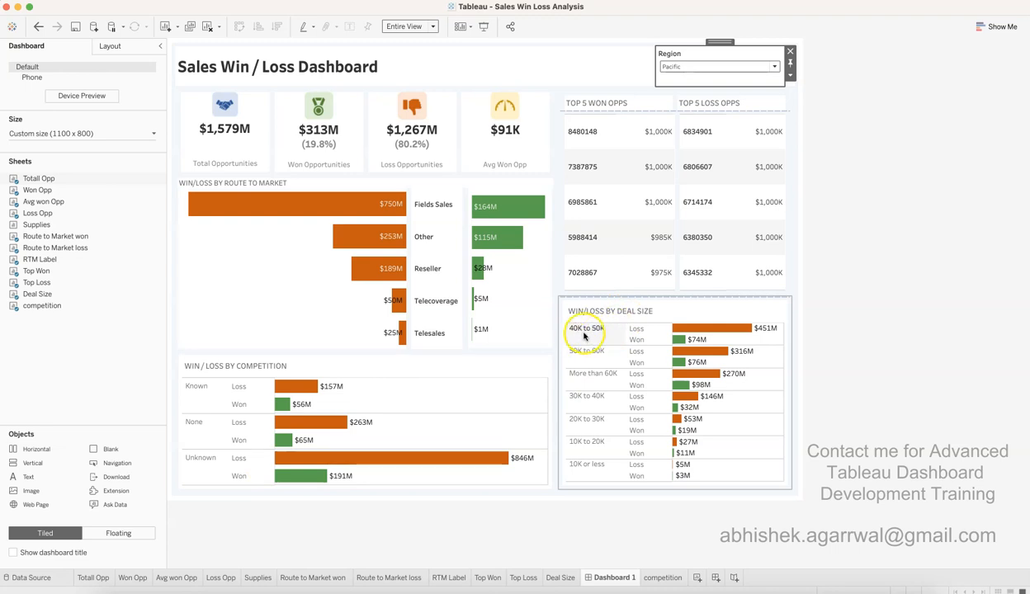
mouse_move(734, 333)
left_click(921, 250)
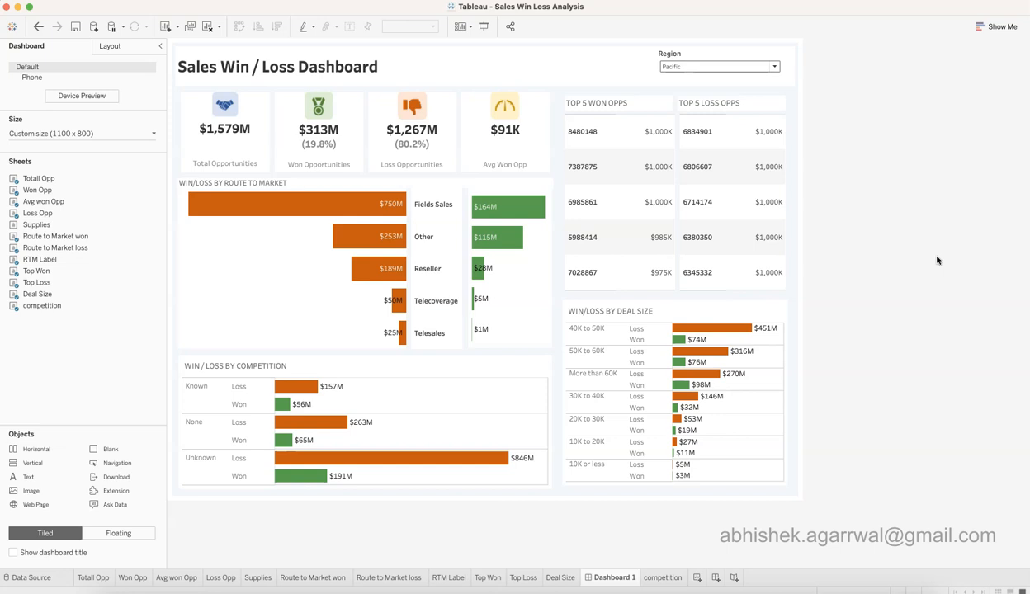
left_click(390, 301)
Open the Sales Win Loss data source and widen the Elapsed Days In Sales Stage column until its full name shows
left_click(18, 578)
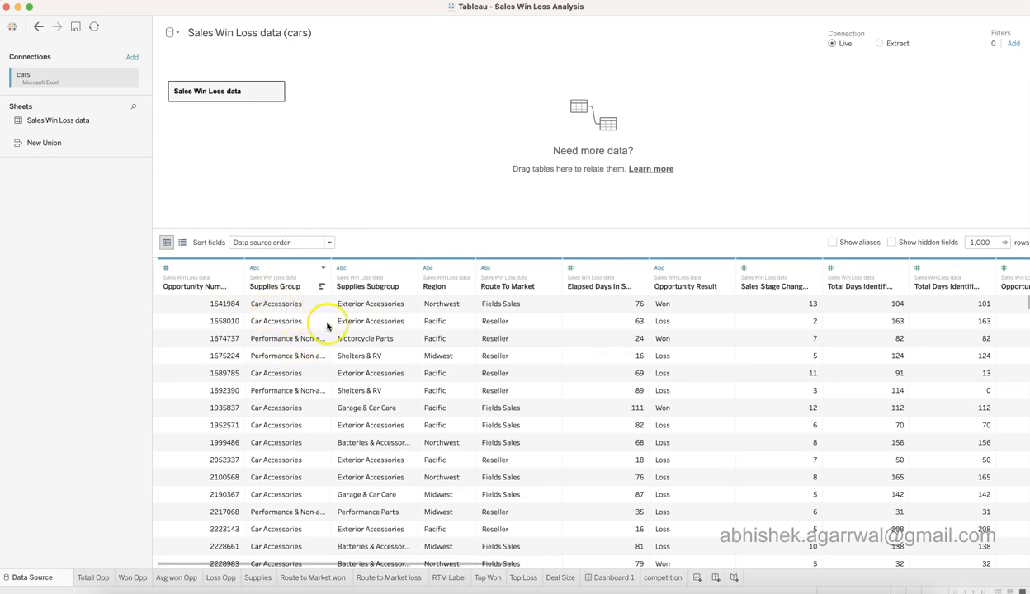
scroll(264, 434, "down", 3)
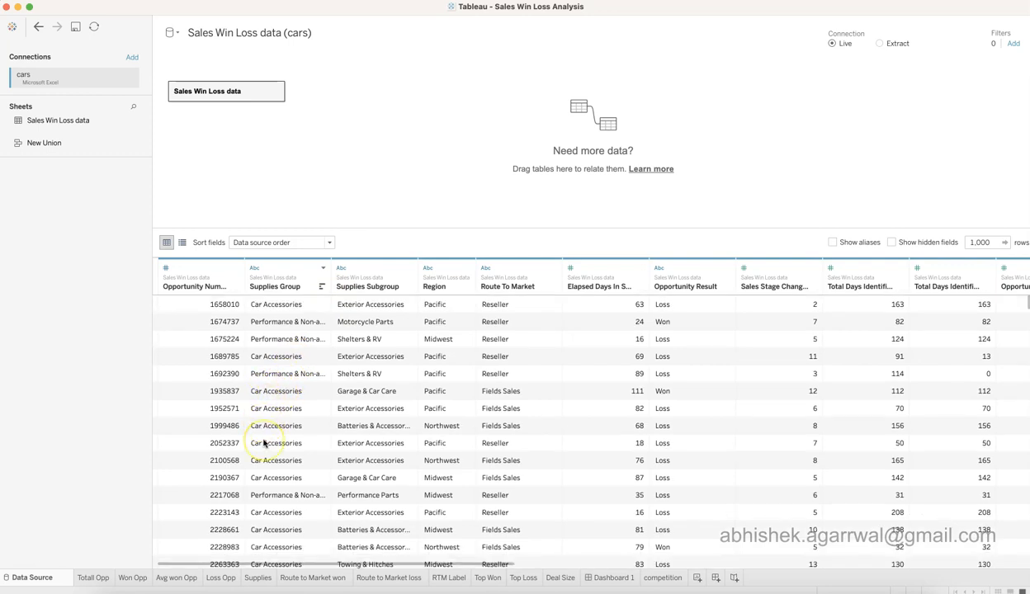
scroll(264, 444, "up", 3)
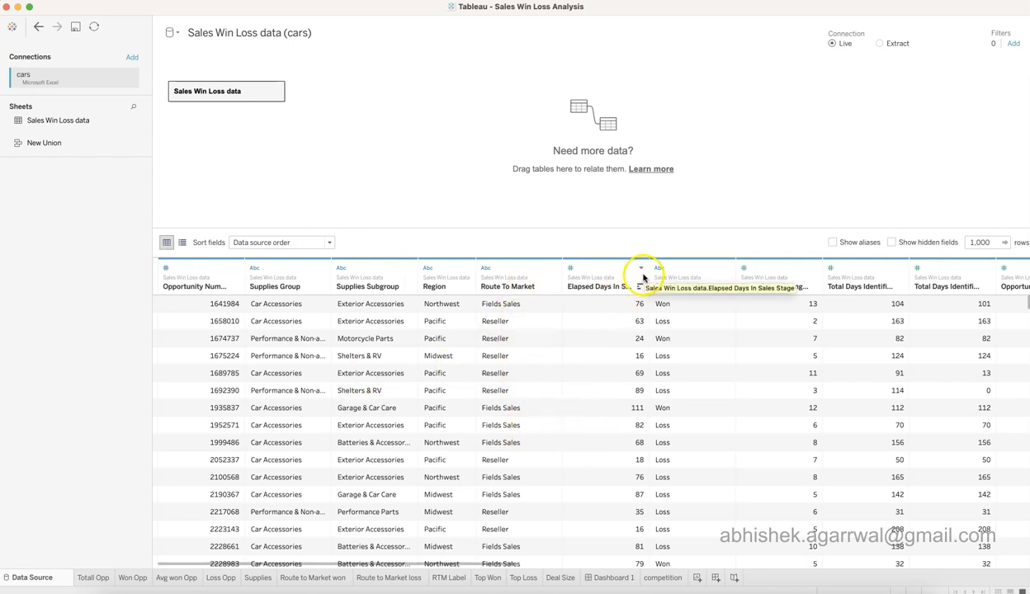
left_click_drag(650, 271, 683, 272)
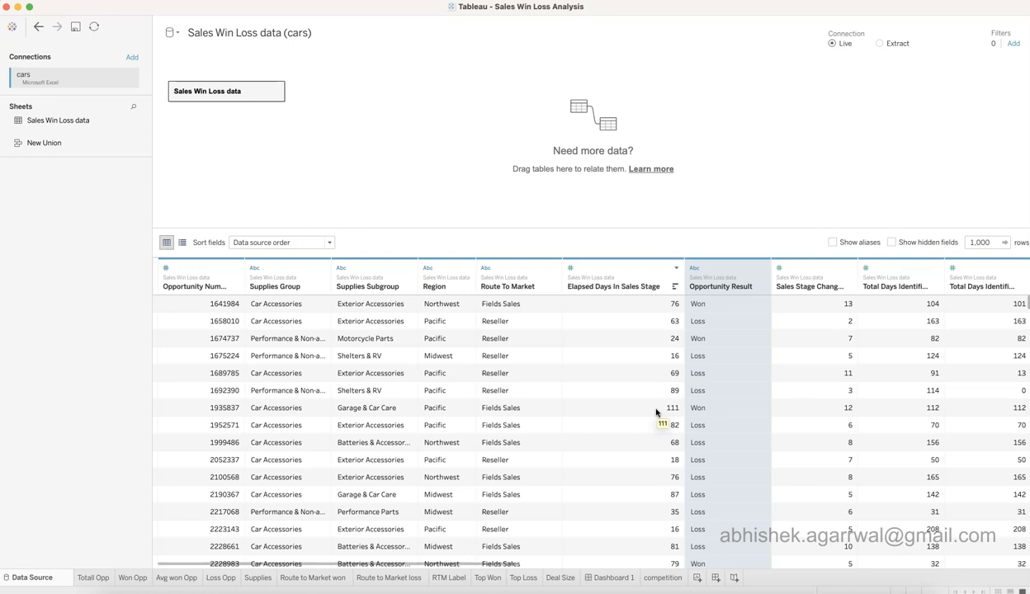
Examine the data grid's columns from Opportunity Result through opportunity amount and client size to Competitor Type
scroll(656, 413, "down", 5)
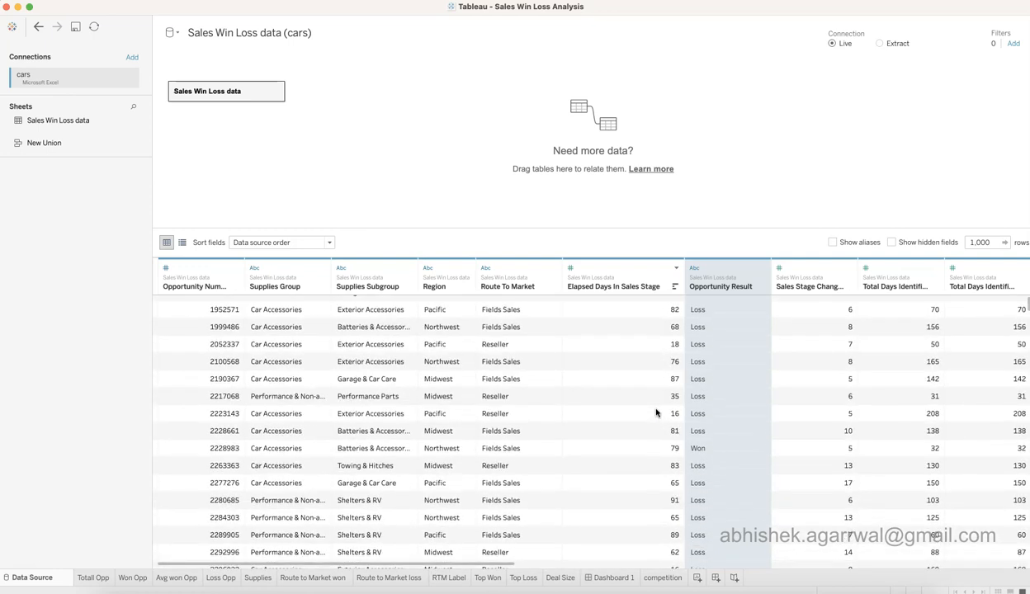
scroll(657, 413, "up", 5)
scroll(652, 413, "down", 4)
scroll(650, 414, "right", 3)
scroll(650, 414, "down", 1)
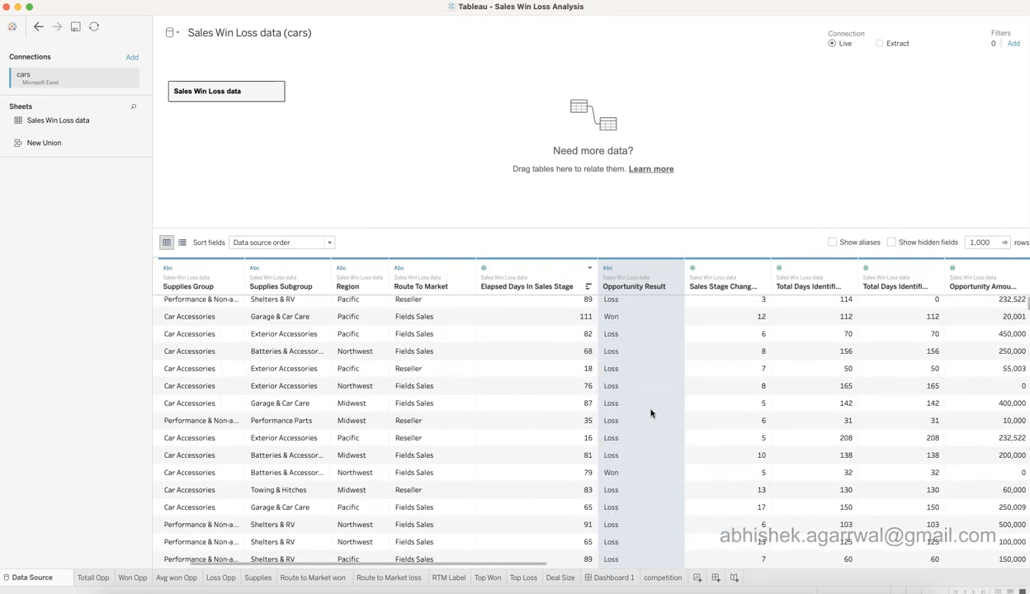
scroll(650, 413, "right", 5)
scroll(651, 412, "up", 1)
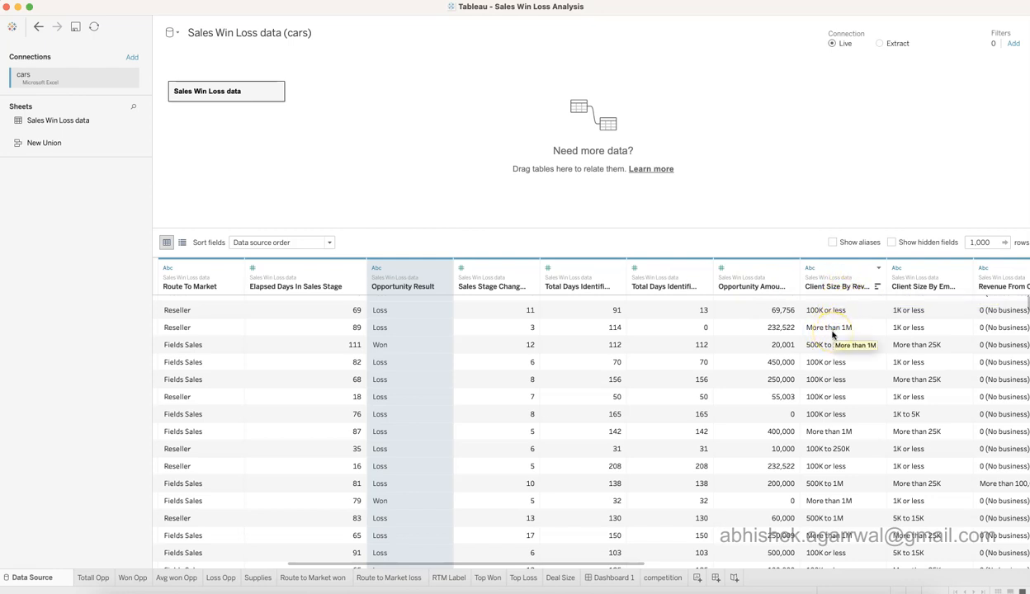
scroll(832, 334, "right", 5)
scroll(833, 334, "up", 1)
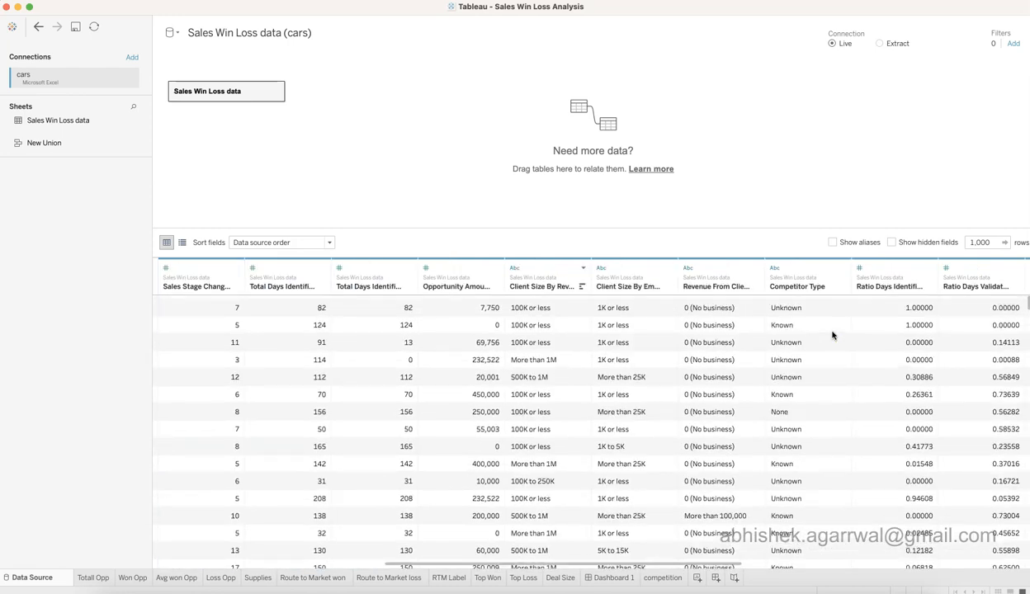
scroll(826, 336, "right", 2)
scroll(826, 336, "up", 1)
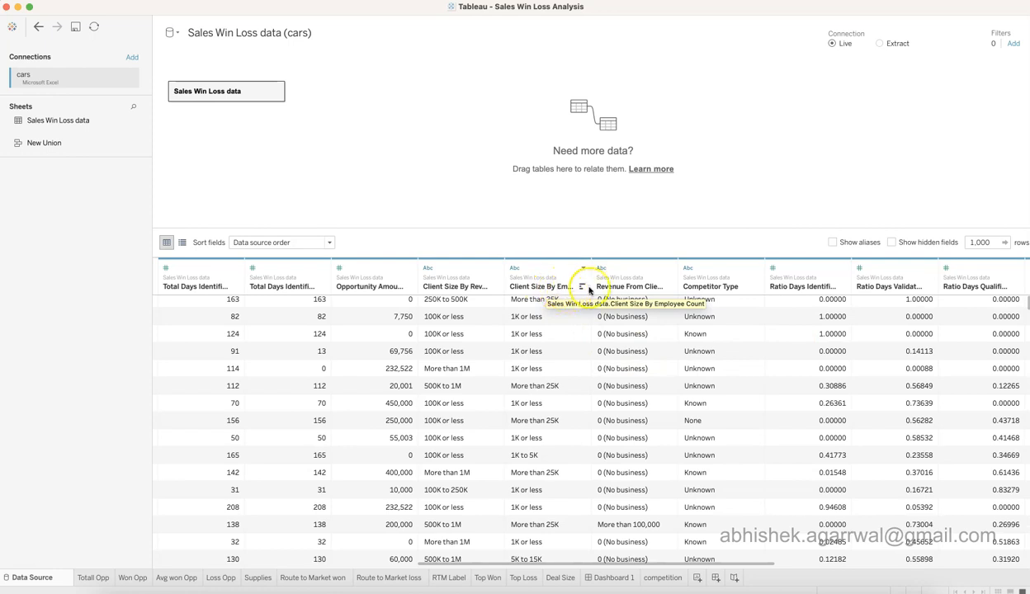
Widen the Client Size By Employee Count and Revenue From Client Past Two Years (USD) columns until their full names show
left_click_drag(591, 280, 633, 279)
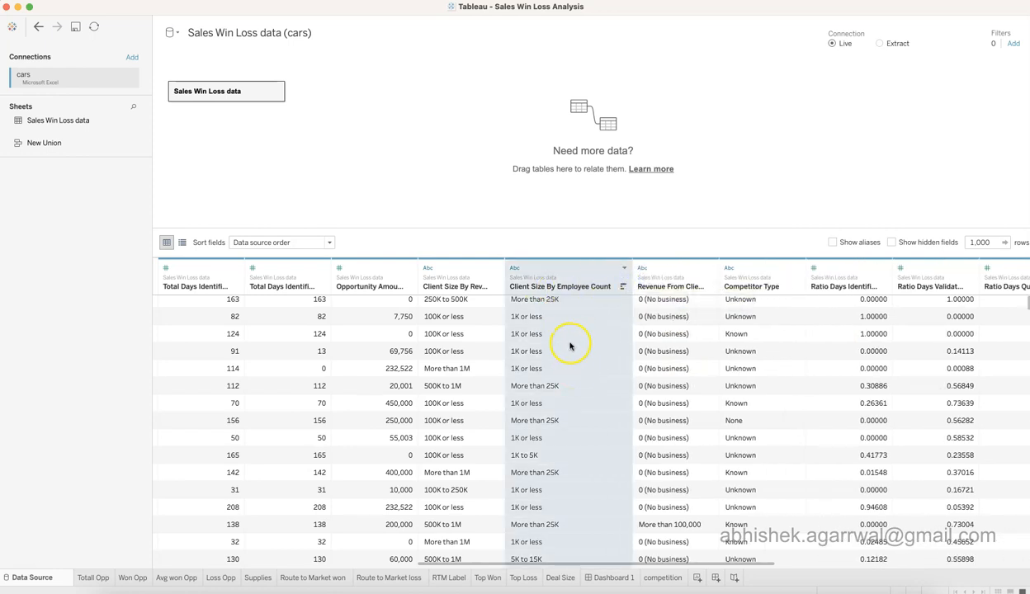
left_click_drag(718, 272, 757, 273)
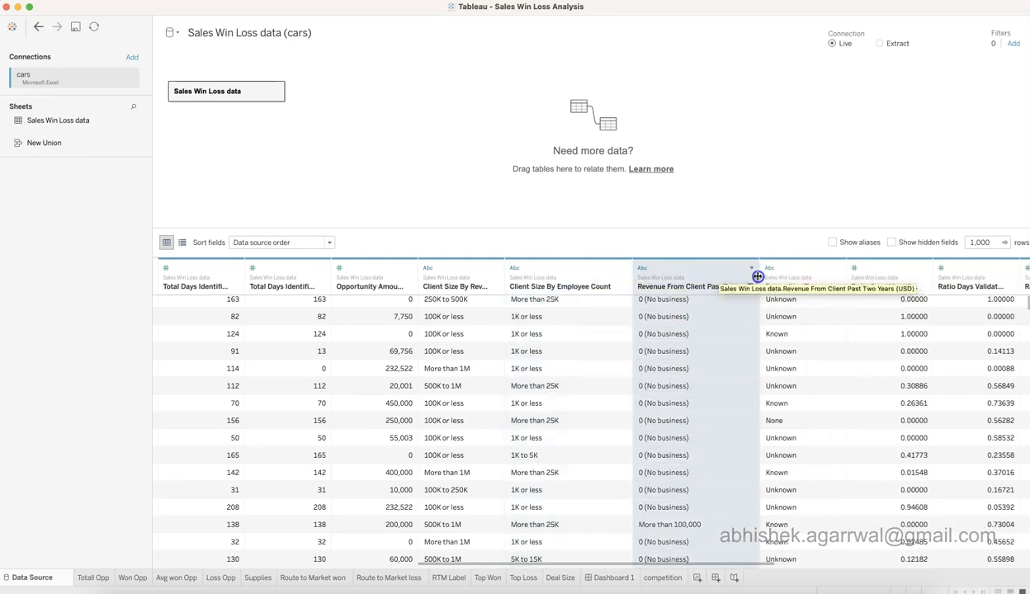
scroll(799, 403, "right", 5)
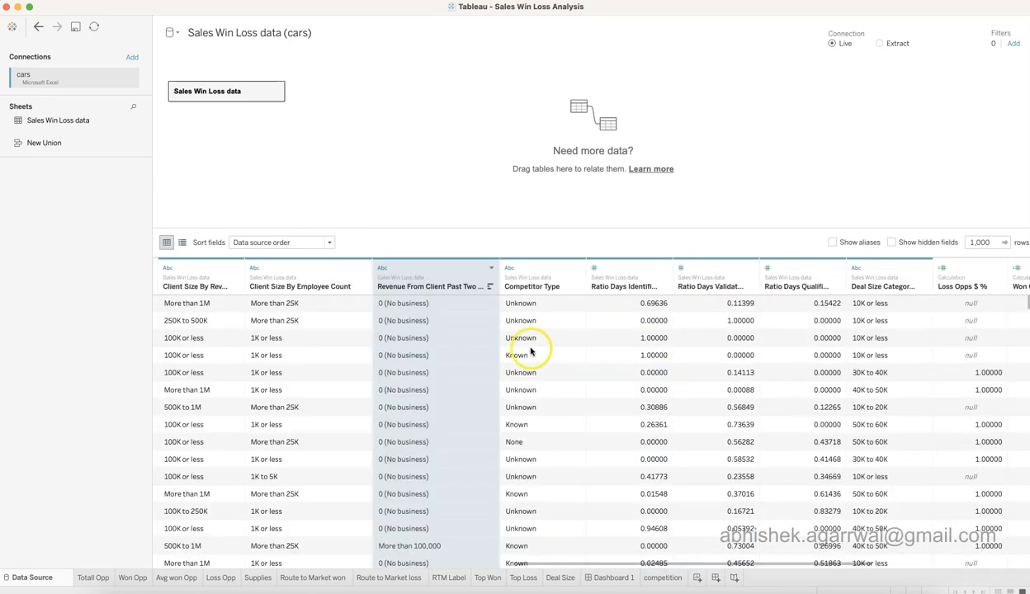
left_click_drag(499, 272, 554, 275)
Review the ratio, deal size category and calculated win/loss columns of the data grid, and open the Totall Opp worksheet
scroll(621, 330, "right", 5)
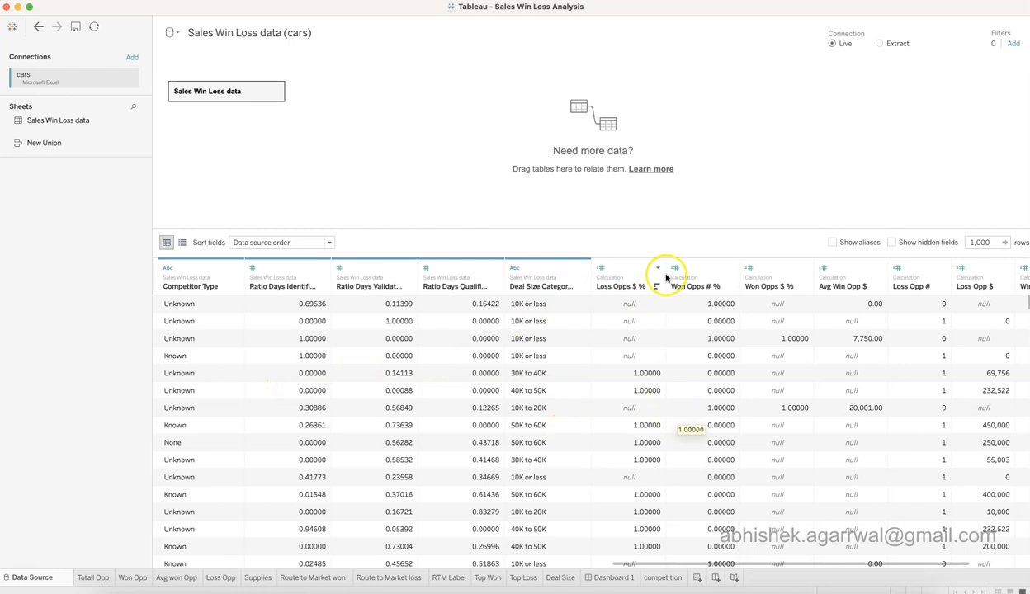
scroll(896, 297, "right", 5)
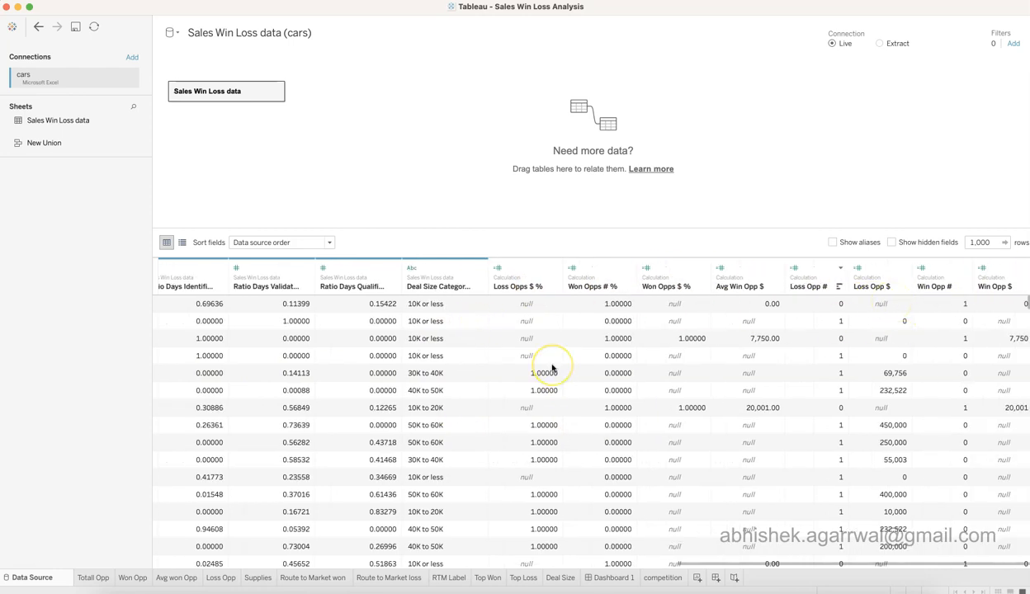
scroll(552, 368, "left", 15)
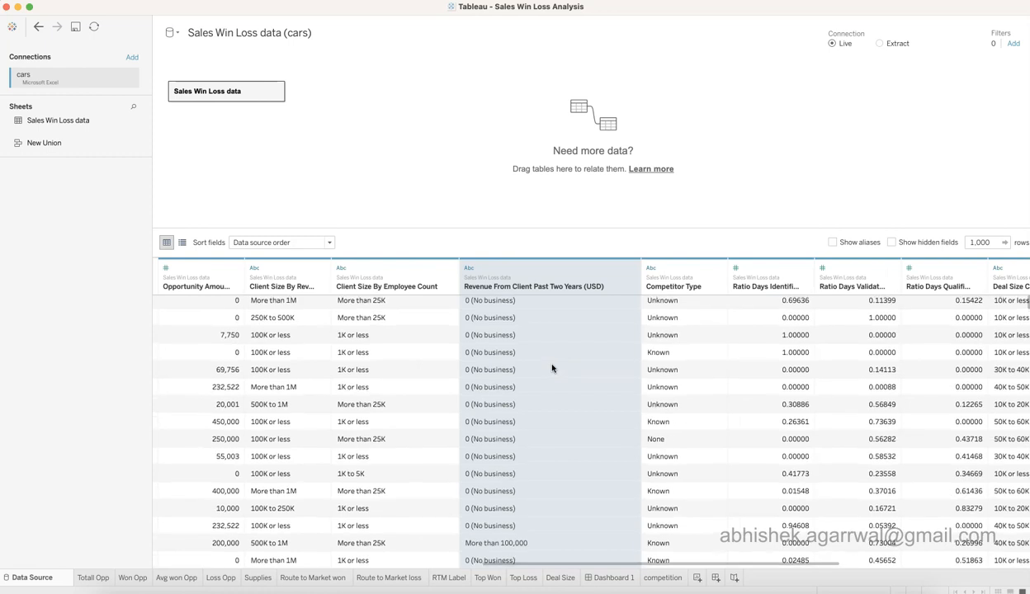
scroll(553, 368, "left", 15)
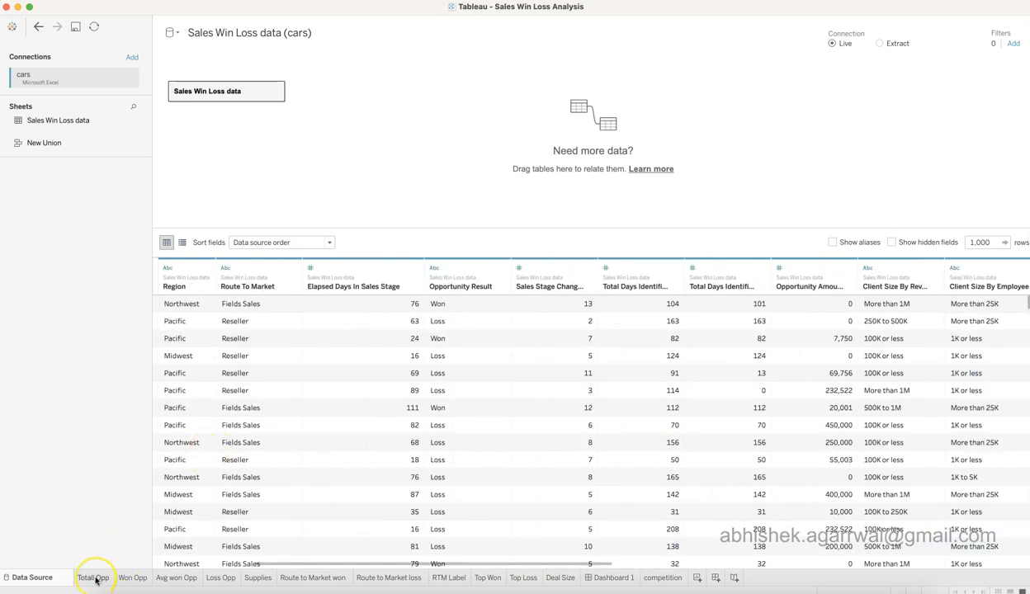
left_click(94, 579)
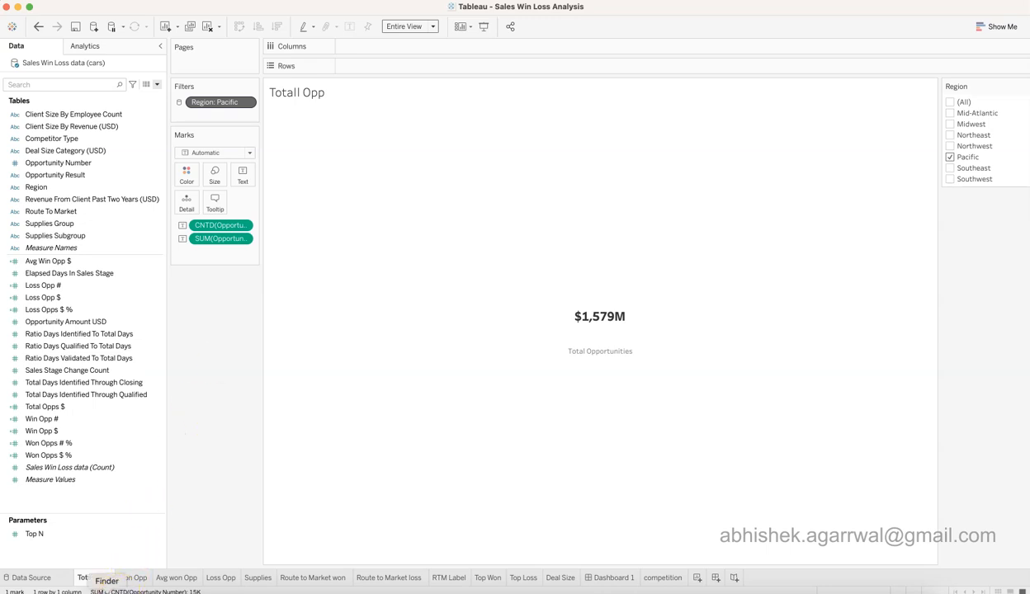
Switch to Google Drive in the browser, locate cars.xlsx in the Datasets folder, and open the Tableau Dashboard Templates folder
left_click(180, 590)
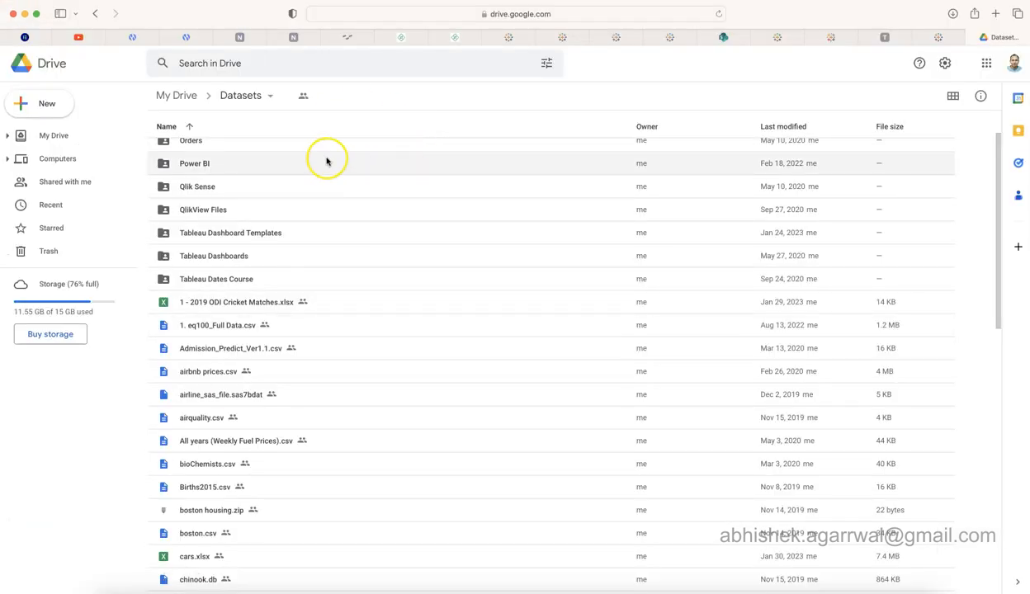
scroll(317, 222, "up", 1)
scroll(317, 221, "down", 1)
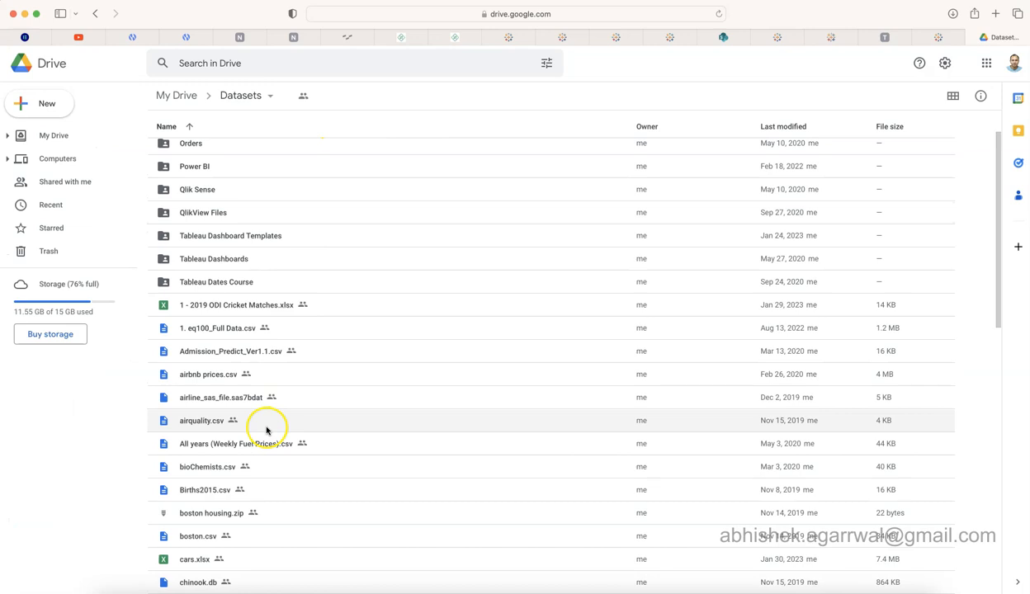
scroll(248, 470, "down", 1)
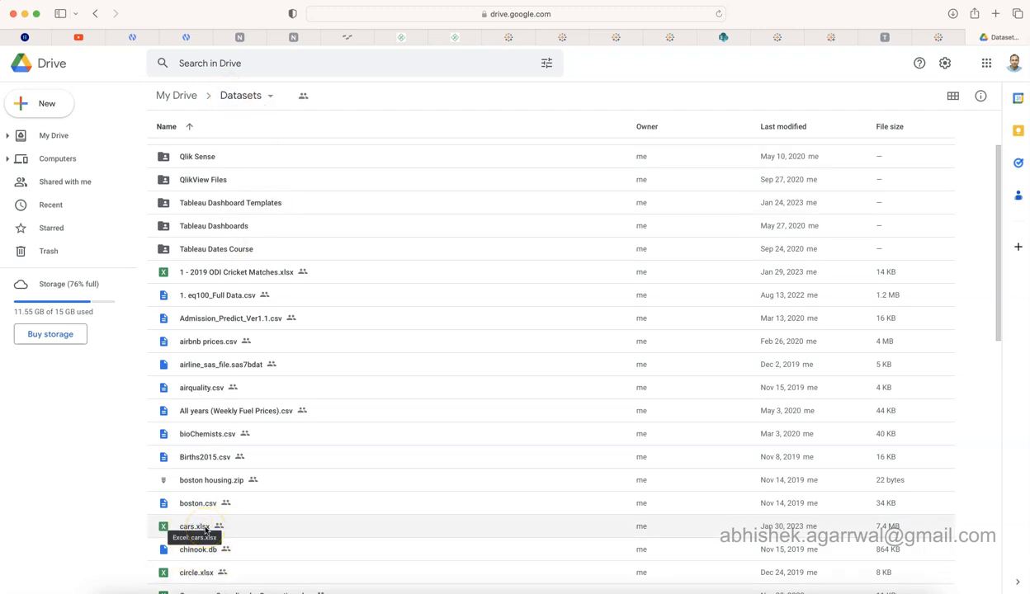
scroll(205, 531, "up", 3)
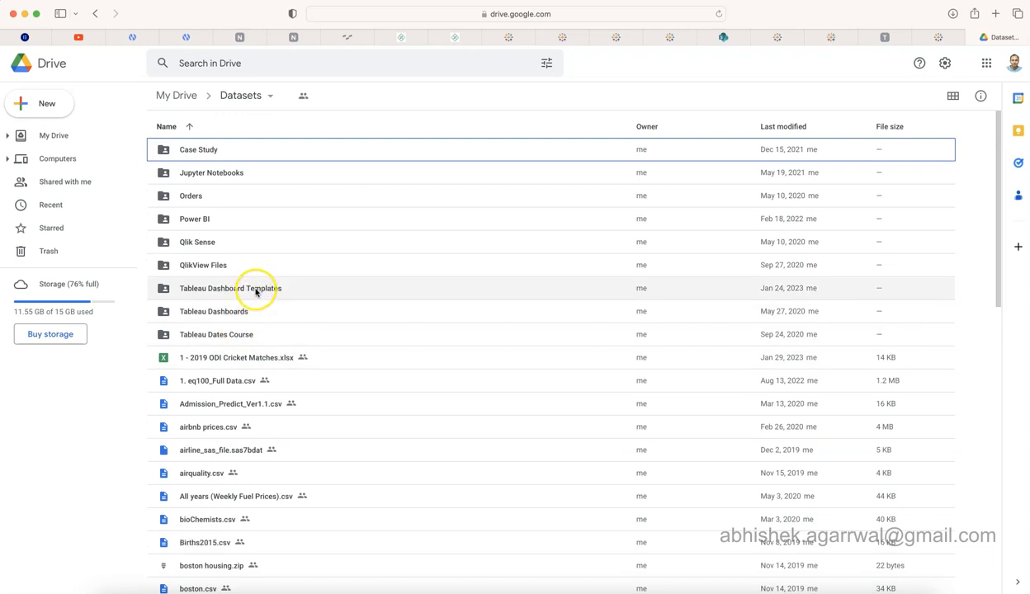
double_click(255, 291)
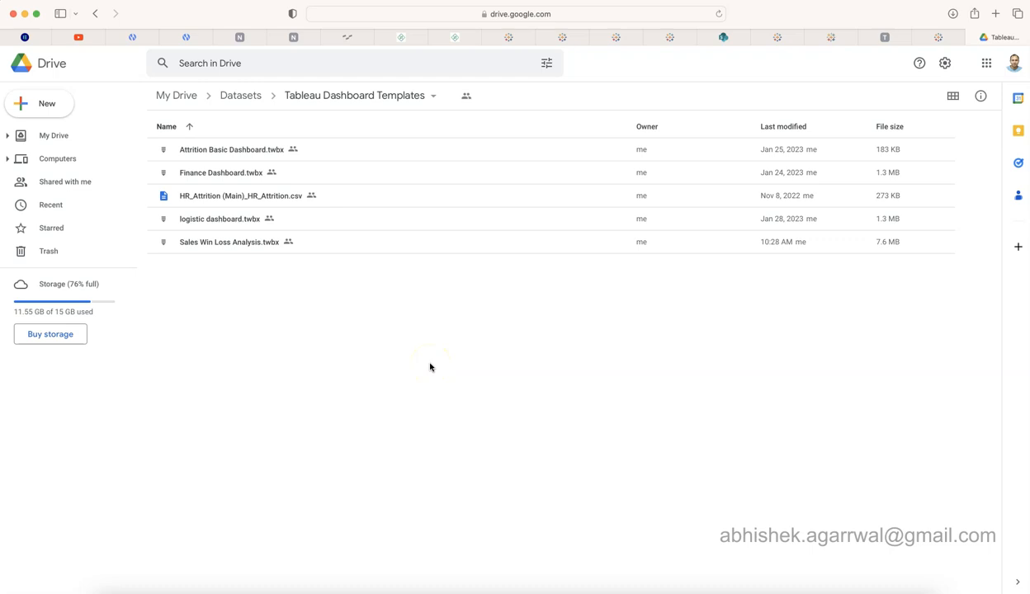
Switch back to Tableau and look through the Won Opp, Avg won Opp and Loss Opp worksheets before returning to Totall Opp
left_click(394, 347)
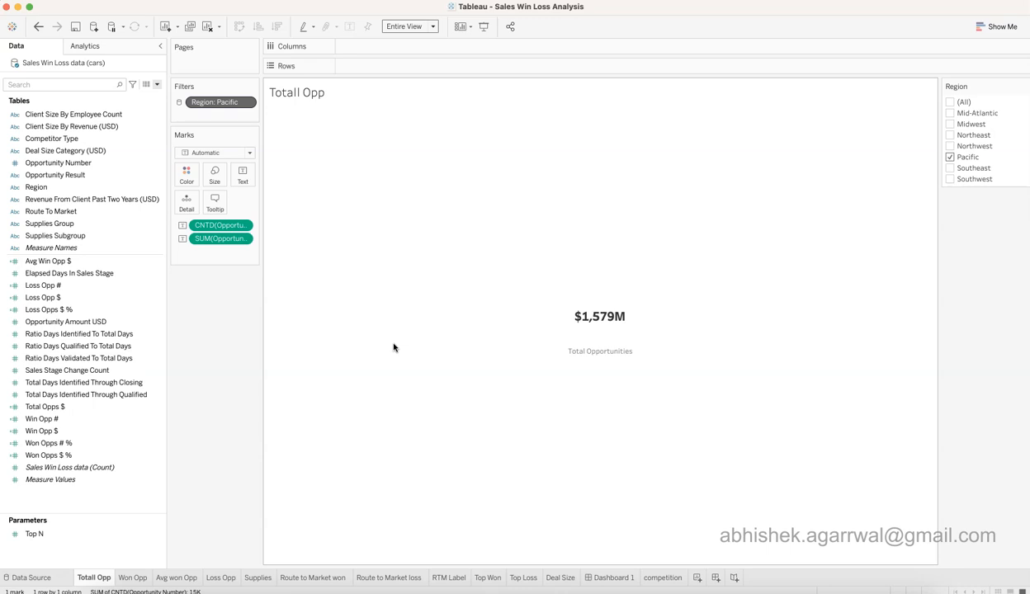
left_click(379, 321)
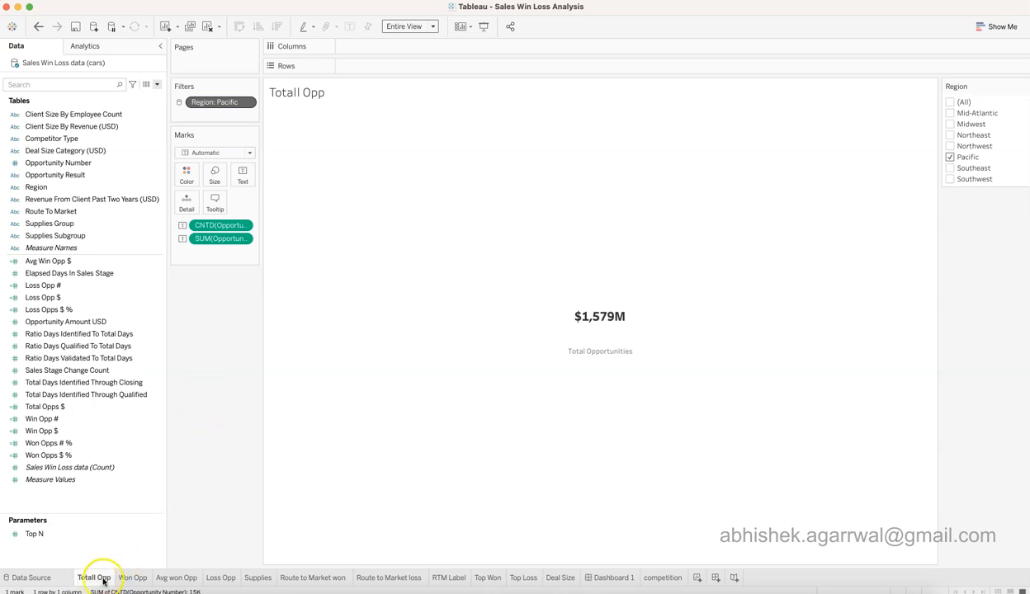
left_click(132, 578)
left_click(176, 578)
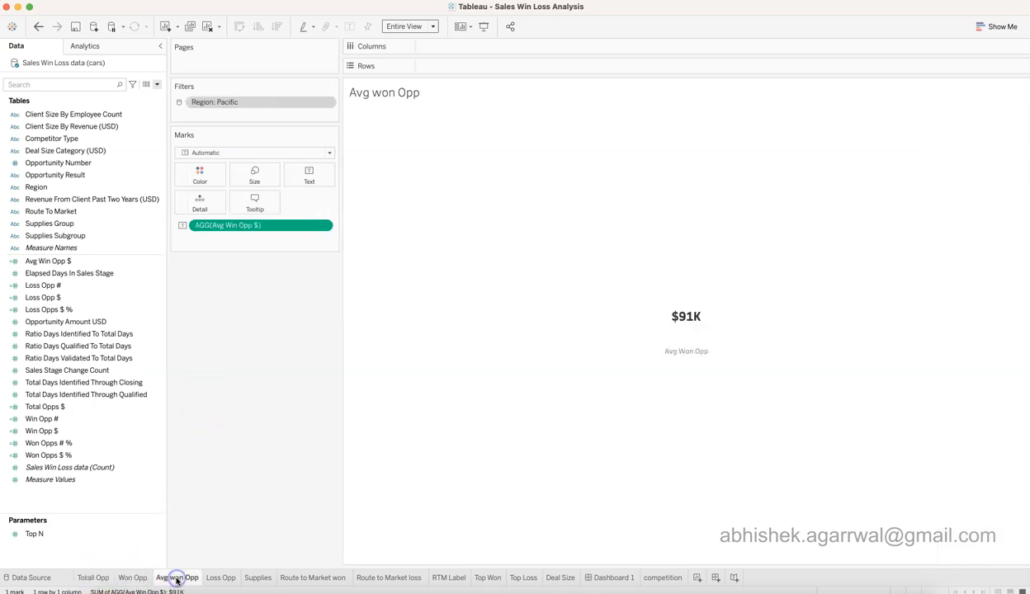
left_click(216, 578)
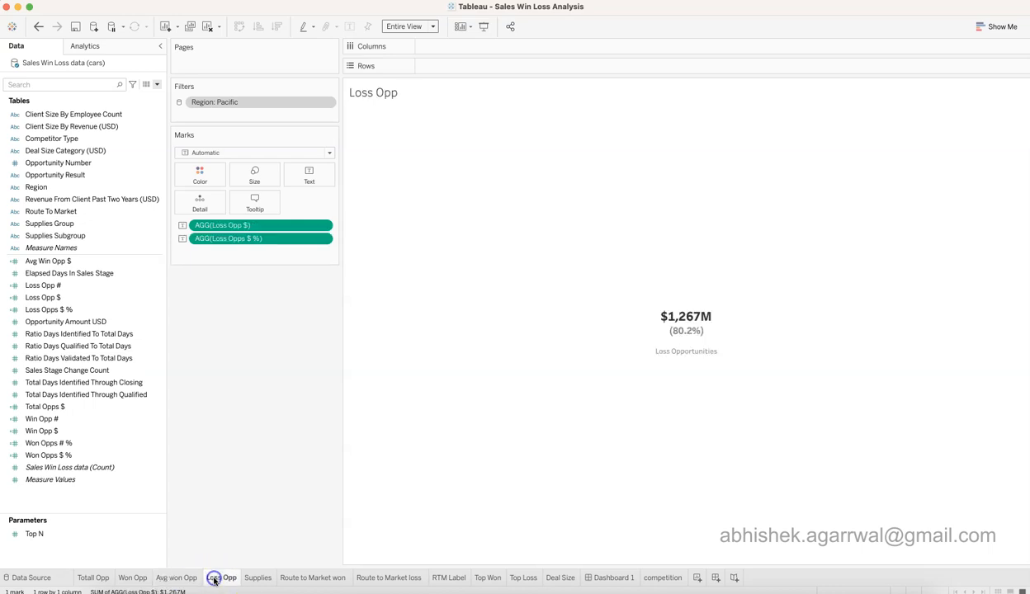
left_click(93, 578)
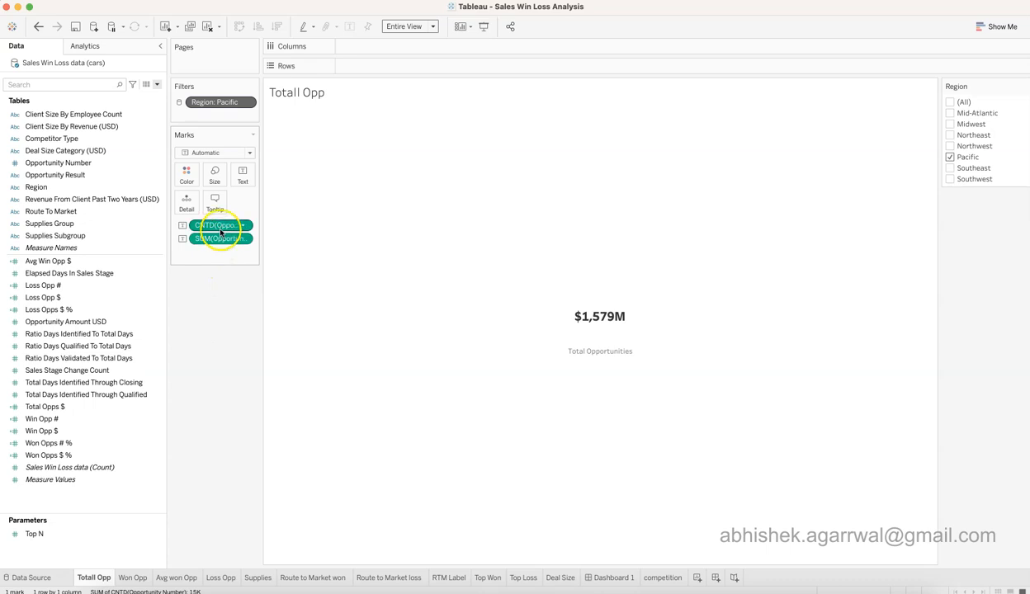
Widen the Filters and Marks cards of Totall Opp until the full field names show, and check the Region filter's context and worksheet options
left_click_drag(260, 225, 317, 223)
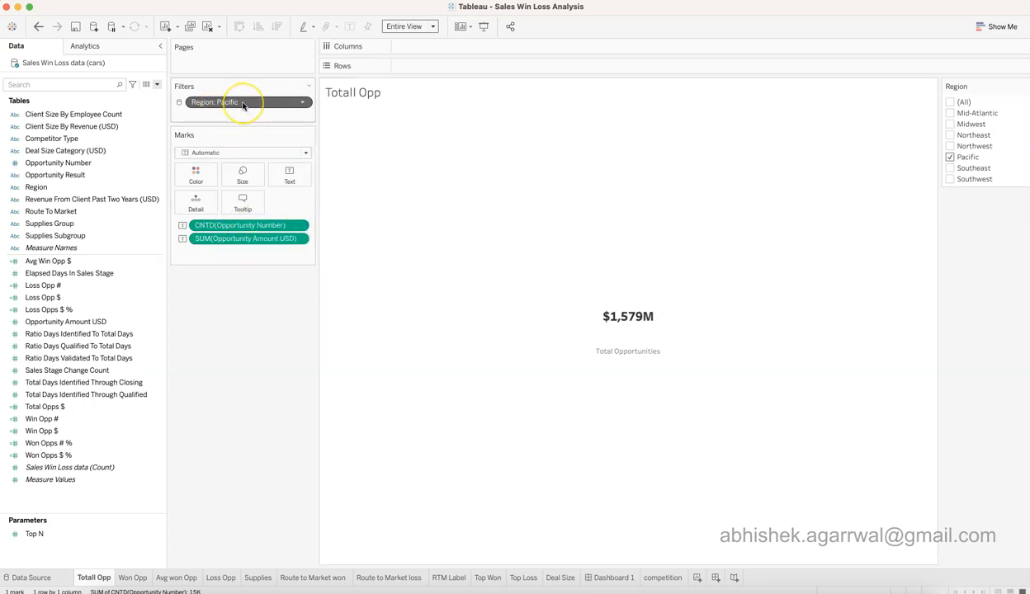
mouse_move(244, 106)
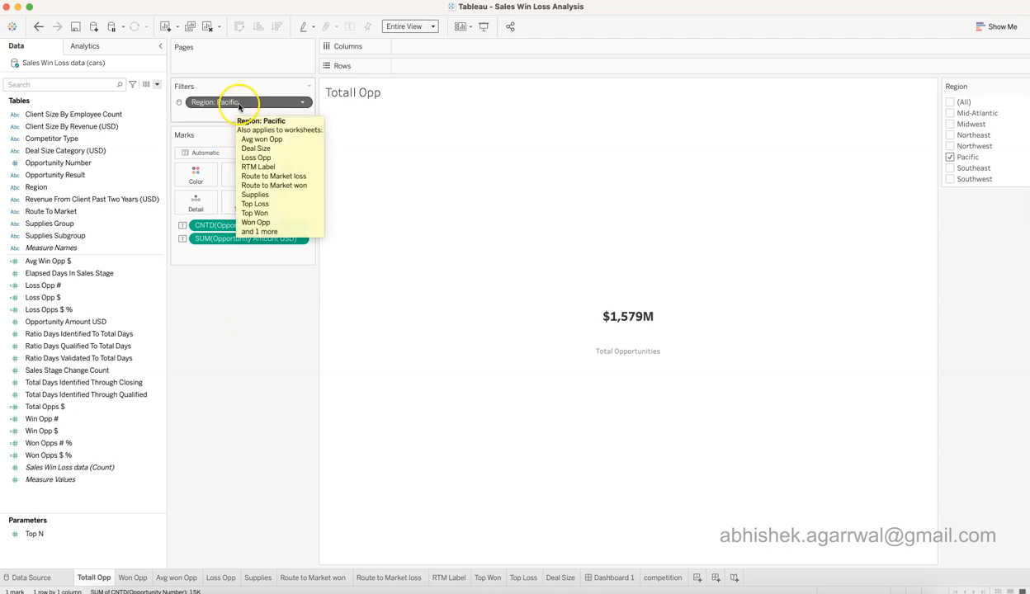
left_click(305, 103)
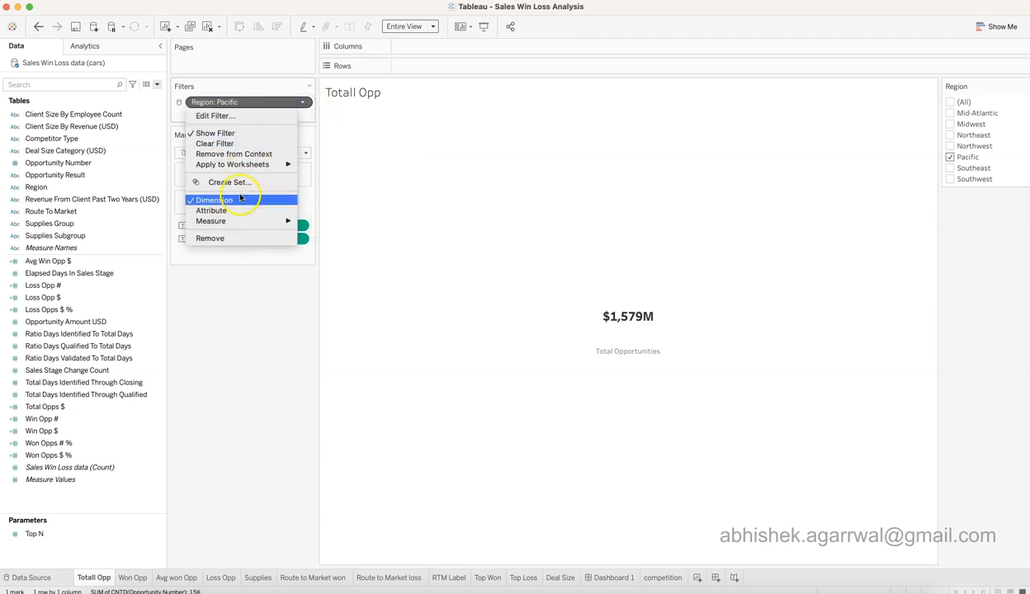
mouse_move(239, 165)
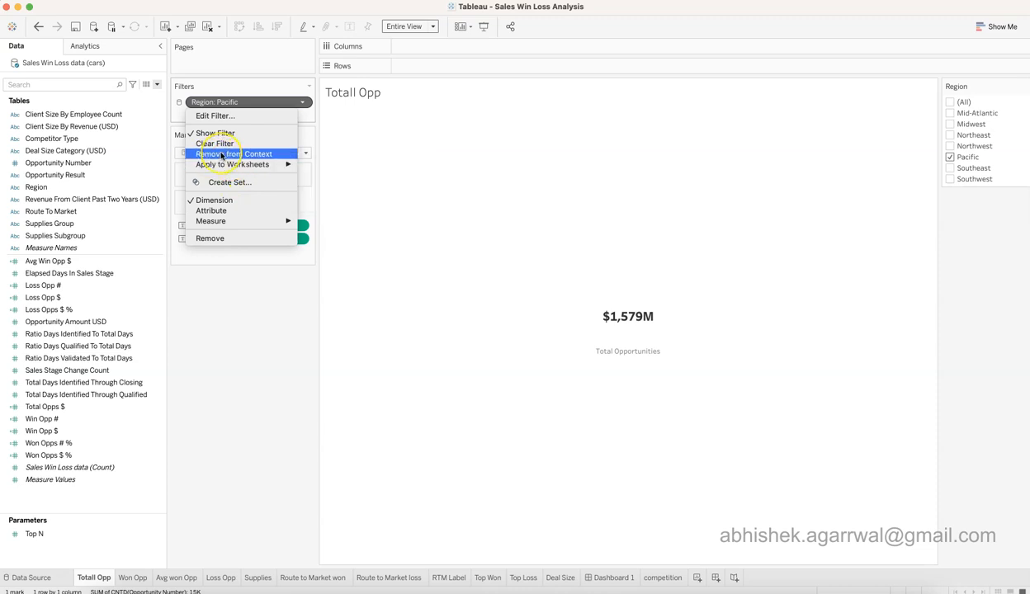
left_click(238, 358)
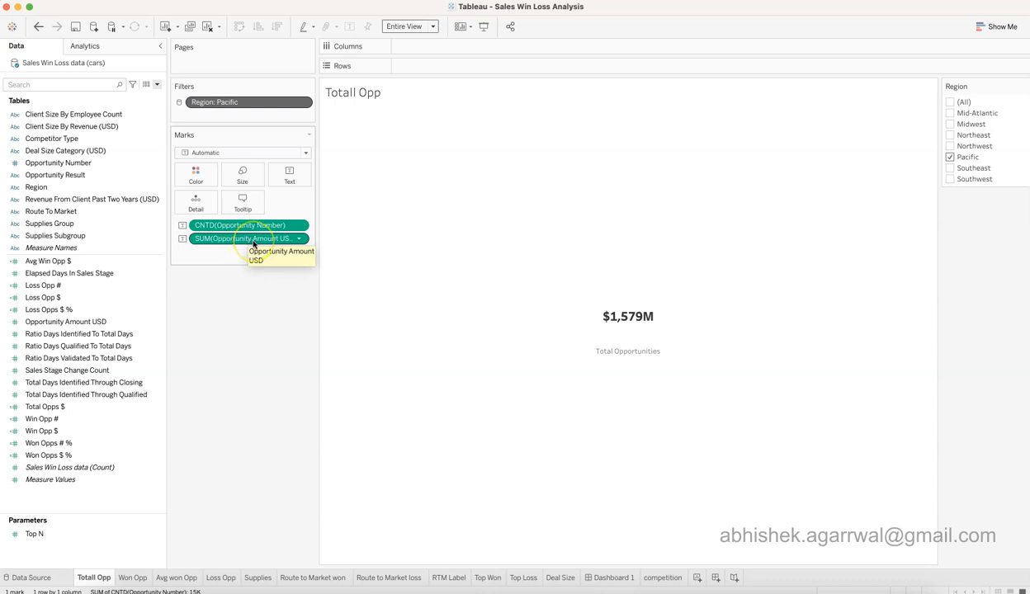
Remove the distinct count of Opportunity Number from the Totall Opp marks and select the Opportunity Amount USD field
left_click_drag(255, 227, 257, 371)
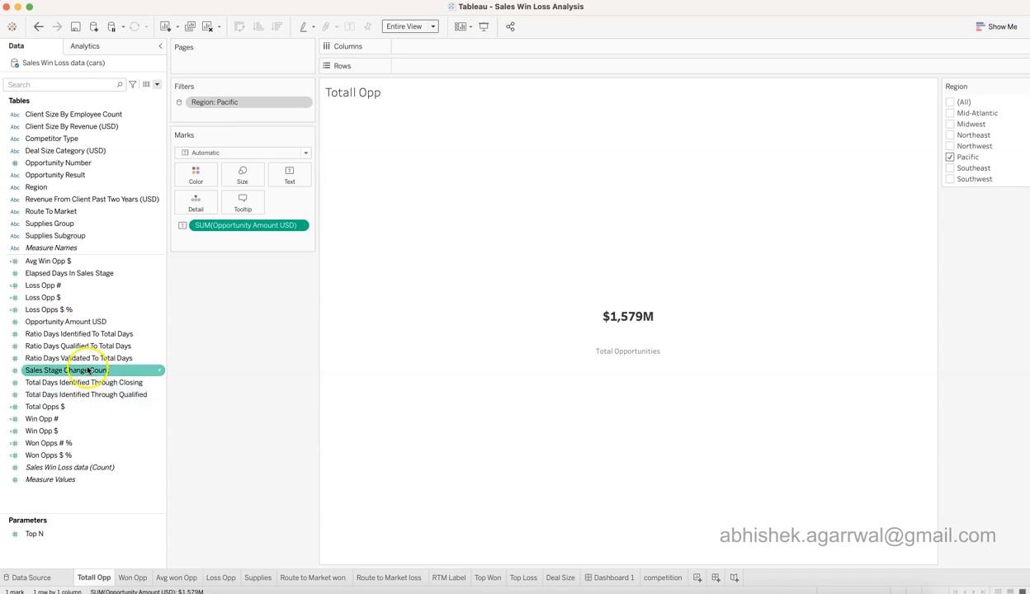
left_click(92, 323)
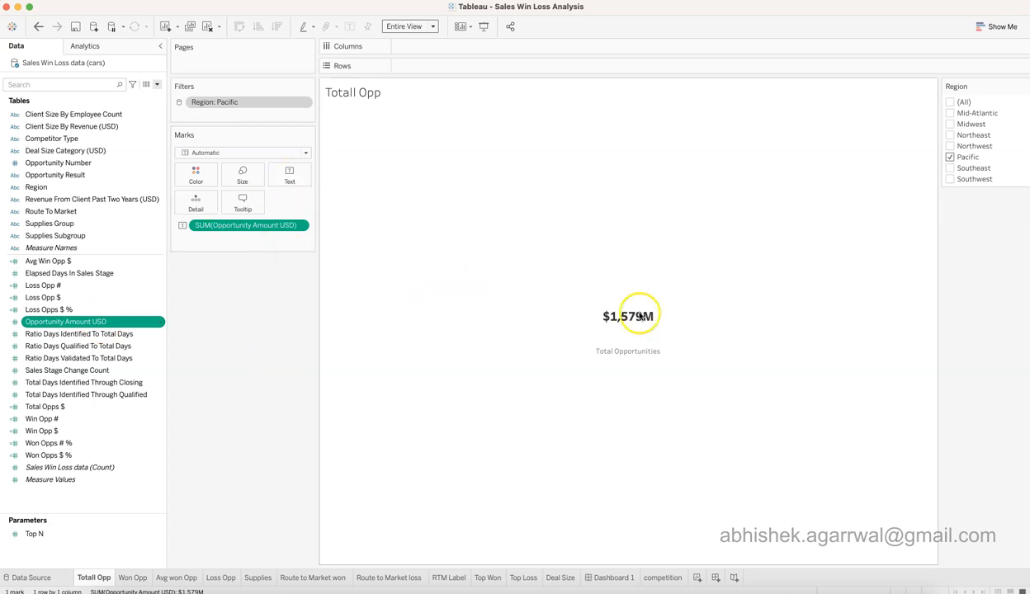
Inspect the text formatting of the SUM(Opportunity Amount USD) value and the Total Opportunities caption in the mark label, leaving it unchanged
left_click(290, 177)
left_click(383, 200)
left_click_drag(368, 244, 565, 247)
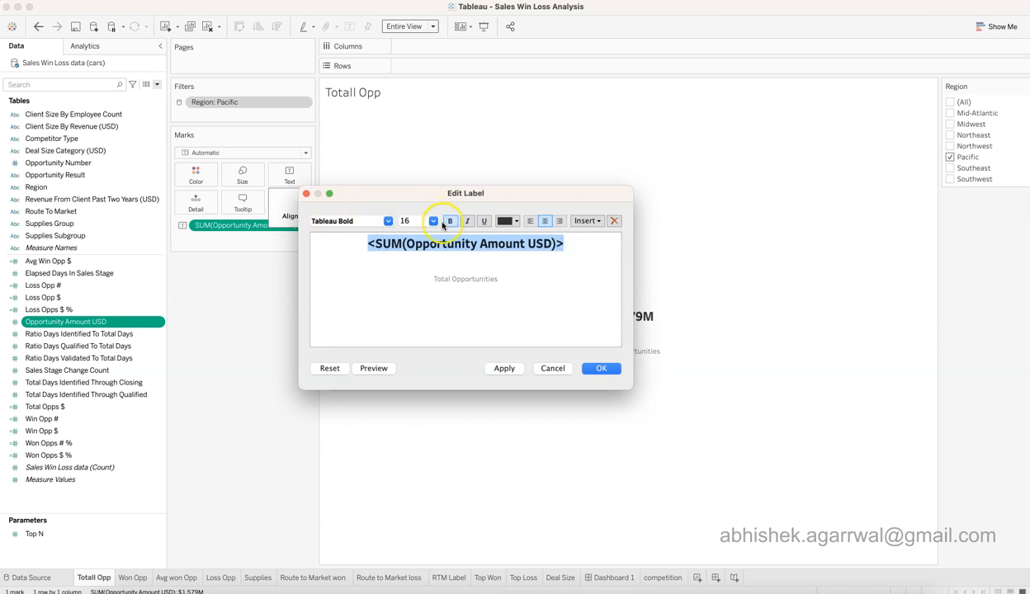
left_click(468, 257)
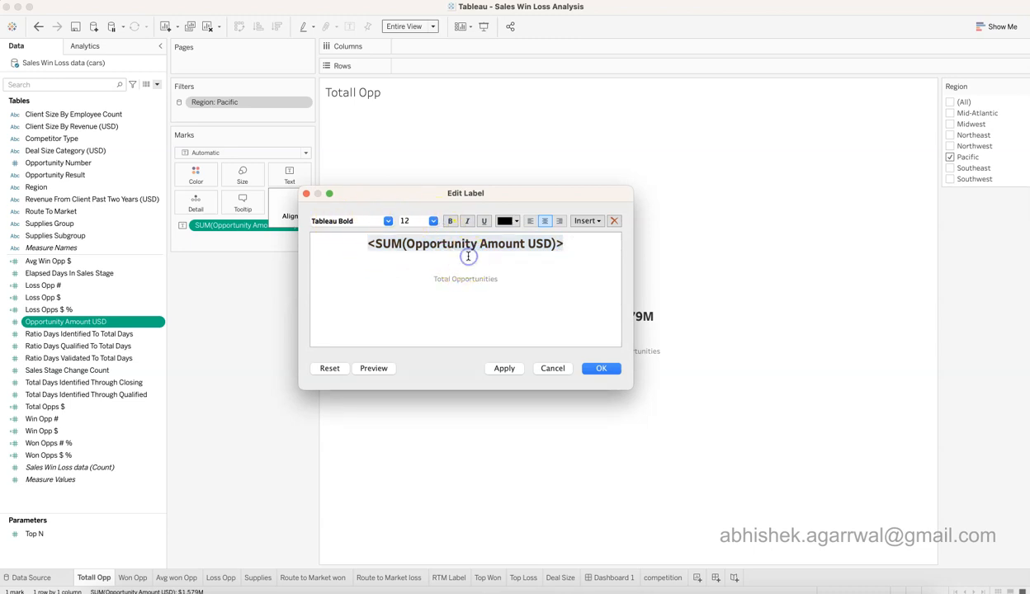
key("Down")
left_click_drag(429, 280, 504, 278)
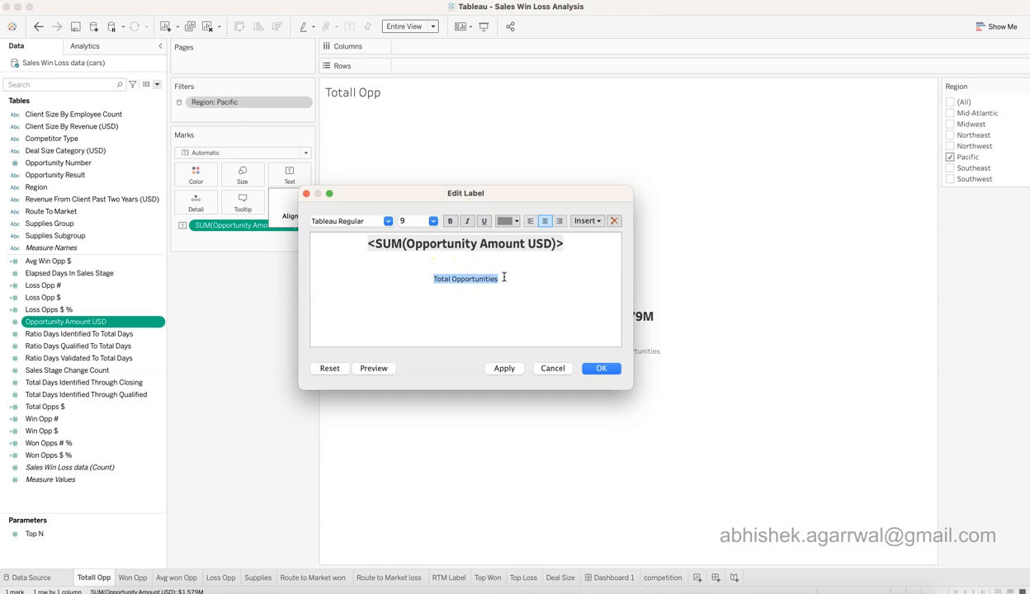
left_click(552, 368)
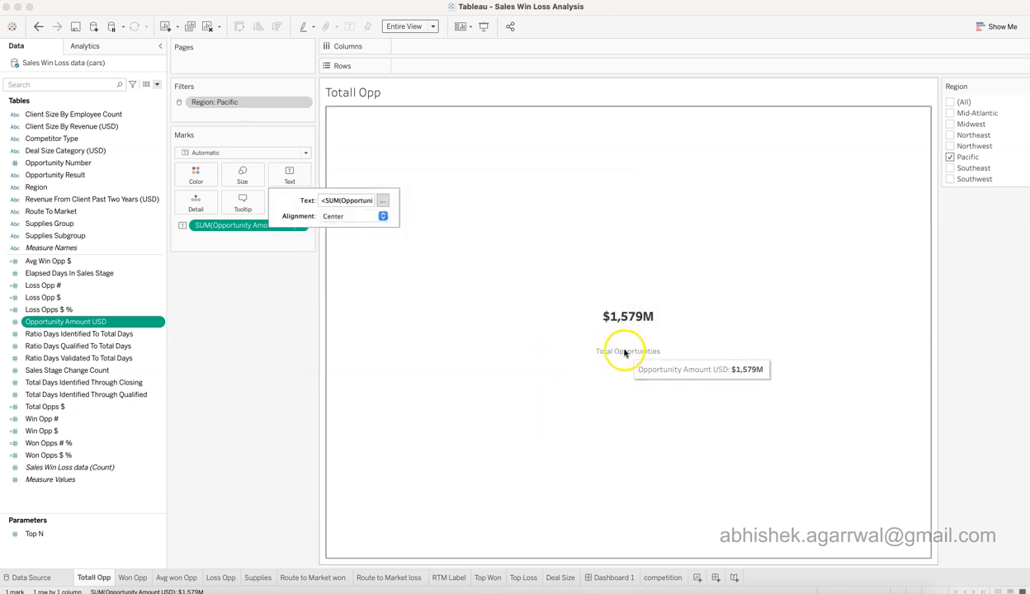
Review the view fit choices and the label's alignment options on the Totall Opp worksheet
left_click(419, 26)
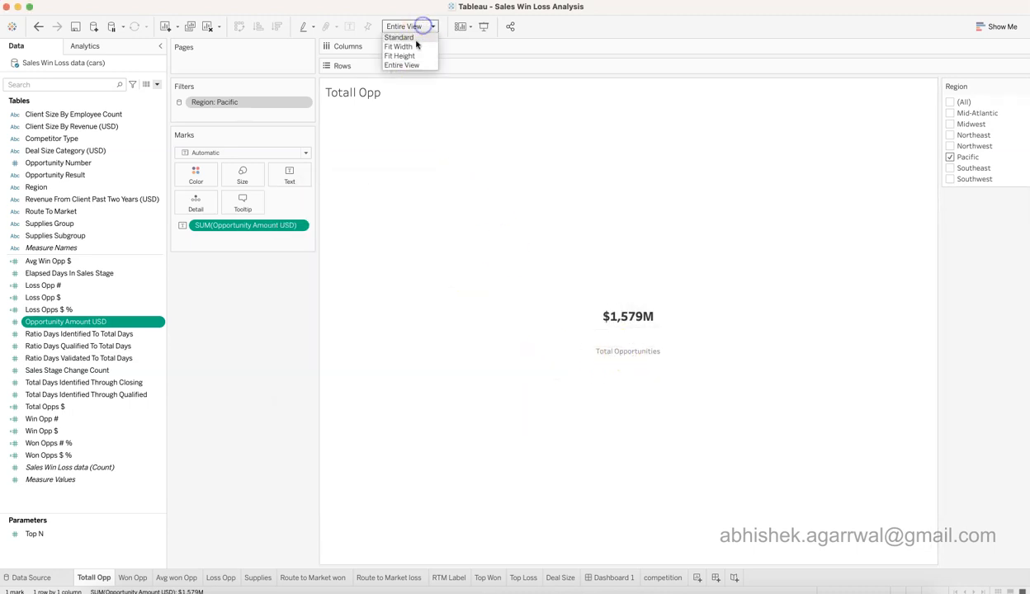
left_click(262, 359)
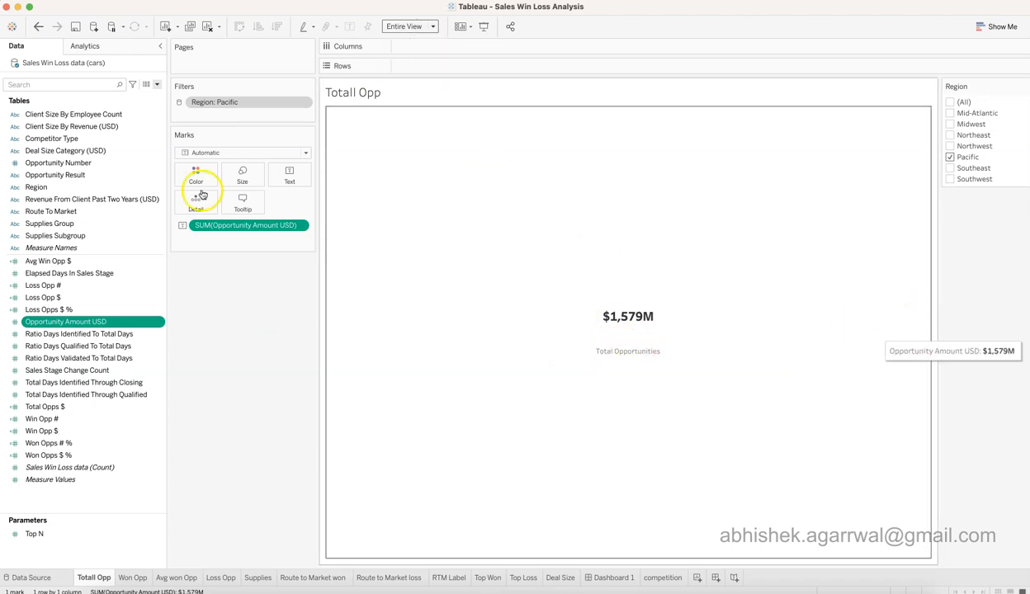
left_click(289, 175)
left_click(334, 215)
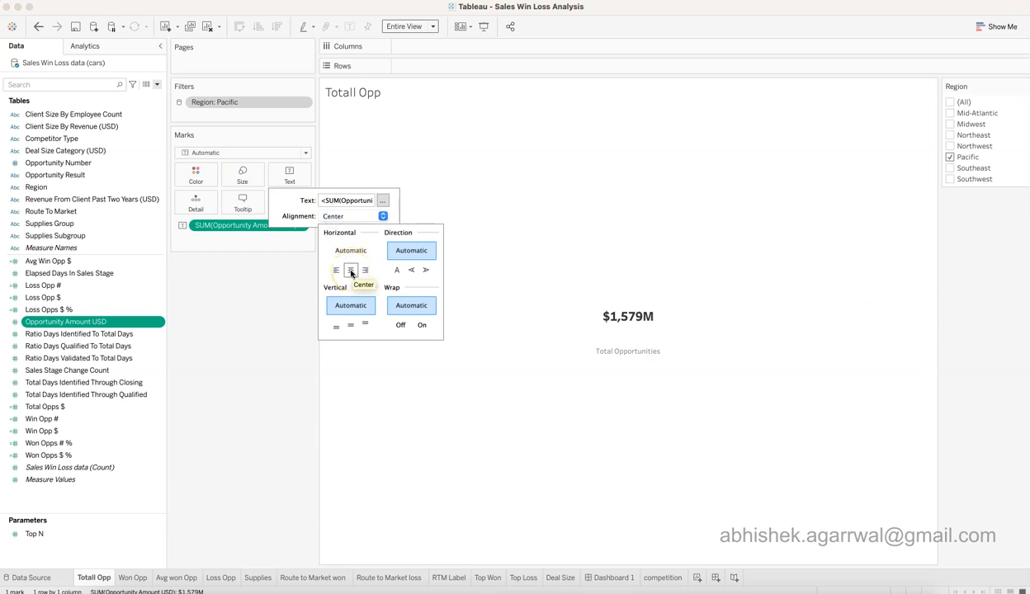
left_click(248, 349)
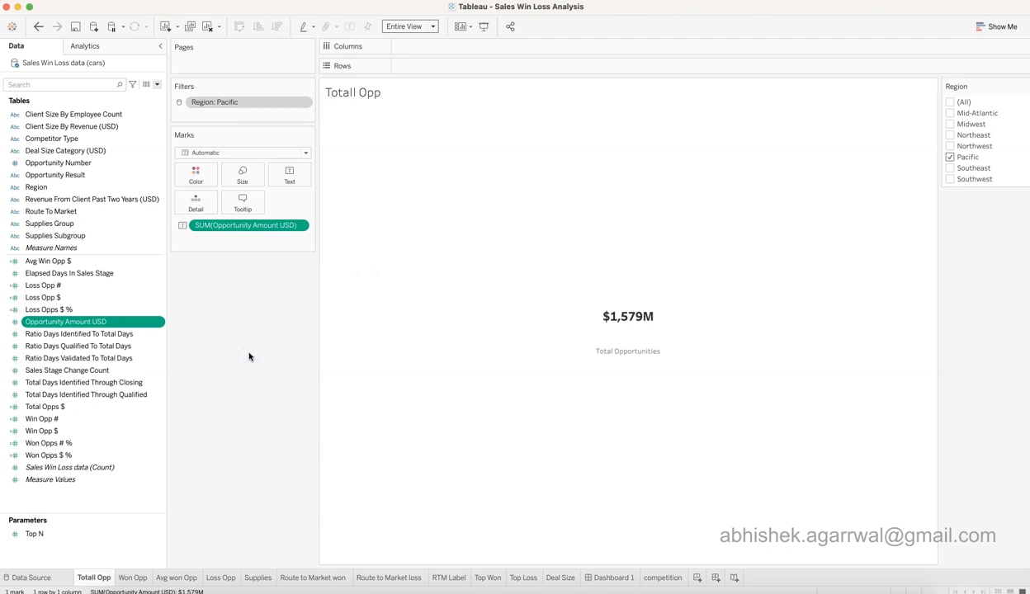
Open the Won Opp worksheet, locate its Win Opp $ field, and check where calculated fields are created
left_click(137, 576)
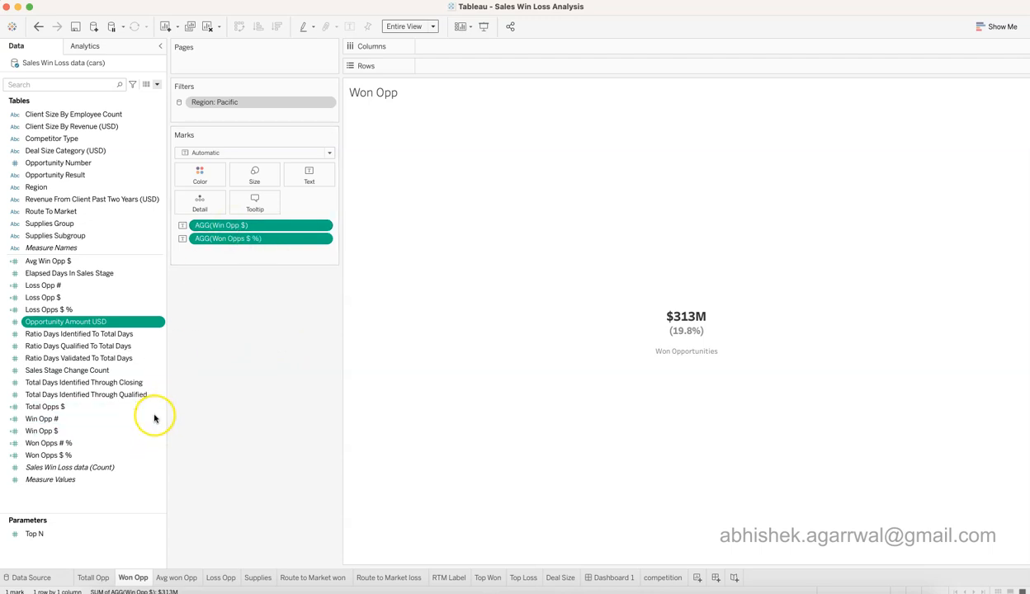
left_click(71, 431)
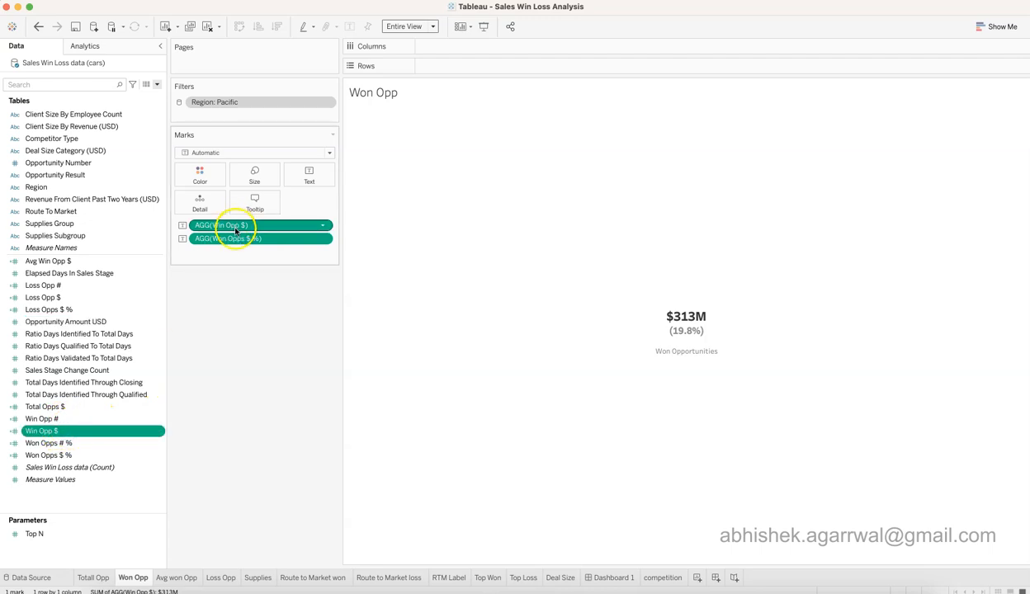
left_click(75, 419)
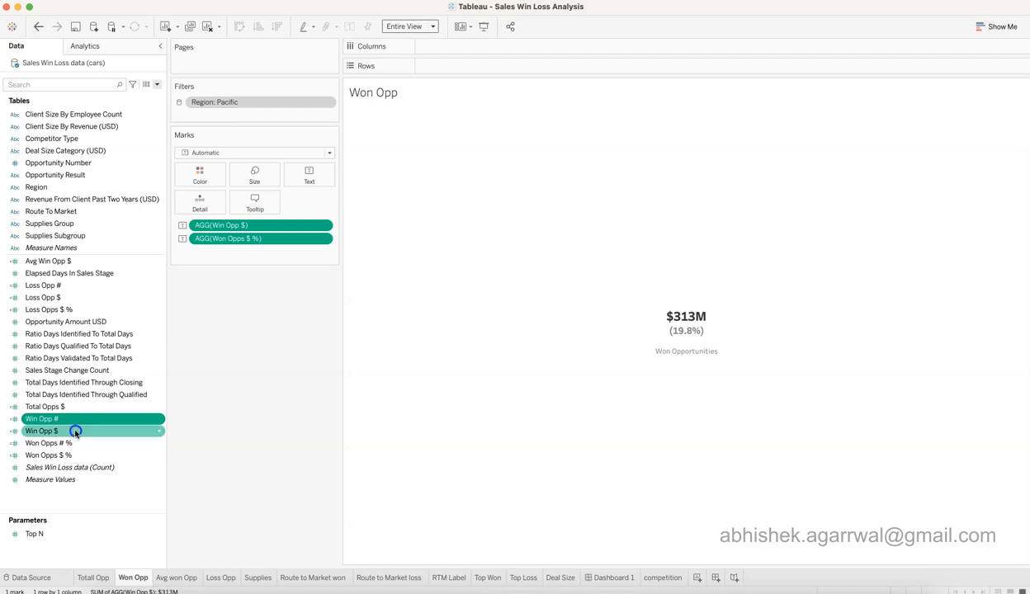
left_click(76, 429)
left_click(158, 431)
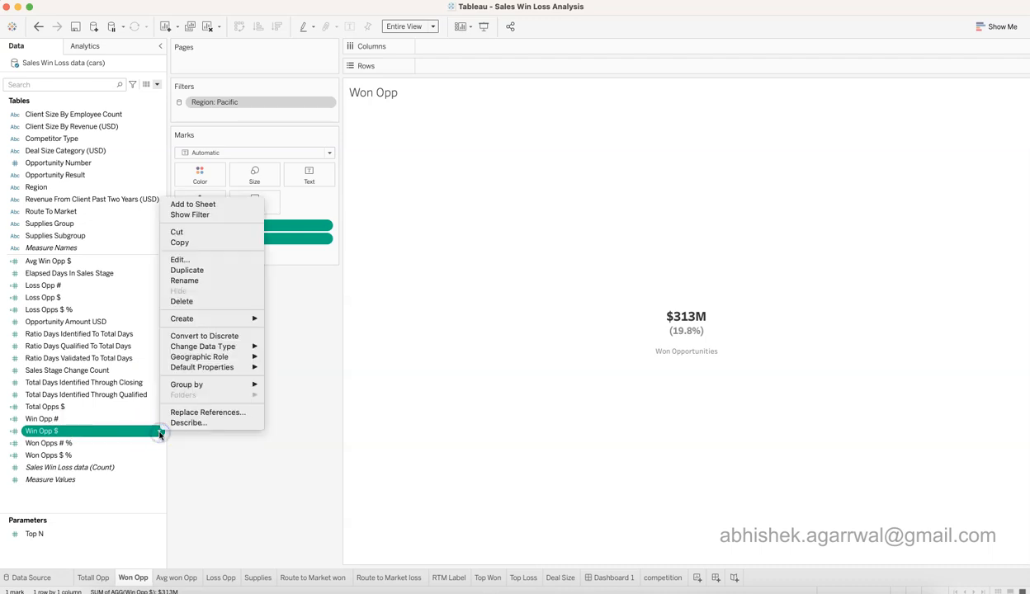
left_click(233, 470)
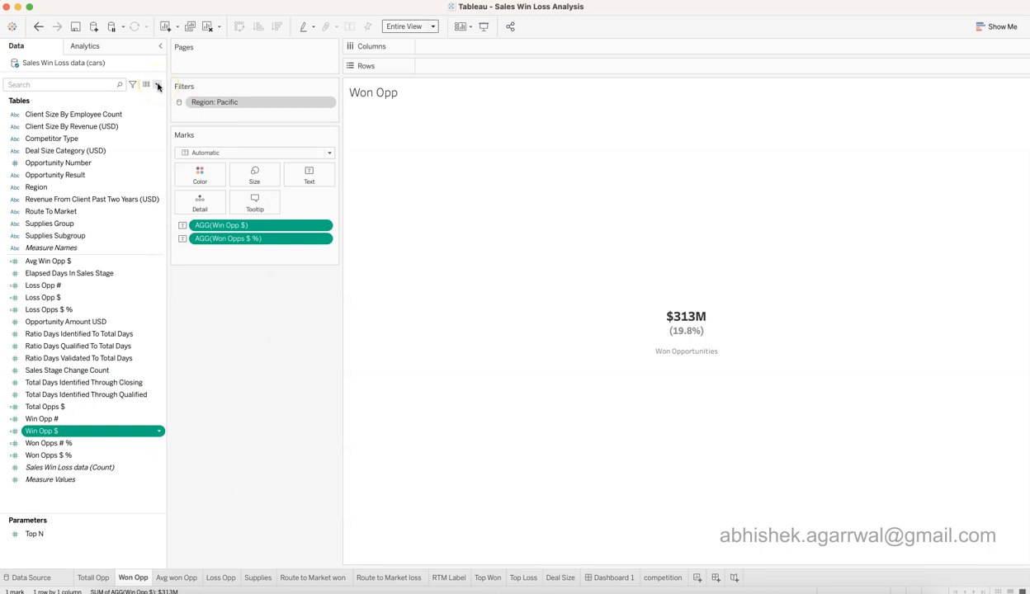
left_click(157, 86)
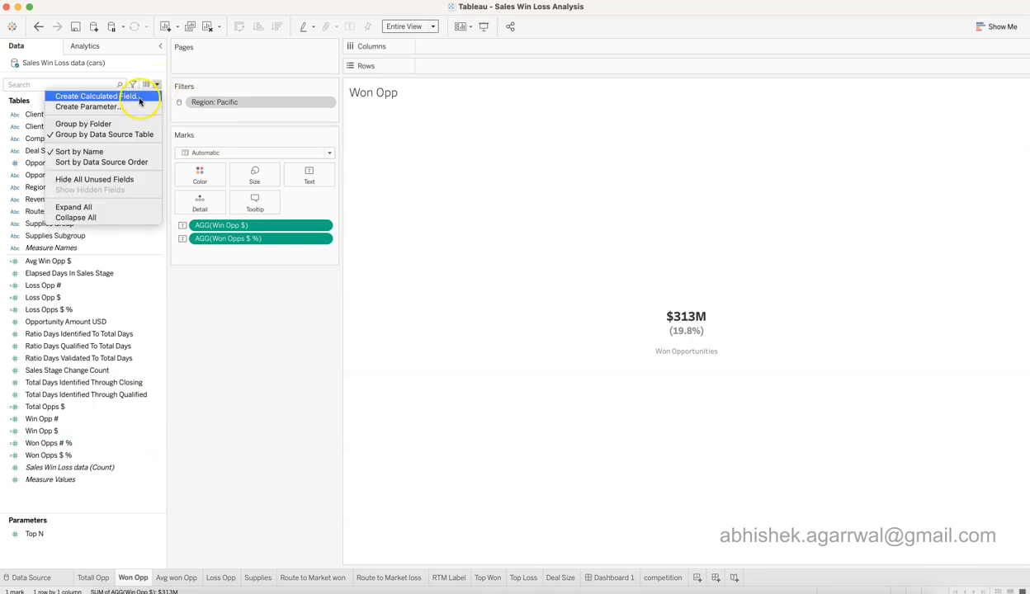
left_click(246, 399)
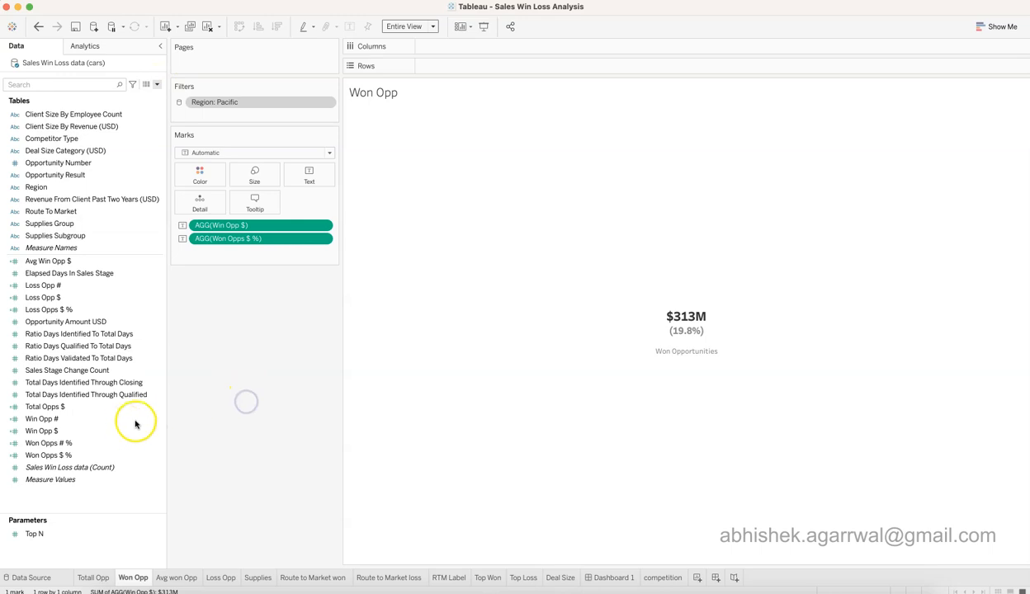
Open the Win Opp $ calculated field, review its name and full formula, and close it without changes
left_click(159, 429)
right_click(160, 429)
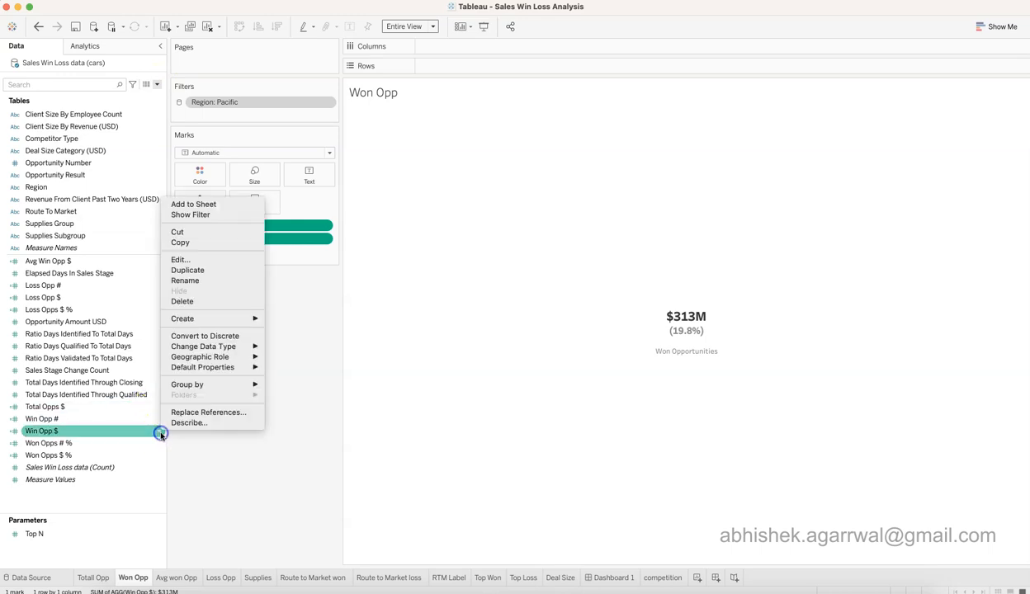
left_click(206, 261)
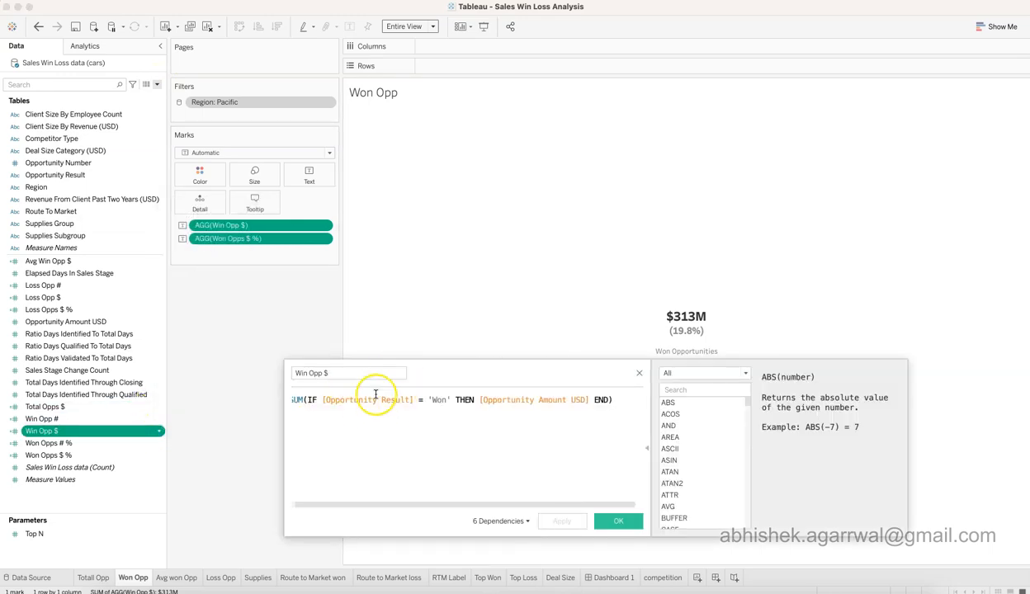
left_click(333, 374)
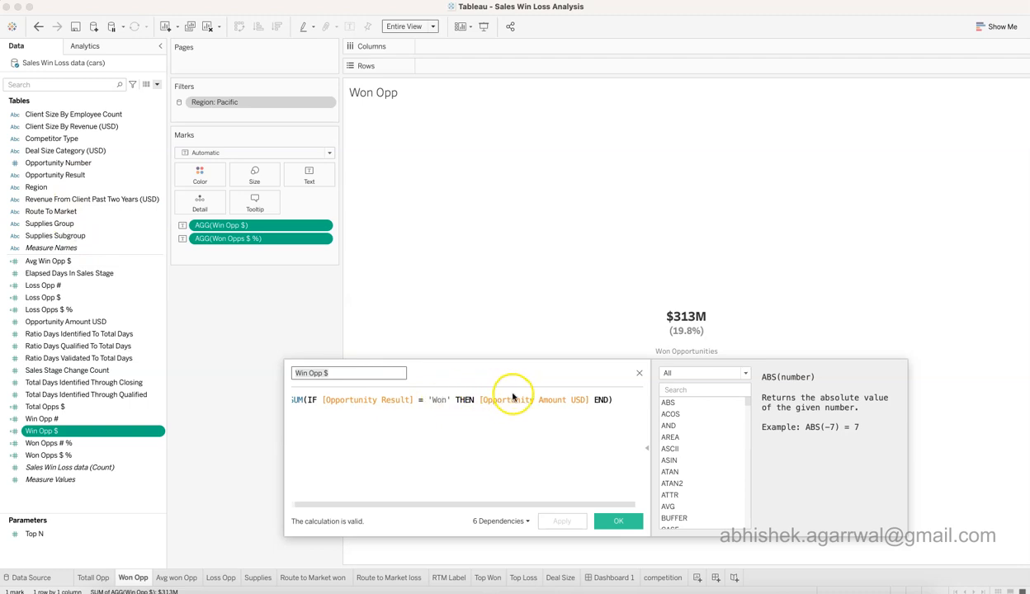
left_click(302, 400)
scroll(302, 401, "left", 1)
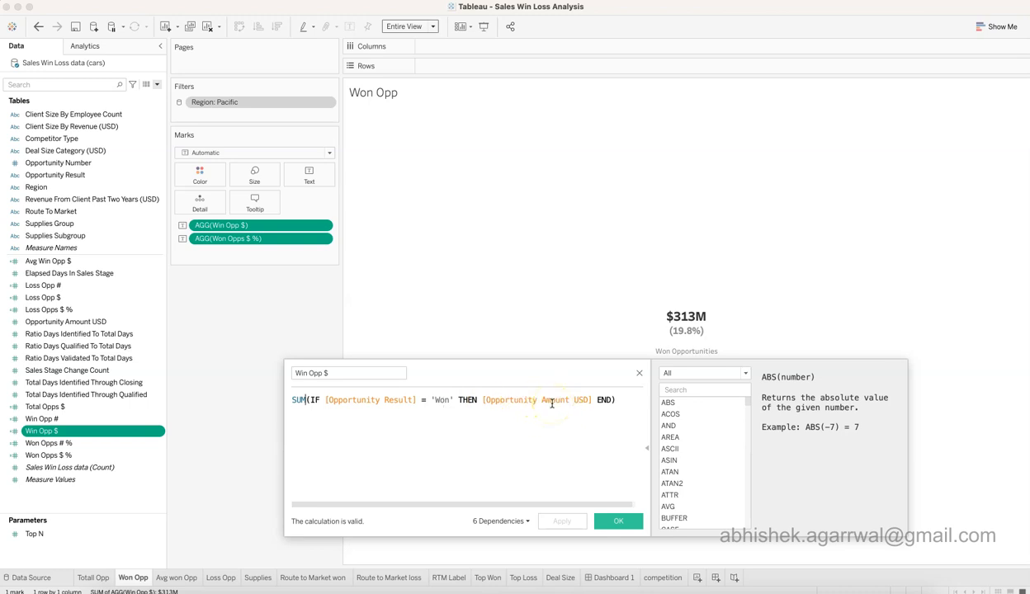
left_click(625, 520)
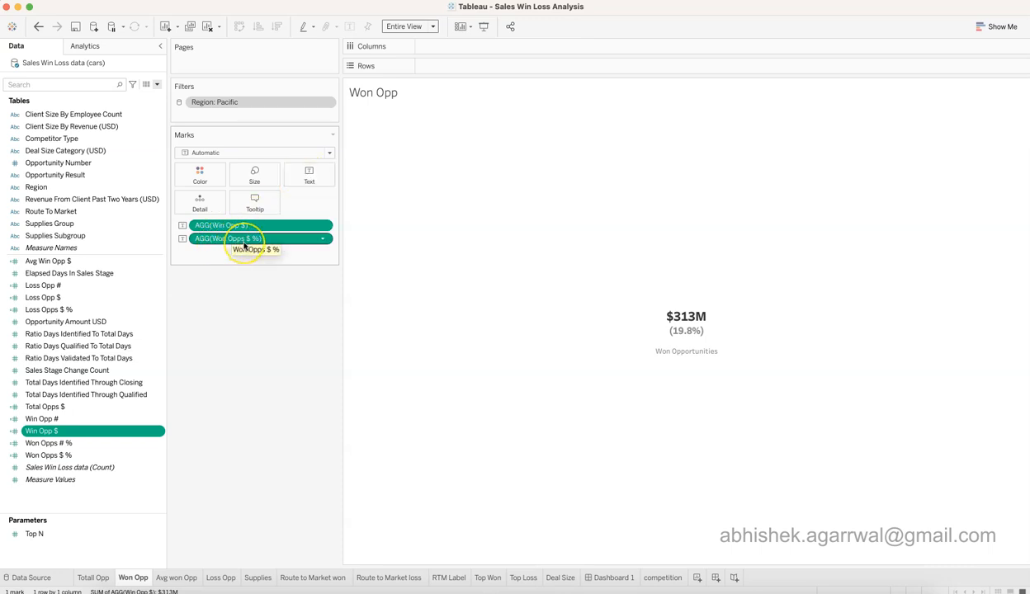
Check the percentage in the Won Opp view and open the Won Opps $ % calculated field to read its formula
mouse_move(741, 410)
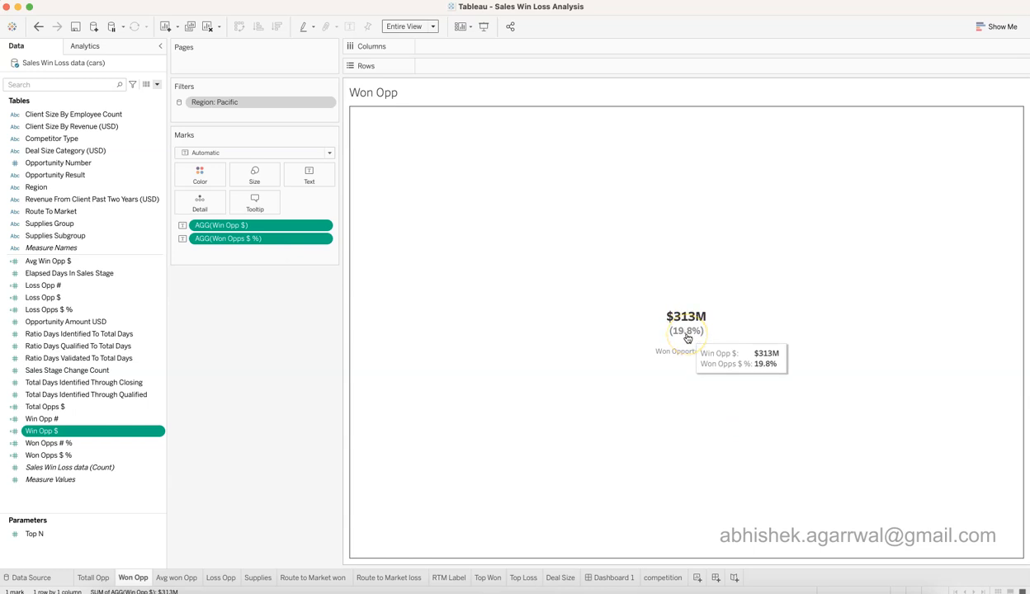
right_click(158, 456)
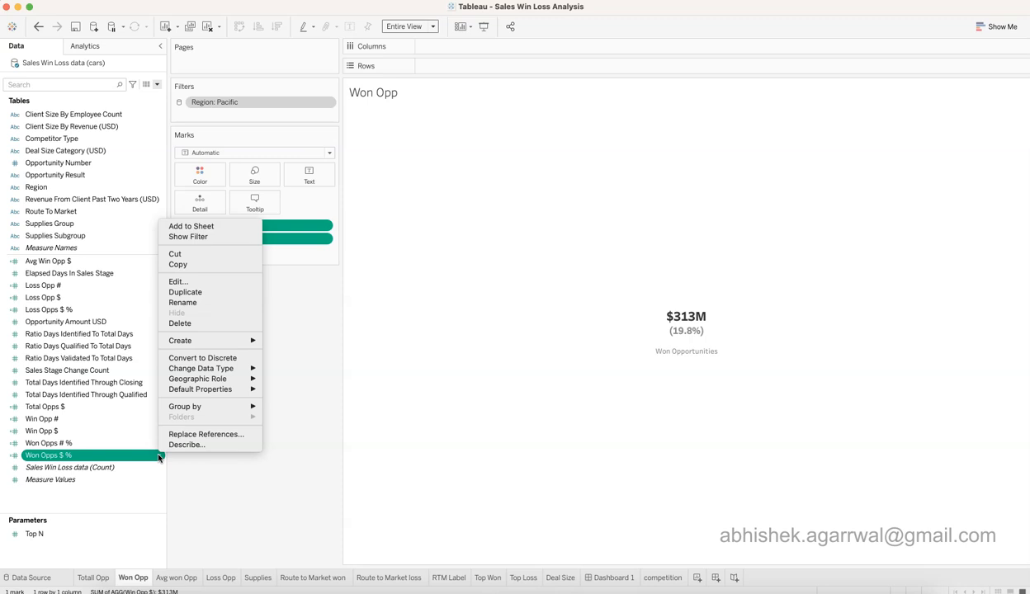
left_click(208, 285)
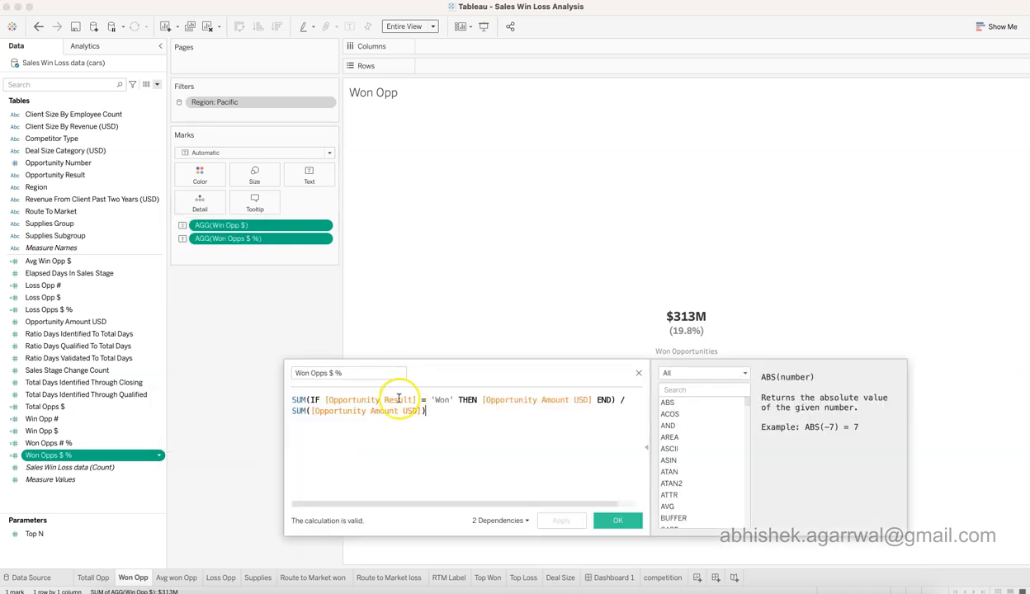
Review the name and full formula of the Won Opps $ % calculated field and close it without changes
left_click(307, 374)
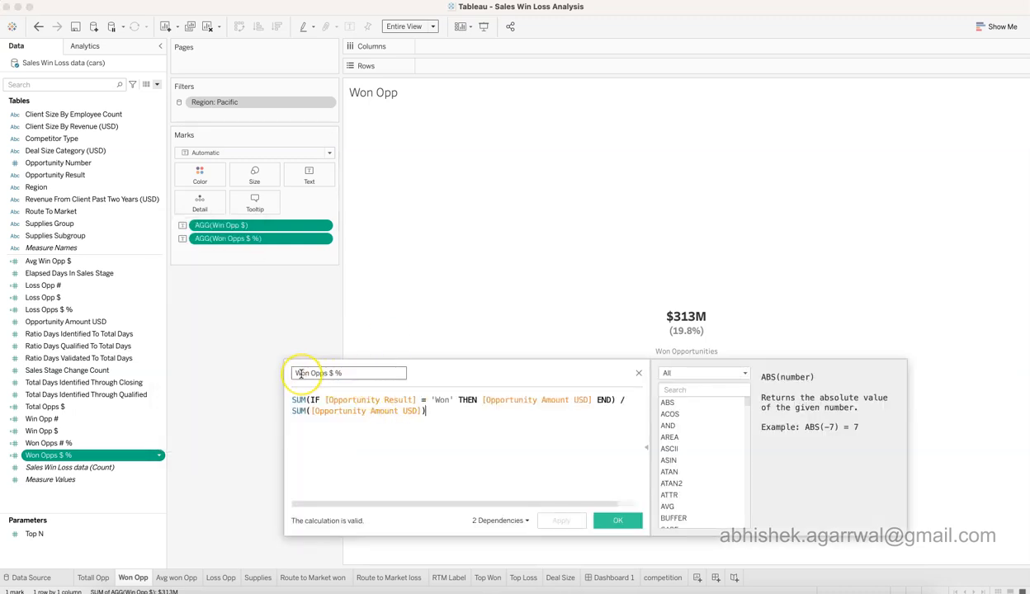
left_click(297, 405)
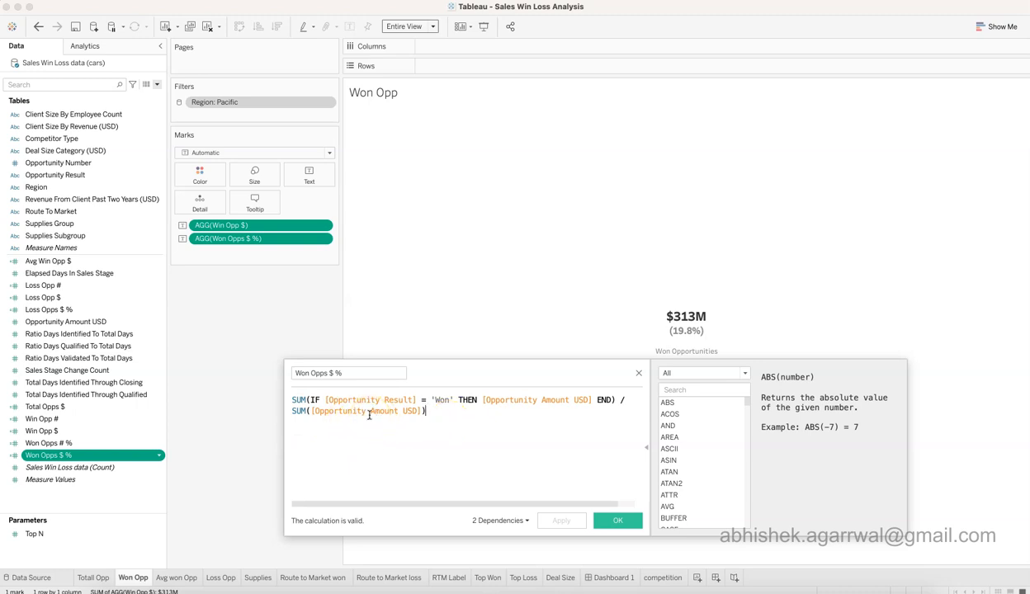
left_click(605, 520)
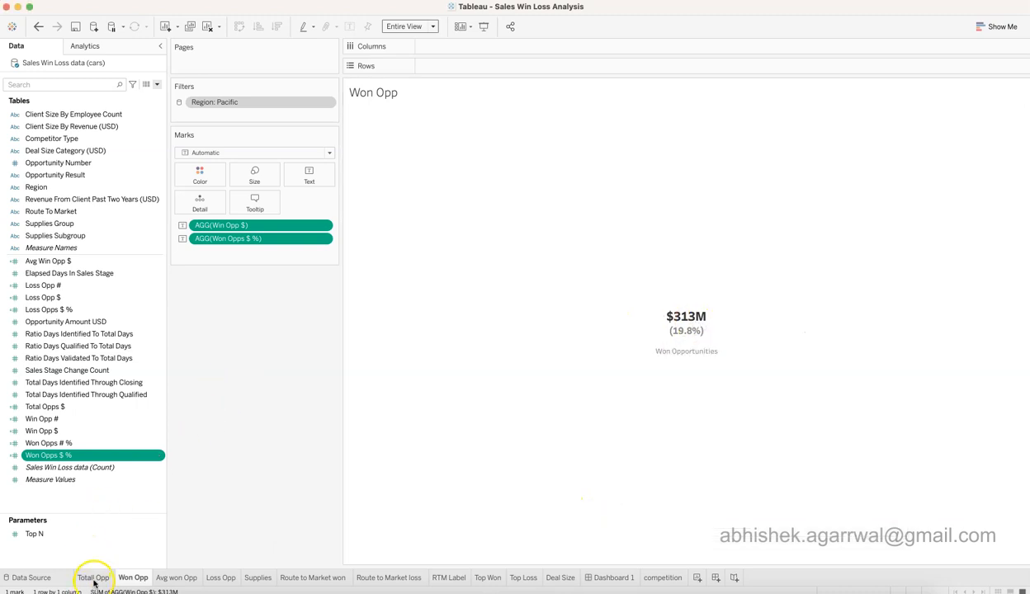
Check the total opportunity amount on the Totall Opp worksheet and return to the Won Opp worksheet
left_click(94, 580)
mouse_move(603, 317)
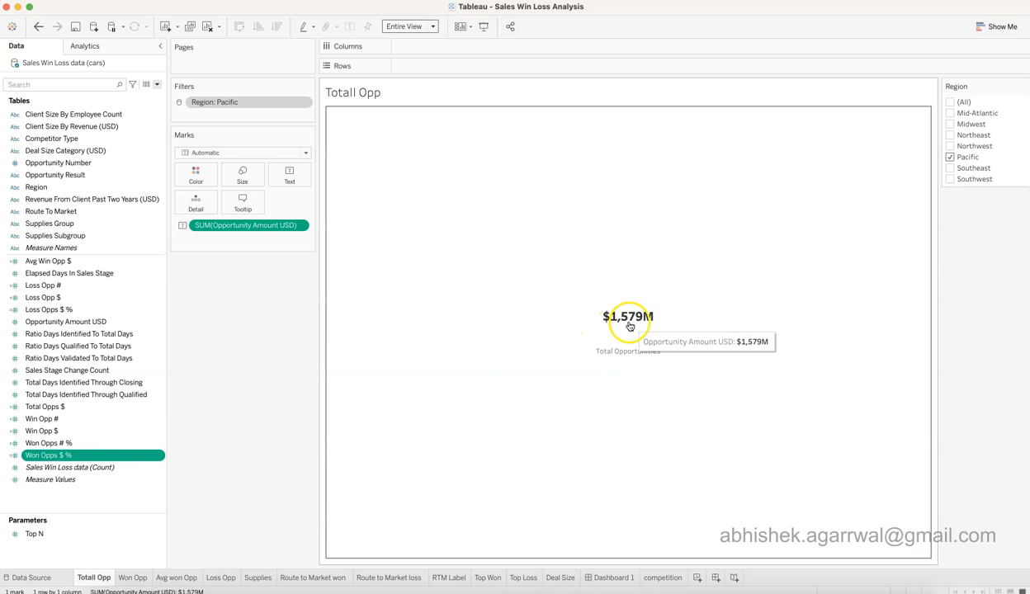
left_click(133, 578)
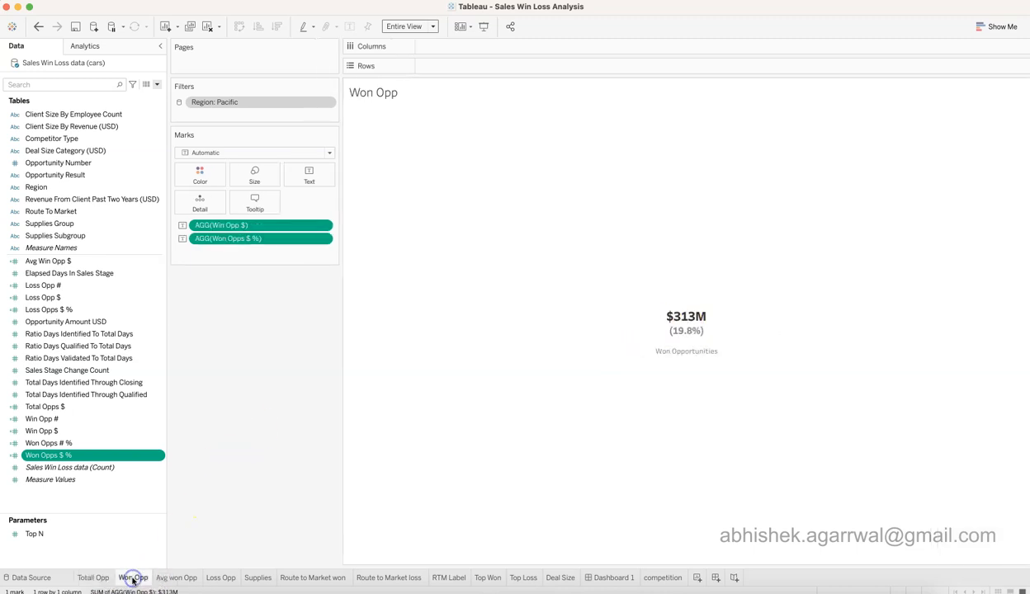
Open the Avg won Opp worksheet, read the Avg Win Opp $ formula, and check how the field is used in the view
left_click(173, 578)
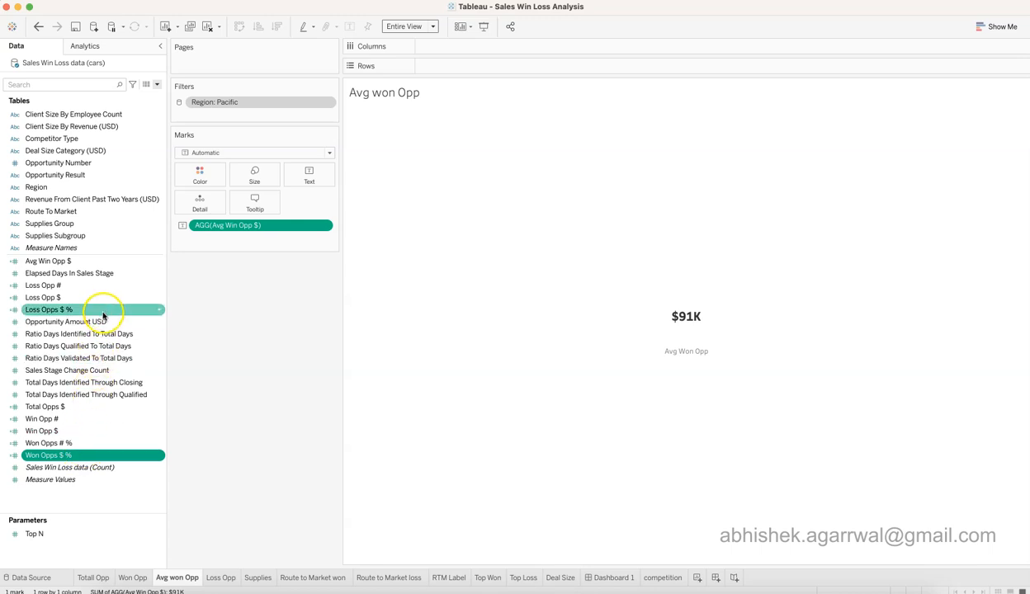
left_click(159, 262)
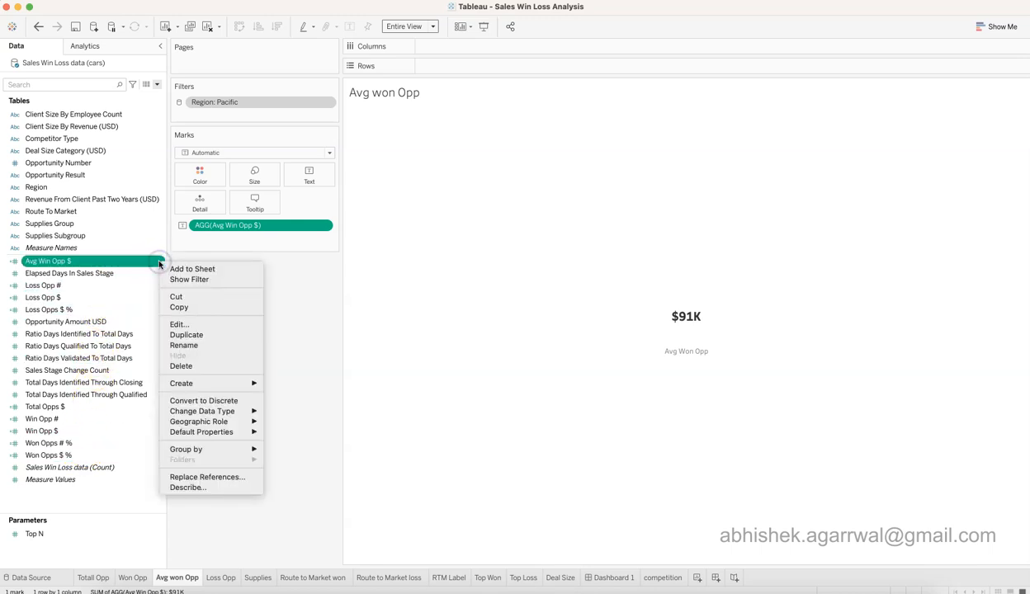
left_click(188, 324)
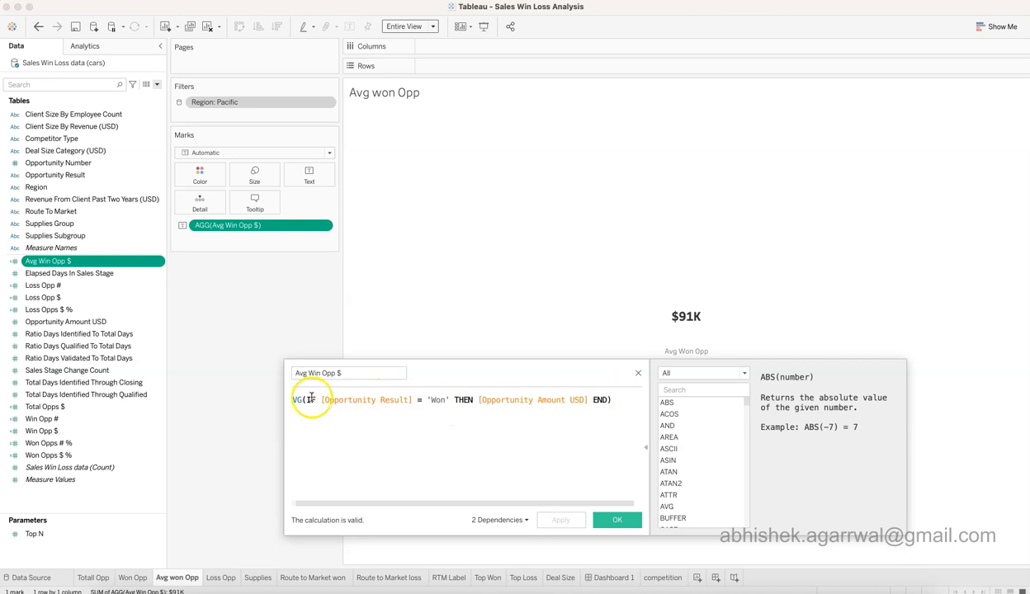
left_click(639, 374)
left_click_drag(103, 261, 243, 209)
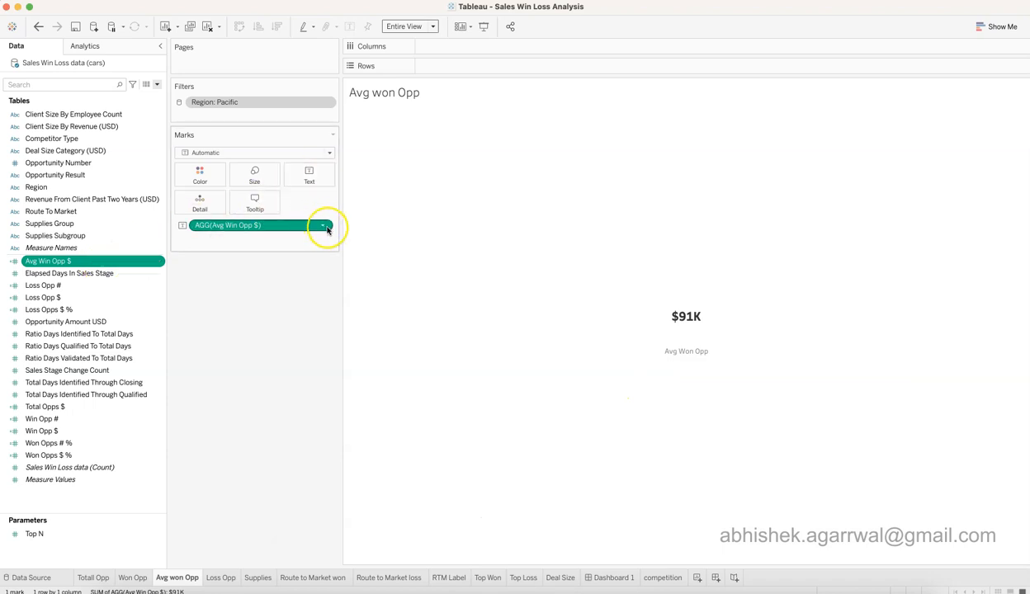
mouse_move(696, 318)
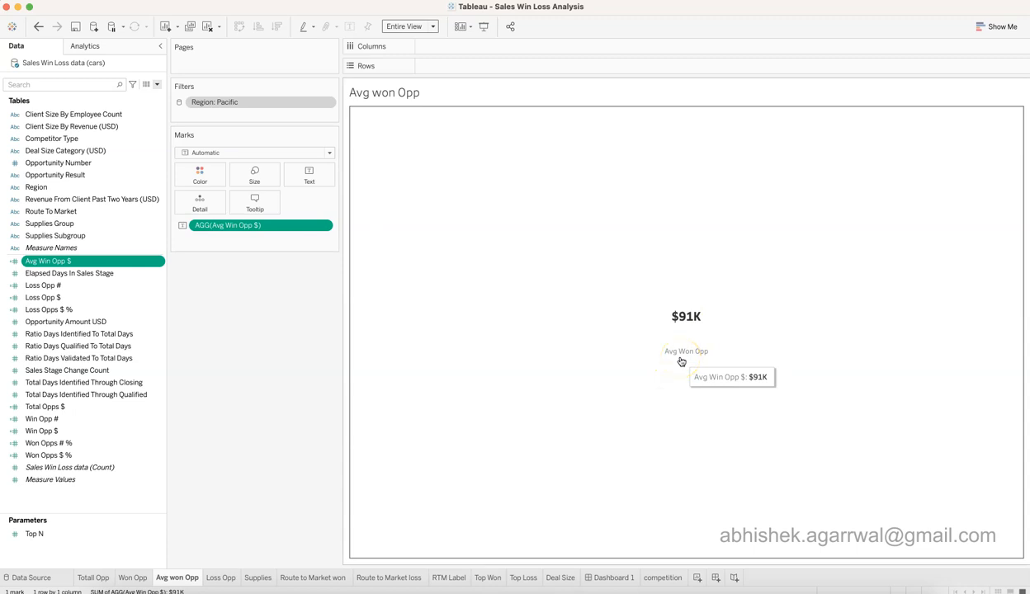
Open the Loss Opp worksheet and review the name and full formula of the Loss Opp $ calculated field, closing it unchanged
left_click(228, 577)
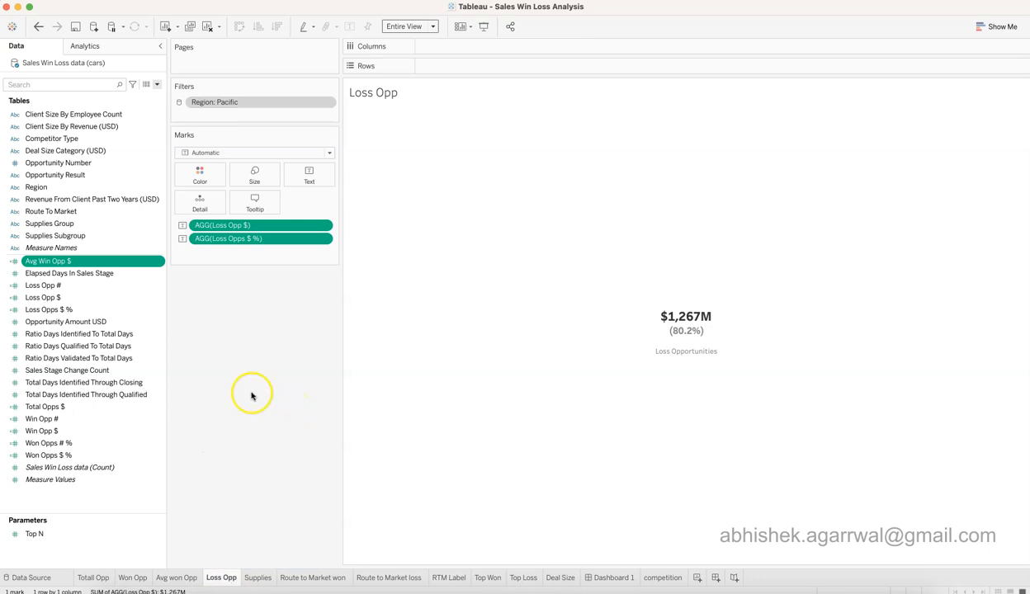
left_click(159, 300)
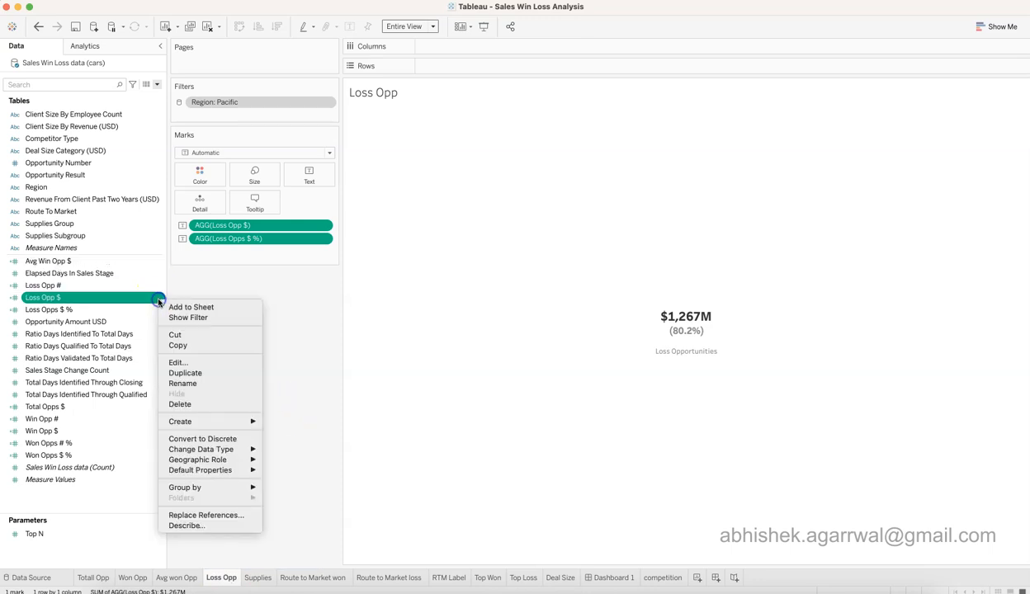
left_click(190, 363)
left_click(358, 373)
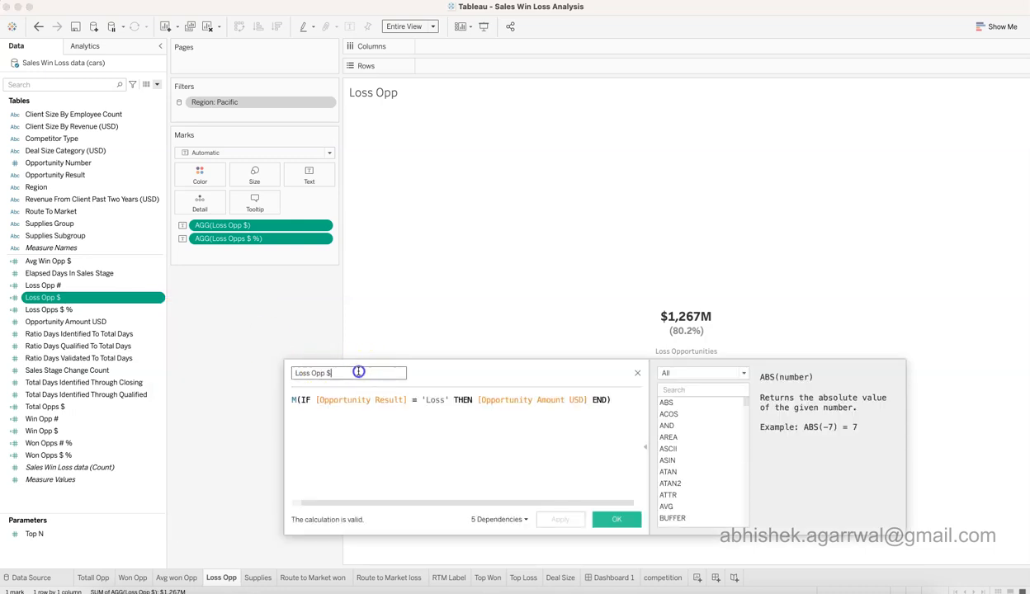
left_click(325, 400)
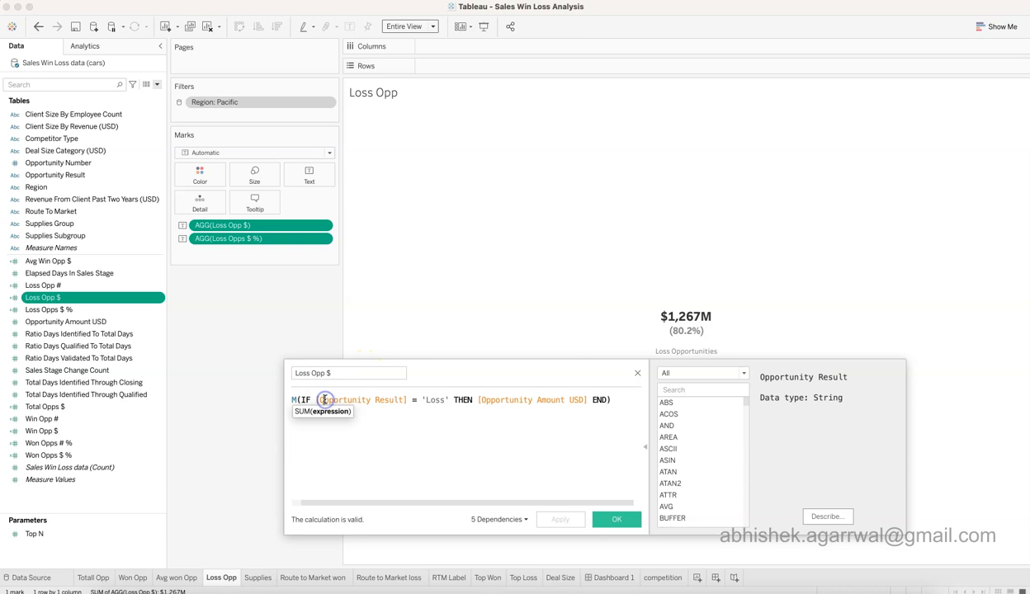
key("Left")
key("Left")
key("Left")
key("Left")
key("Left")
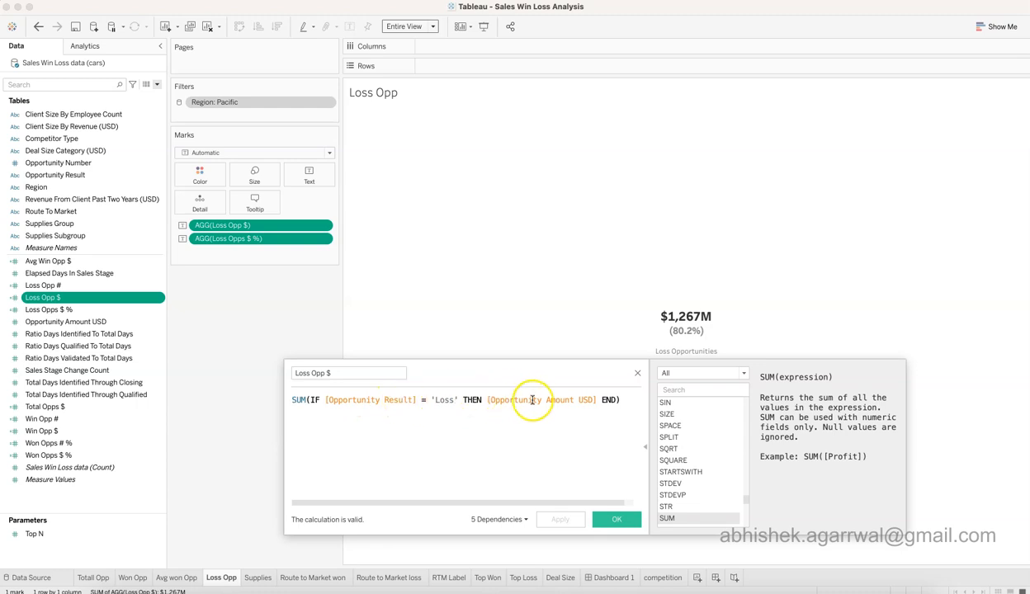
left_click(639, 376)
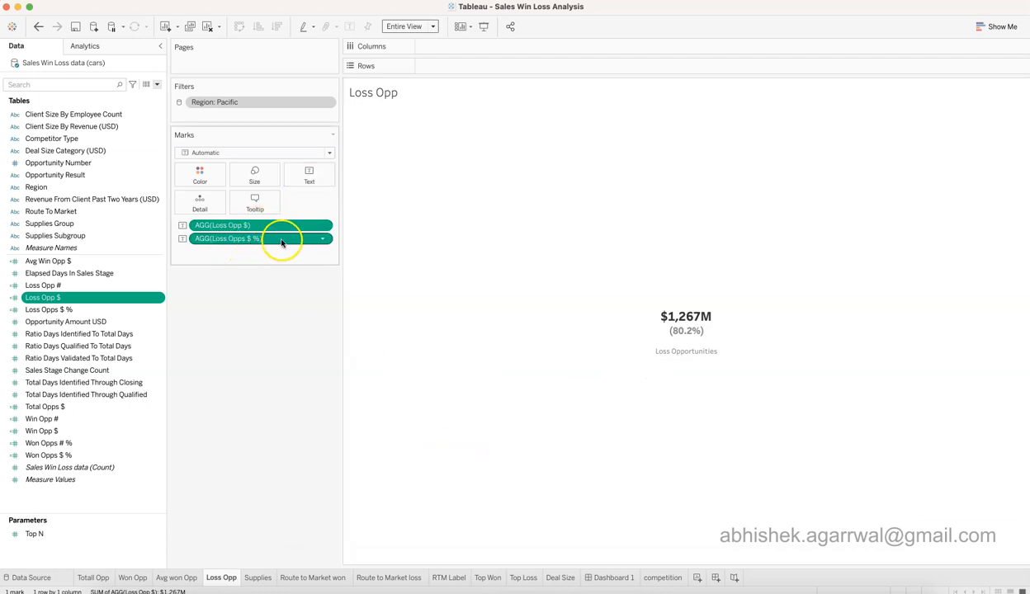
Read the Loss Opps $ % calculated field's formula, close it, and check the percentage in the Loss Opp view
left_click(162, 309)
right_click(162, 313)
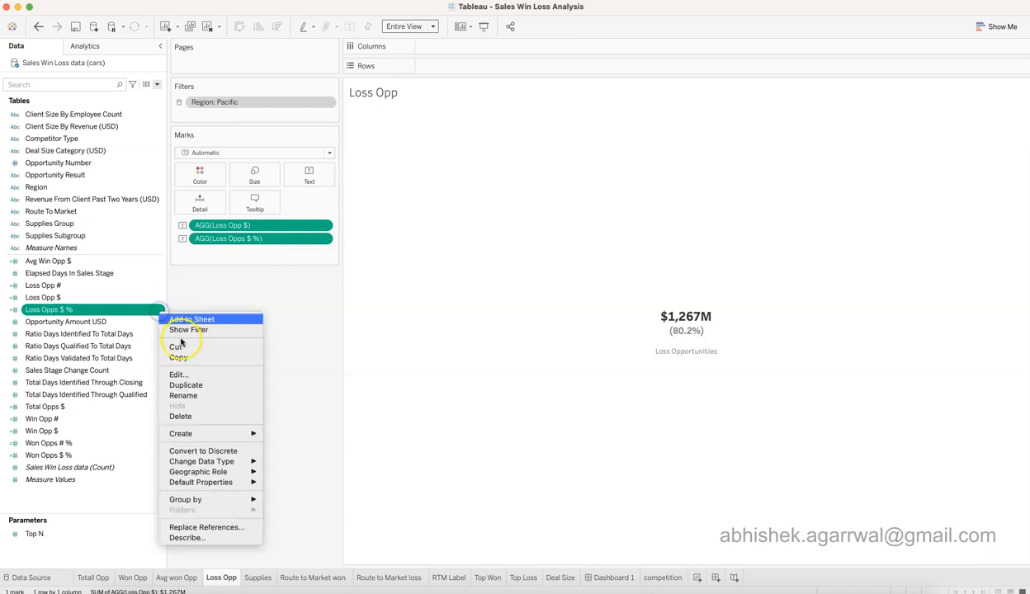
left_click(180, 374)
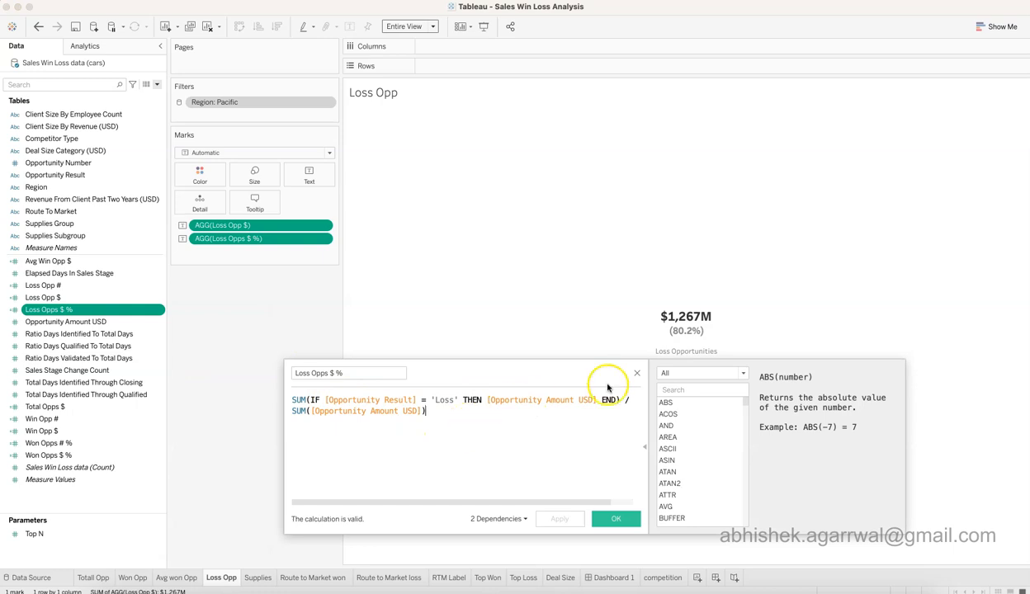
left_click(637, 374)
mouse_move(686, 339)
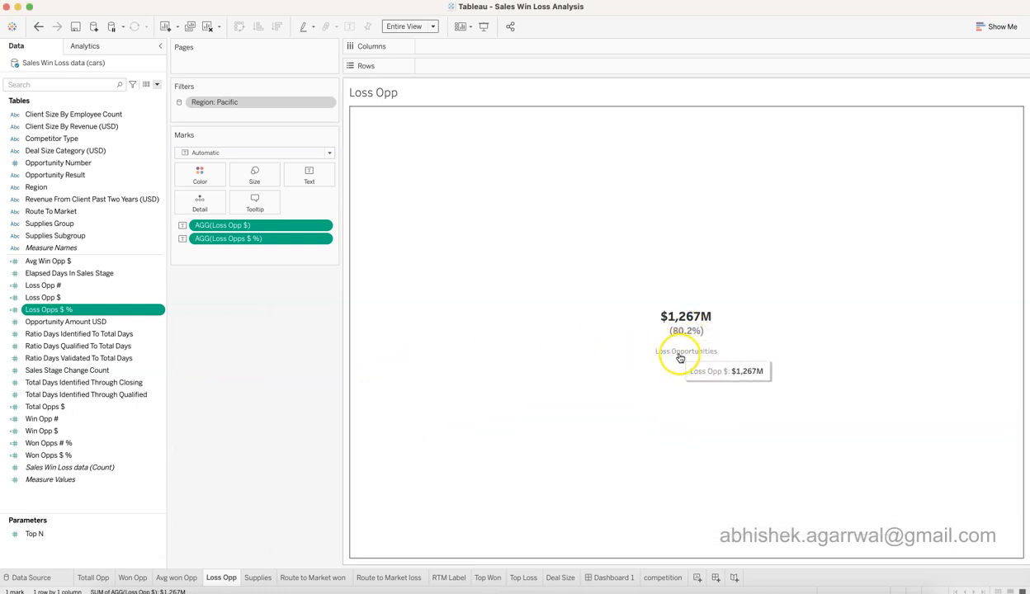
left_click(284, 416)
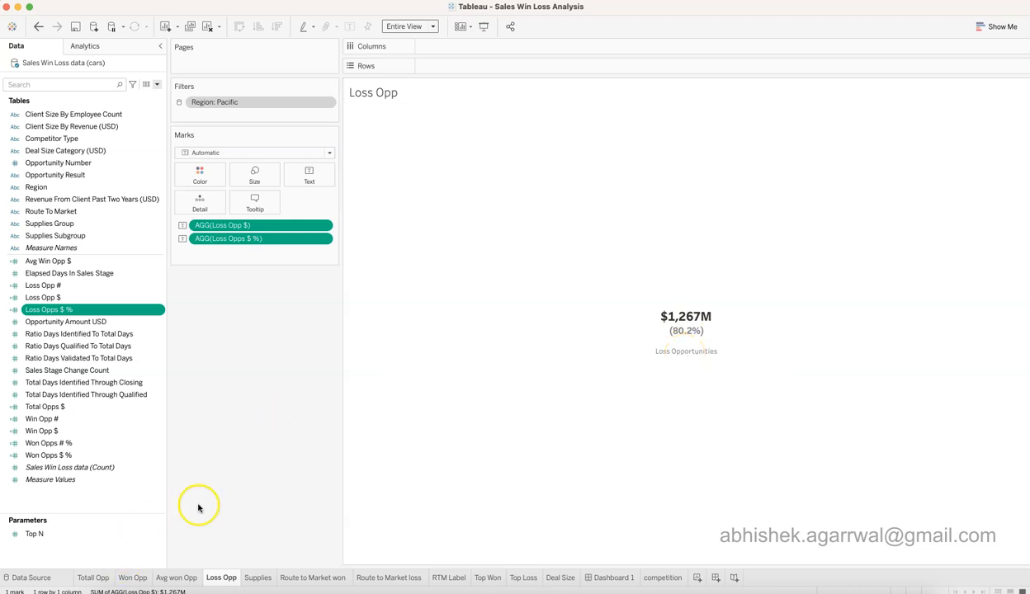
On the Totall Opp worksheet, review the custom currency number format of SUM(Opportunity Amount USD) and close the formatting unchanged
left_click(95, 578)
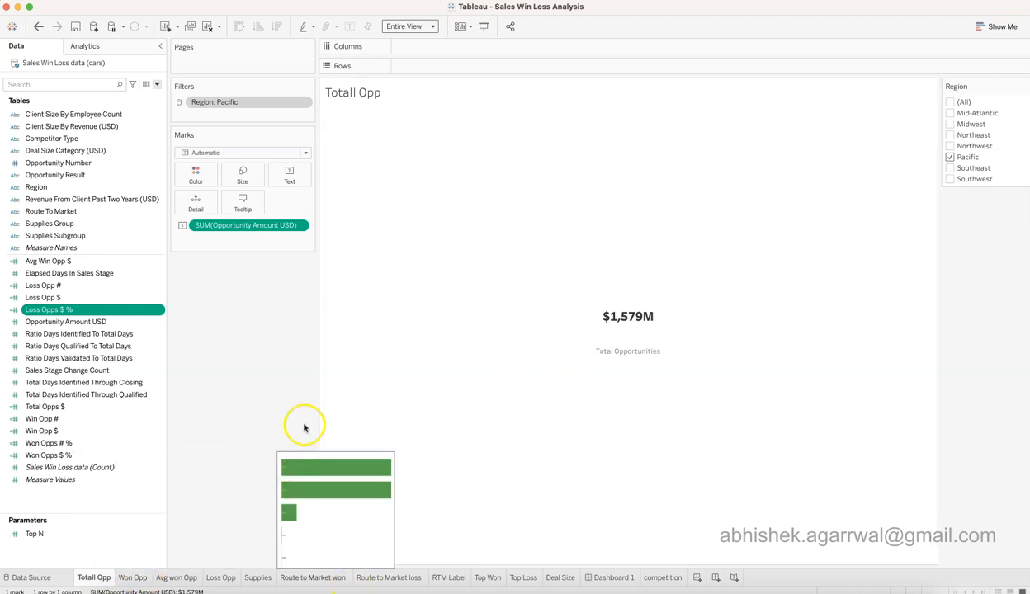
mouse_move(602, 327)
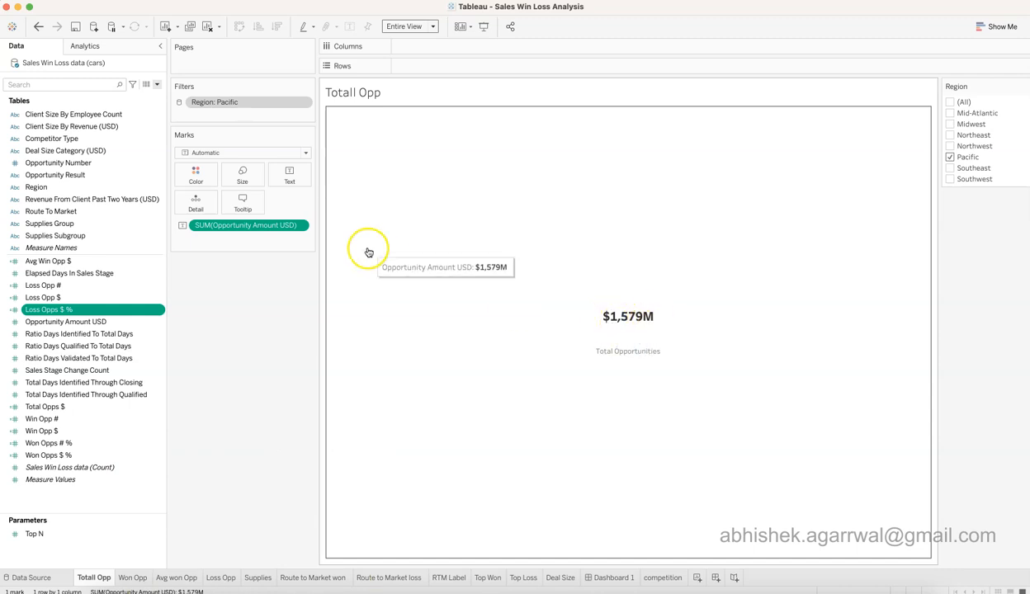
left_click(301, 226)
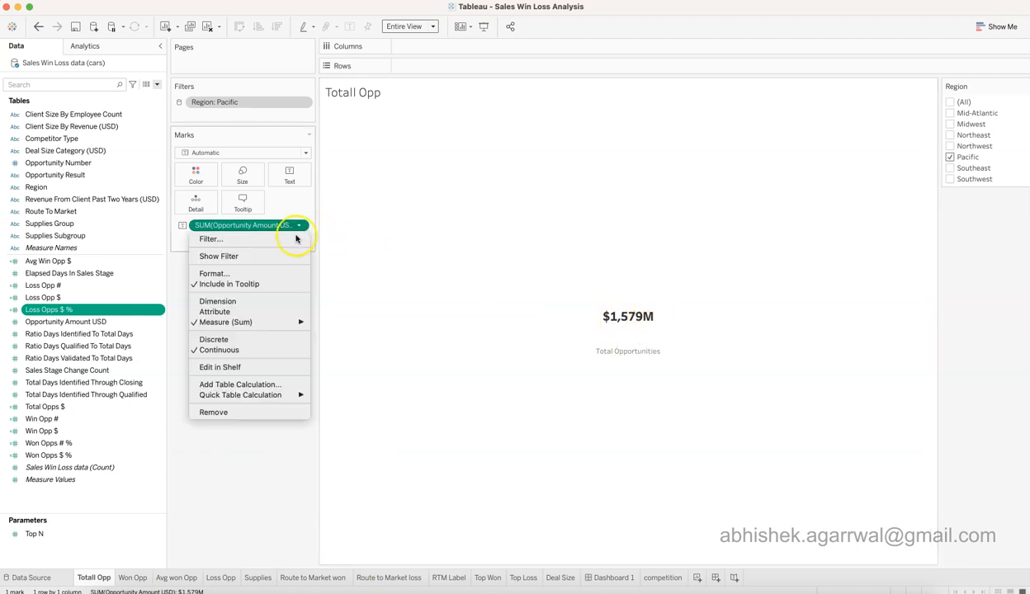
left_click(265, 275)
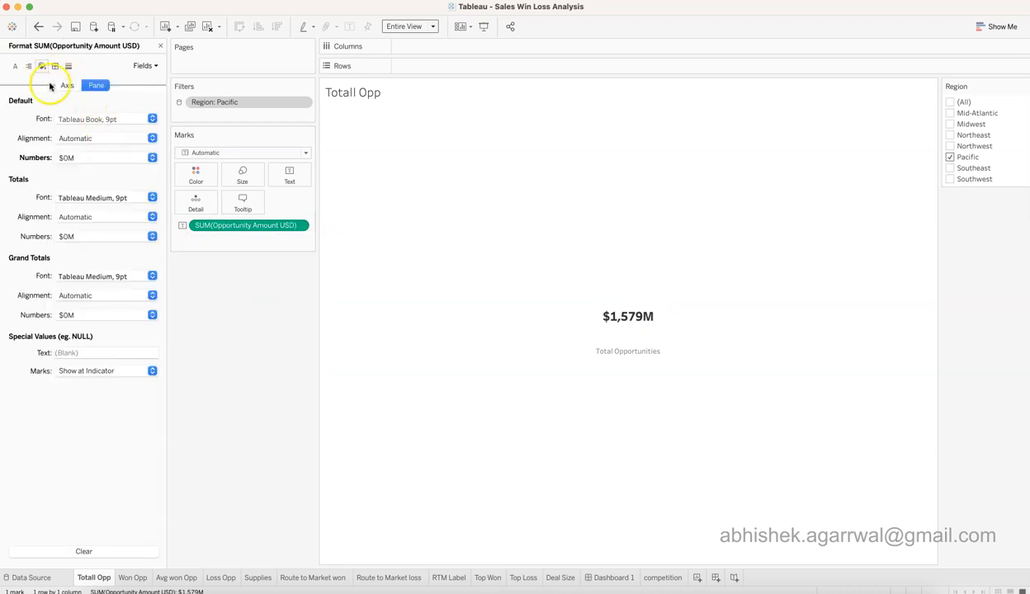
left_click(78, 159)
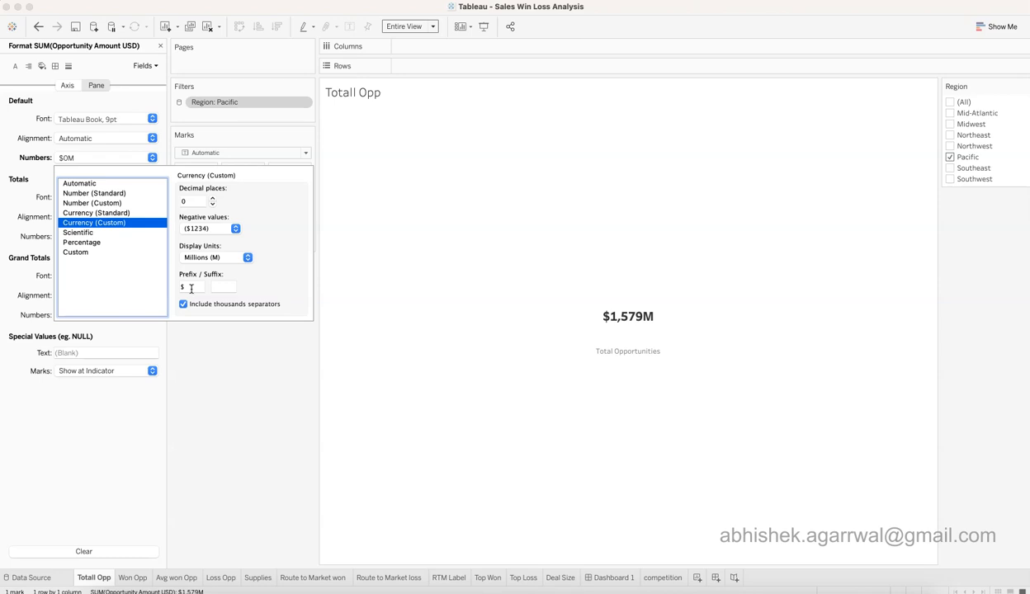
left_click(241, 371)
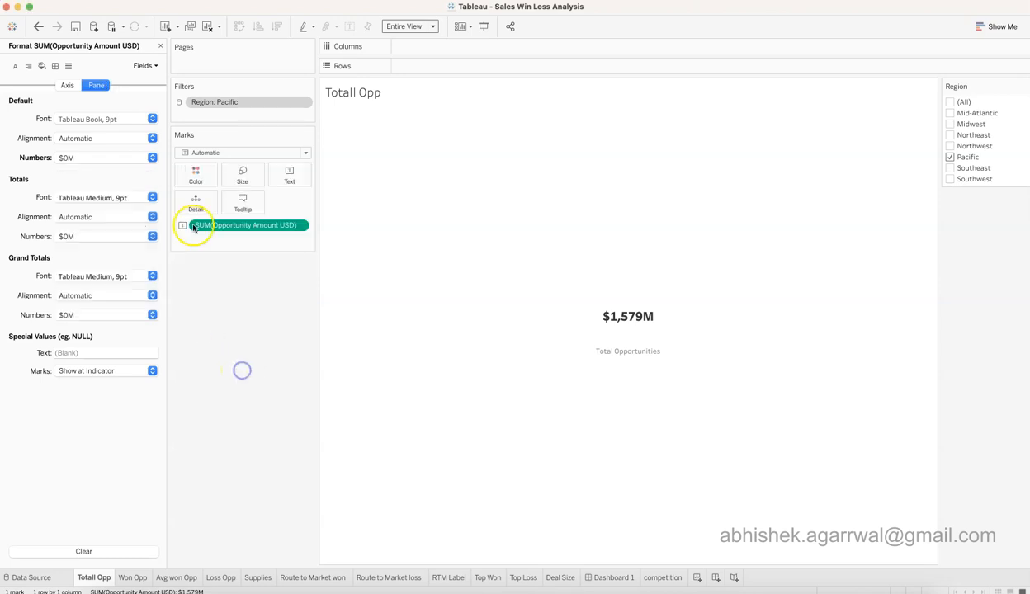
left_click(160, 47)
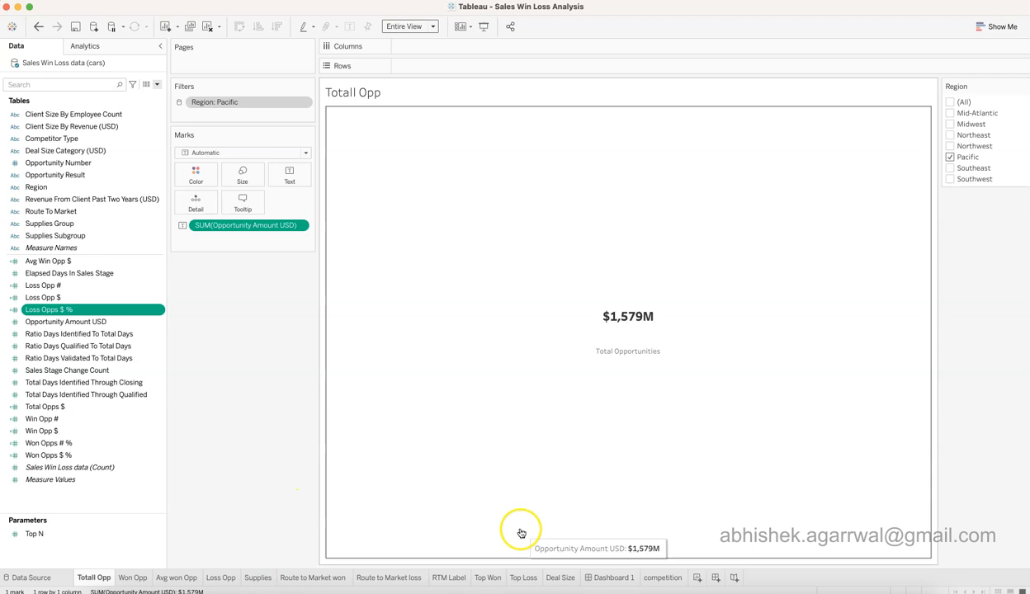
Review the charts on Dashboard 1, then open the Route to Market won worksheet
left_click(612, 578)
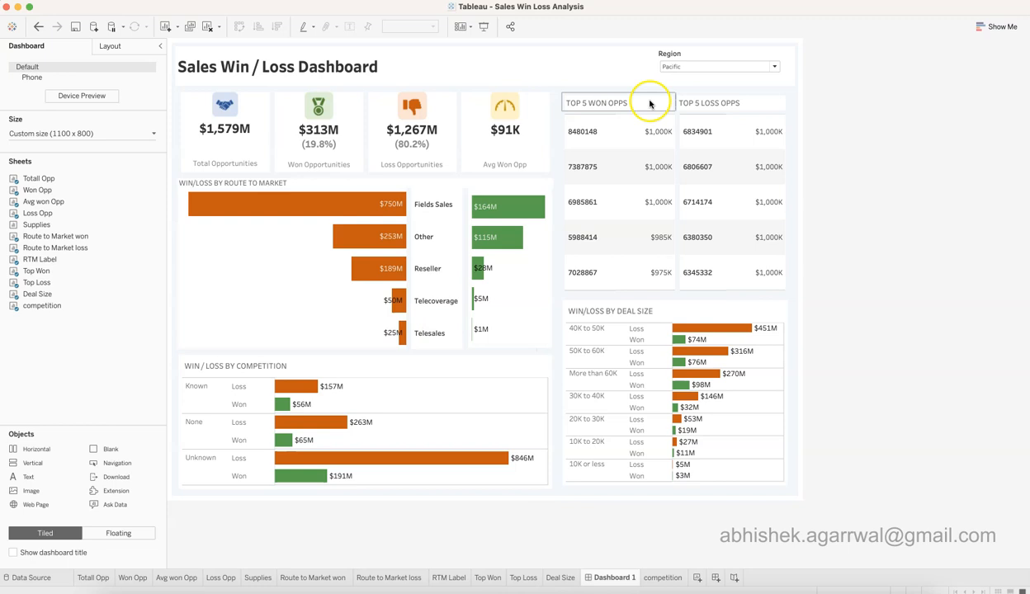
mouse_move(340, 484)
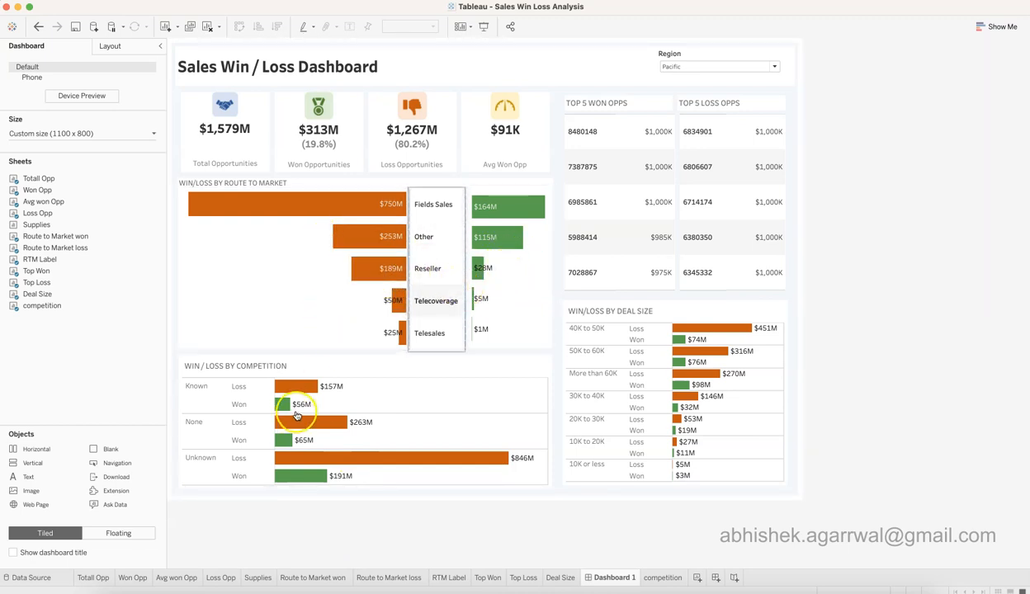
left_click(320, 582)
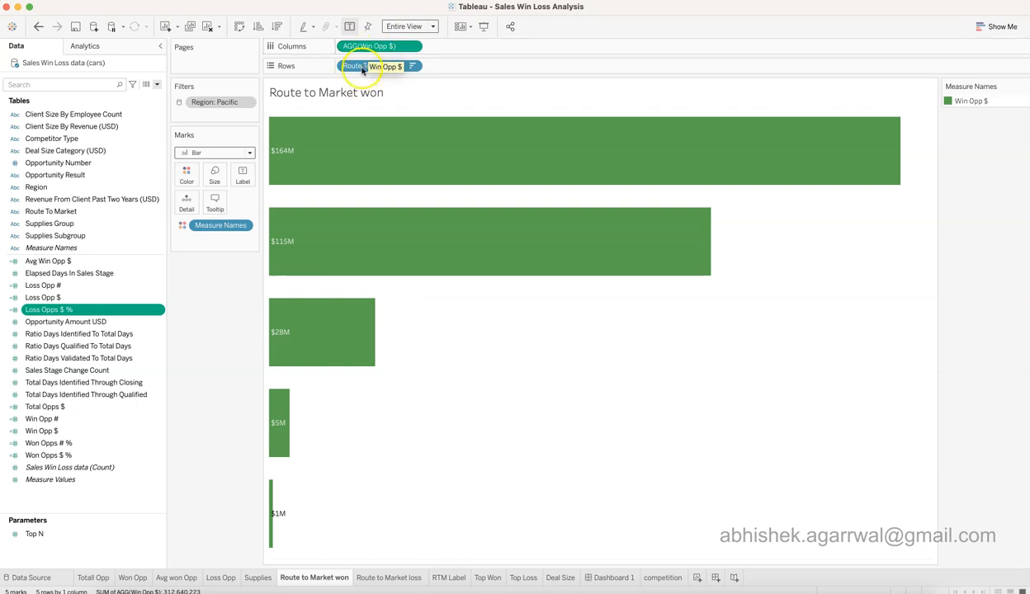
Inspect the bar color assigned to Win Opp $ and the Route To Market field's options on the rows shelf without changing them
left_click(188, 175)
left_click(226, 212)
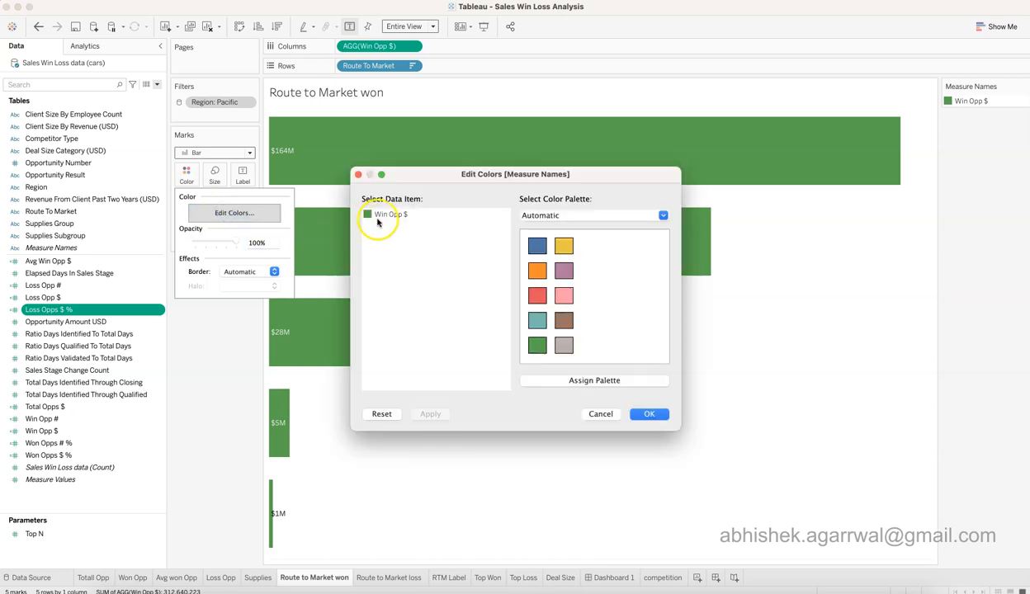
left_click(609, 415)
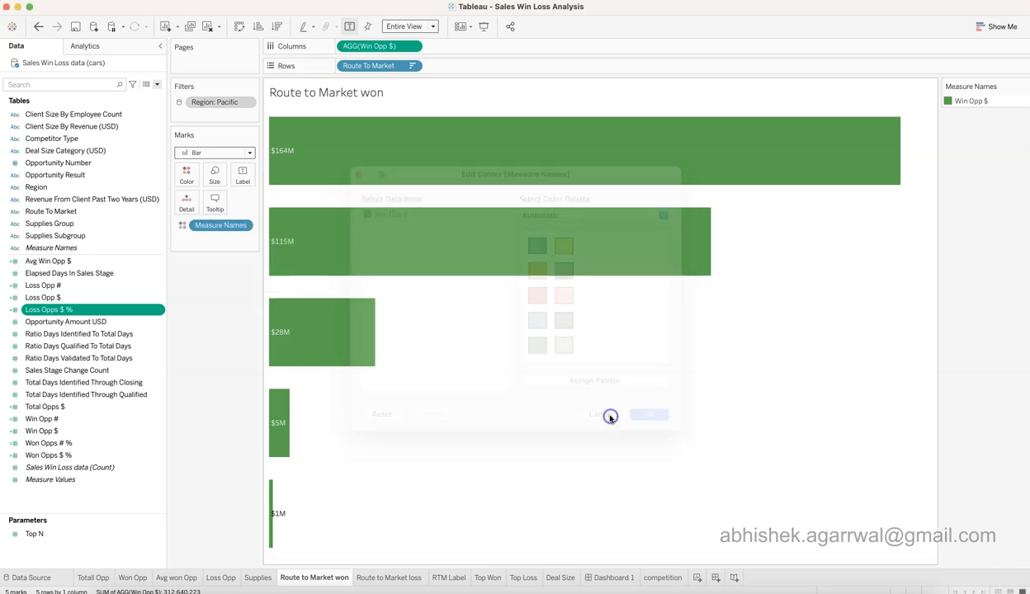
left_click(205, 388)
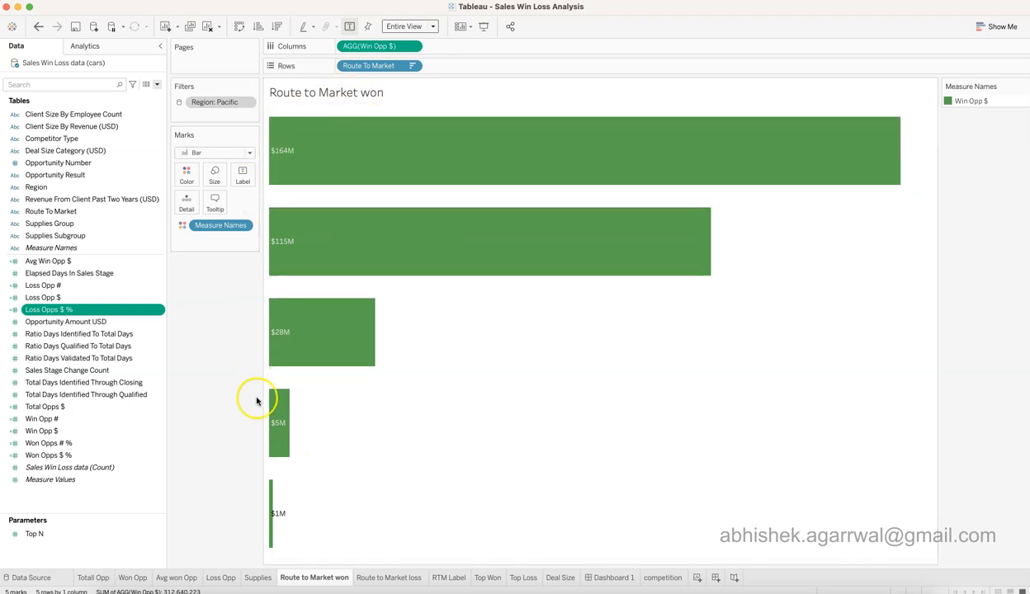
left_click(411, 65)
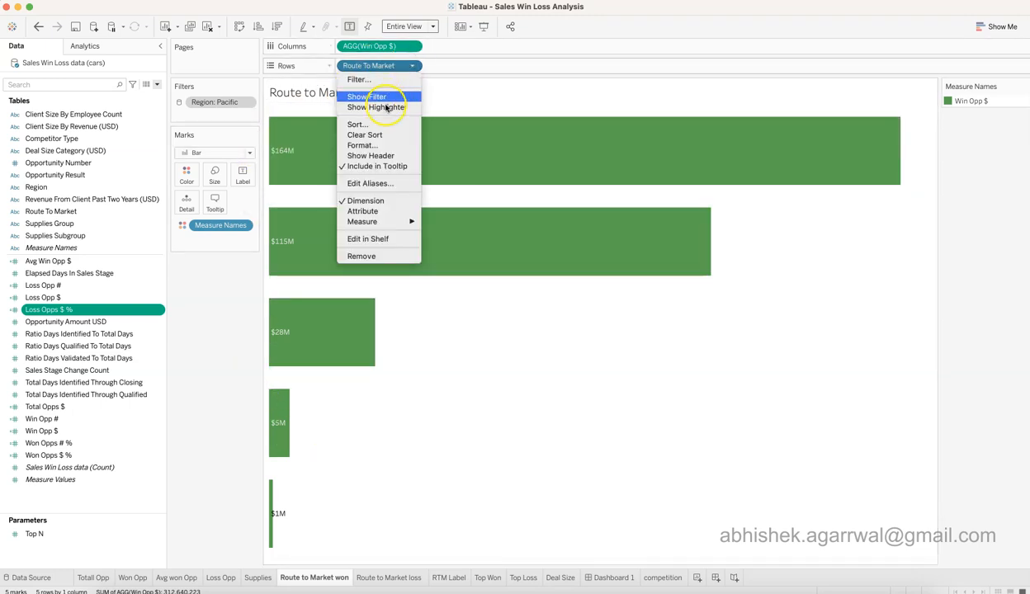
left_click(224, 349)
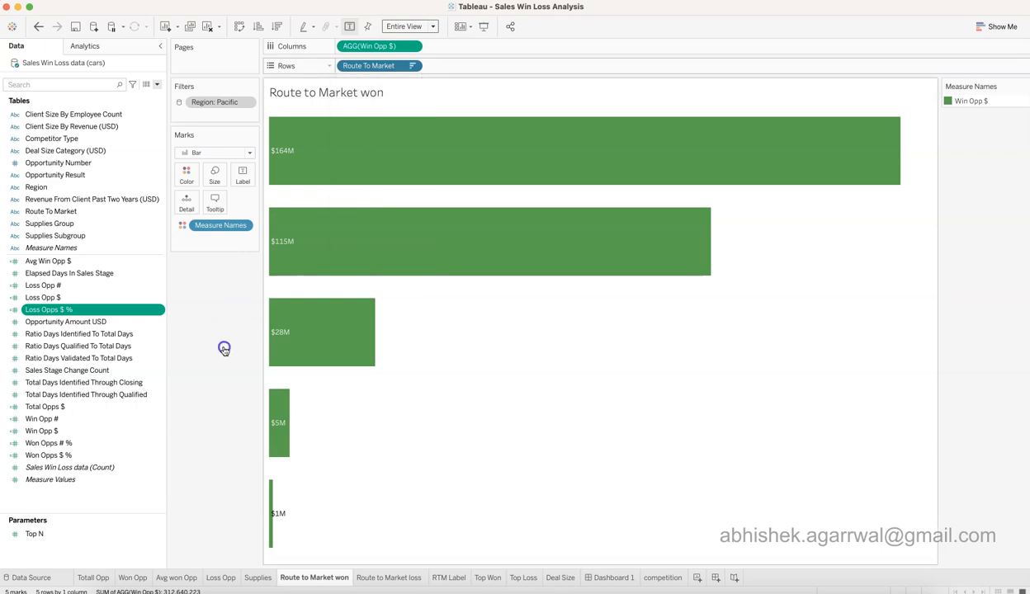
View the RTM Label worksheet and its place on Dashboard 1, and return to the Route to Market won worksheet
left_click(449, 577)
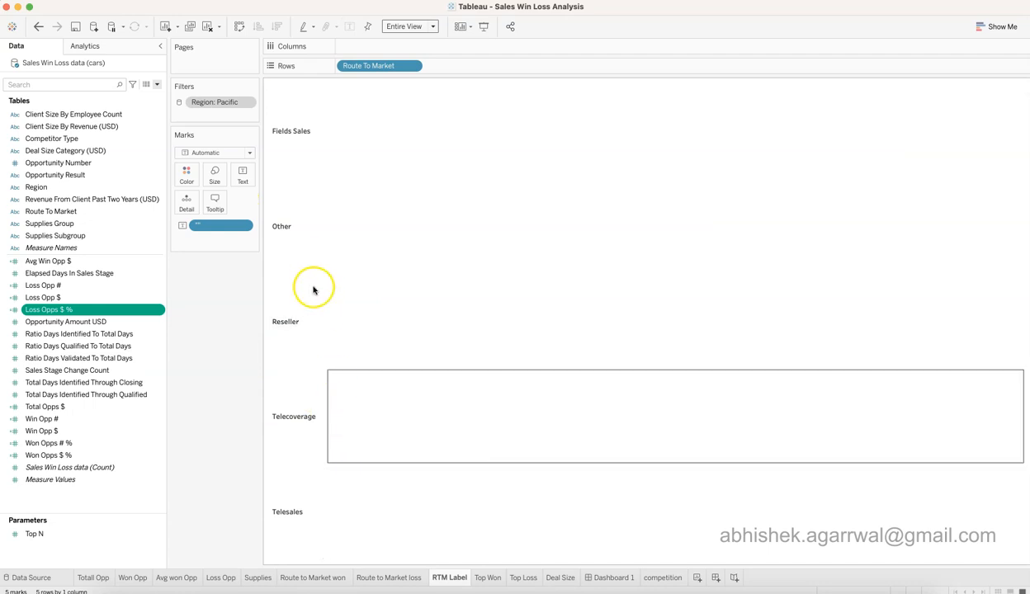
left_click(608, 578)
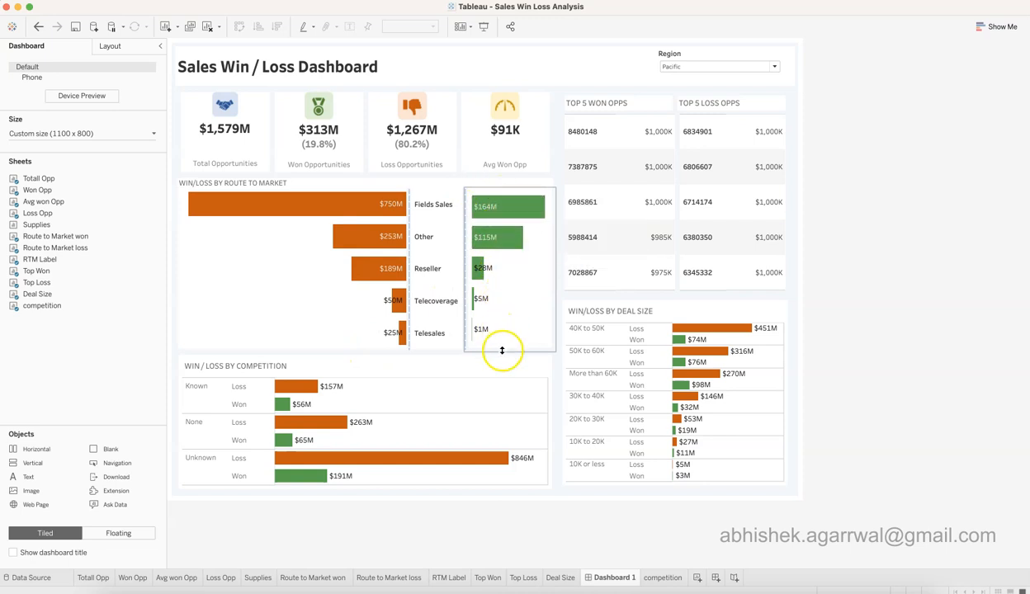
left_click(342, 575)
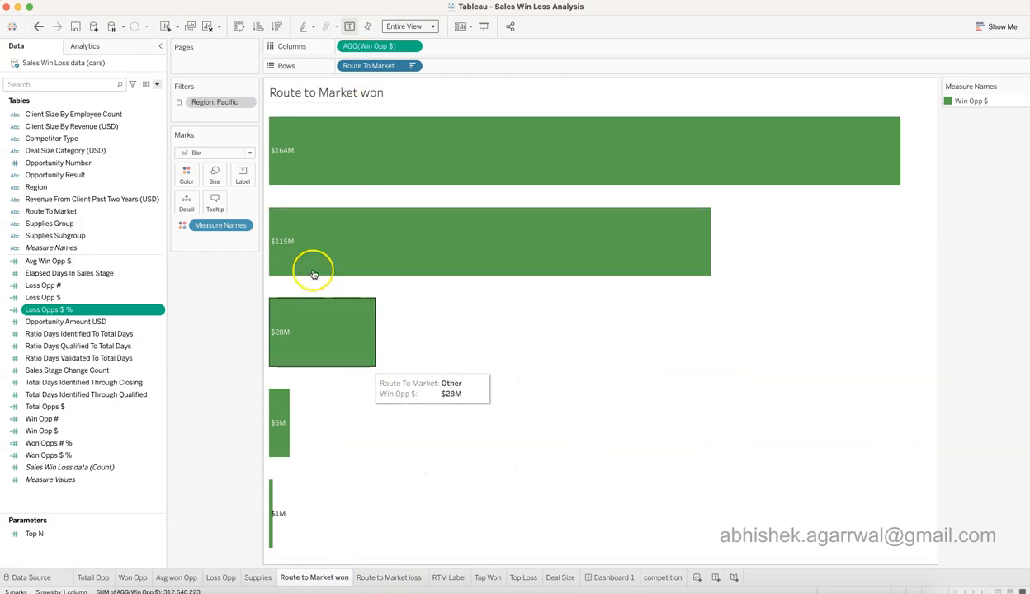
Review the mark label settings and label alignment of the Route to Market won bars without changing them
left_click(245, 175)
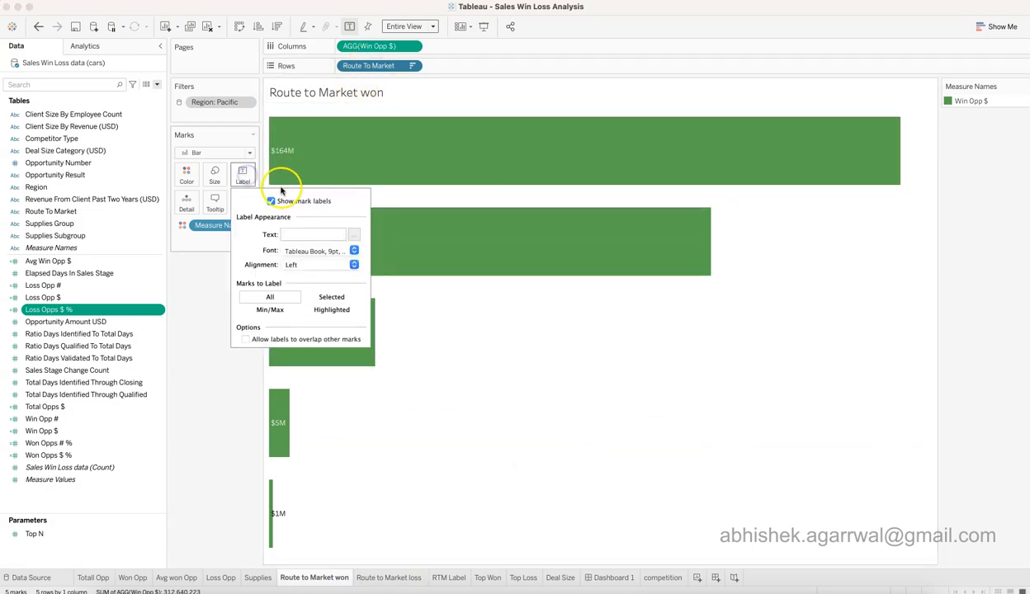
left_click(317, 264)
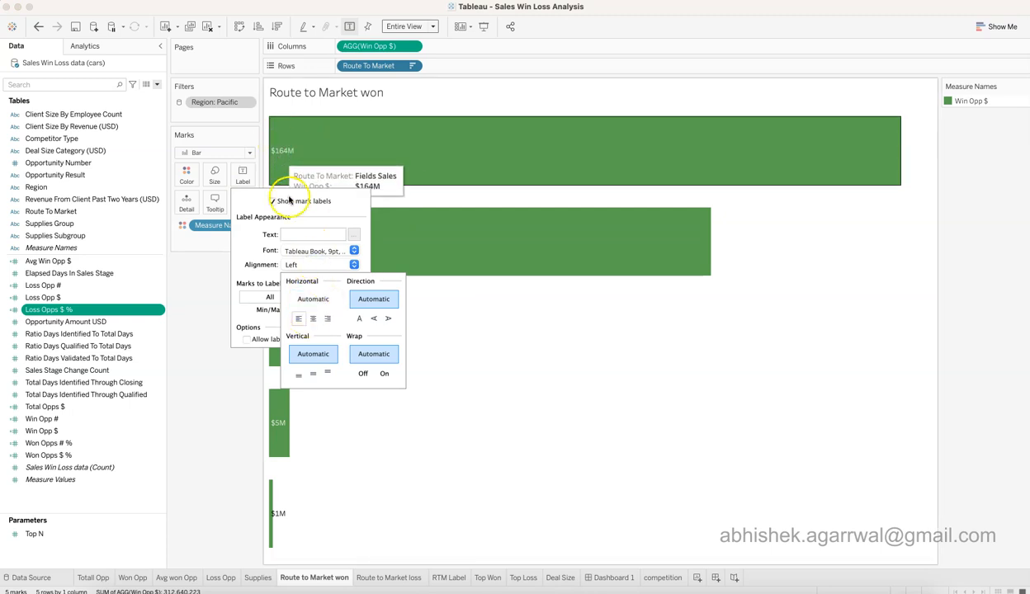
left_click(236, 429)
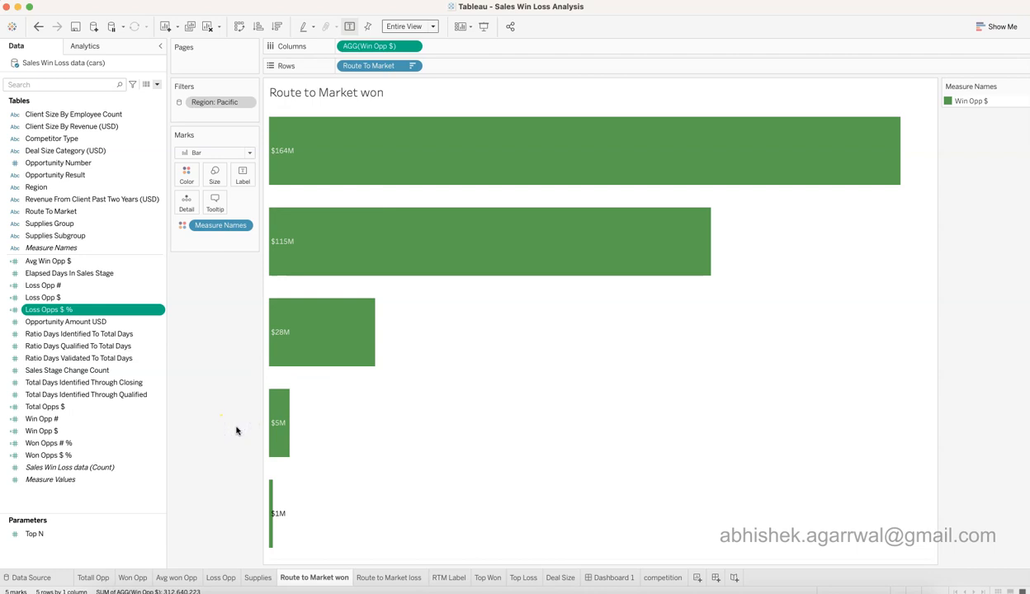
On the Route to Market loss worksheet, inspect the hex color assigned to -[Loss Opp $] and keep it unchanged
left_click(393, 579)
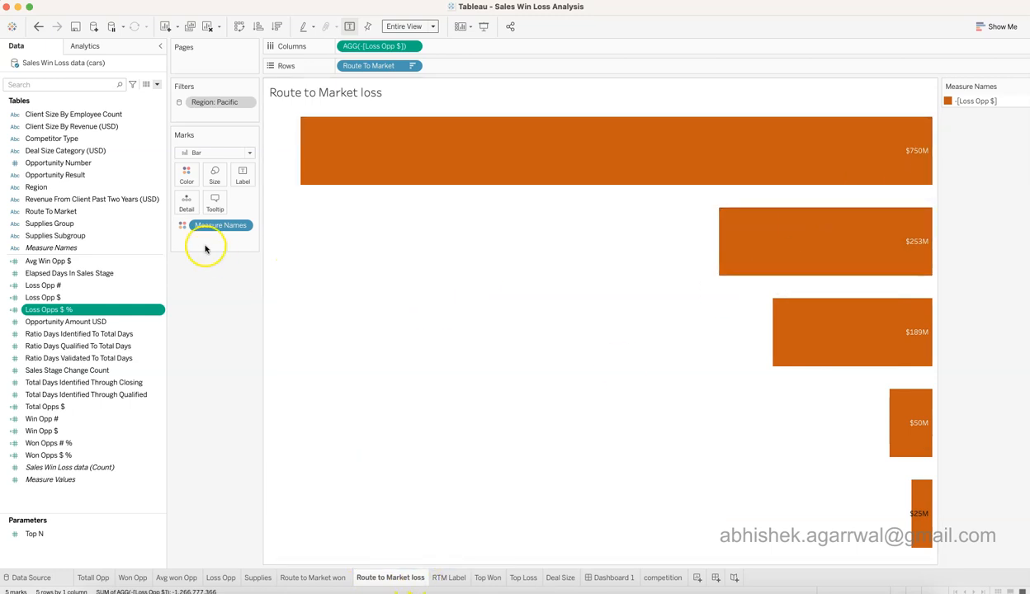
left_click(187, 175)
left_click(221, 212)
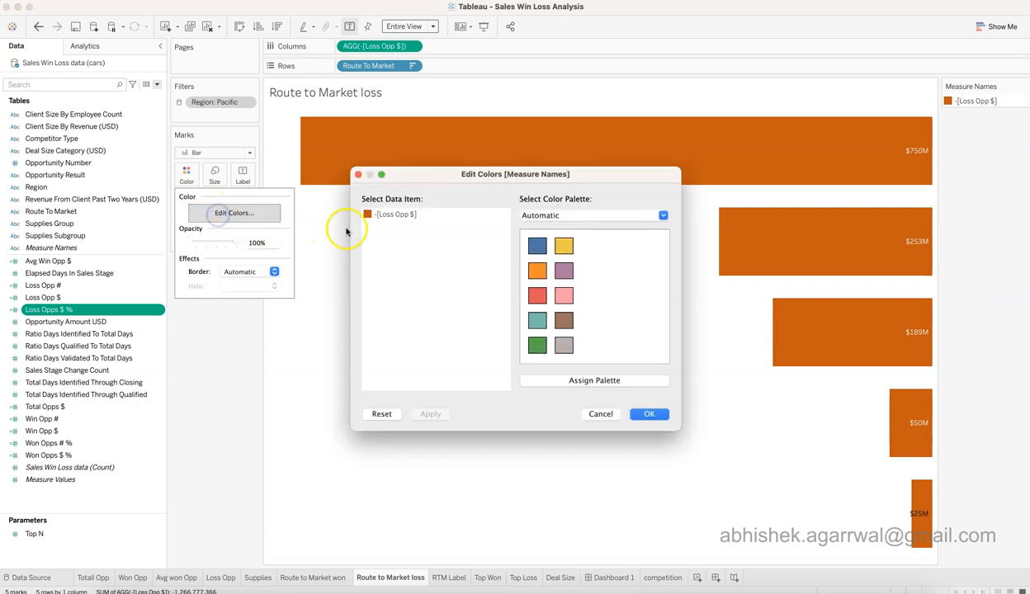
double_click(369, 216)
double_click(309, 304)
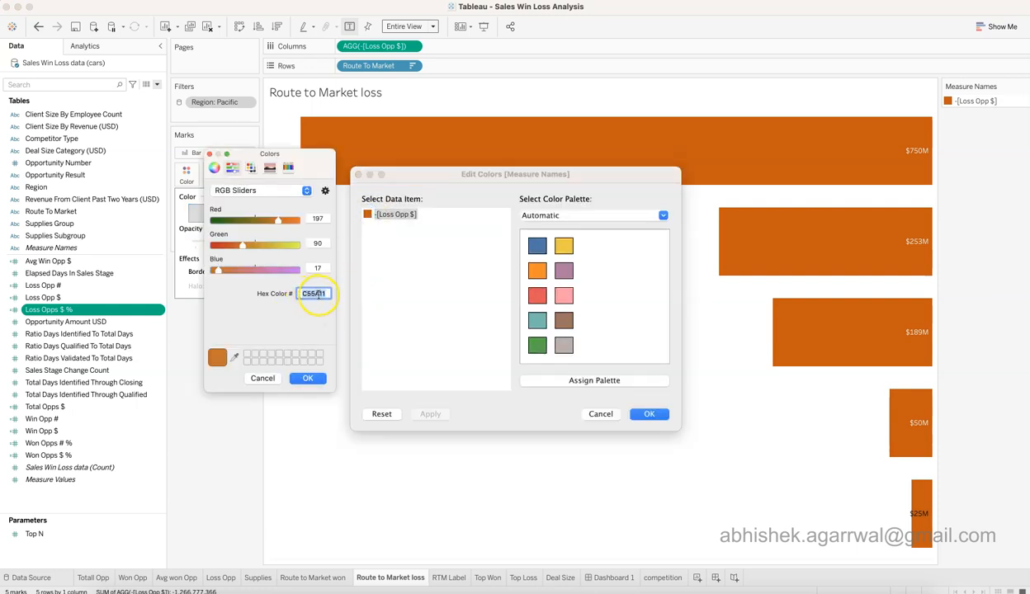
left_click(266, 378)
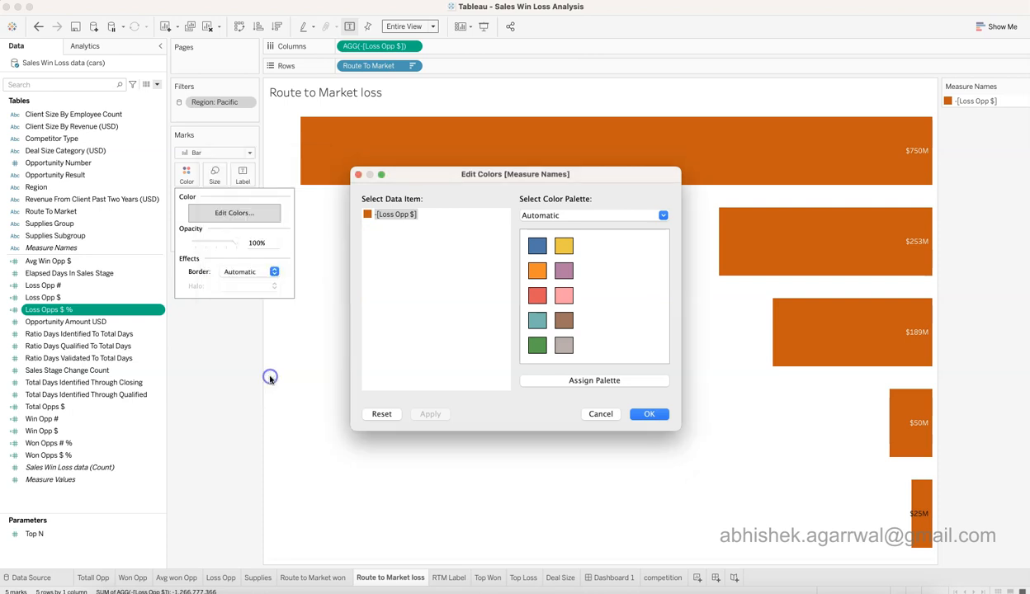
left_click(654, 415)
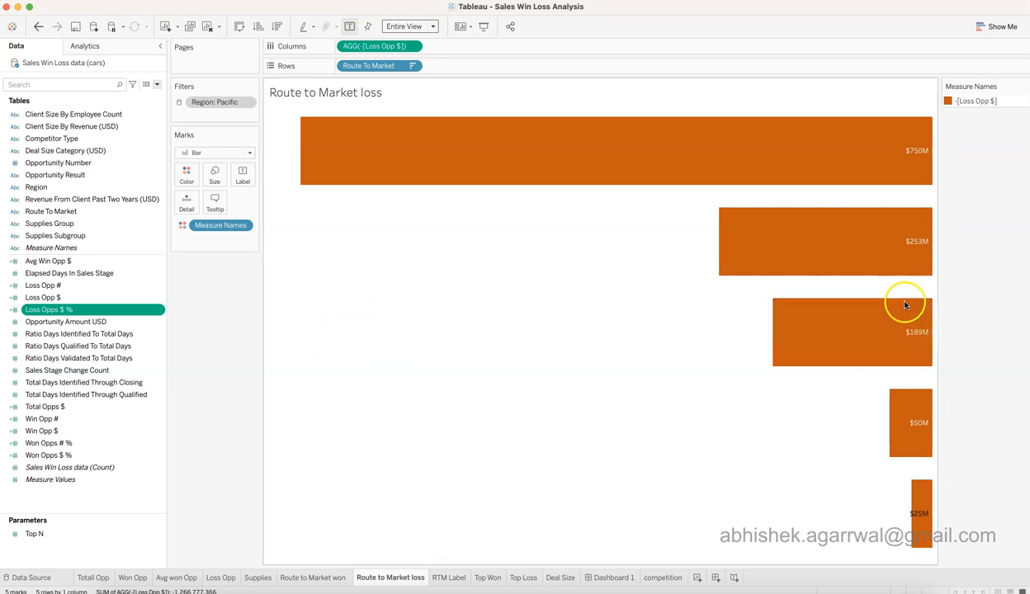
Check the negated Loss Opp $ expression on the columns shelf and leave it as it is
mouse_move(917, 311)
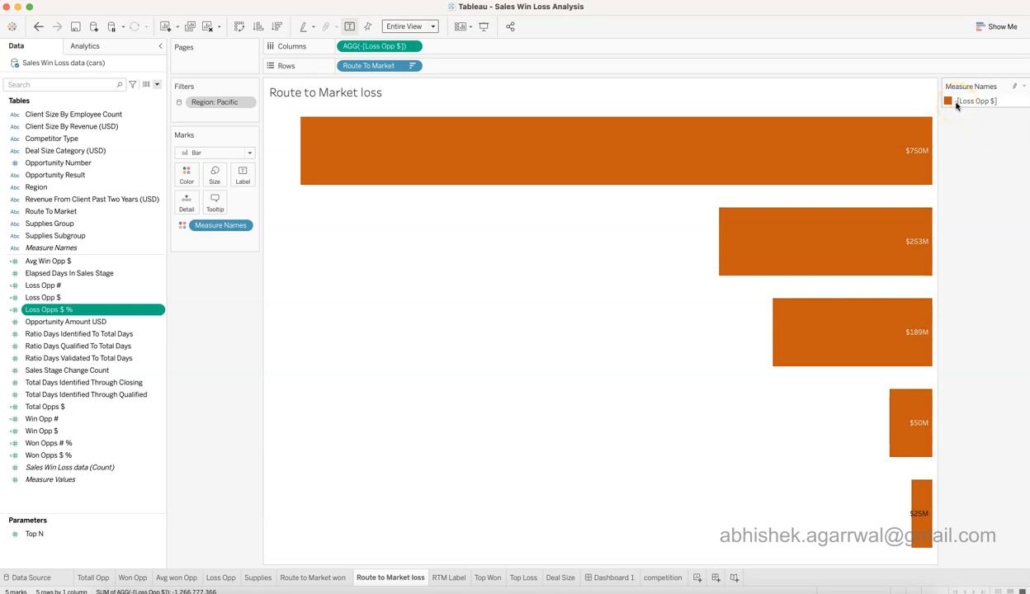
double_click(370, 48)
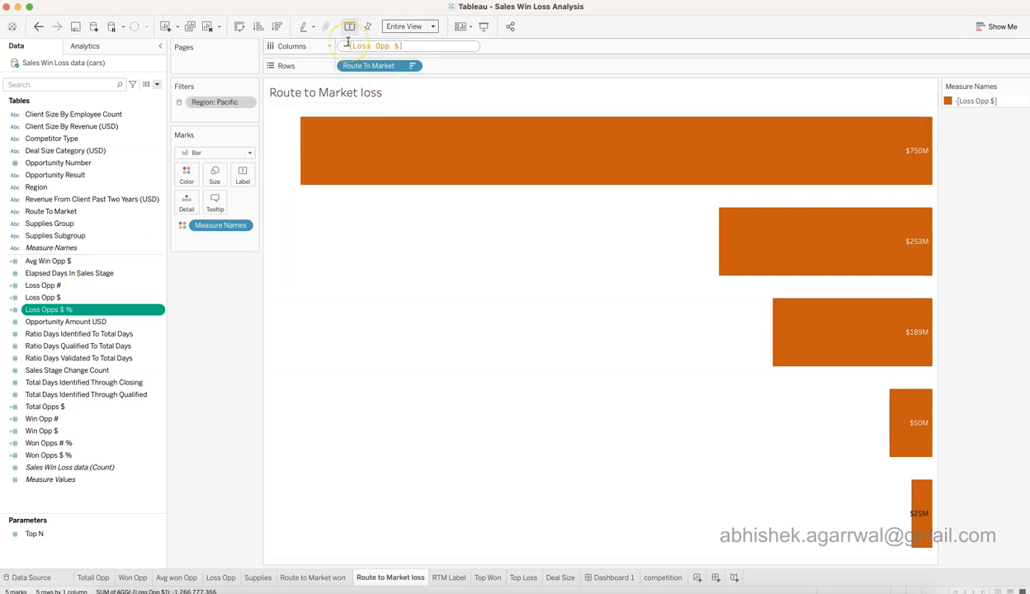
left_click(230, 340)
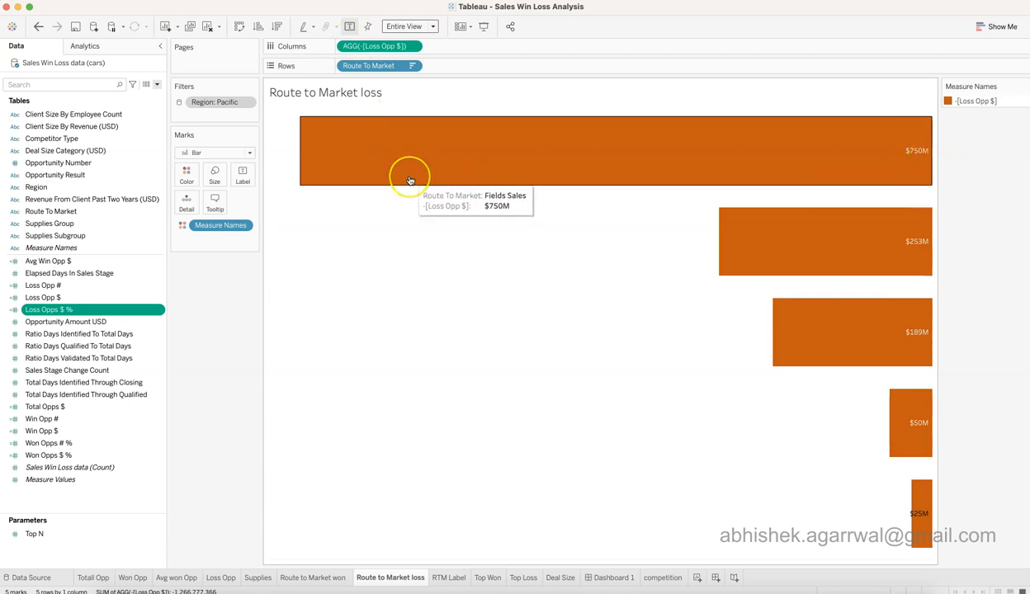
Review the mark label alignment options of the Route to Market loss bars without changing them
left_click(244, 175)
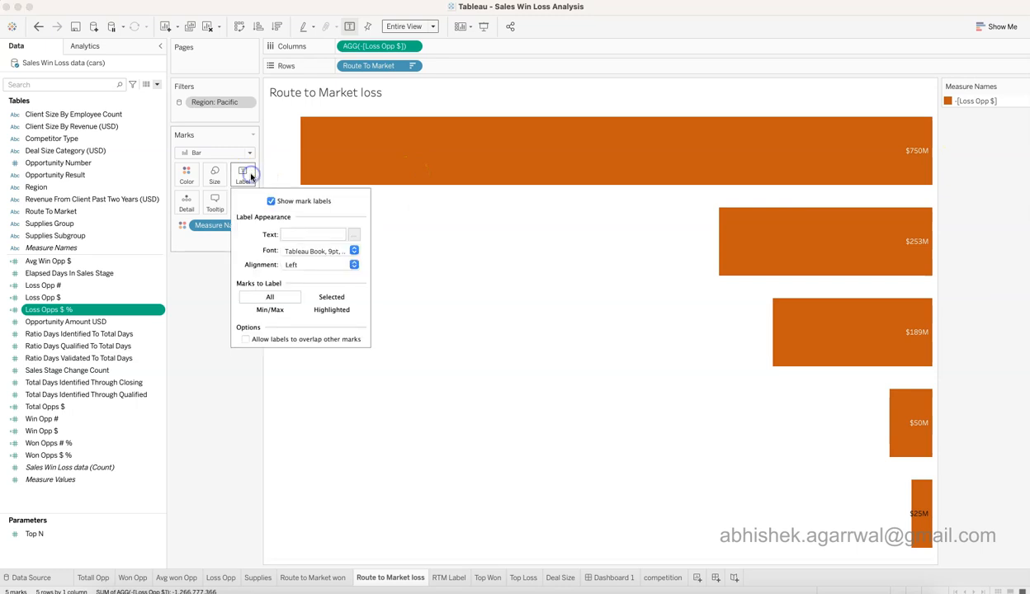
left_click(335, 267)
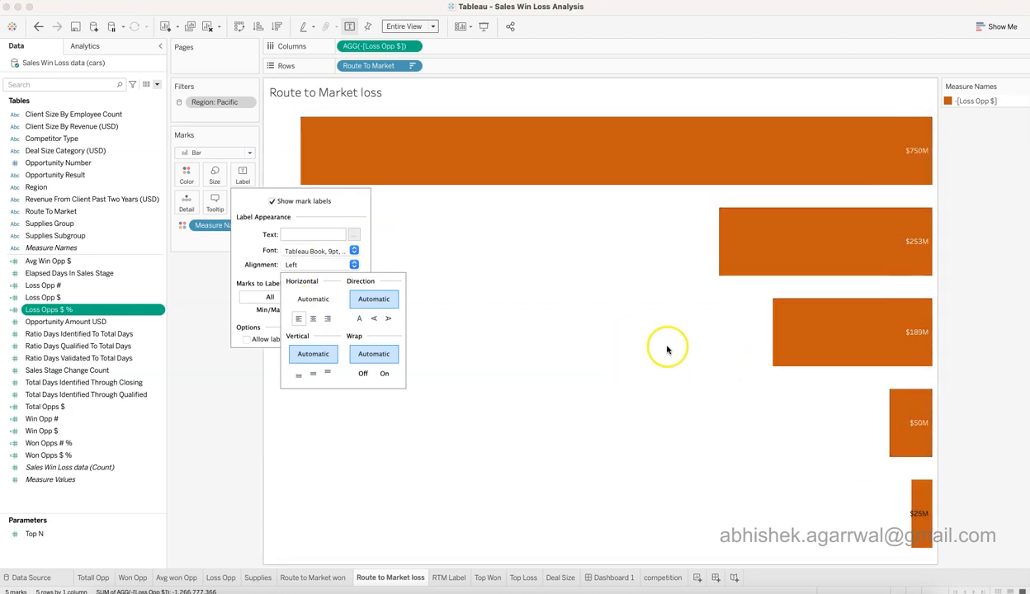
left_click(594, 436)
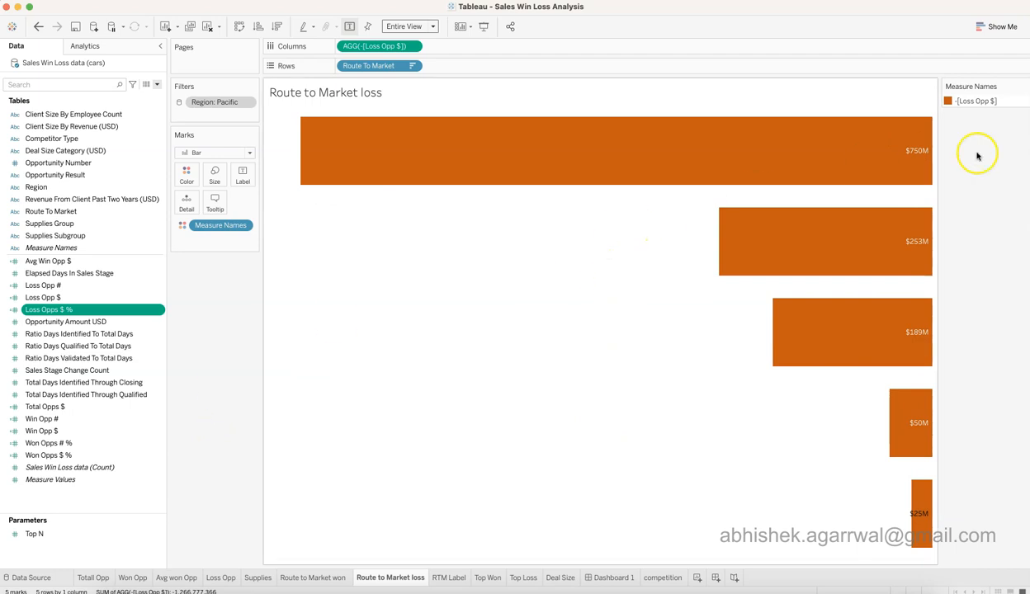
left_click(243, 174)
left_click(308, 263)
left_click(305, 262)
left_click(236, 391)
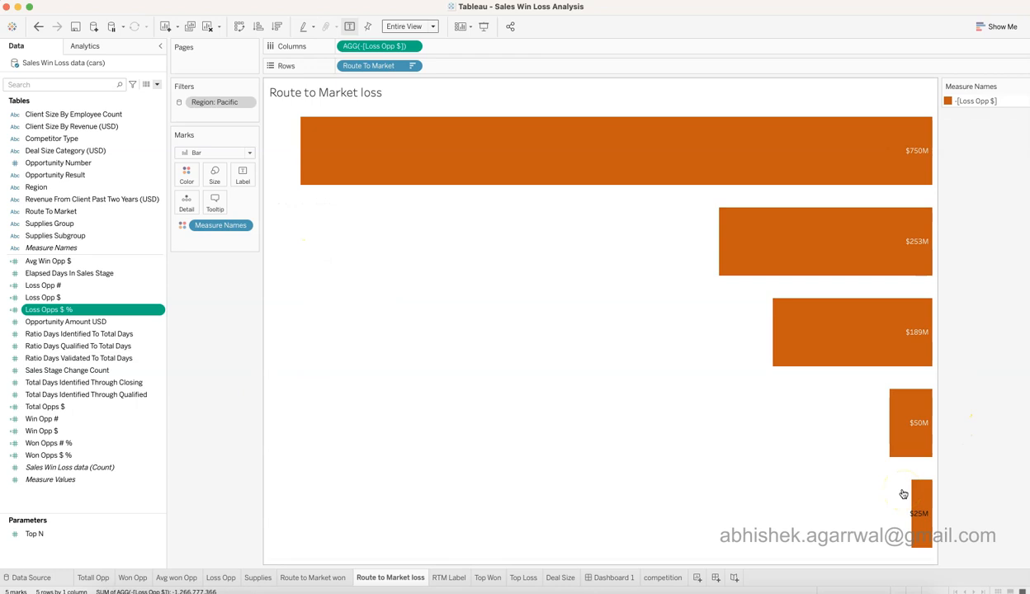
On the RTM Label worksheet, add a second empty-string "" calculation as a text mark and remove it again
left_click(453, 578)
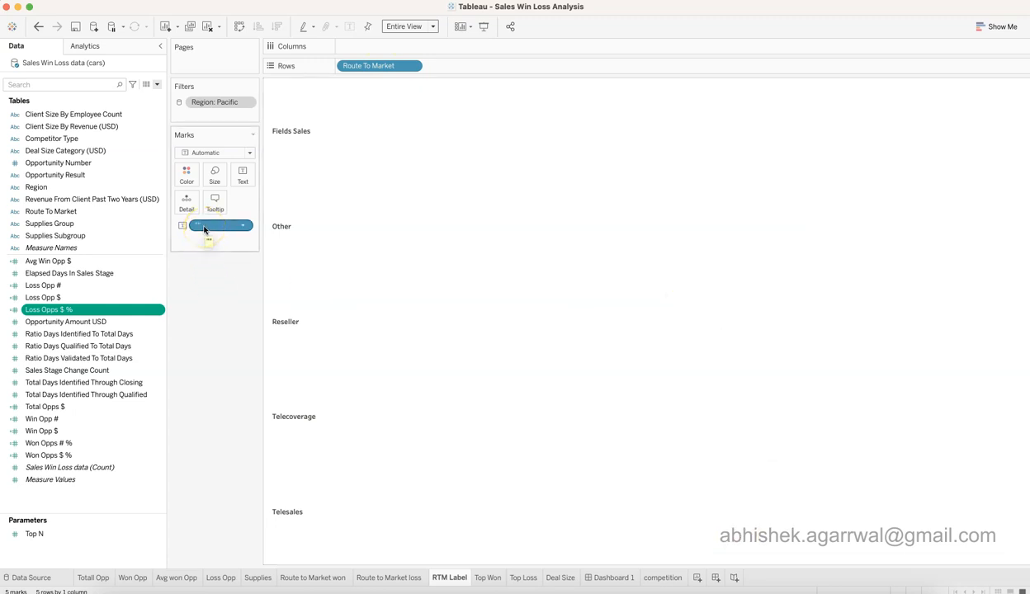
left_click_drag(204, 229, 247, 179)
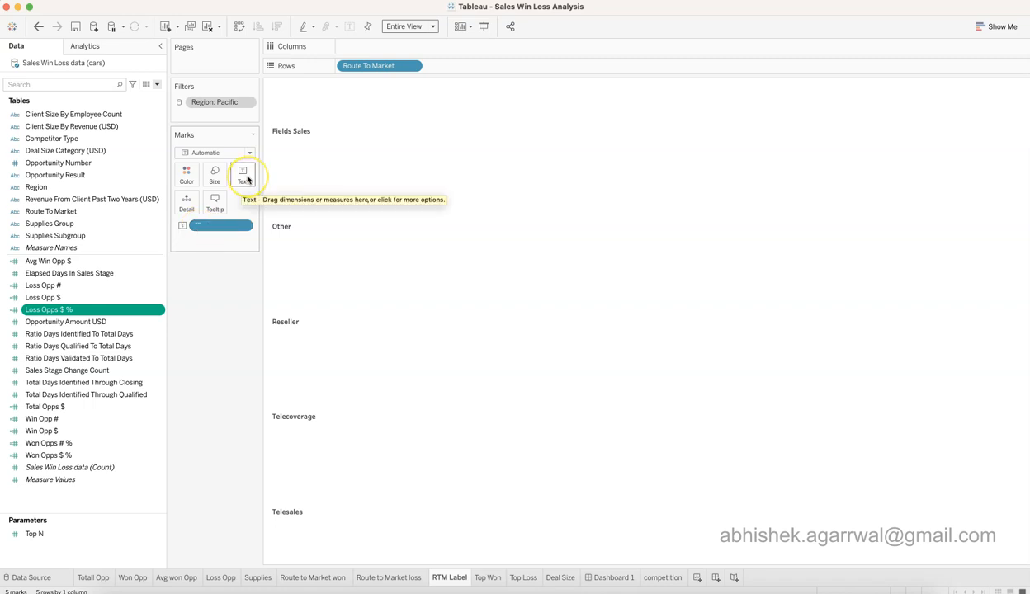
double_click(220, 240)
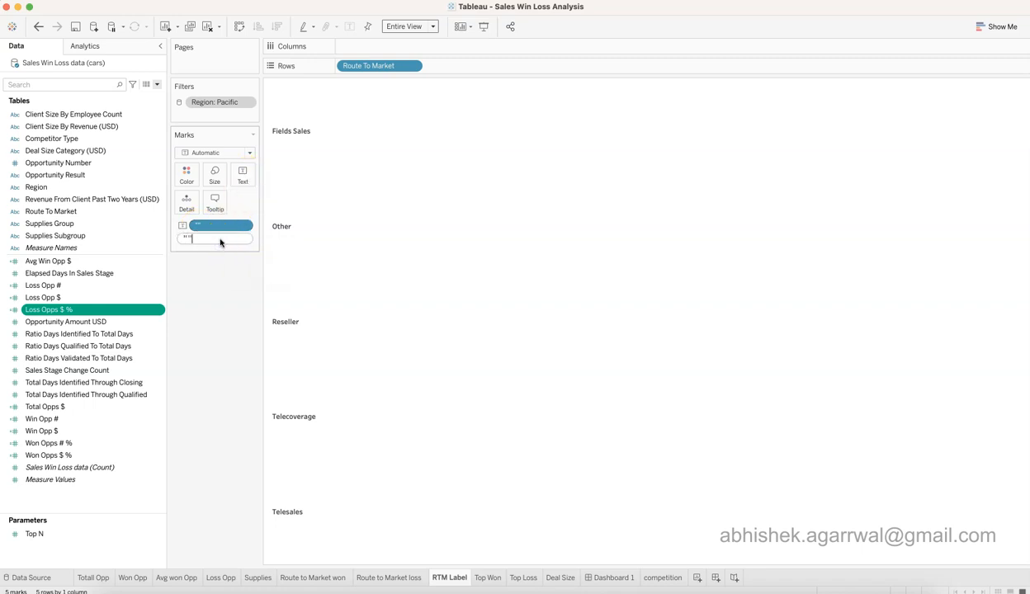
key("Return")
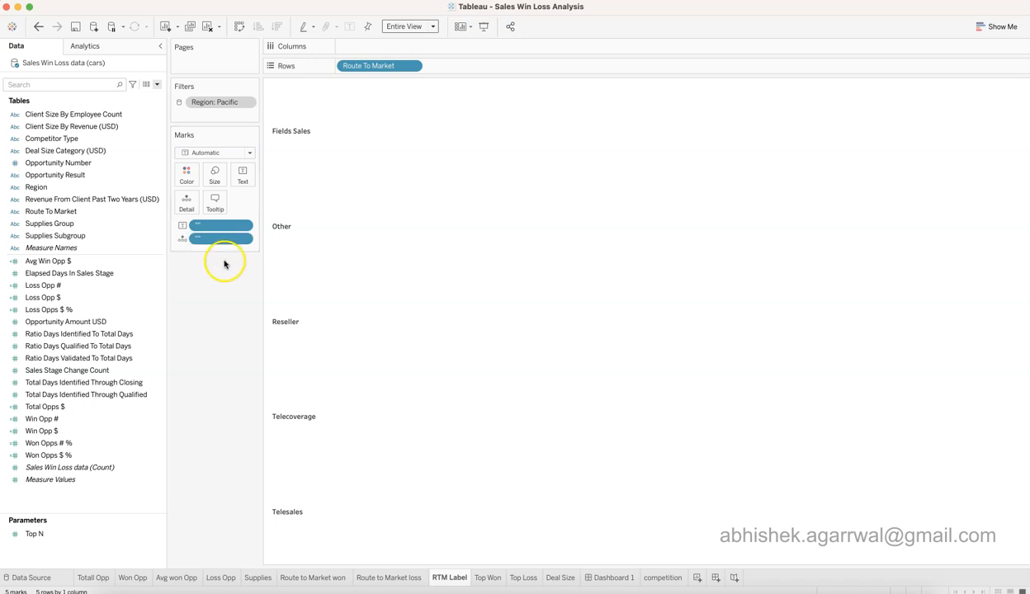
left_click_drag(212, 241, 239, 175)
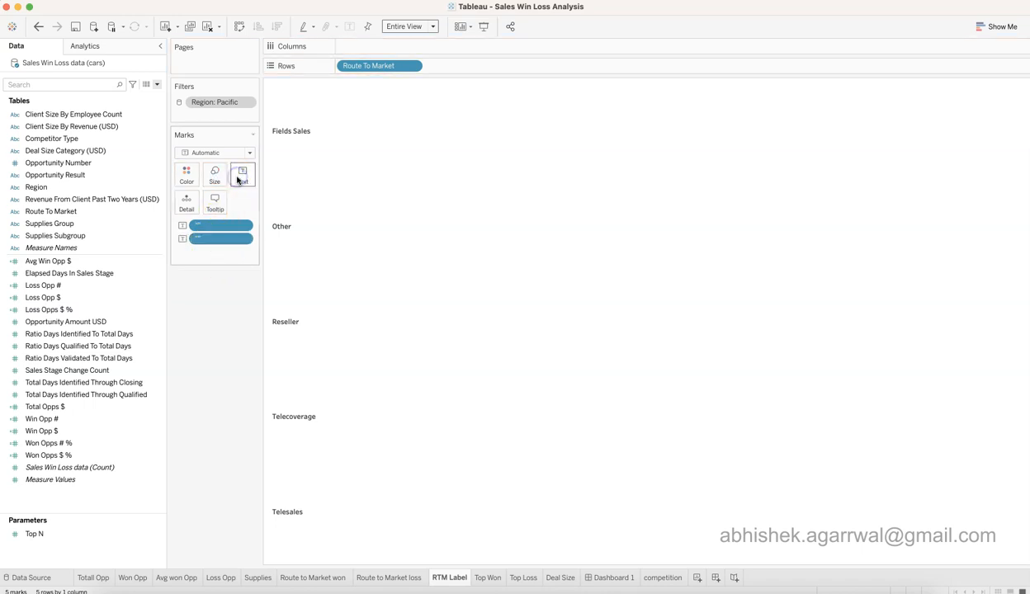
left_click_drag(211, 239, 204, 339)
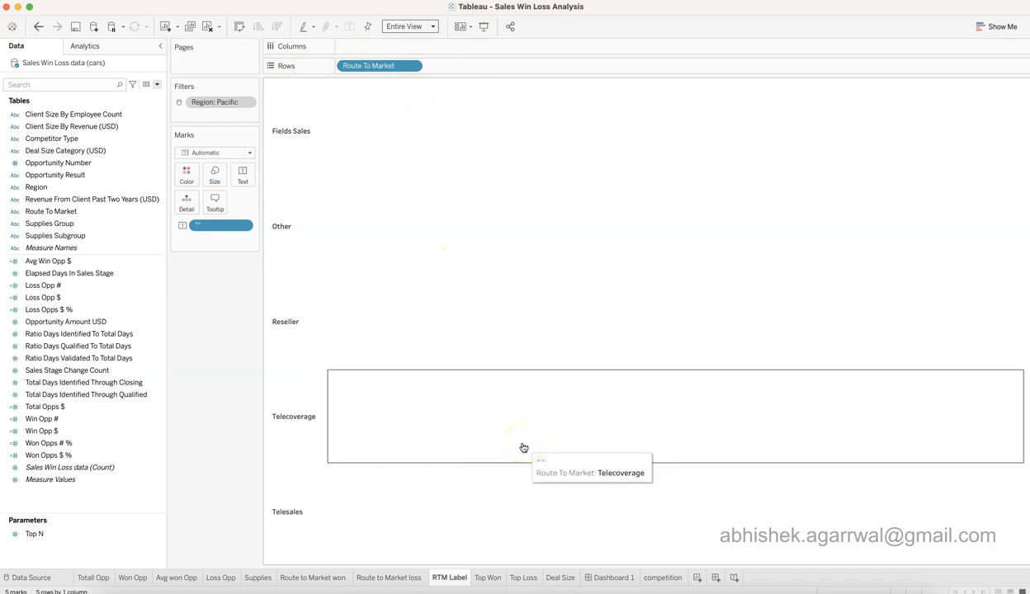
On the Top Won worksheet, review the Opportunity Number filter's Top condition and cancel without changes
left_click(497, 580)
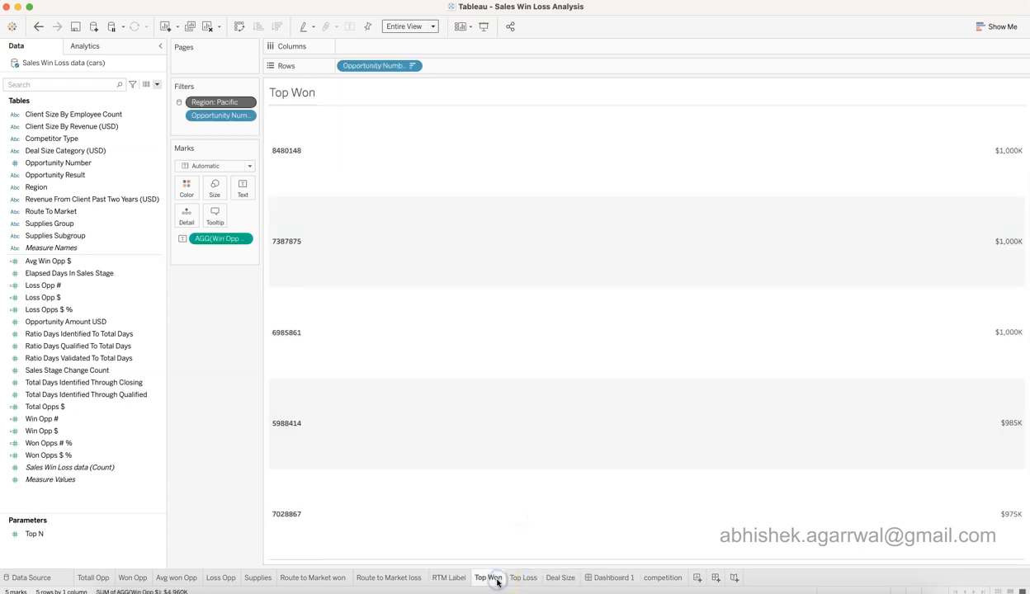
mouse_move(423, 328)
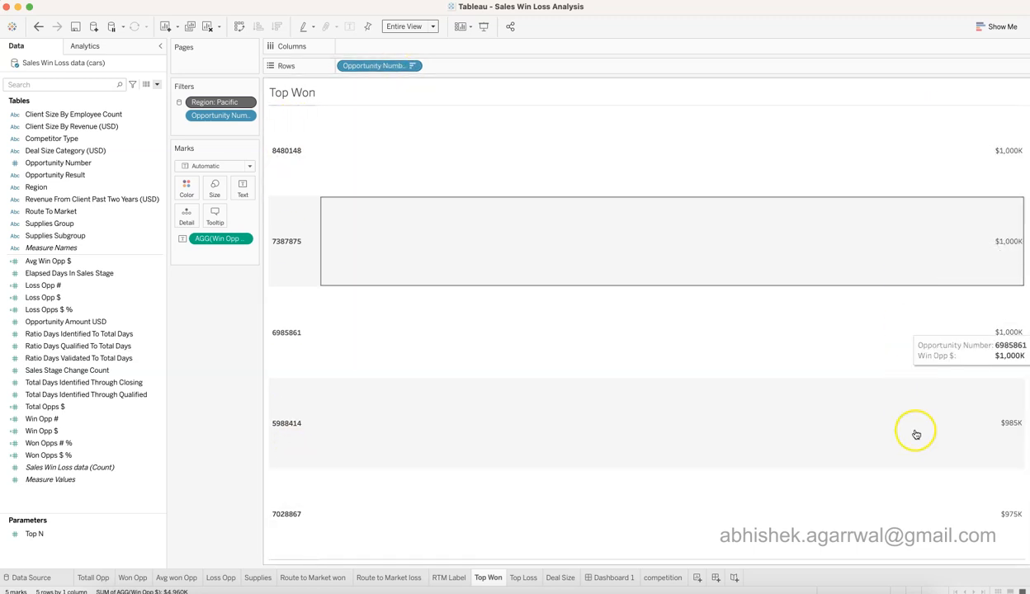
left_click(242, 243)
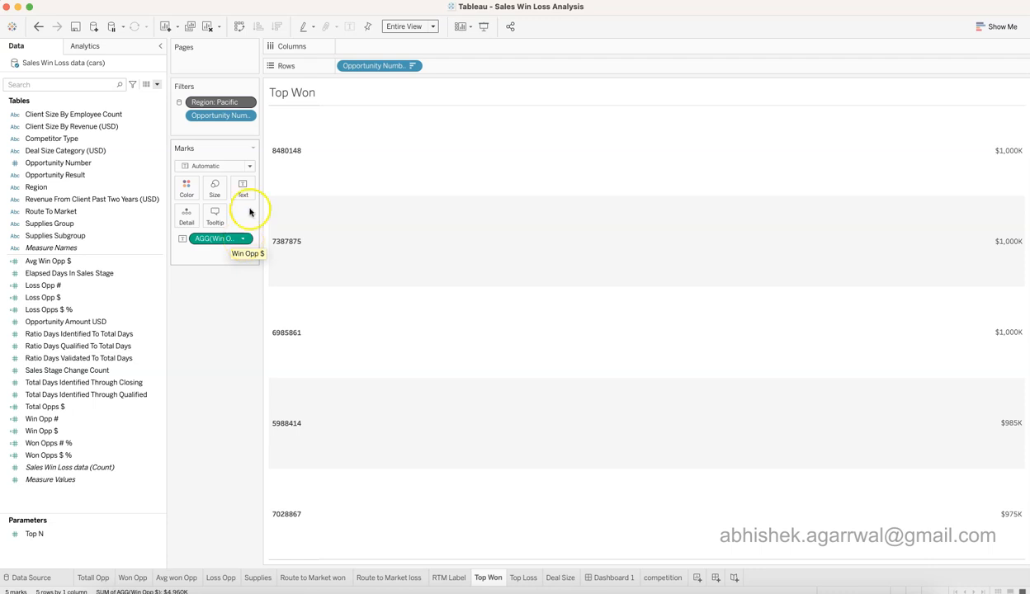
left_click(246, 116)
left_click(248, 128)
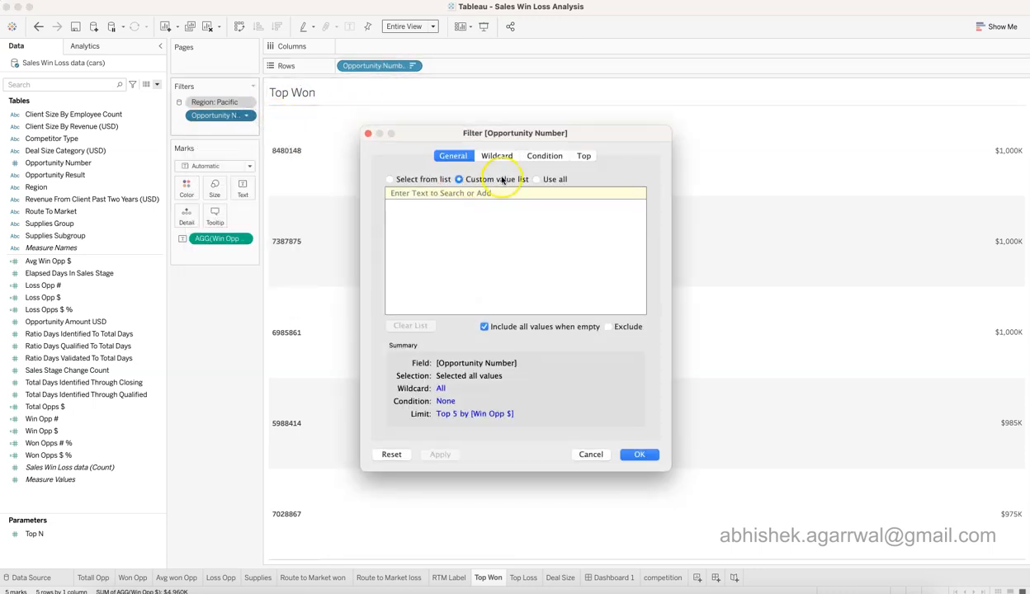
left_click(583, 156)
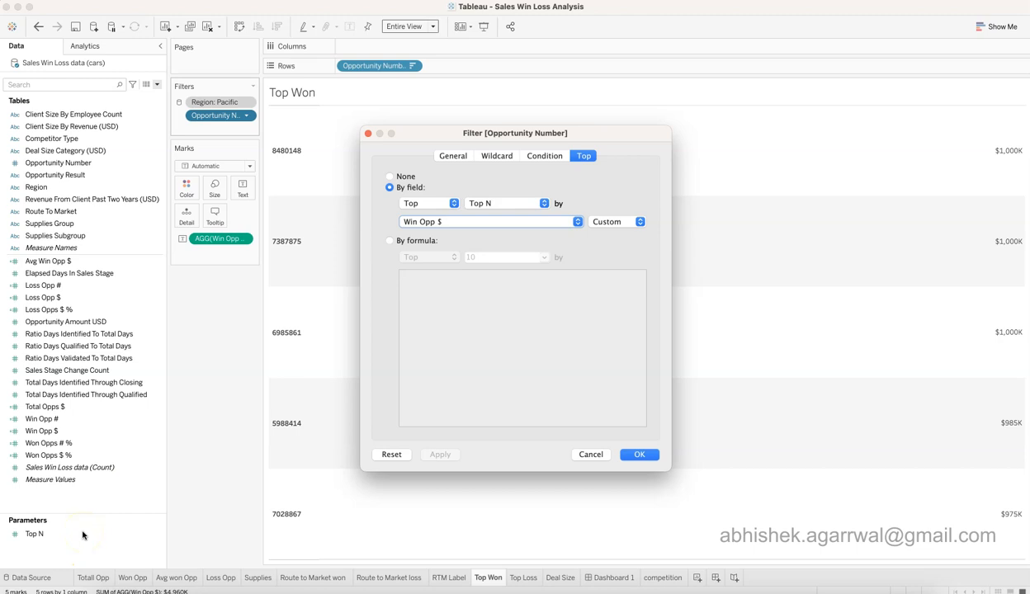
left_click(585, 452)
Review the Top N parameter's data type, current value and allowable range, and close it with the same settings
left_click(140, 535)
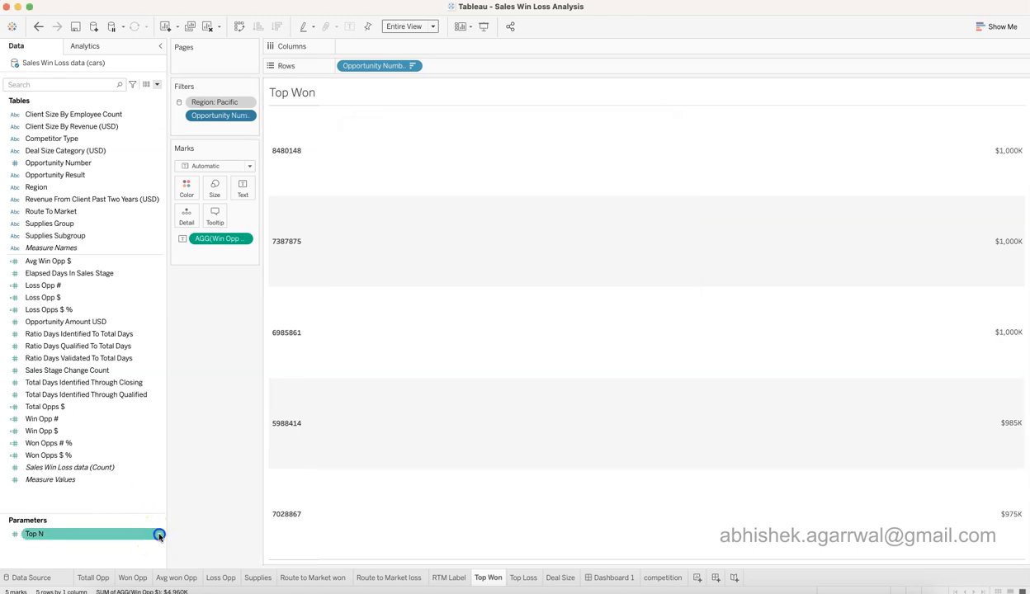
left_click(159, 534)
left_click(206, 403)
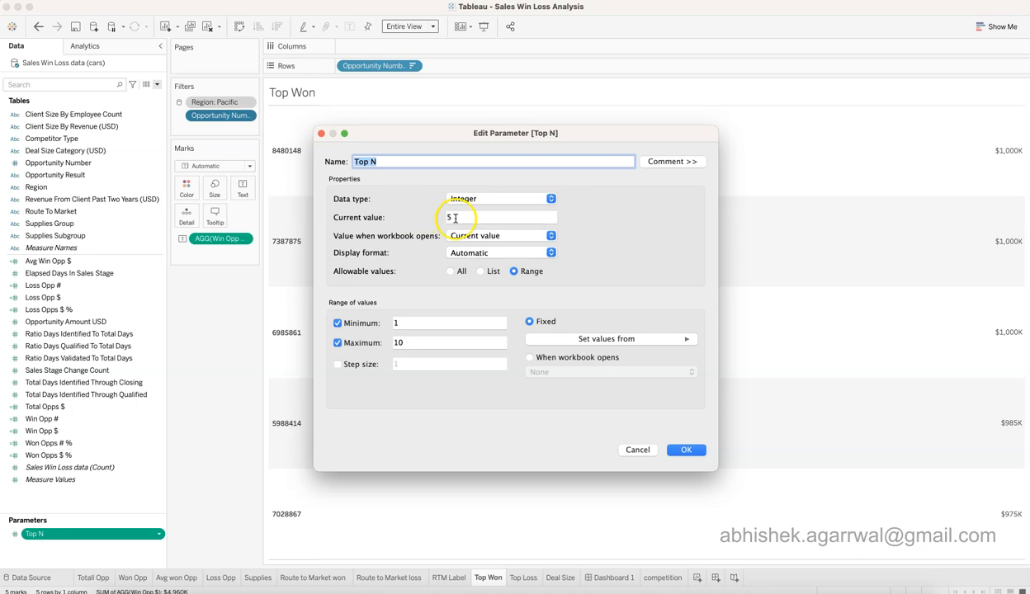
left_click(419, 344)
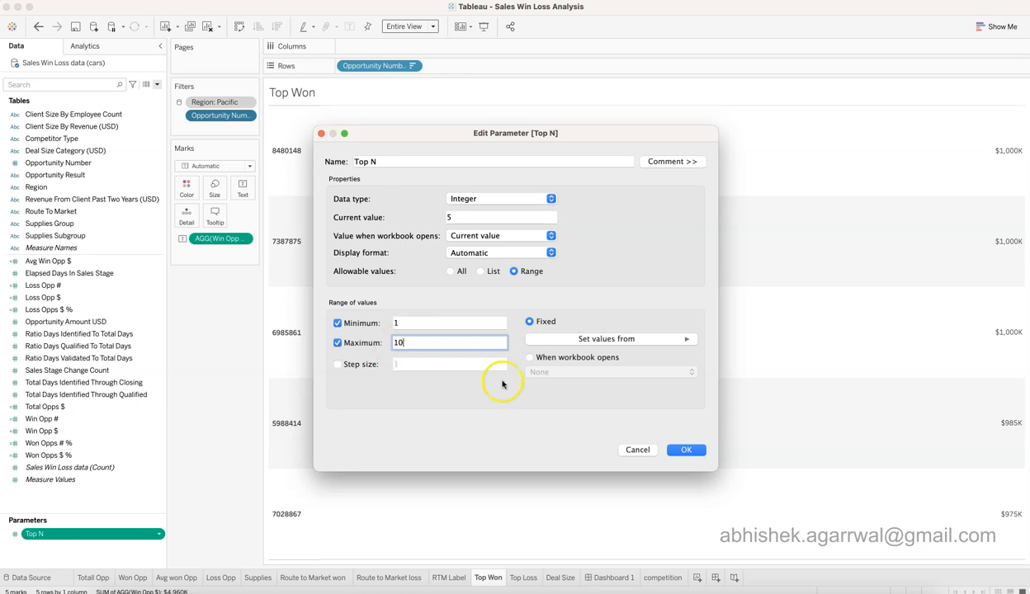
left_click(686, 450)
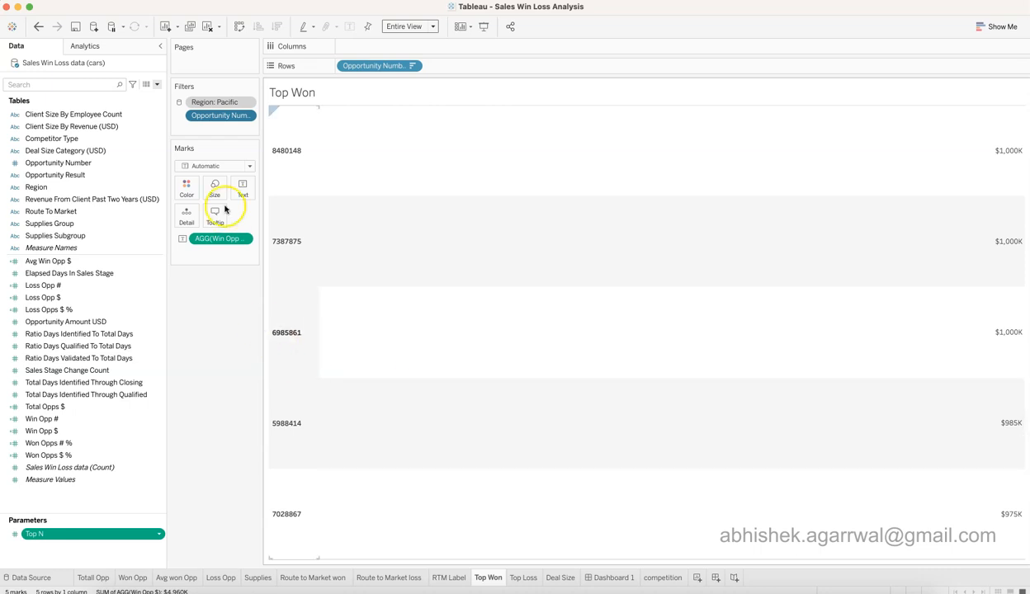
Review the Opportunity Number filter's Top condition by Win Opp $ and its parameter choices, keeping Top N selected
left_click(244, 115)
left_click(231, 128)
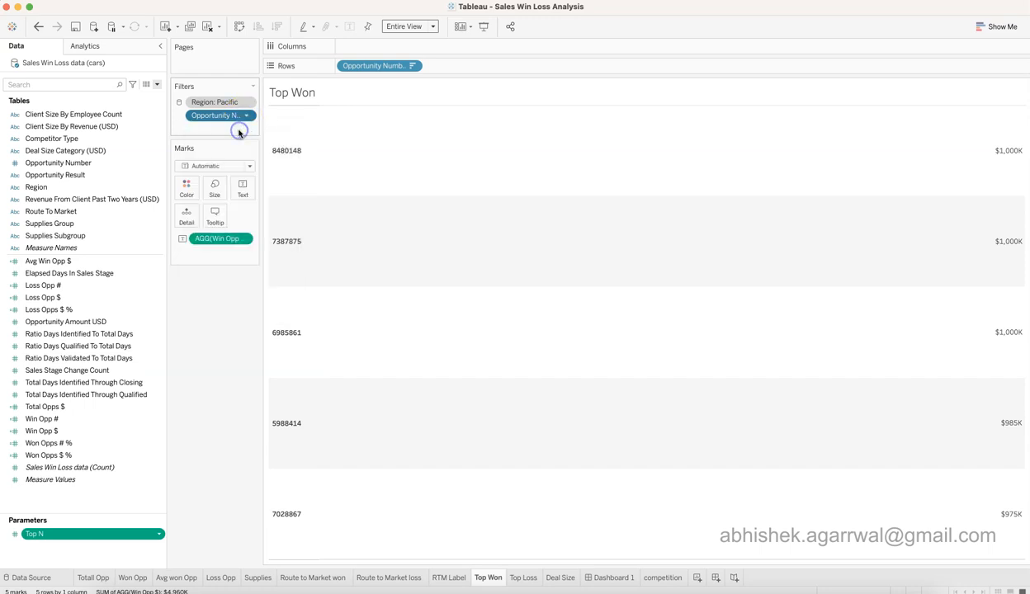
left_click(583, 157)
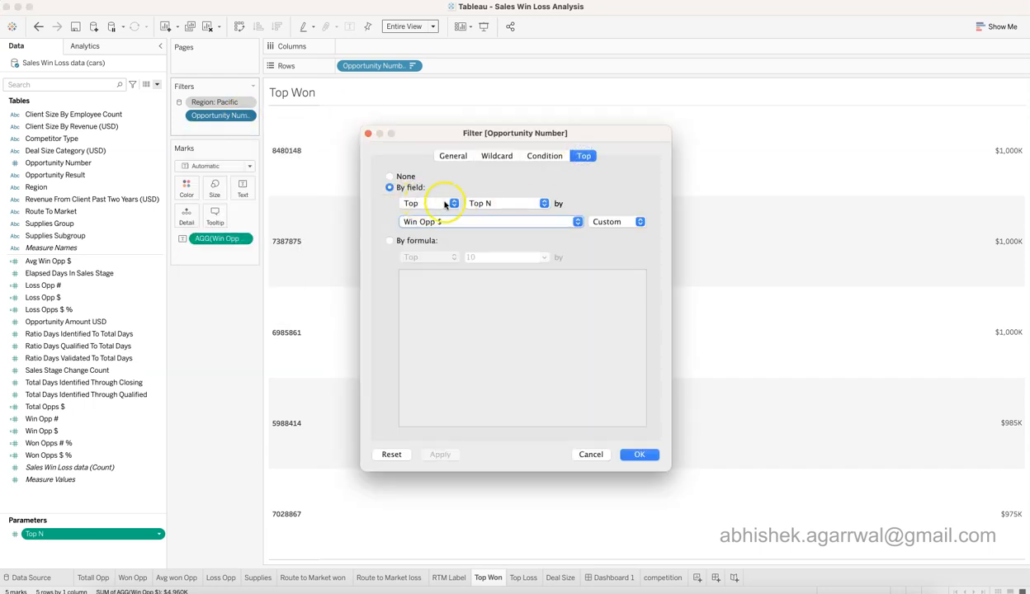
left_click(496, 204)
left_click(499, 206)
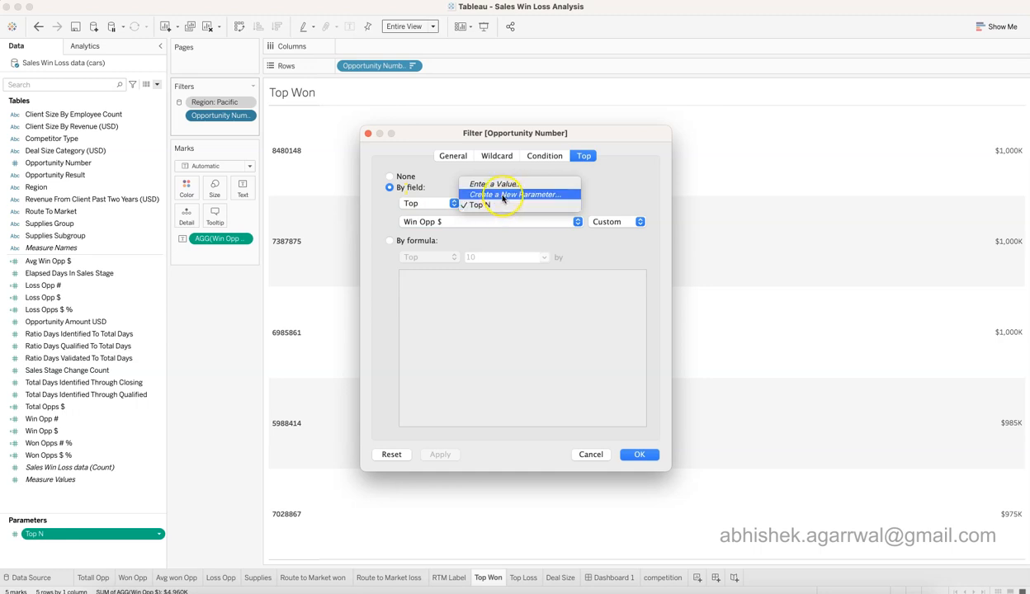
left_click(490, 230)
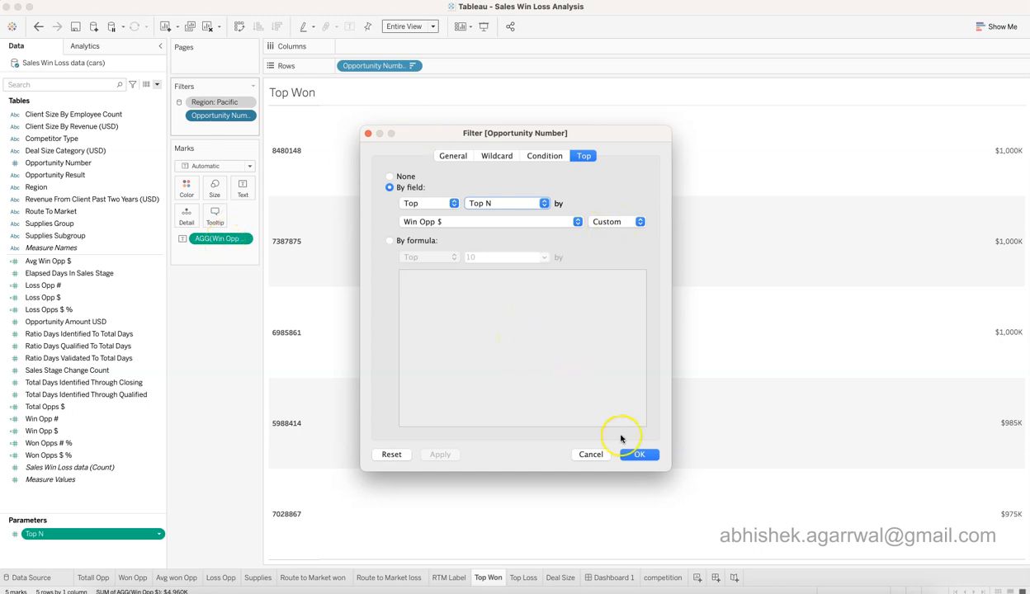
left_click(648, 455)
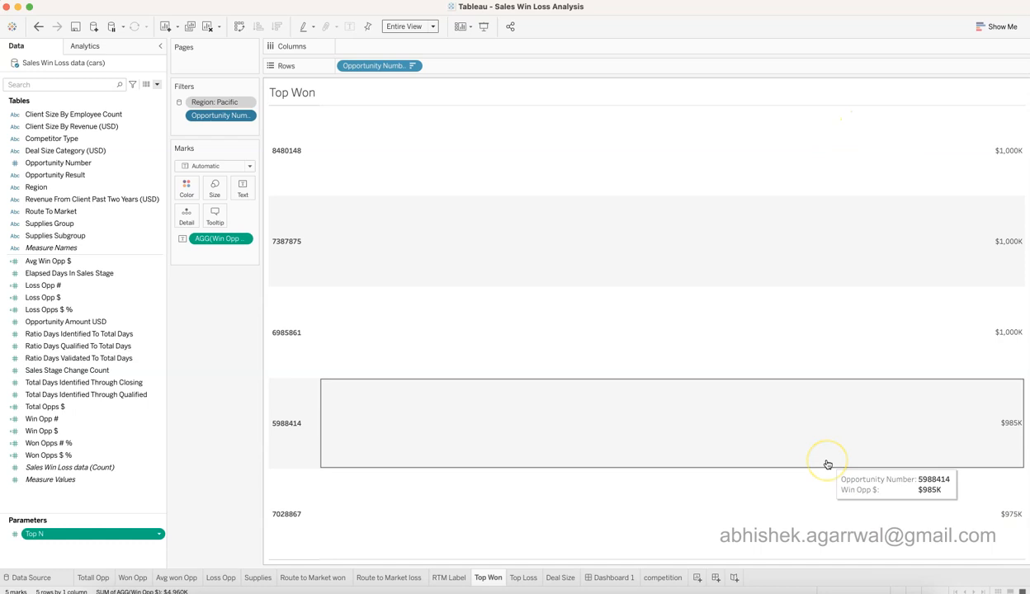
On the Top Loss worksheet, review the Opportunity Number filter's Top N condition by Loss Opp $ and accept it without changes
left_click(523, 578)
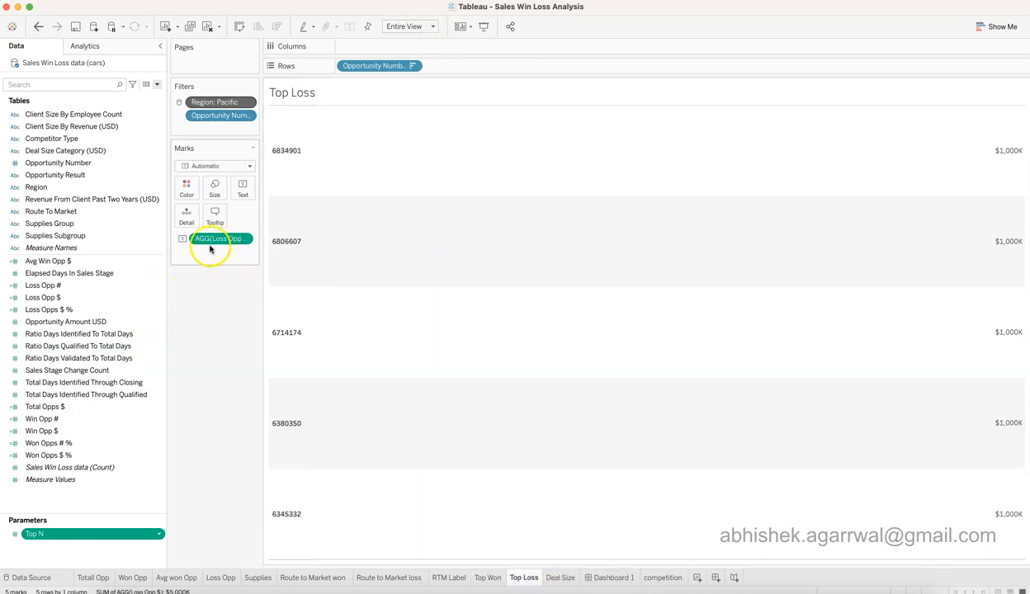
left_click(246, 116)
left_click(247, 130)
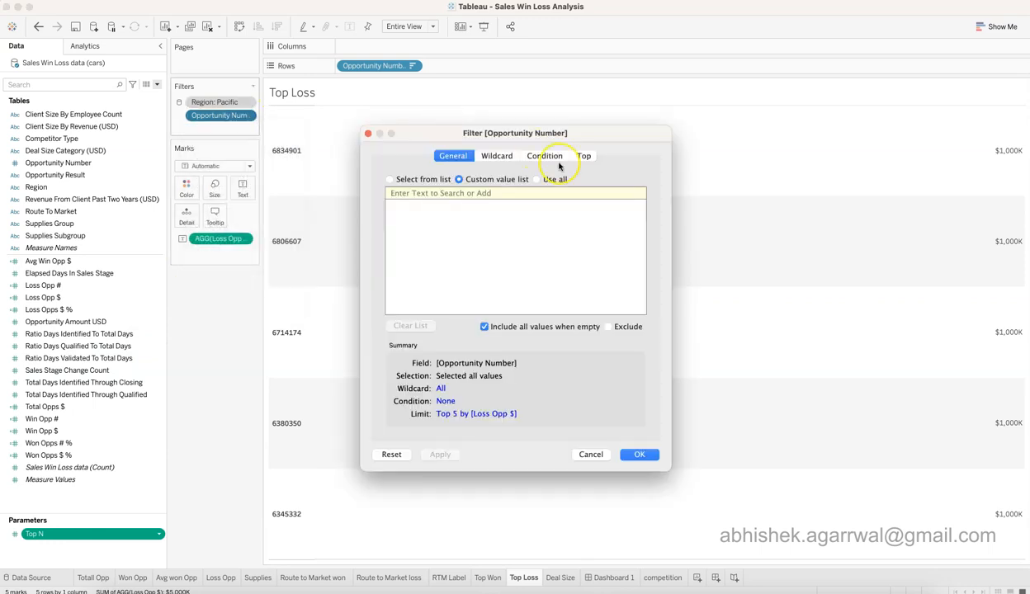
left_click(582, 156)
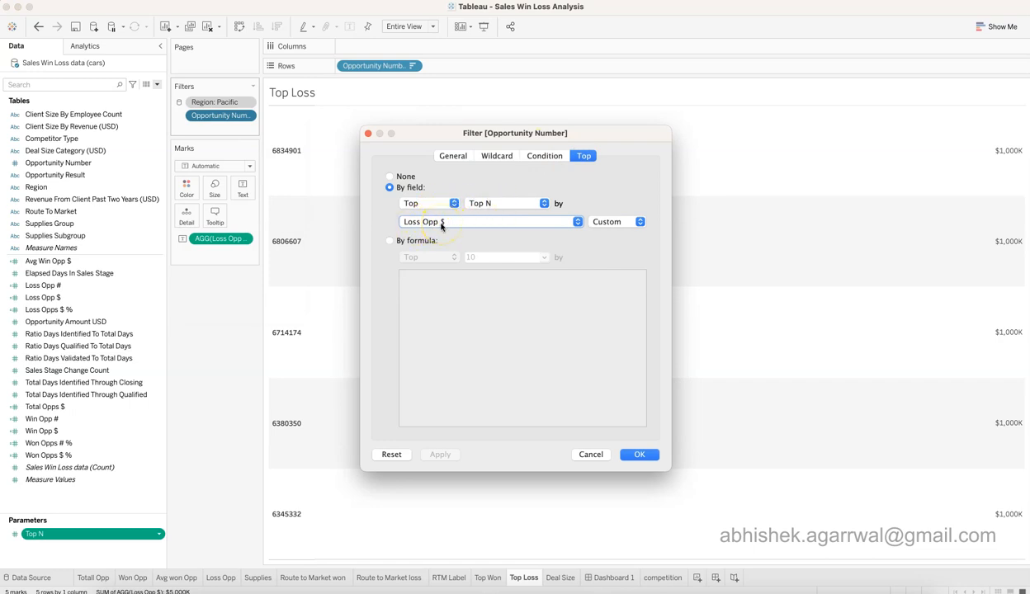
left_click(639, 455)
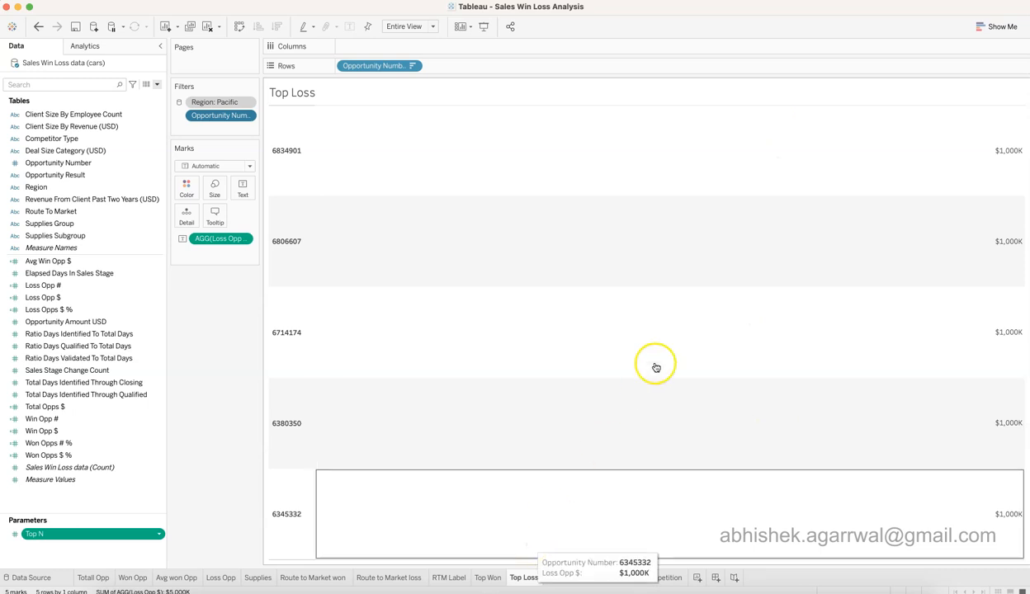
On the Deal Size worksheet, examine the deal size bars and how Opportunity Result is used to color them
left_click(562, 578)
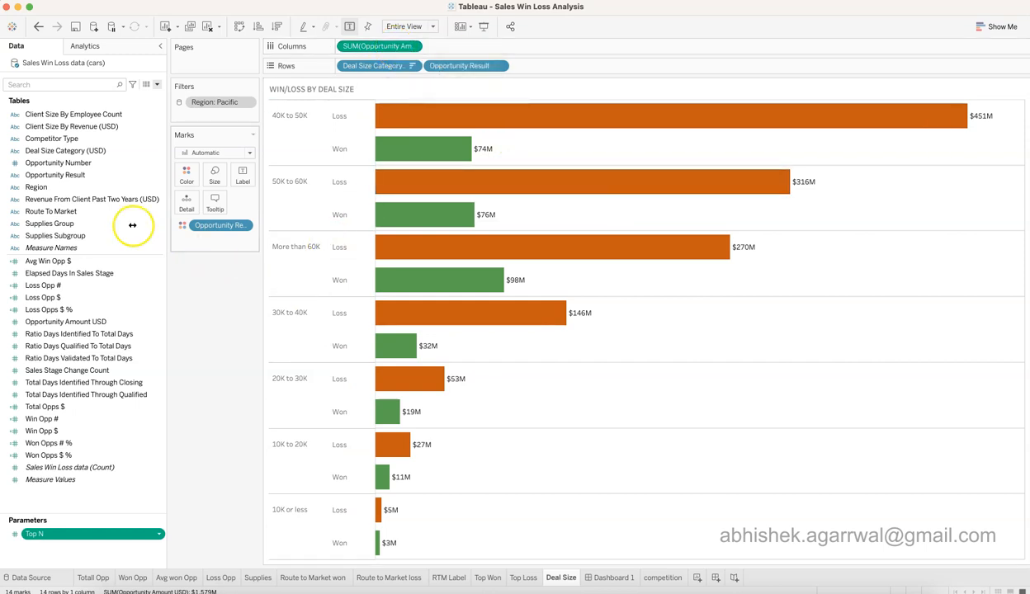
left_click_drag(92, 180, 187, 176)
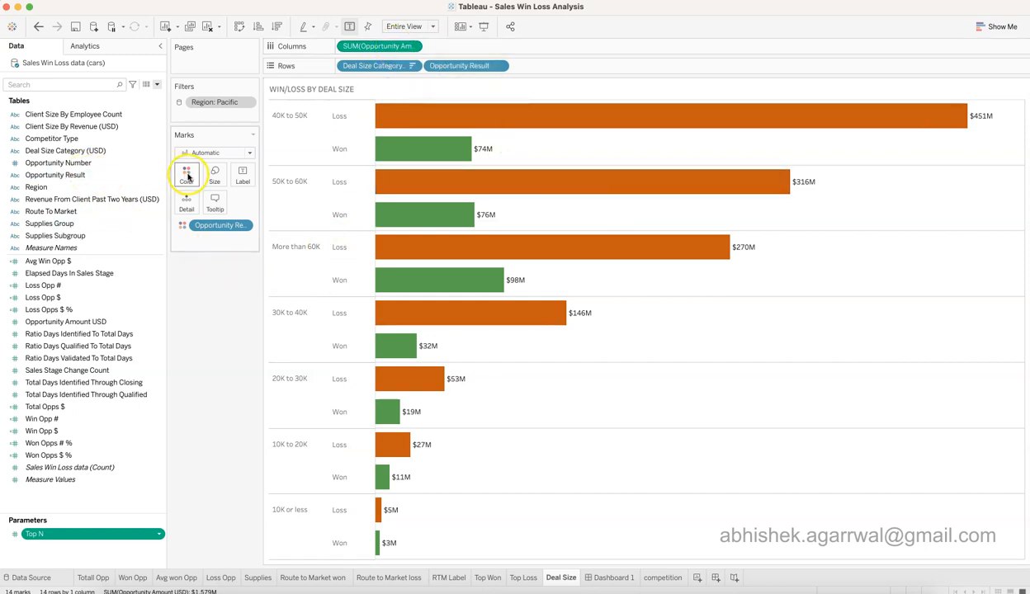
mouse_move(435, 155)
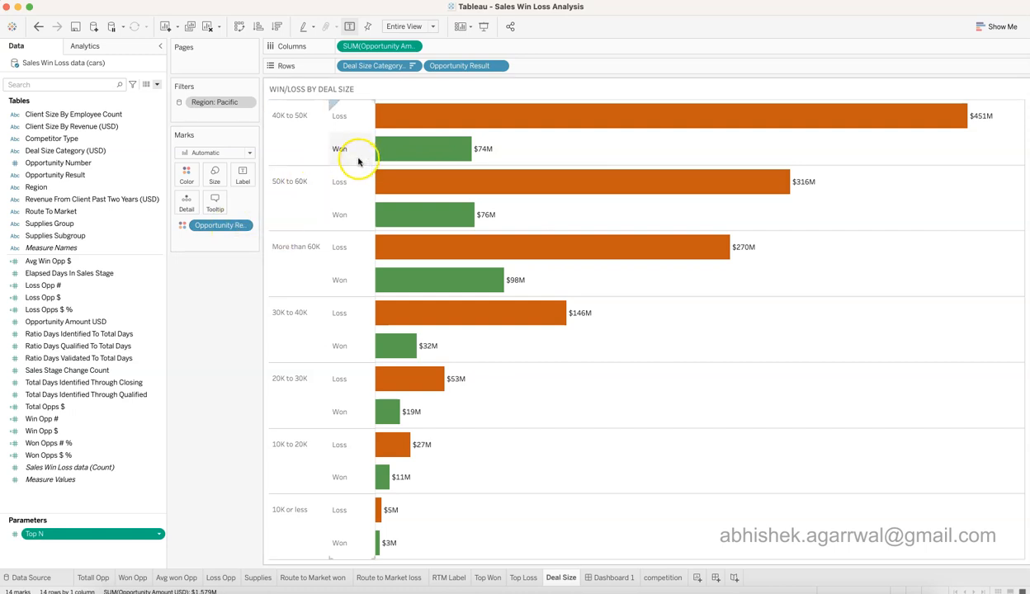
mouse_move(467, 131)
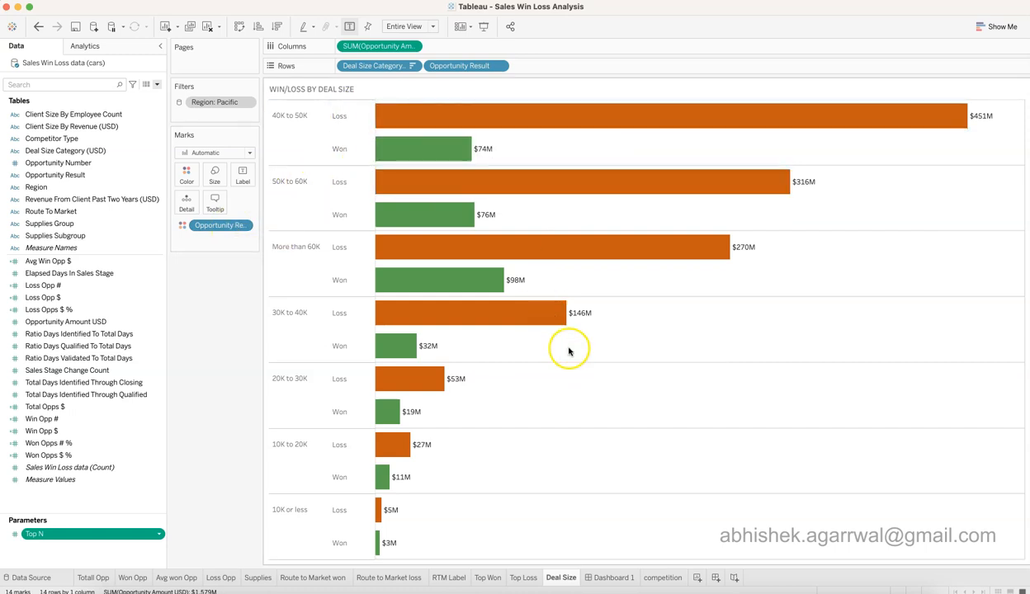
On the competition worksheet, set the column divider's pane border to None and save the workbook
left_click(664, 578)
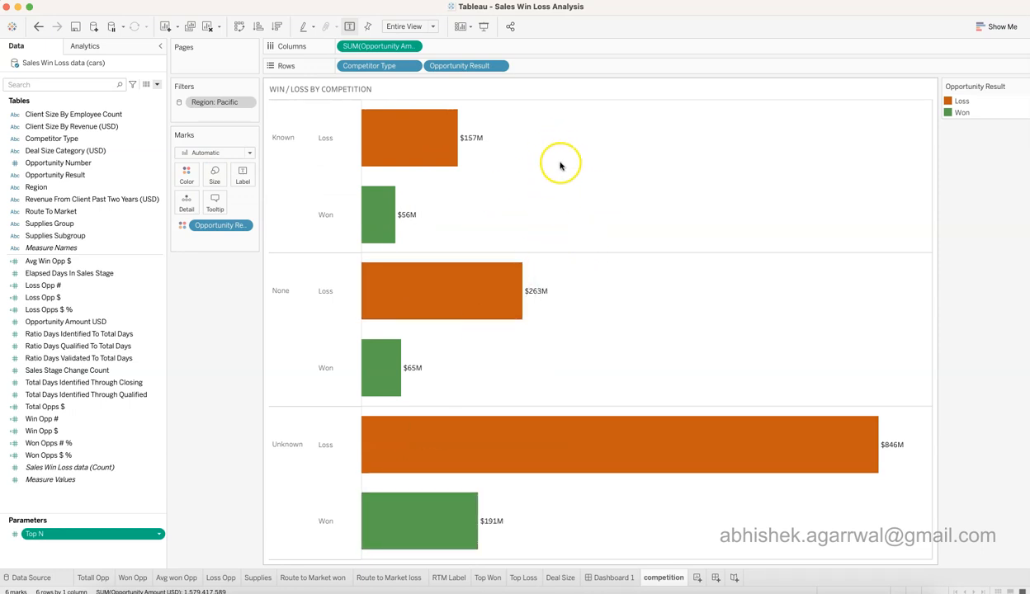
left_click(634, 327)
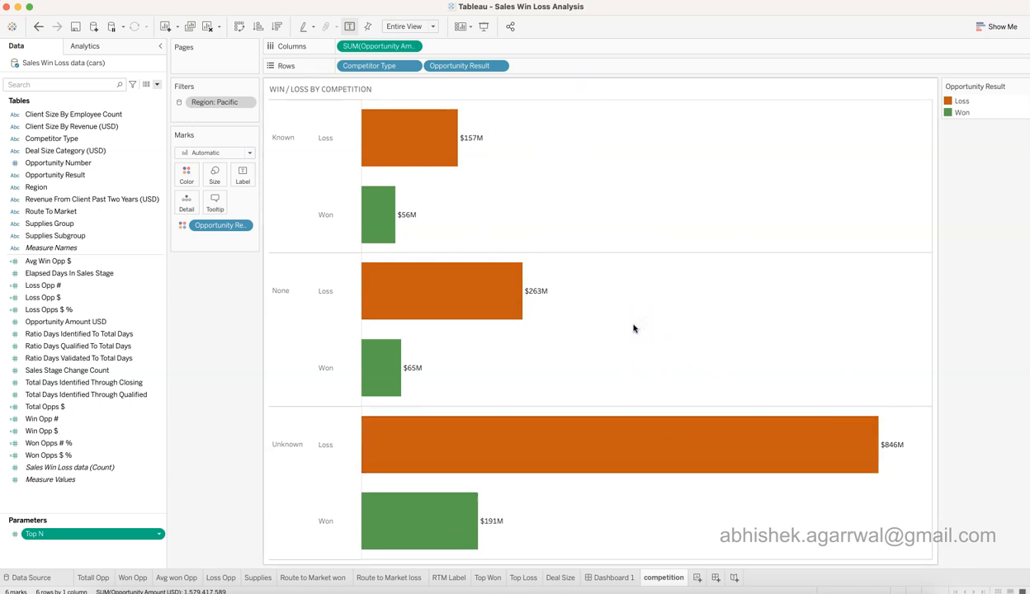
left_click(611, 147)
right_click(612, 147)
left_click(650, 202)
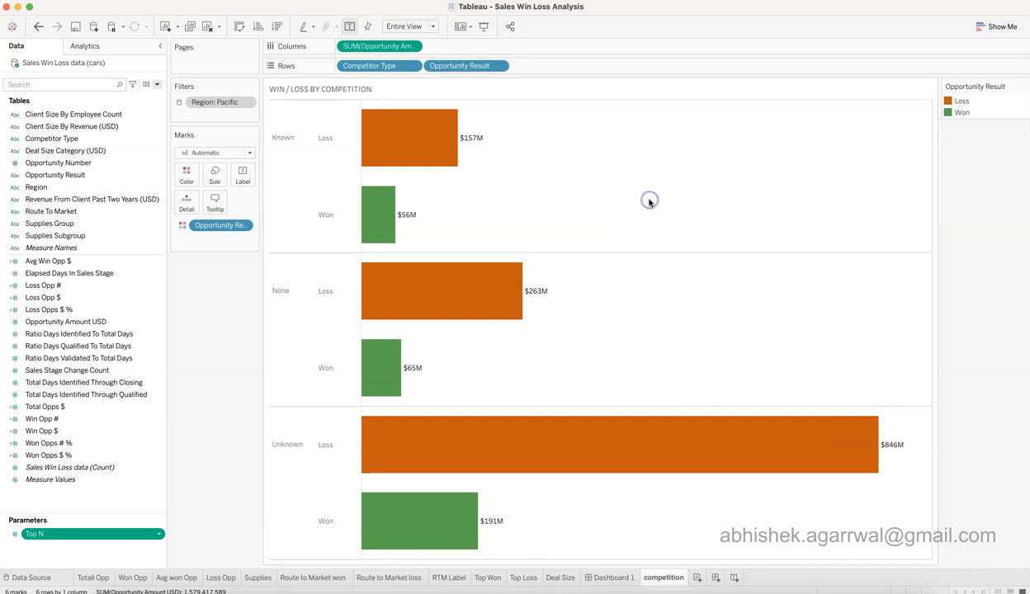
left_click(70, 67)
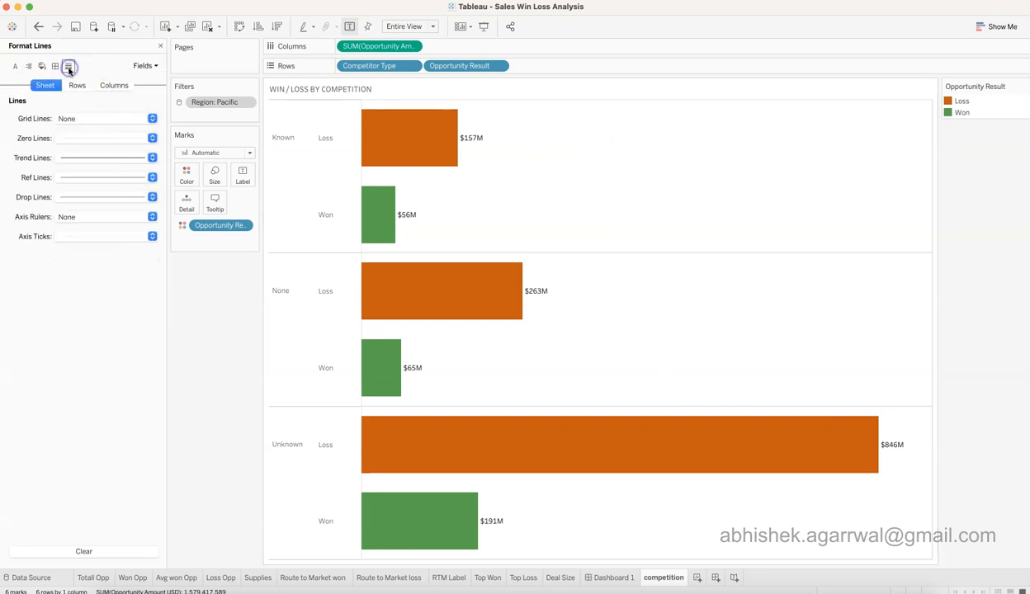
left_click(114, 85)
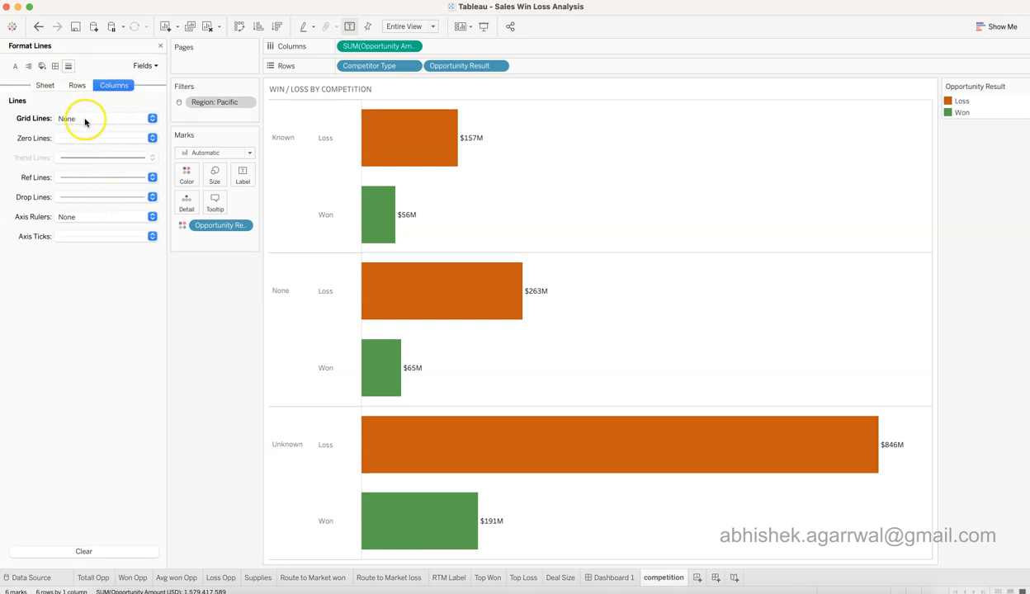
left_click(56, 68)
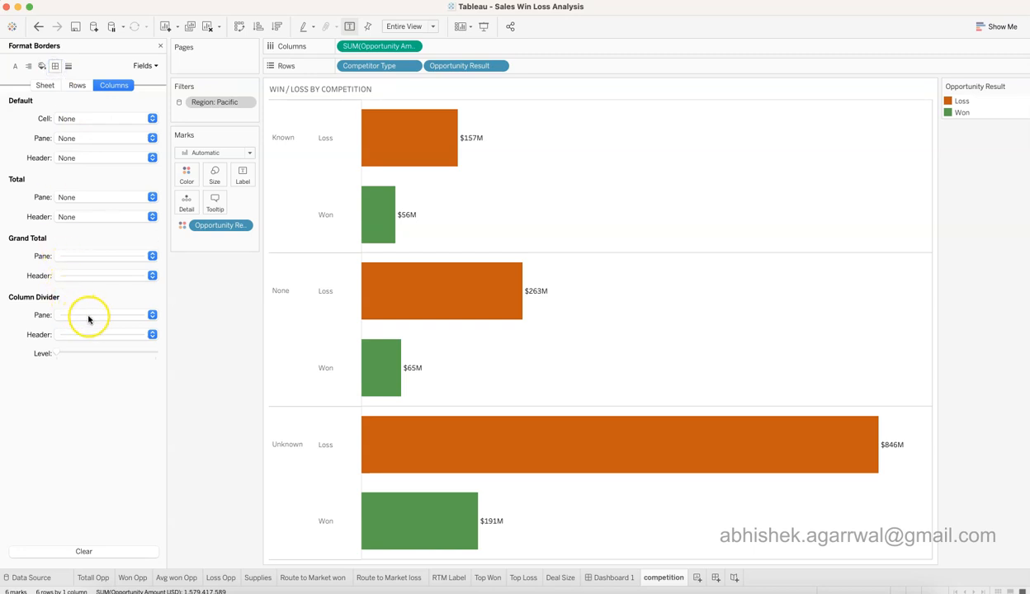
left_click(89, 317)
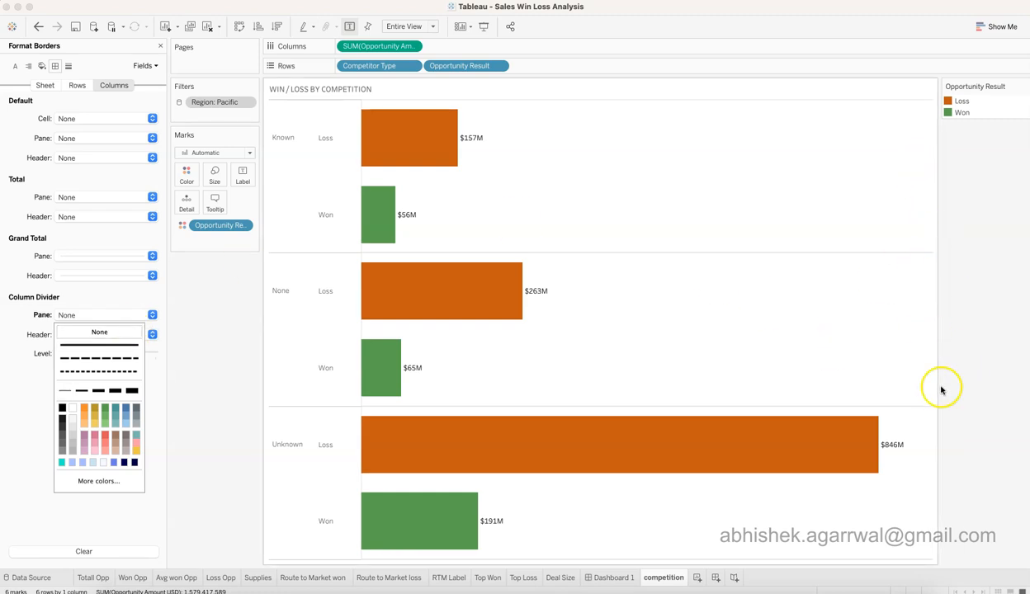
left_click(160, 46)
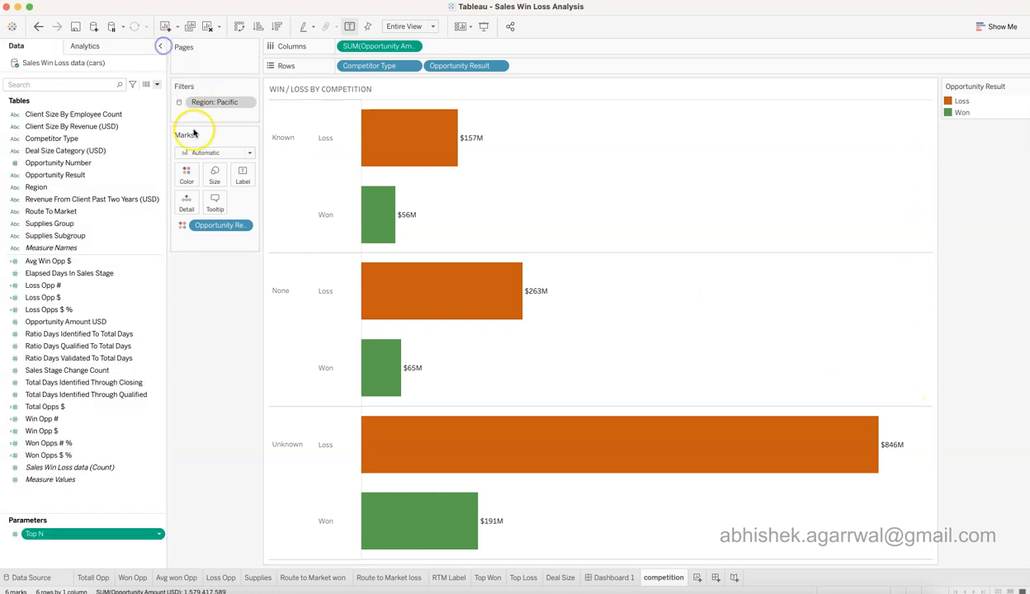
left_click(238, 419)
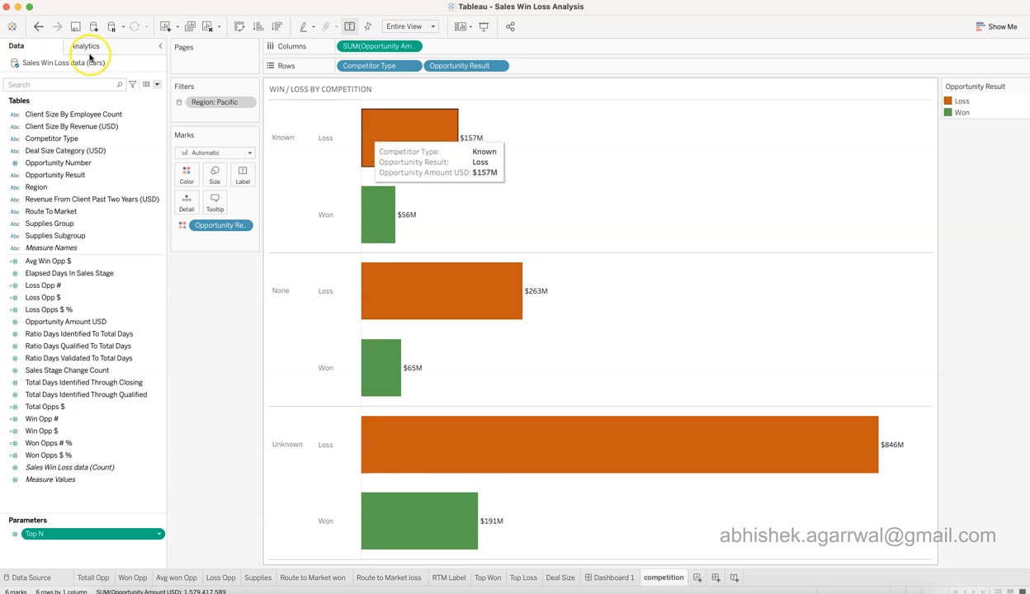
left_click(75, 27)
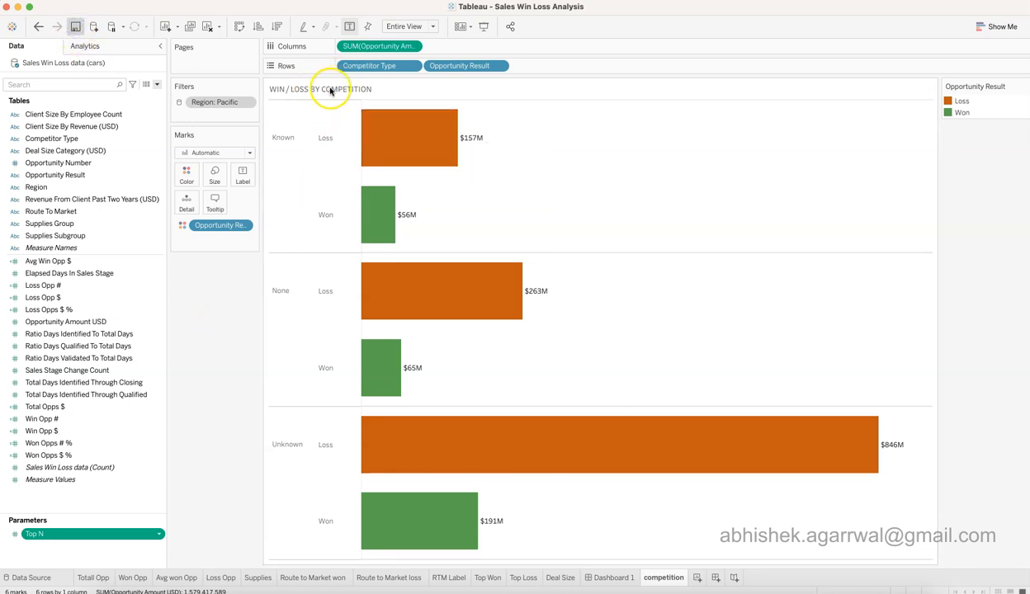
Compare the Deal Size and competition worksheet titles, and review the competition title's text color options without changing them
left_click(555, 578)
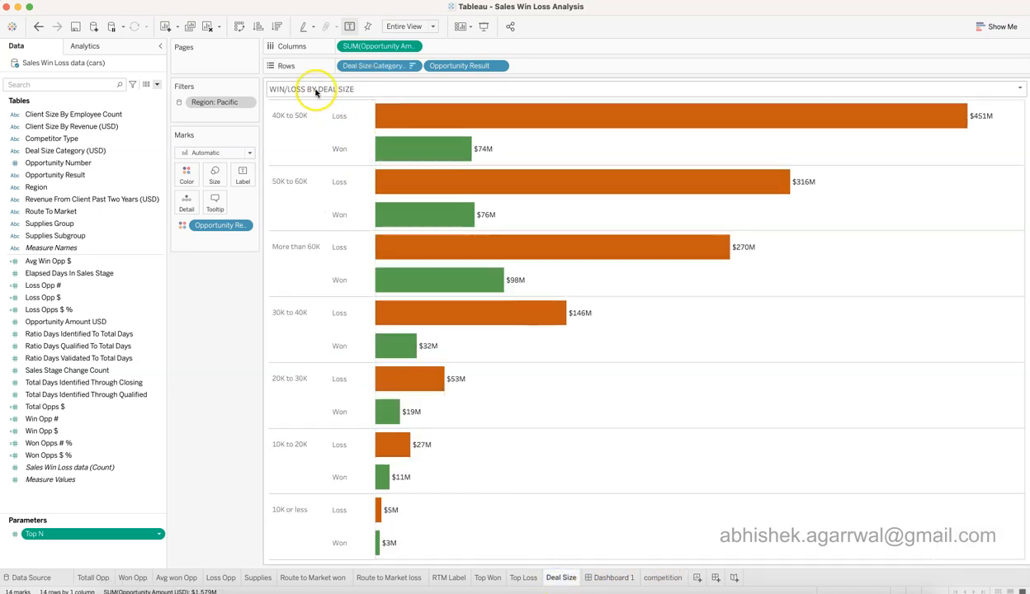
left_click(665, 578)
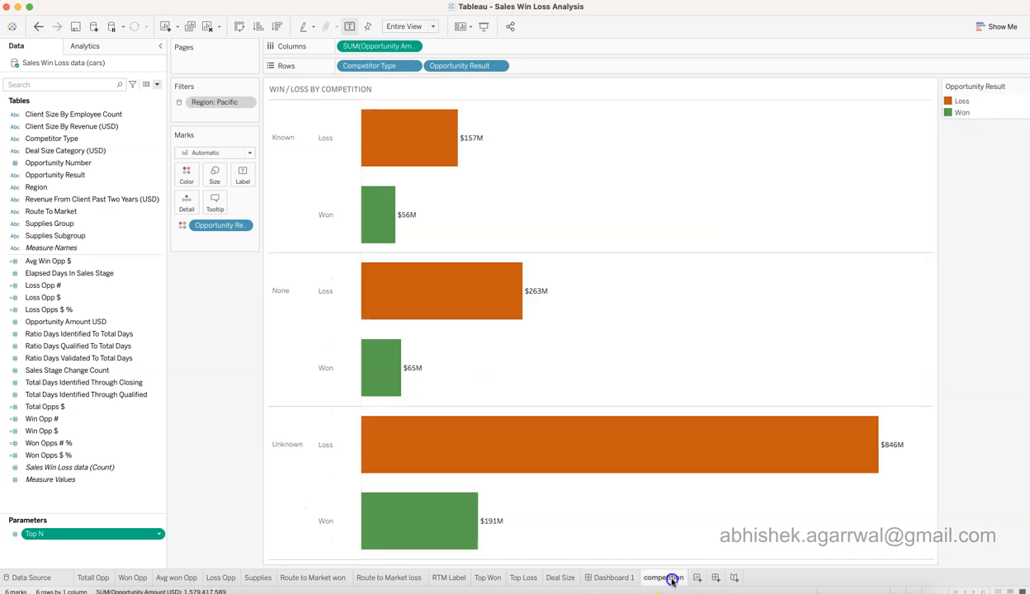
double_click(324, 92)
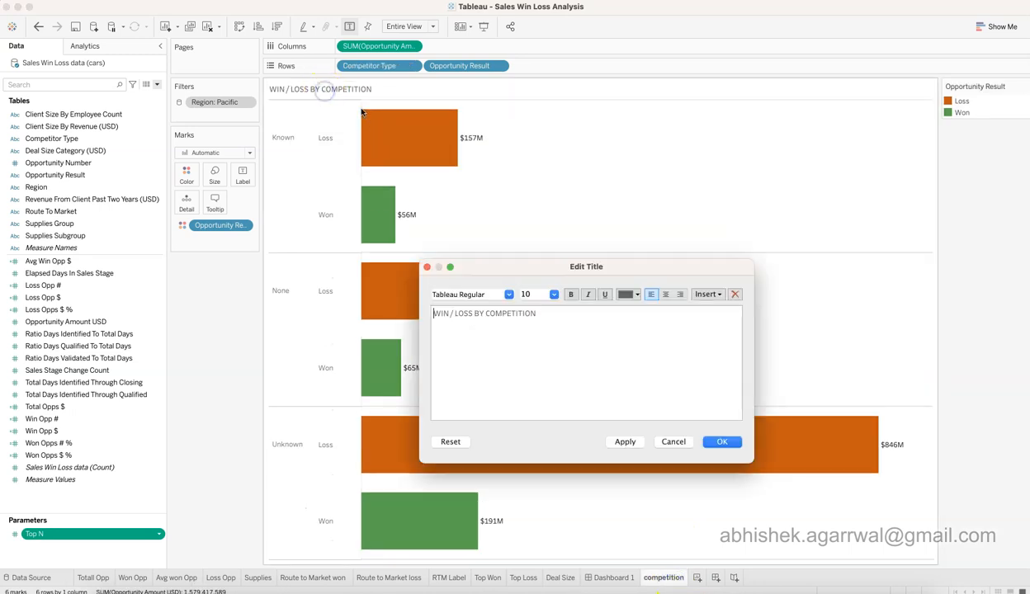
left_click_drag(540, 313, 431, 313)
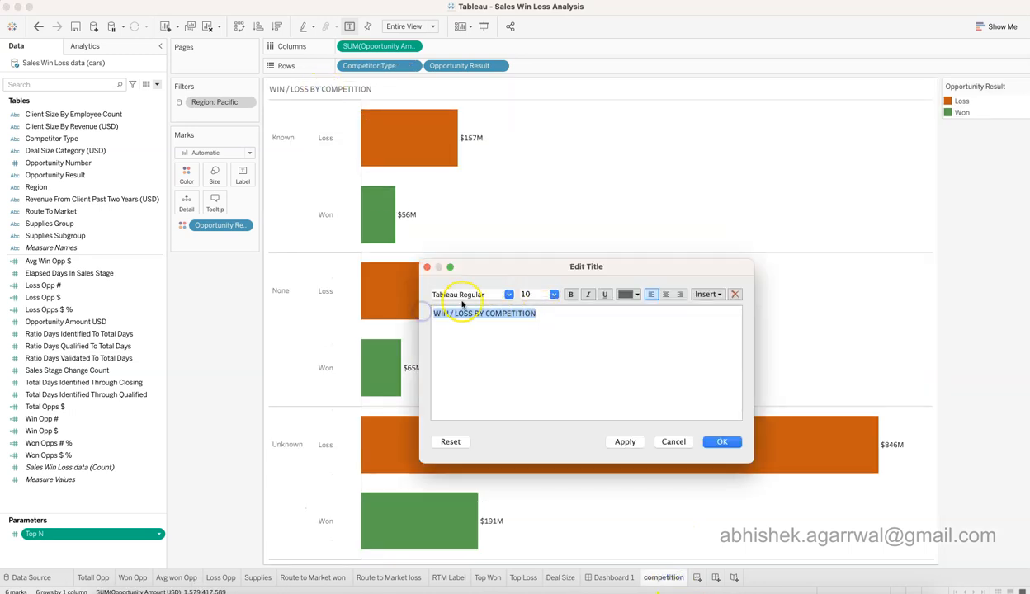
left_click(628, 294)
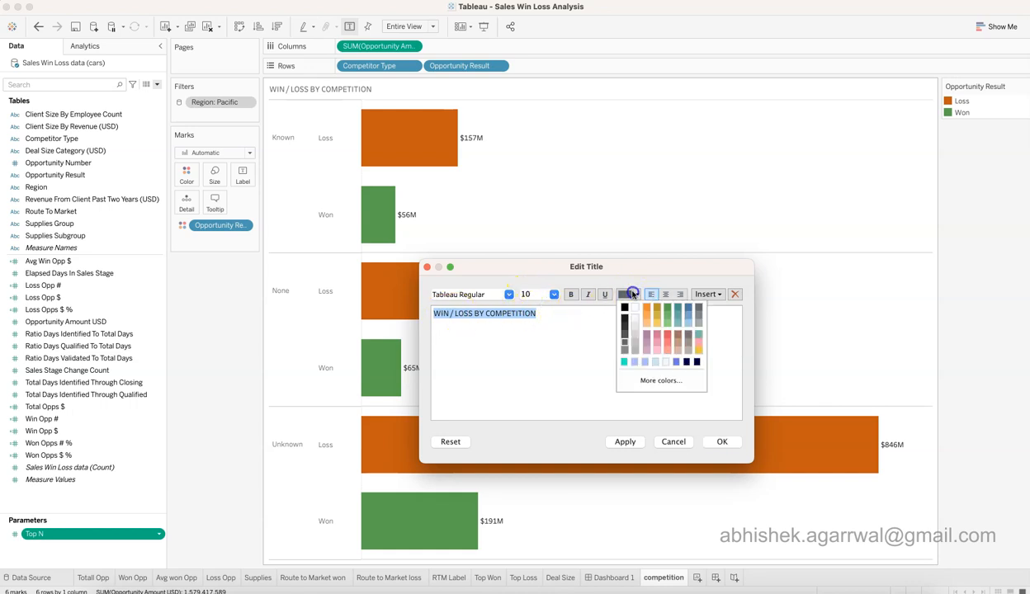
left_click(722, 442)
left_click(722, 442)
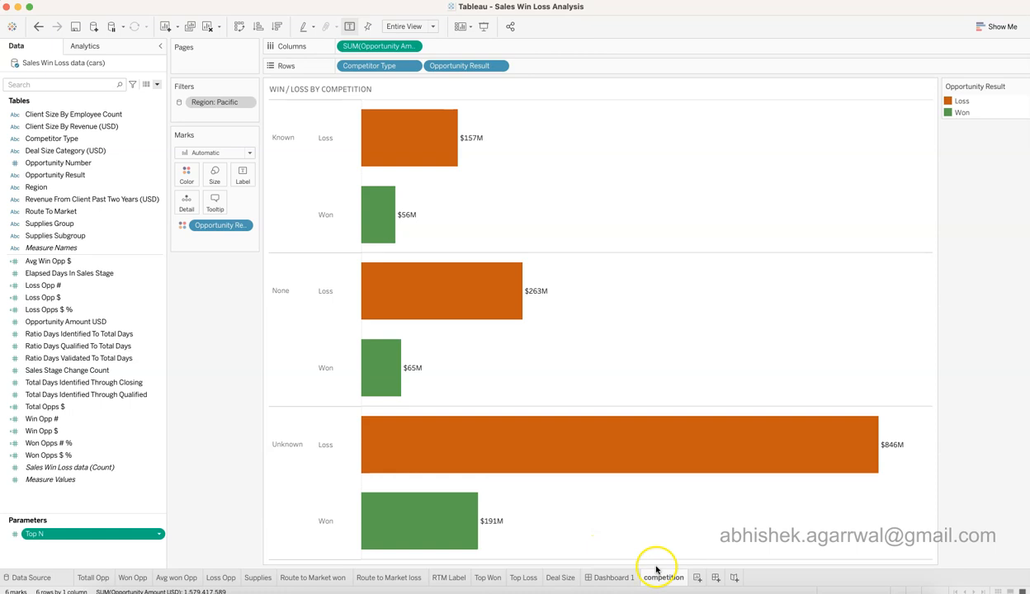
Inspect the WIN / LOSS BY COMPETITION chart on Dashboard 1 and compare it with the competition worksheet
left_click(615, 578)
left_click(358, 297)
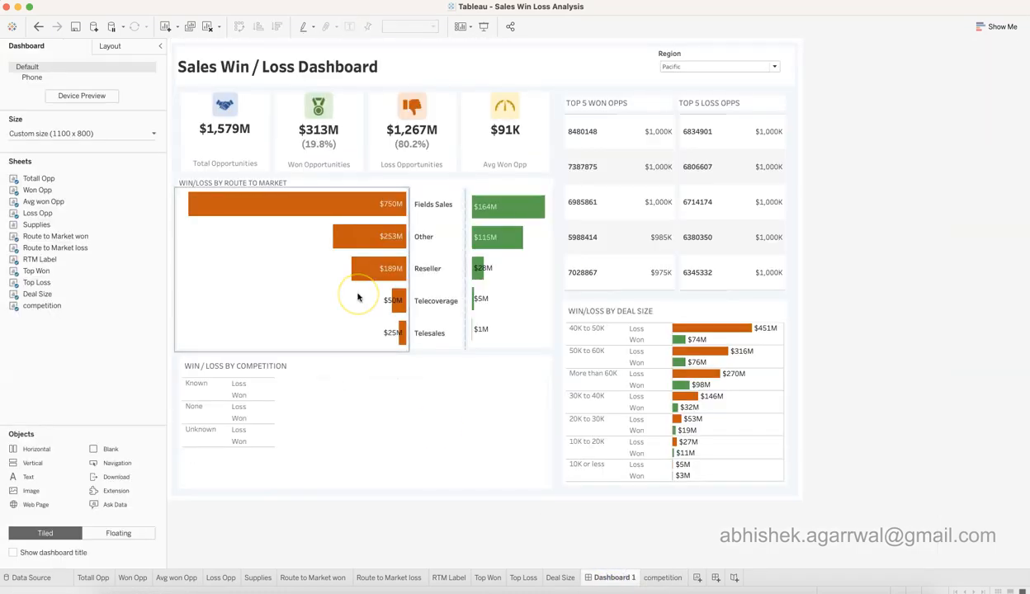
left_click(334, 402)
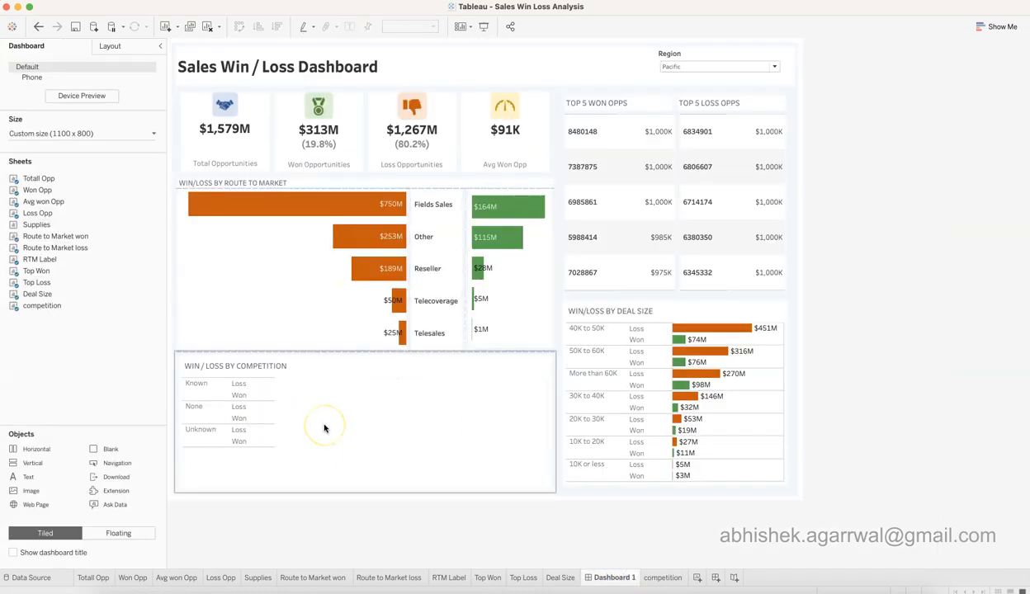
left_click(356, 424)
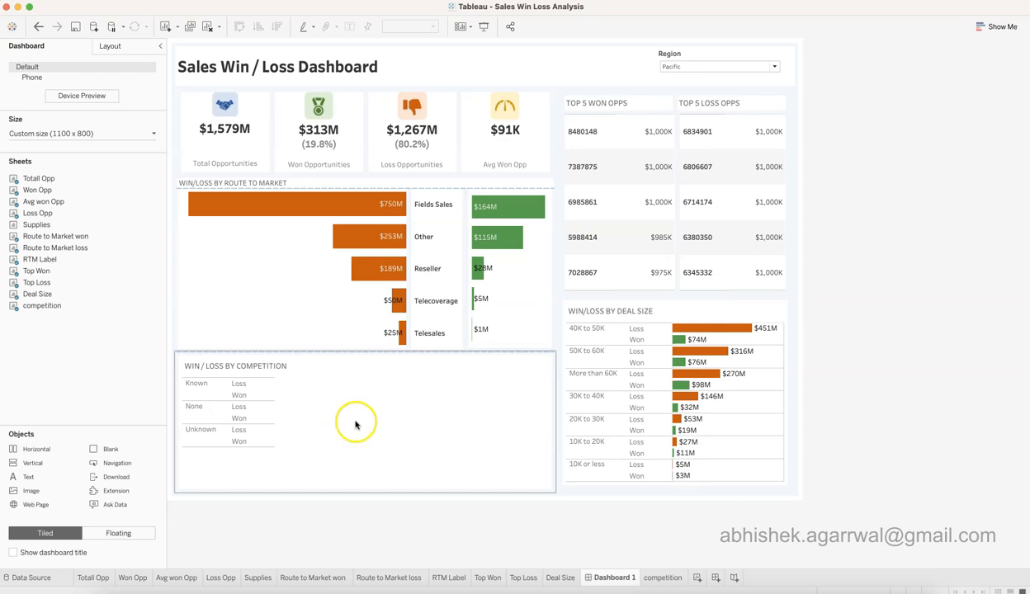
left_click(283, 312)
left_click(338, 410)
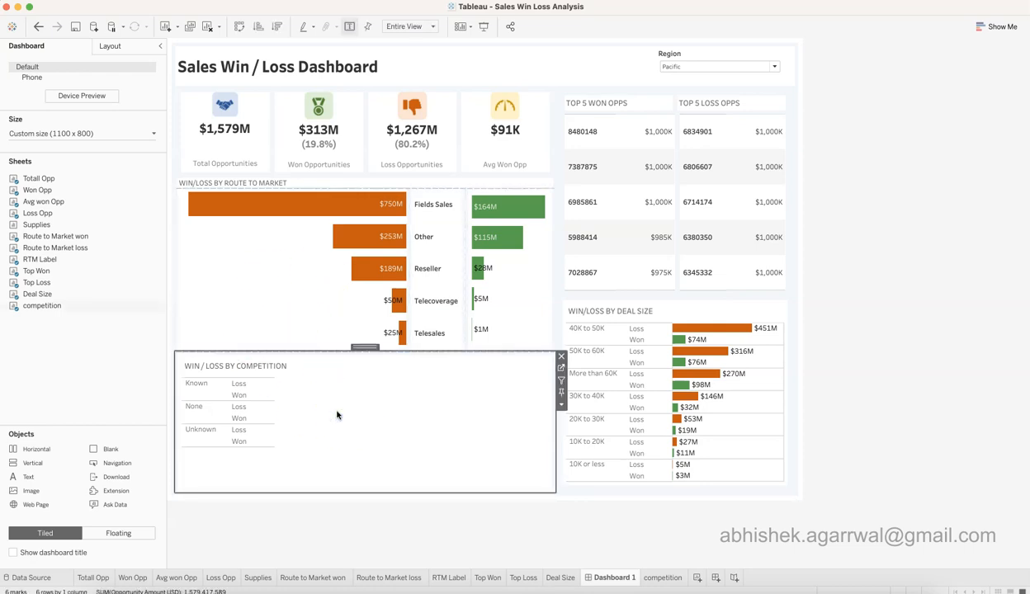
left_click(357, 417)
left_click(364, 415)
left_click(673, 578)
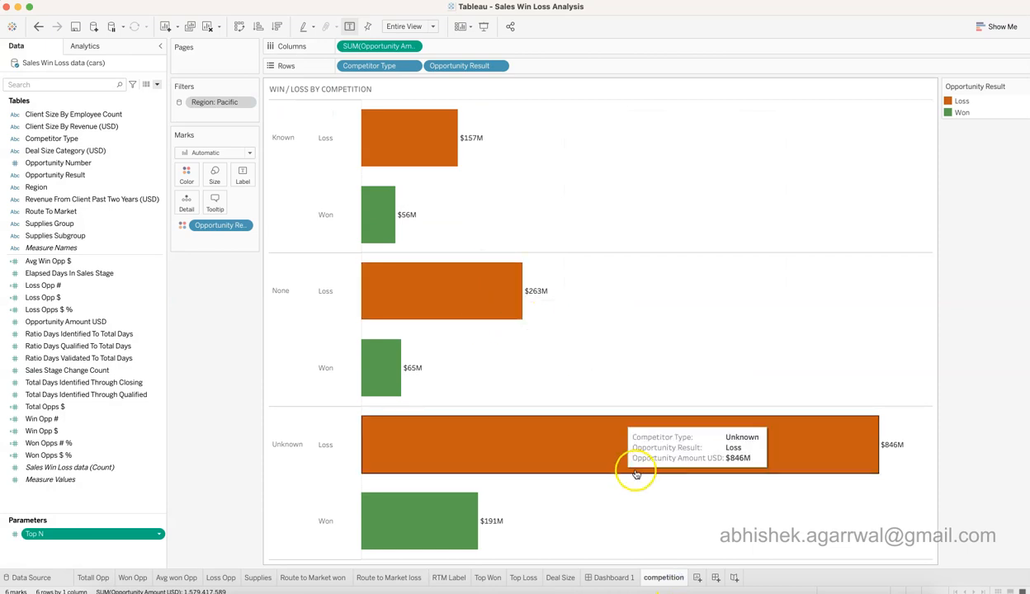
left_click(614, 578)
left_click(381, 425)
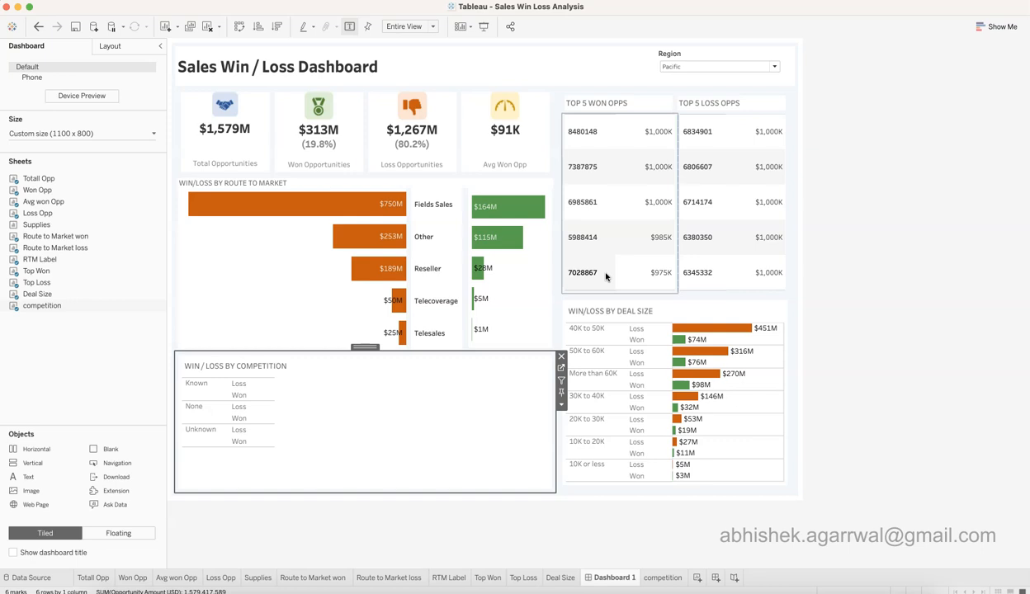
left_click(981, 368)
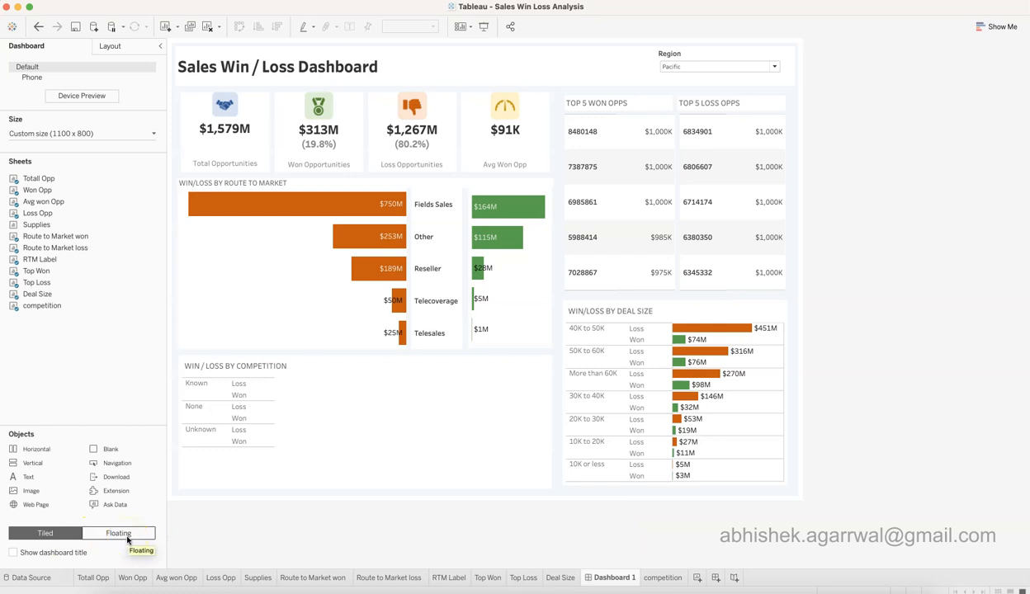
left_click(390, 465)
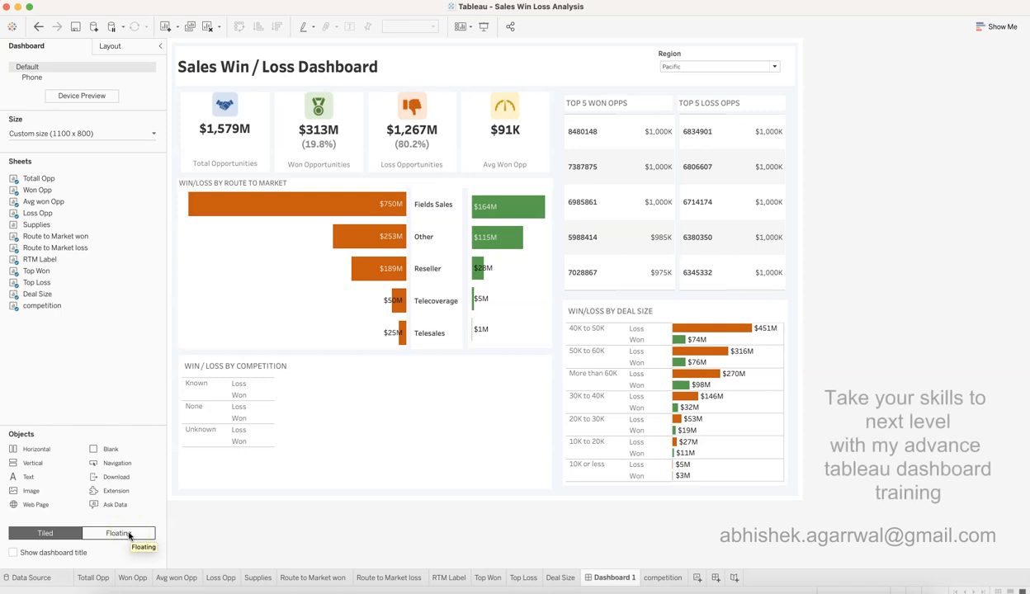
left_click(224, 479)
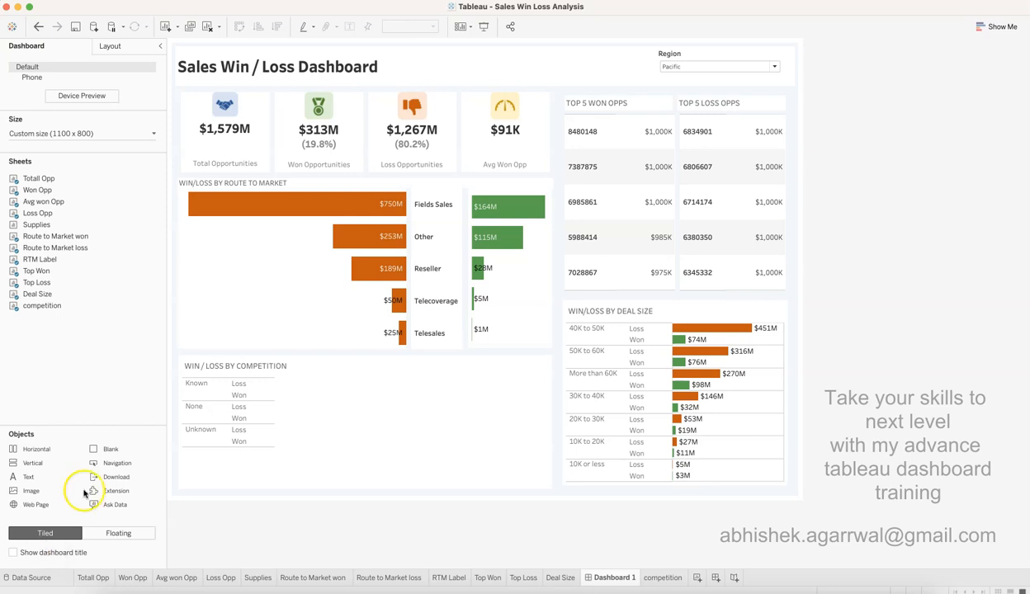
Create a new blank dashboard and place a tiled vertical container that fills its canvas
left_click(716, 582)
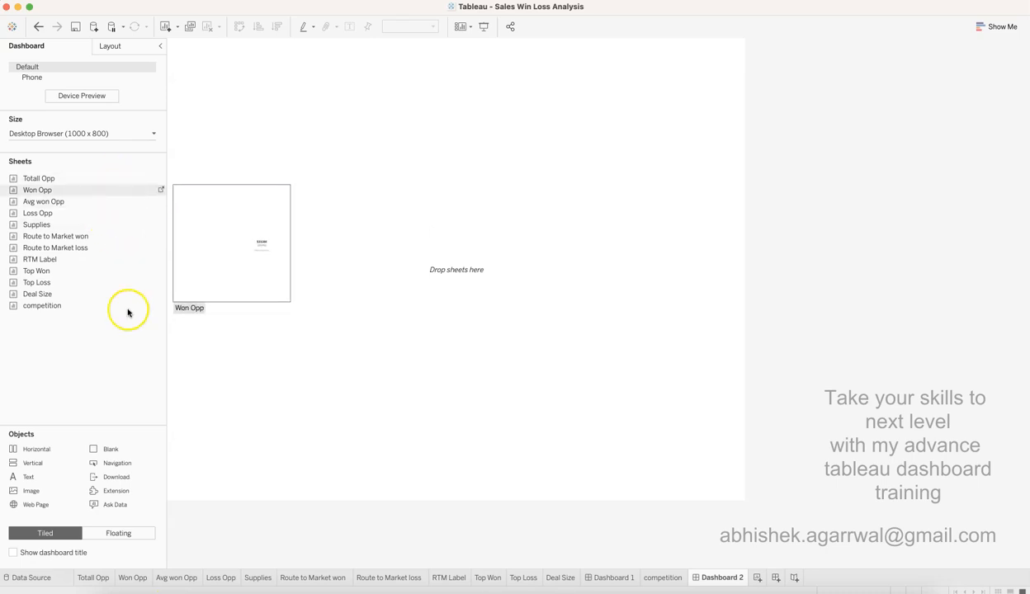
left_click(611, 578)
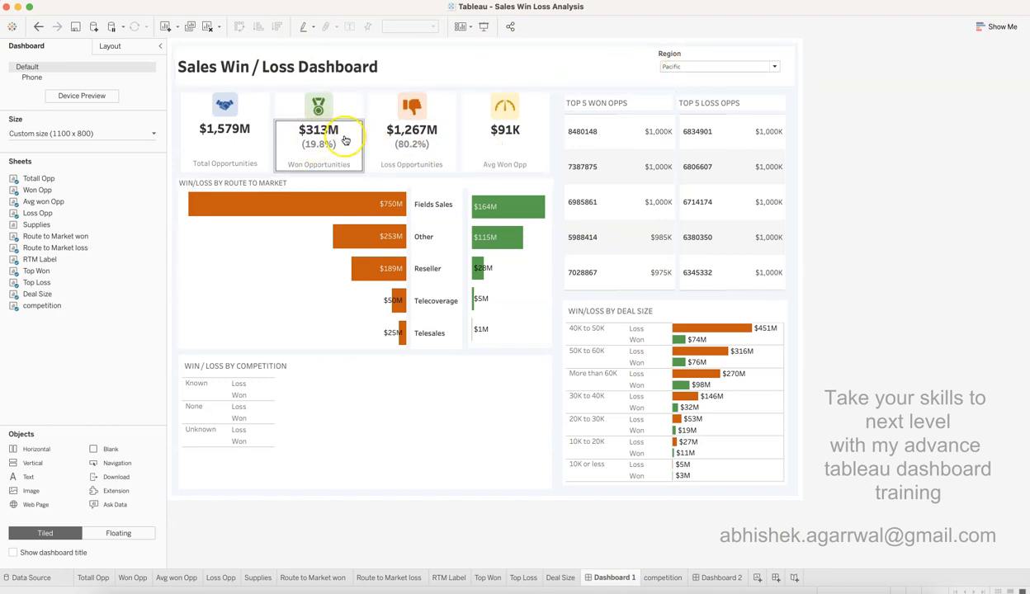
left_click(722, 577)
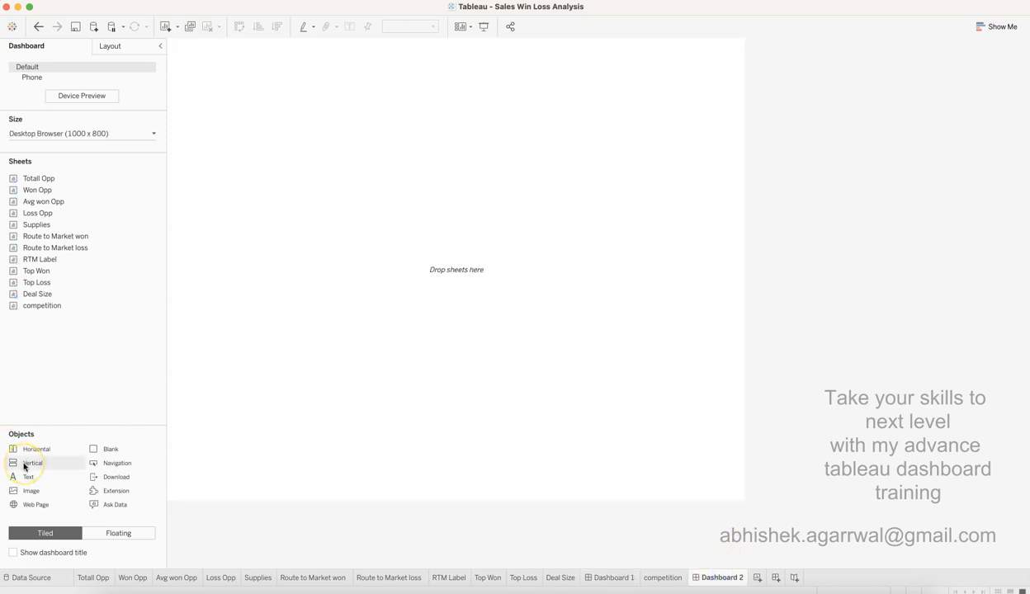
left_click_drag(24, 465, 308, 317)
left_click_drag(370, 276, 370, 275)
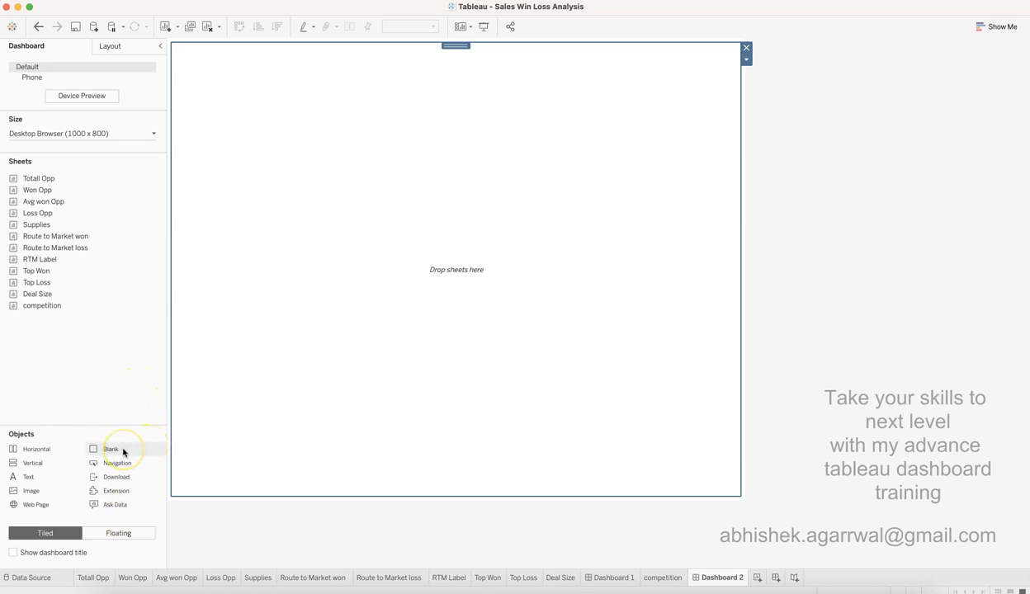
Add a blank object and, above it, a horizontal container inside the vertical container, then shrink the horizontal container to a header strip
left_click_drag(122, 451, 469, 368)
left_click_drag(44, 452, 386, 71)
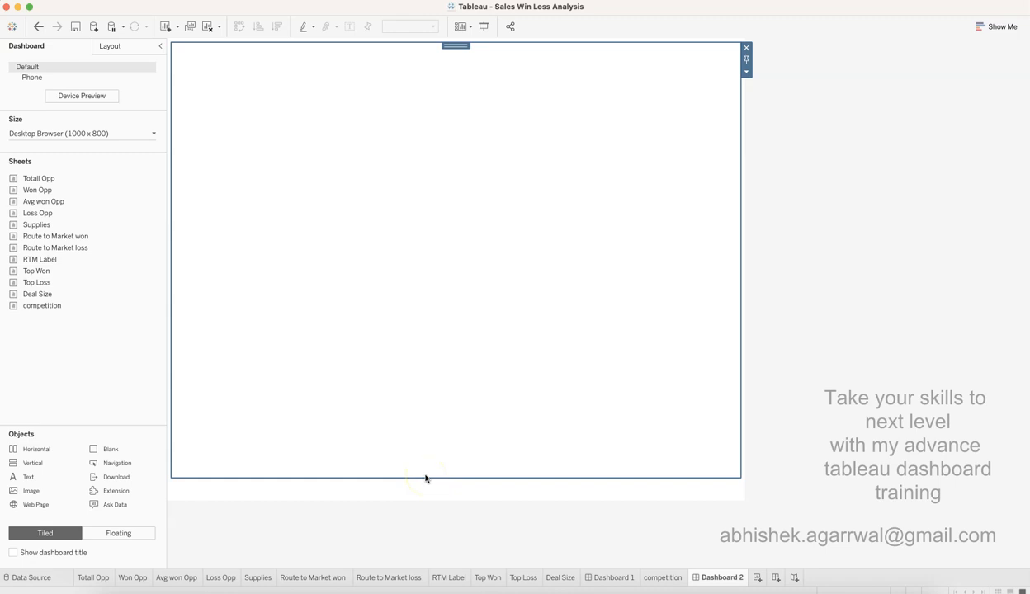
left_click_drag(419, 473, 508, 91)
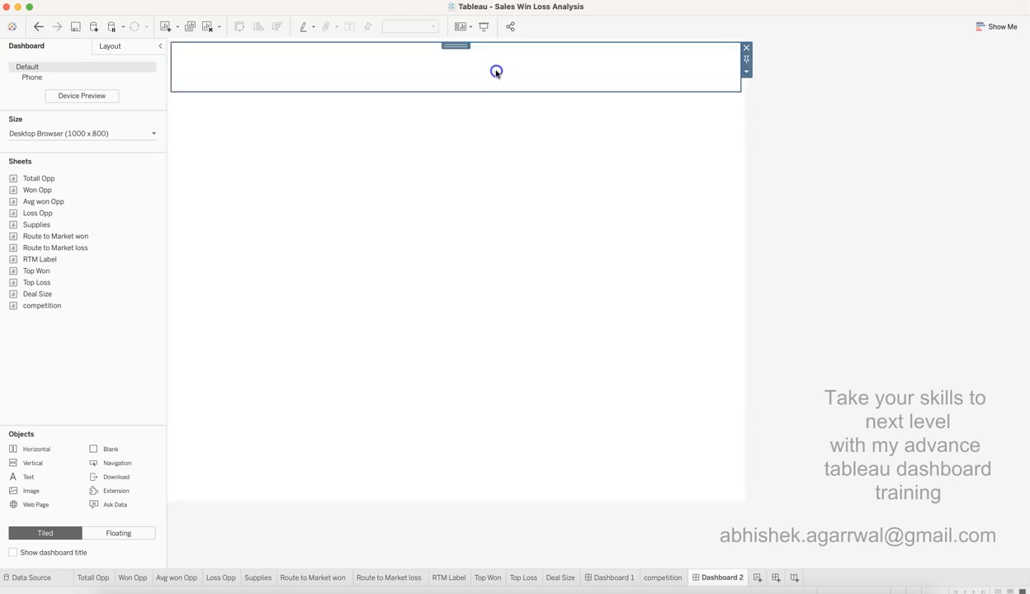
Add a text object reading SALES WIN/LOSS DASHBOARD to the header container and set its font to Tableau Bold
left_click_drag(47, 471, 303, 64)
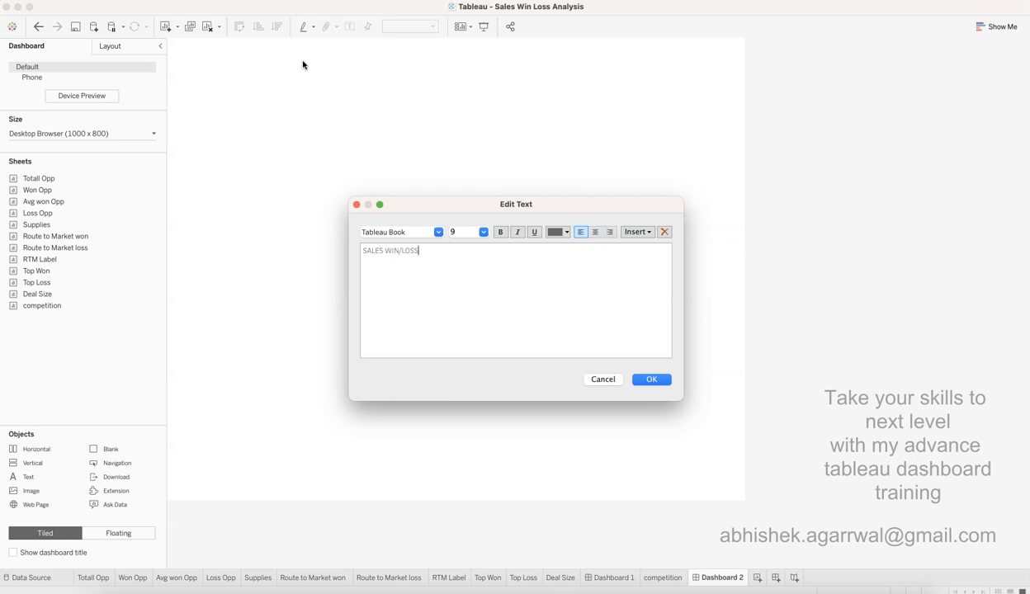
key("super+a")
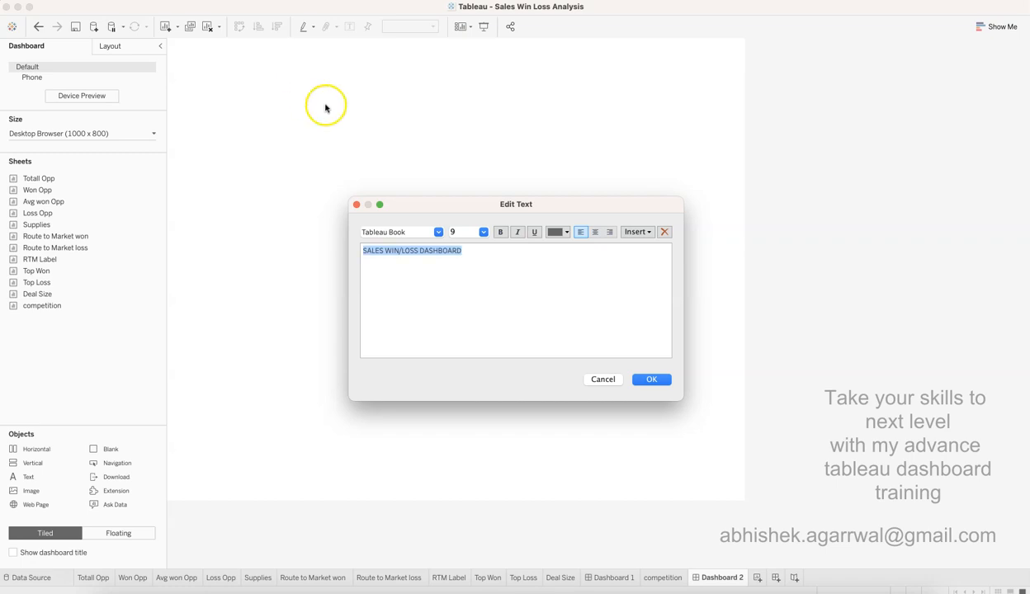
left_click(438, 233)
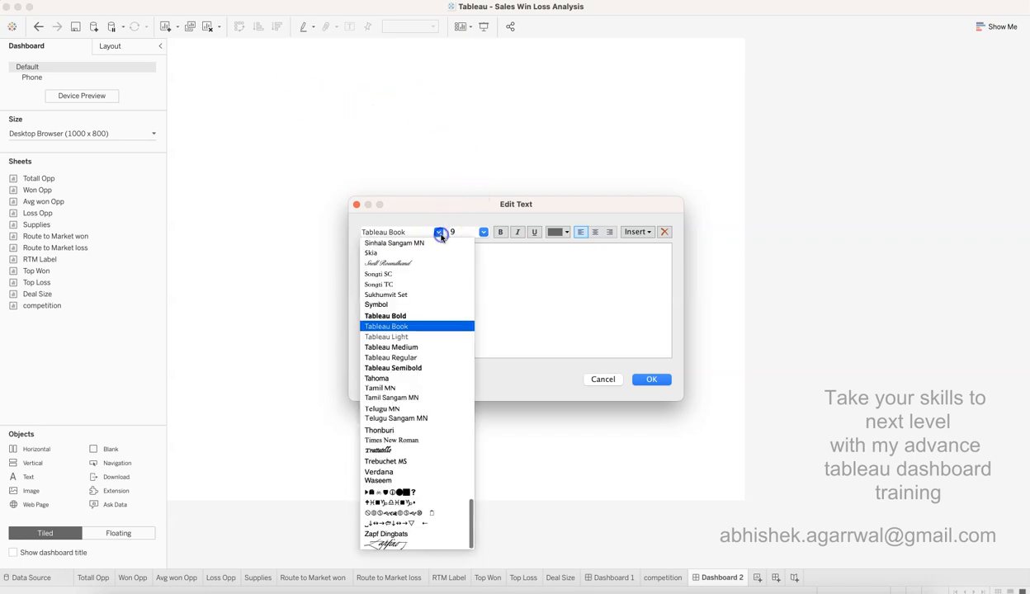
left_click(422, 357)
left_click(439, 232)
left_click(417, 316)
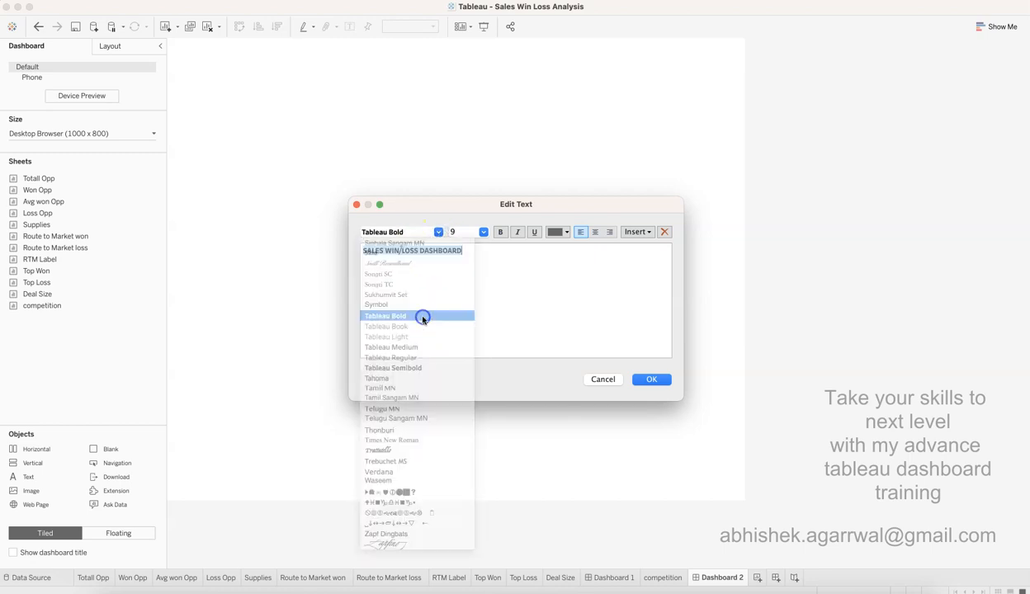
Set the dashboard title text to size 22 in black and apply it
left_click(484, 234)
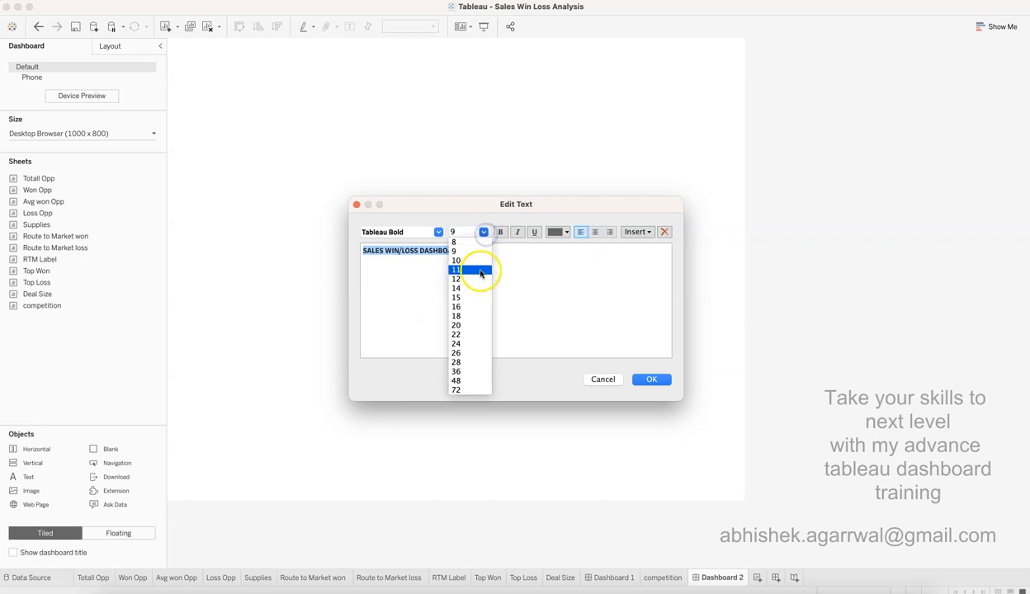
left_click(474, 335)
left_click(555, 232)
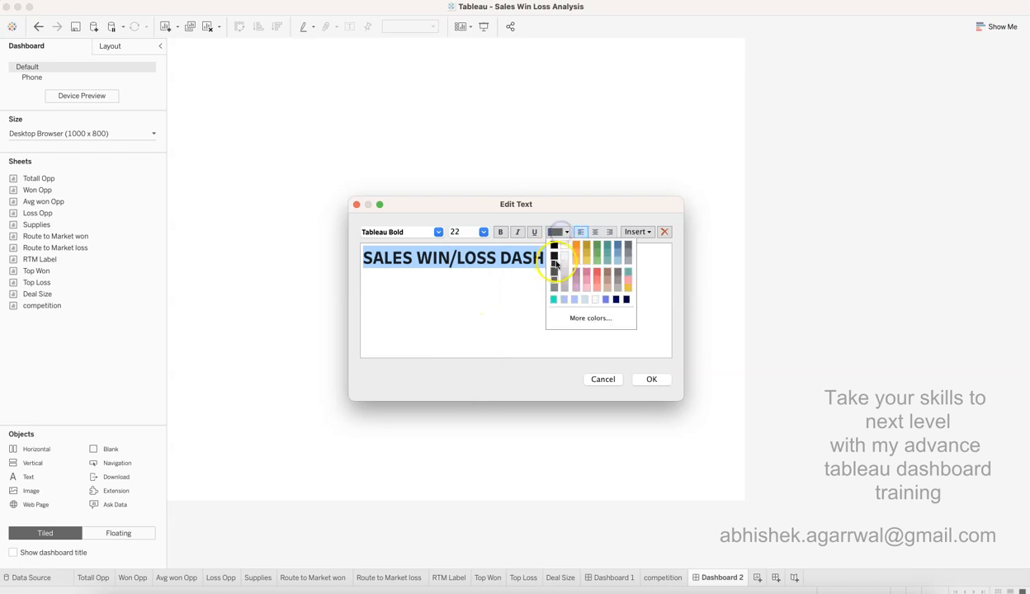
left_click(550, 242)
left_click(651, 381)
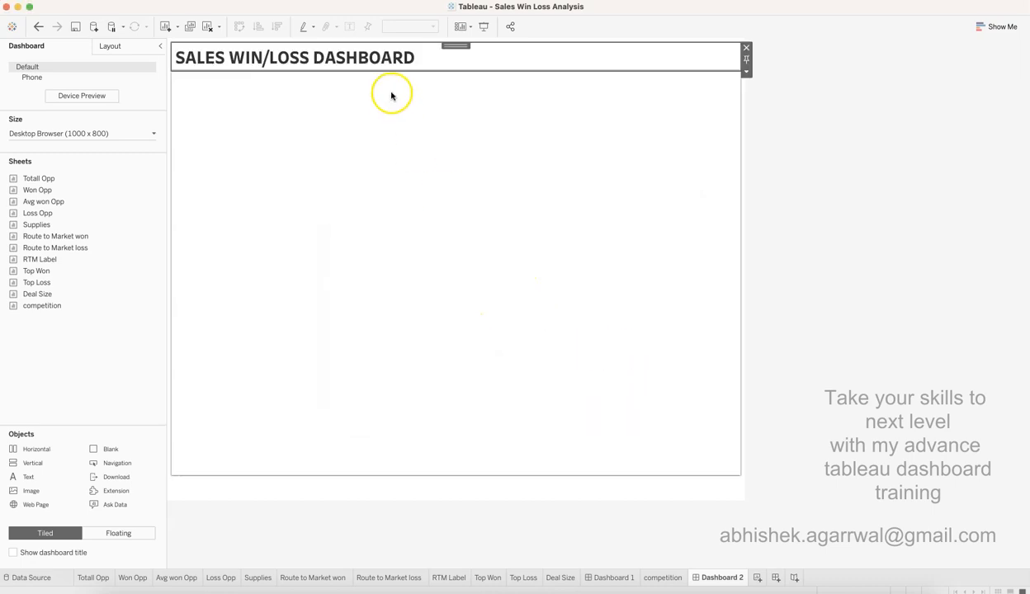
Insert a second horizontal container between the title header and the bottom blank, and place a blank object inside it
left_click(828, 147)
left_click(554, 168)
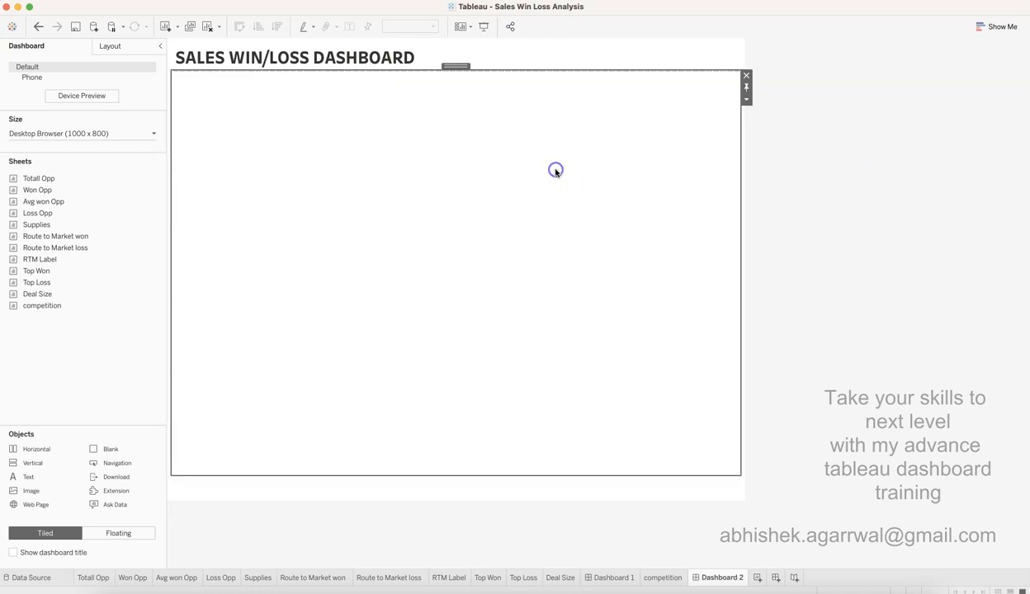
left_click(544, 57)
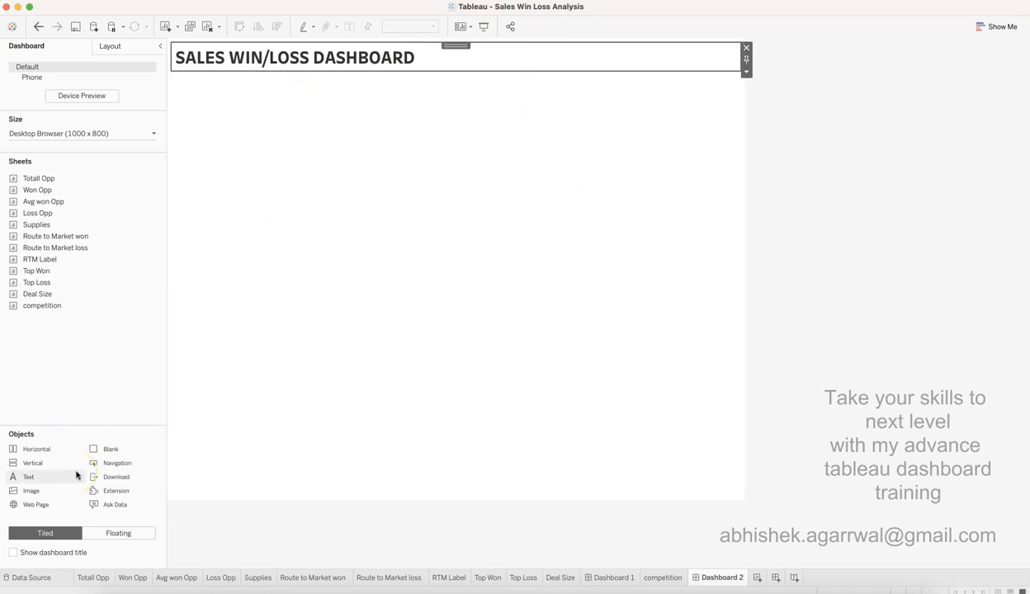
left_click_drag(25, 449, 448, 425)
left_click(431, 193)
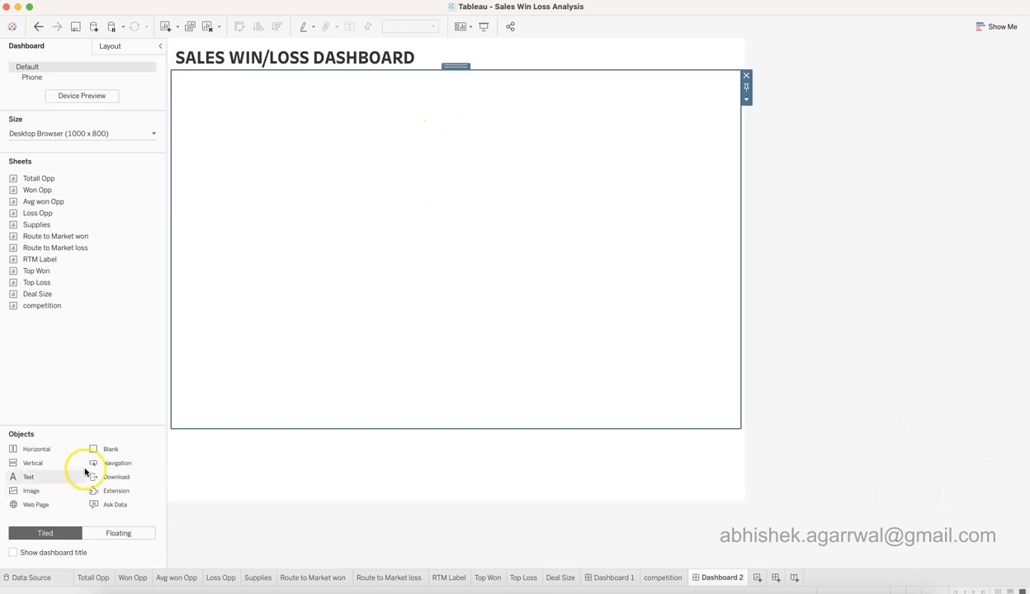
left_click_drag(108, 451, 447, 255)
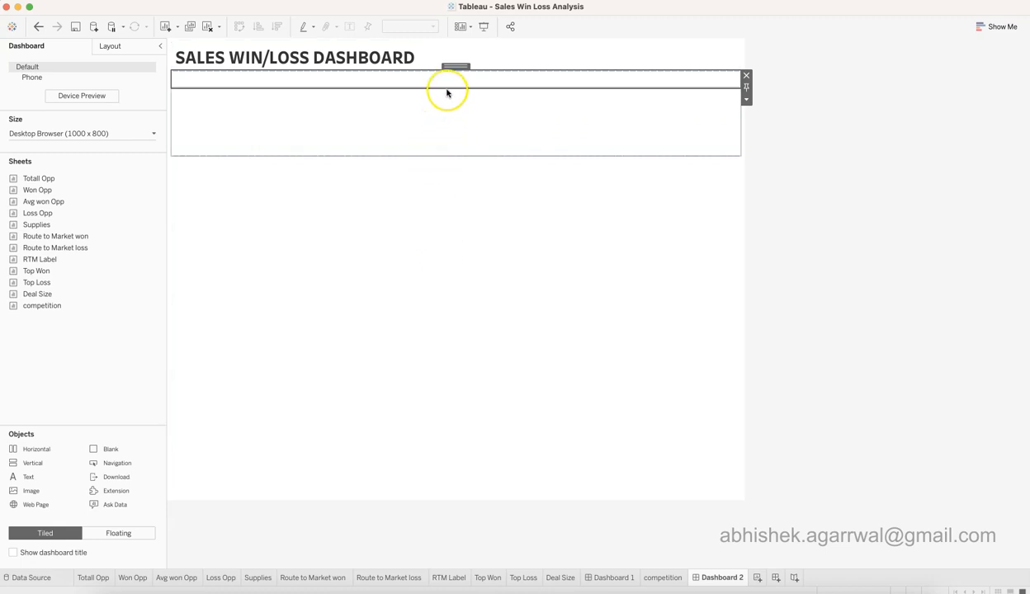
Enlarge the second horizontal container so that it covers about half of the dashboard's height below the title
left_click(513, 190)
left_click(545, 131)
left_click(582, 82)
left_click(570, 131)
left_click_drag(568, 157, 589, 400)
left_click(560, 235)
left_click_drag(573, 87, 599, 320)
left_click(507, 232)
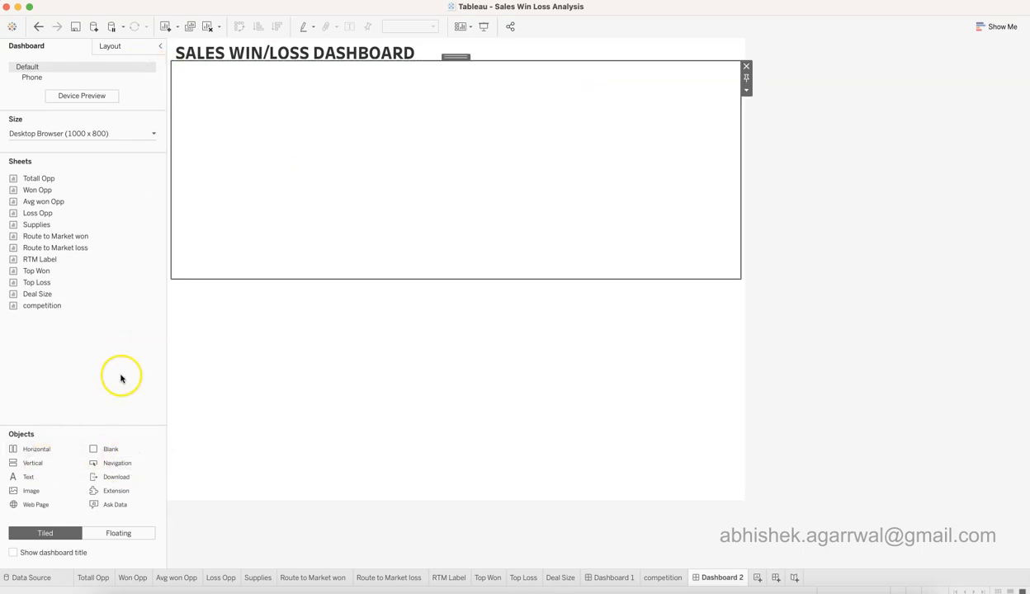
Place a vertical container before the blank in the second horizontal container and narrow it to about half the dashboard's width
left_click_drag(40, 467, 225, 201)
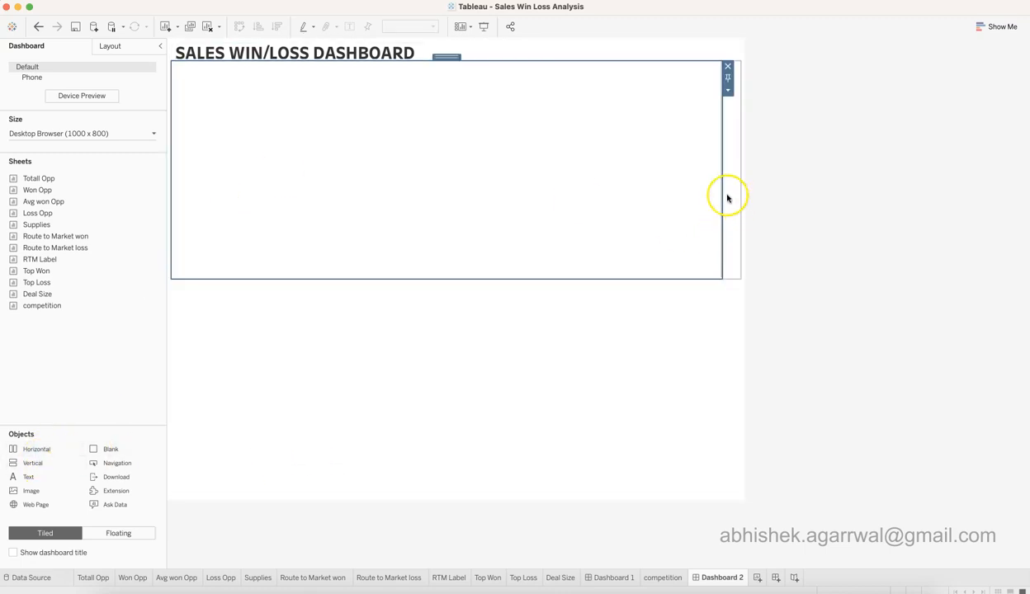
left_click_drag(709, 196, 462, 428)
left_click(458, 340)
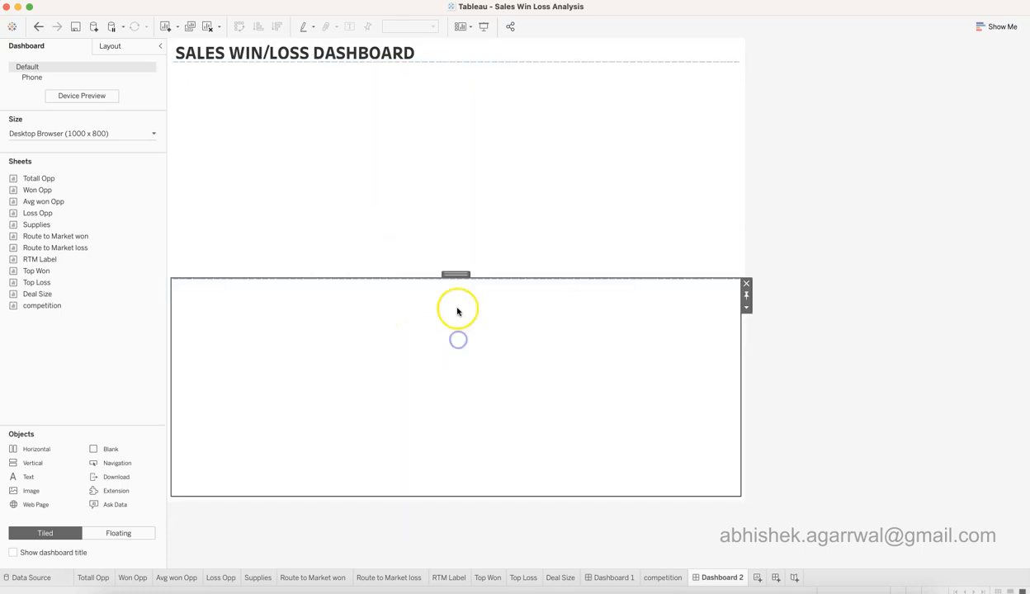
double_click(458, 274)
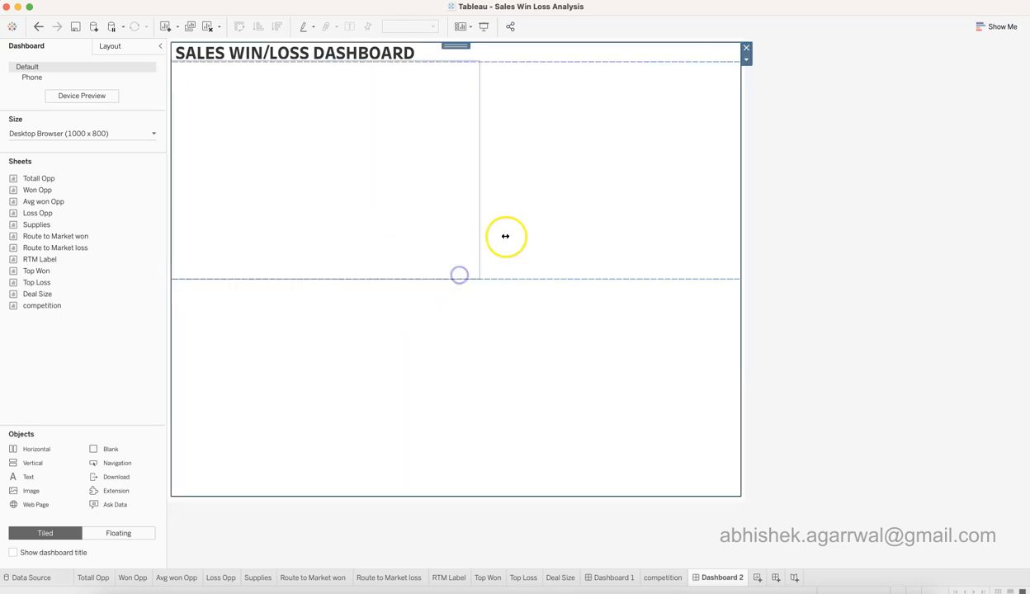
left_click(746, 58)
left_click(766, 111)
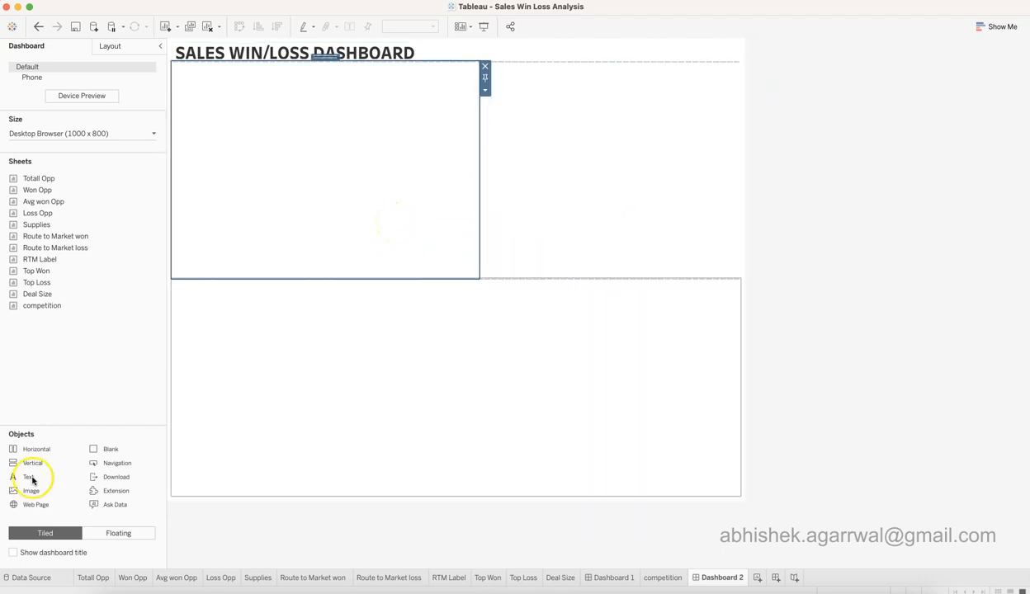
Add another vertical container beside the first one and remove the blank placeholder from the second horizontal container
left_click_drag(33, 461, 494, 170)
left_click(547, 180)
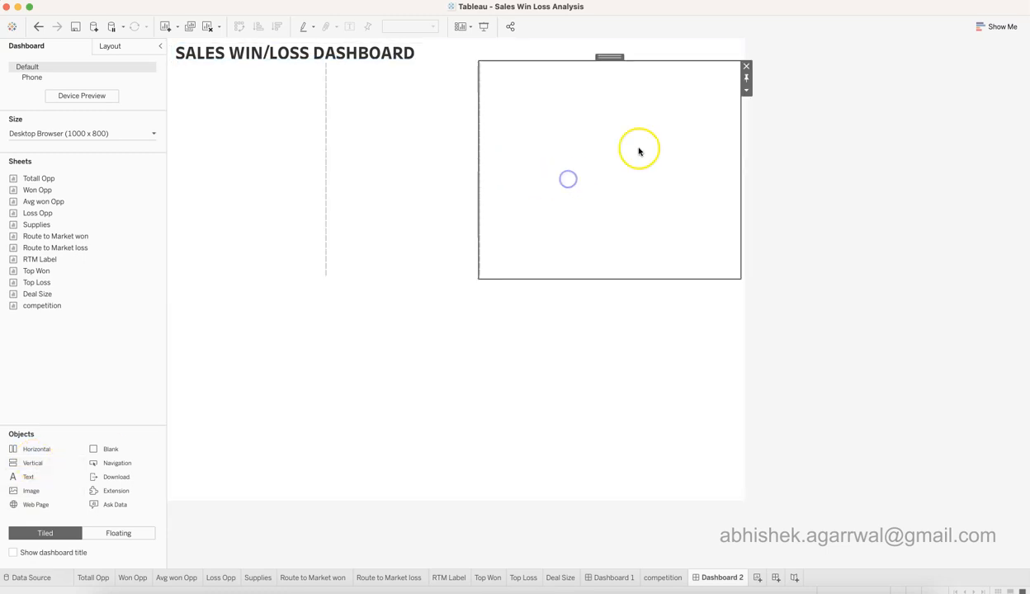
left_click(746, 66)
left_click(606, 202)
left_click(390, 209)
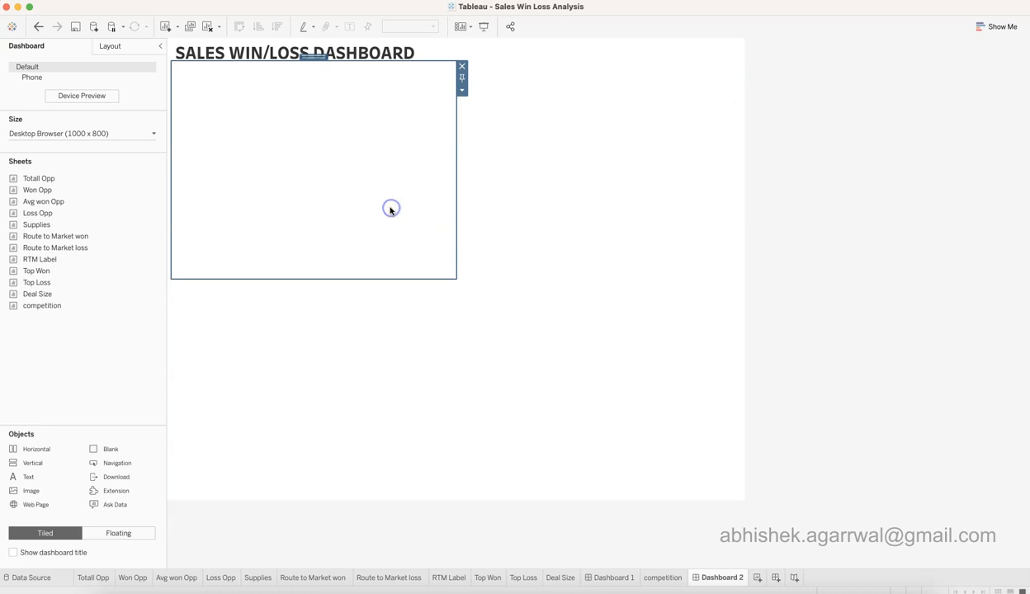
left_click(529, 202)
Examine the item hierarchy of Dashboard 2, checking the second horizontal container and the two vertical containers nested in it
left_click(493, 399)
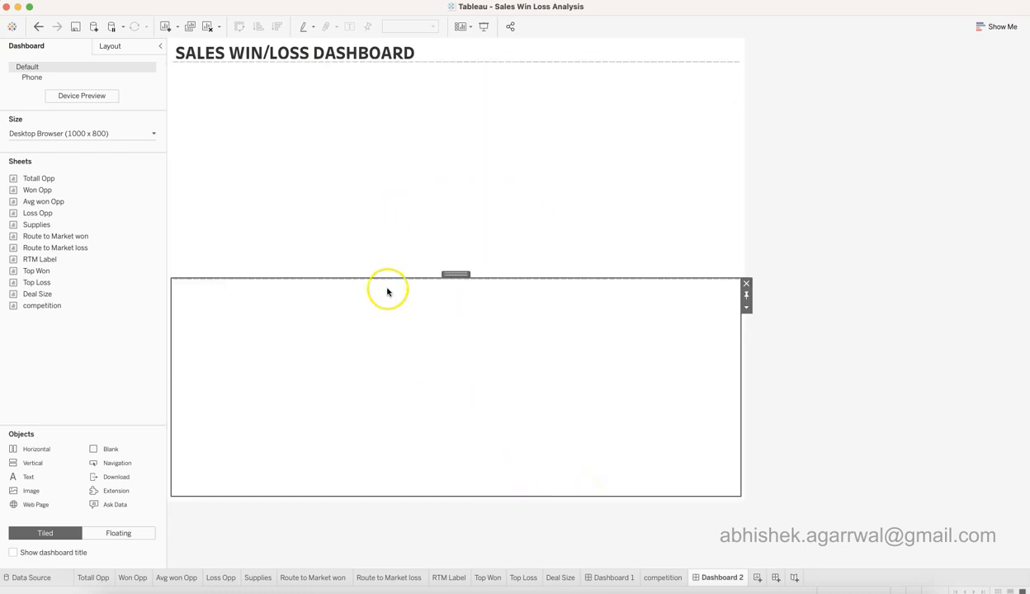
left_click_drag(386, 289, 382, 255)
left_click(126, 48)
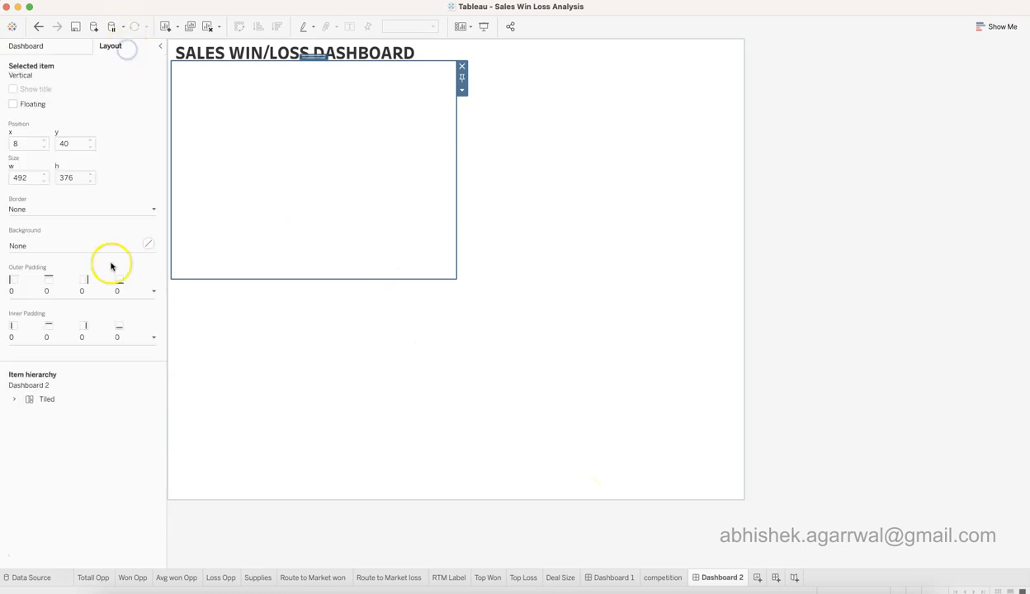
left_click(13, 398)
left_click(24, 413)
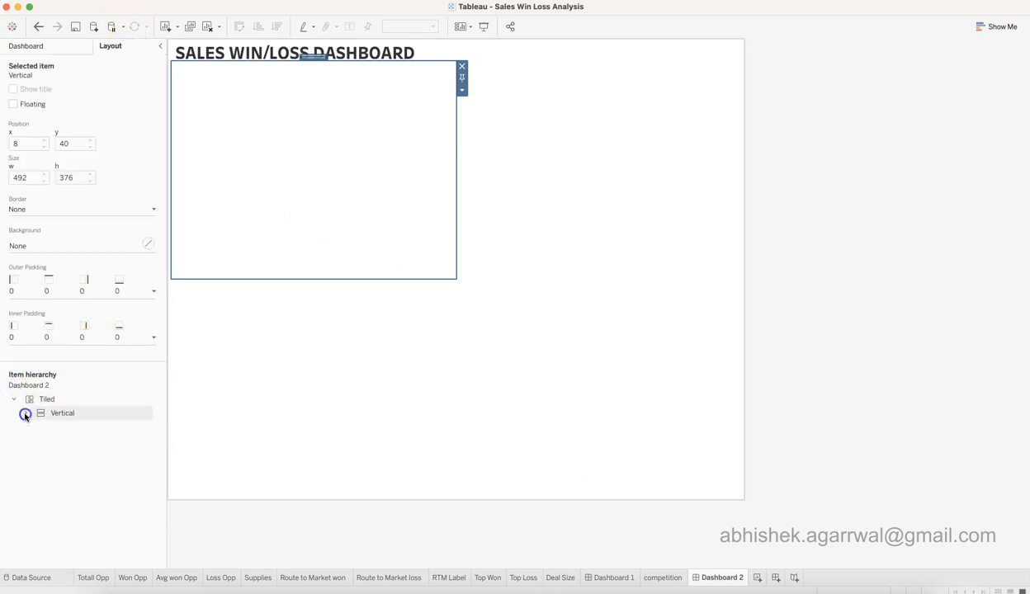
left_click(37, 440)
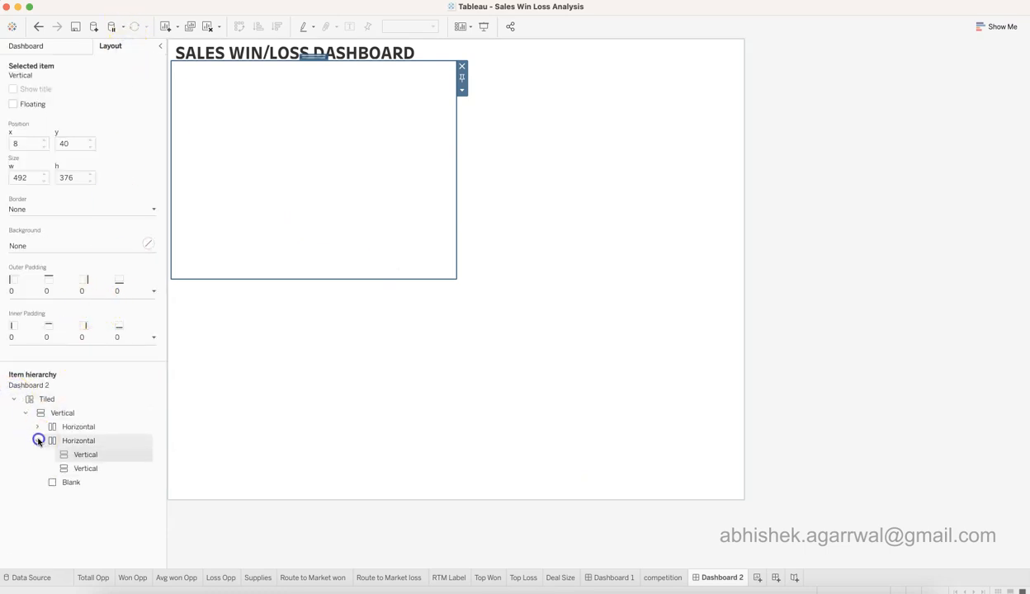
left_click(80, 469)
left_click(80, 456)
left_click(79, 441)
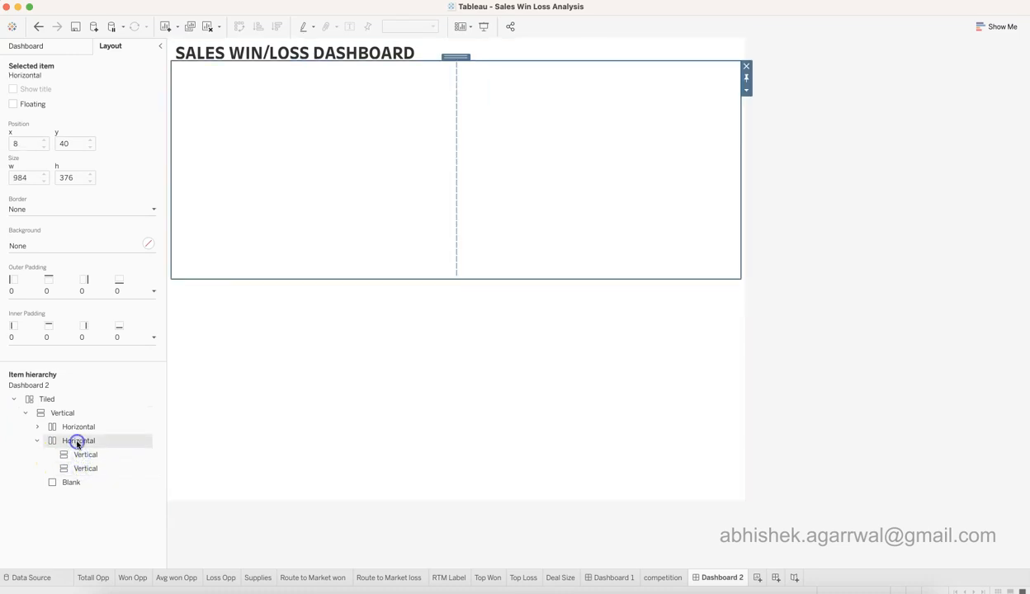
Turn off Fix Height for the blank object at the bottom of the outer vertical container
left_click(289, 375)
left_click_drag(347, 279, 367, 450)
left_click(368, 450)
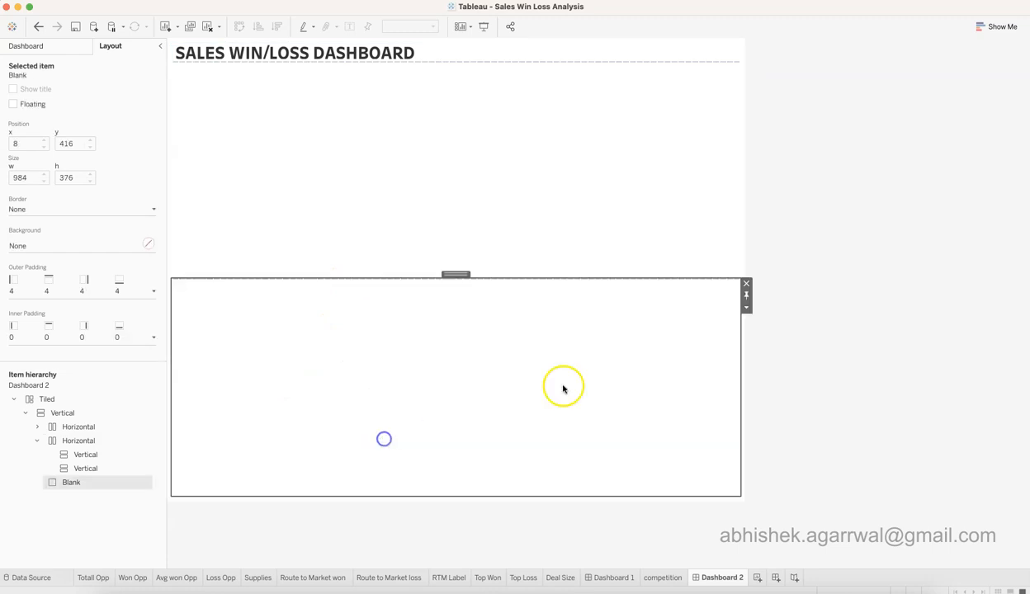
left_click(747, 309)
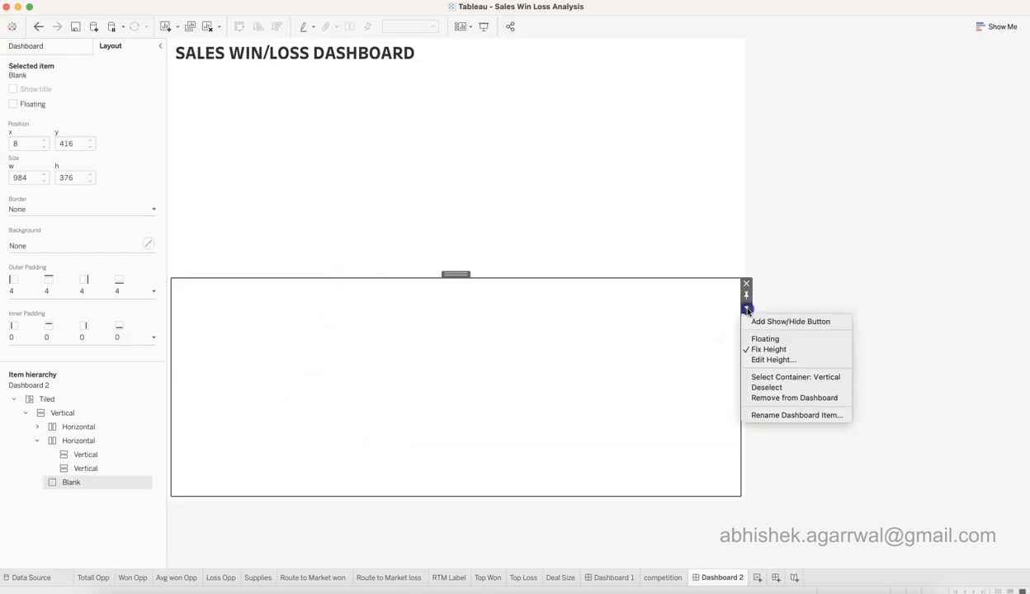
left_click(767, 350)
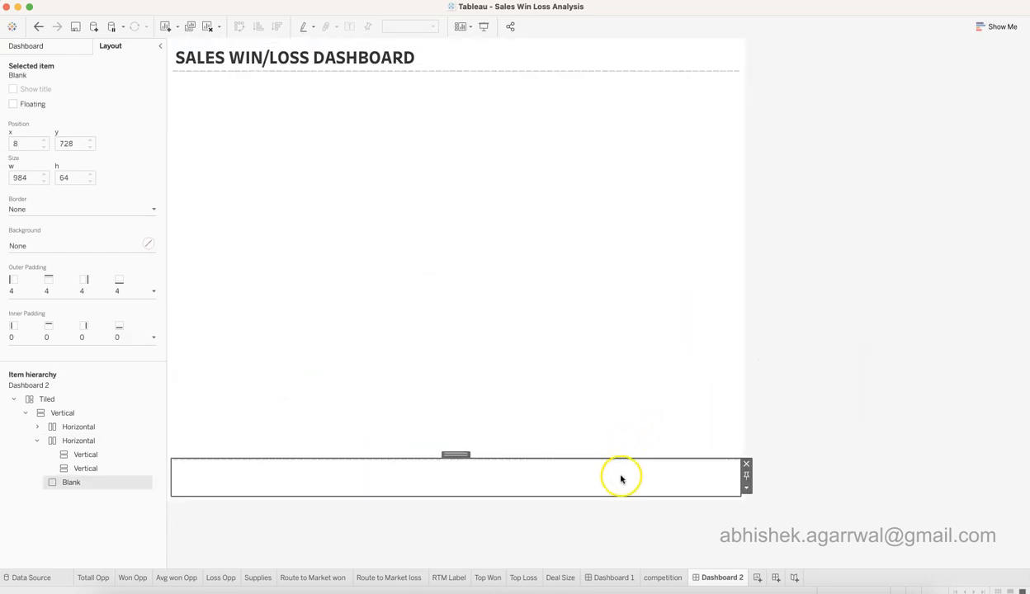
Widen the first of the two nested vertical containers on Dashboard 2 to 628, using the proportions of Dashboard 1 as reference
left_click(435, 308)
left_click(513, 315)
left_click(412, 306)
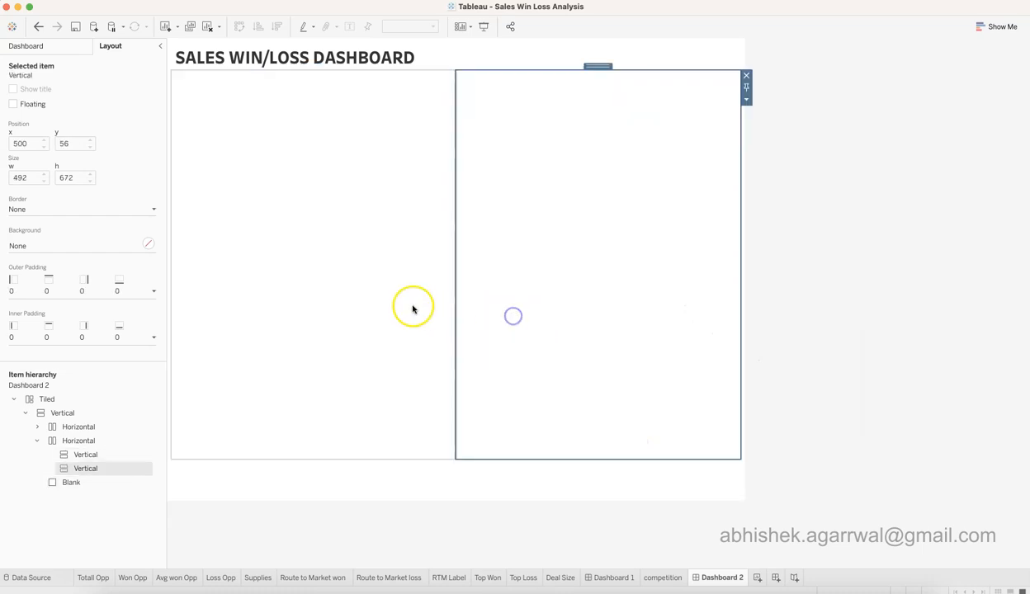
left_click(550, 300)
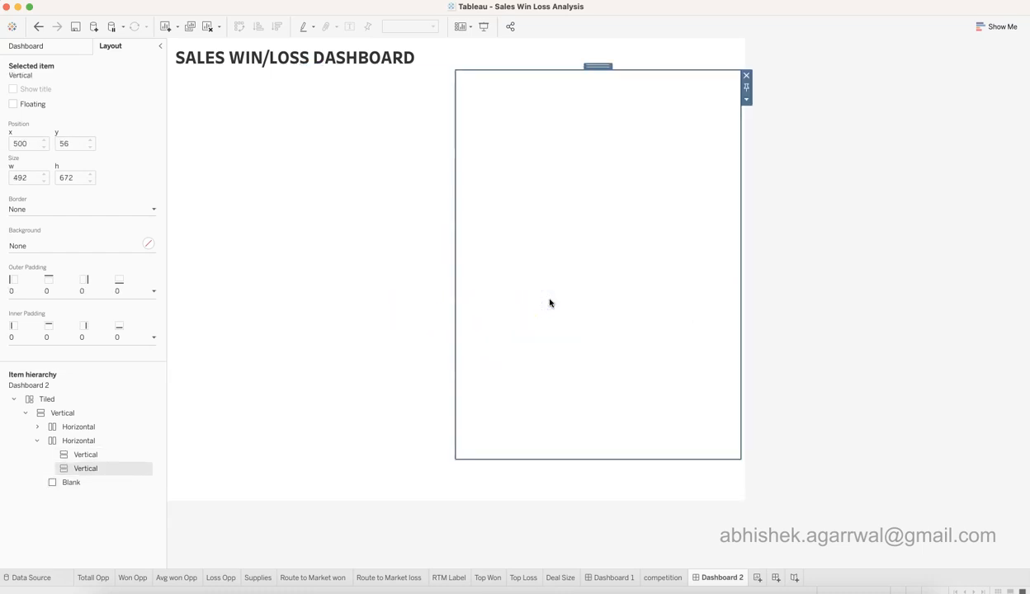
left_click(245, 150)
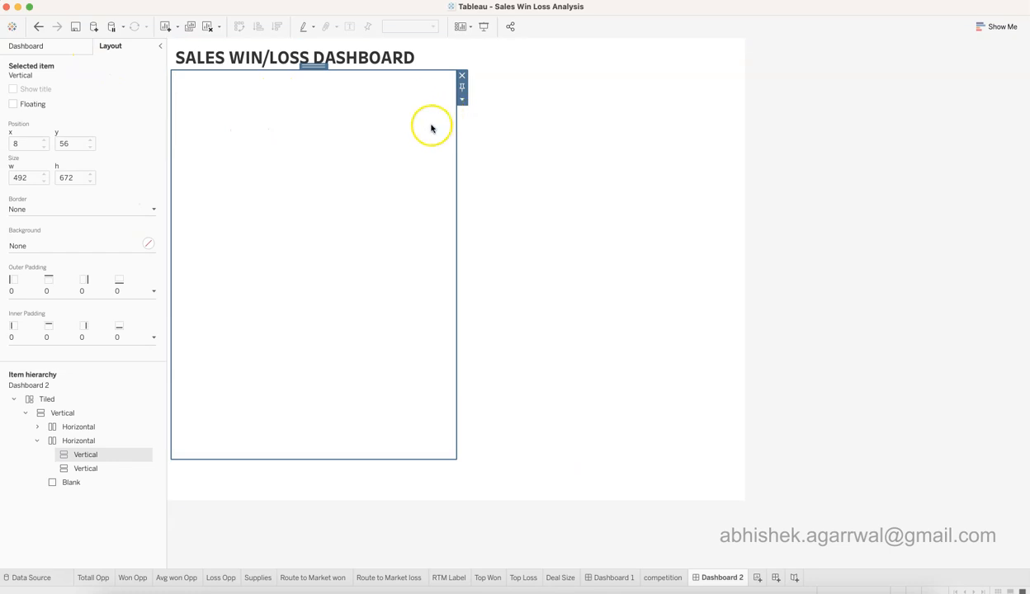
left_click(607, 578)
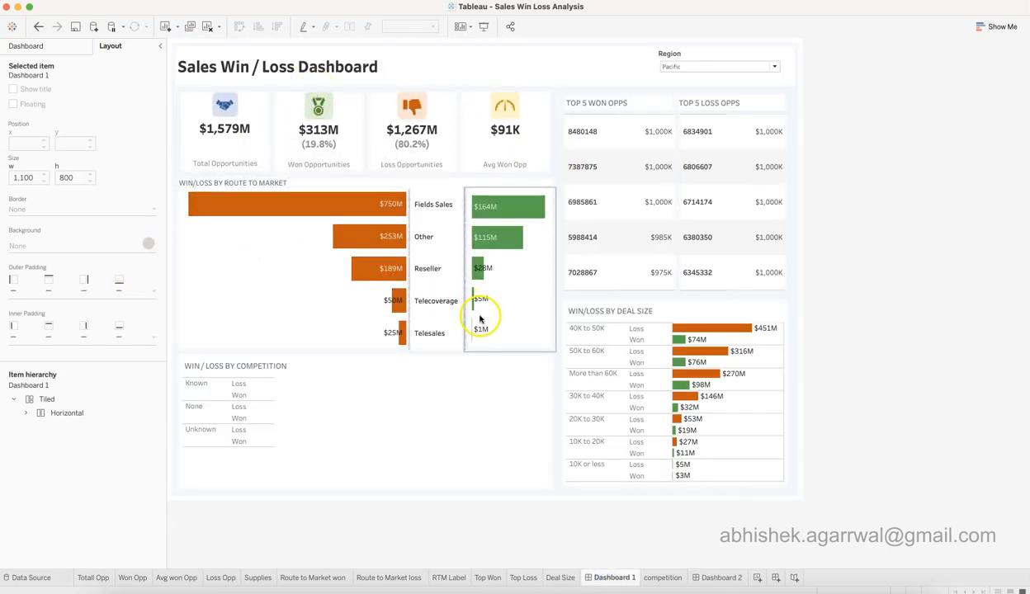
left_click(720, 580)
left_click_drag(460, 229, 535, 234)
left_click(413, 261)
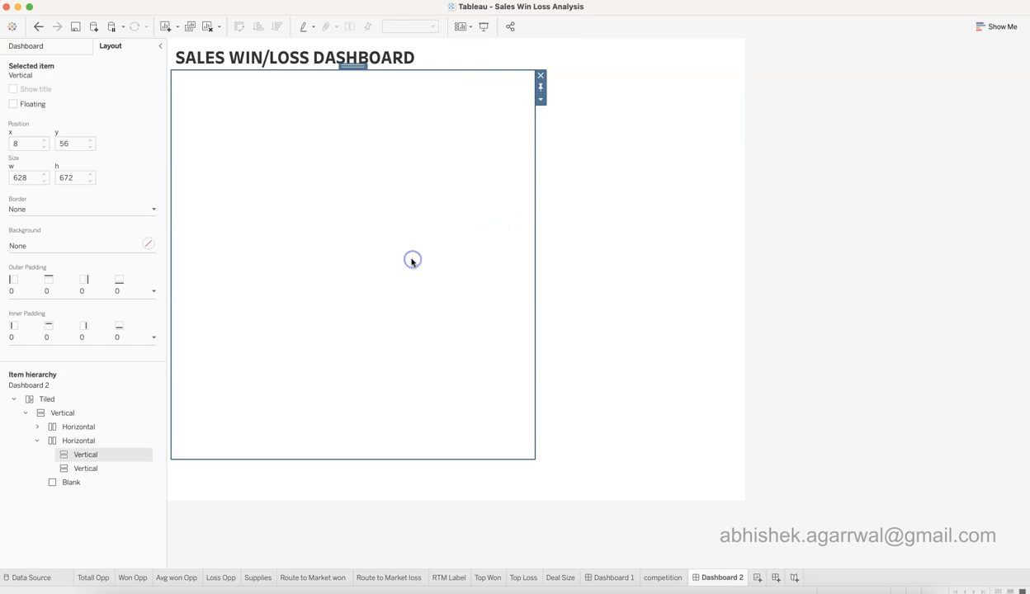
Place a blank in the wider vertical container and stack two horizontal containers above it
left_click(54, 51)
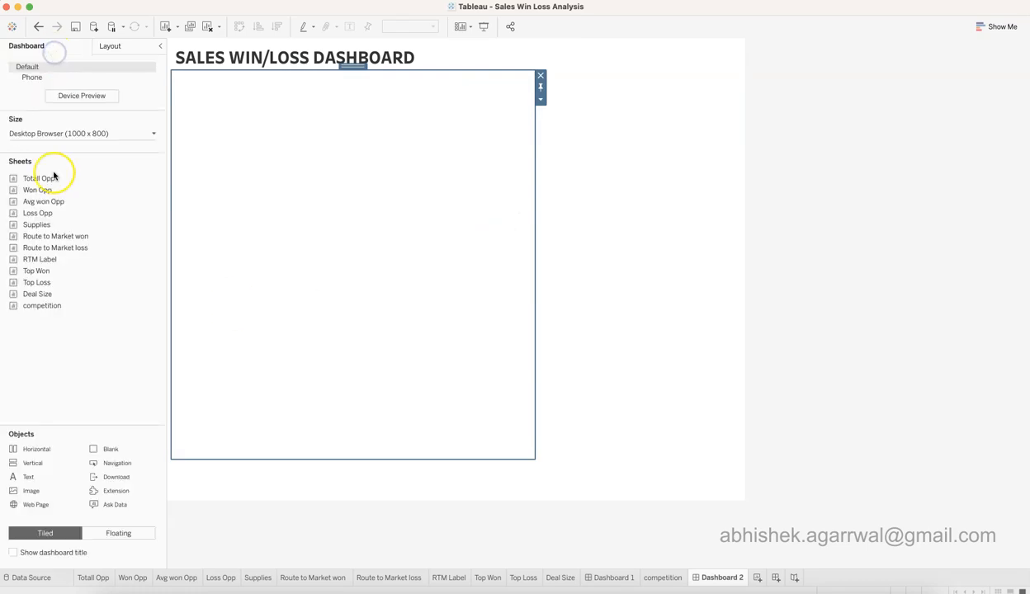
left_click_drag(132, 439, 271, 399)
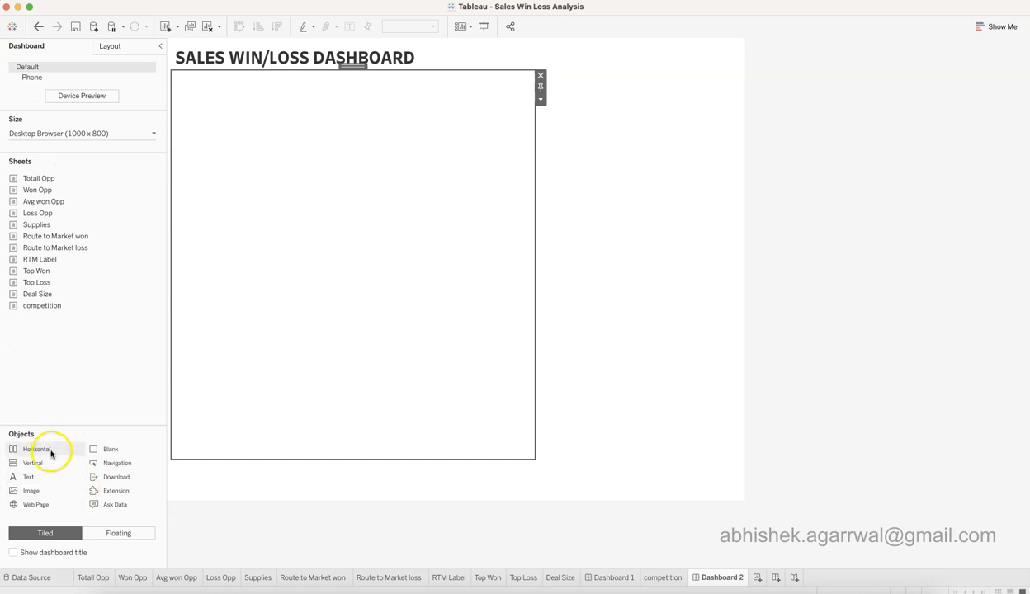
left_click_drag(144, 356, 305, 108)
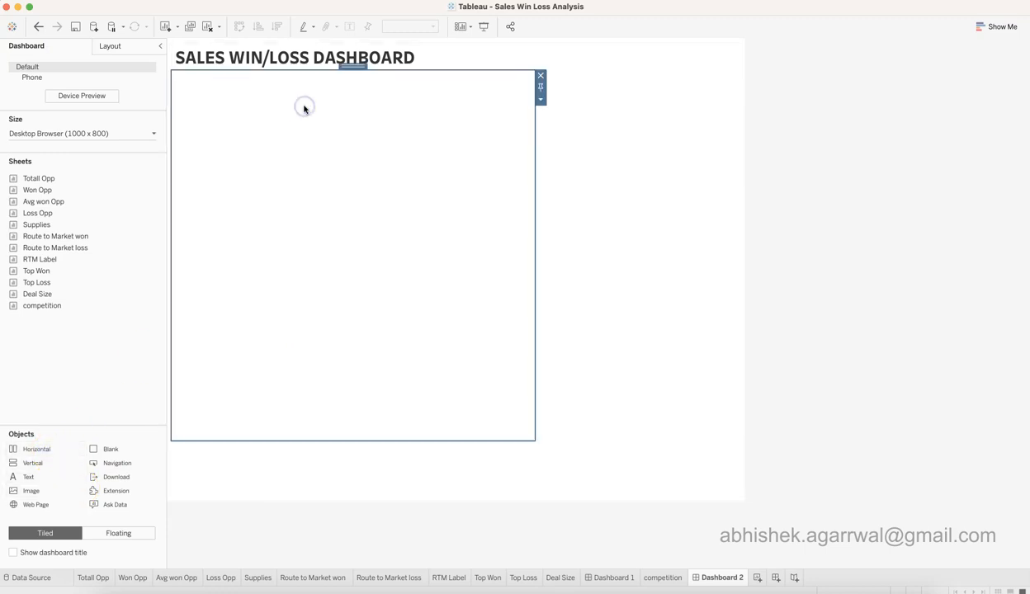
left_click_drag(282, 447, 340, 156)
left_click(313, 131)
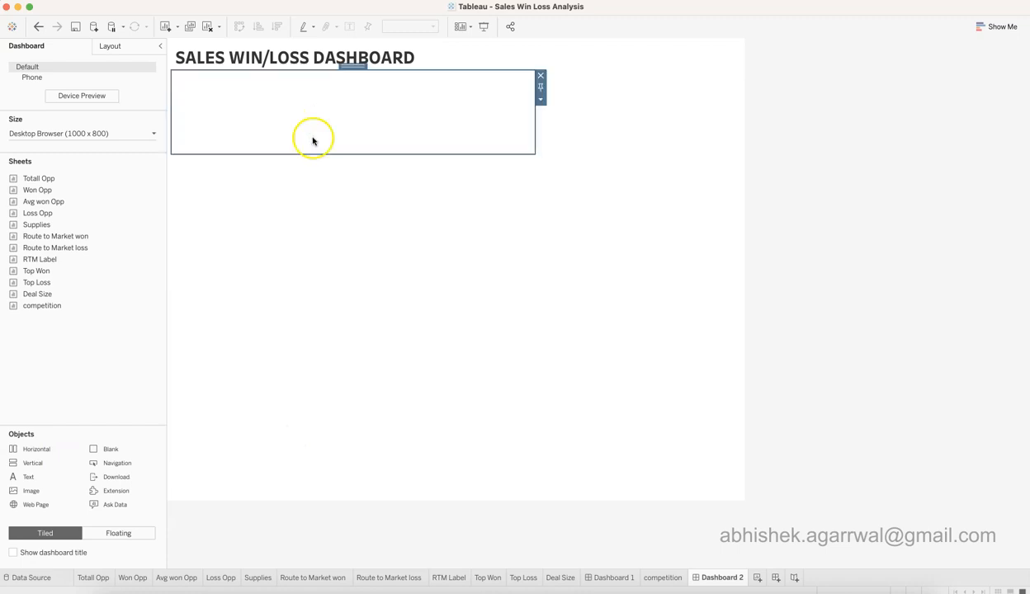
left_click(316, 261)
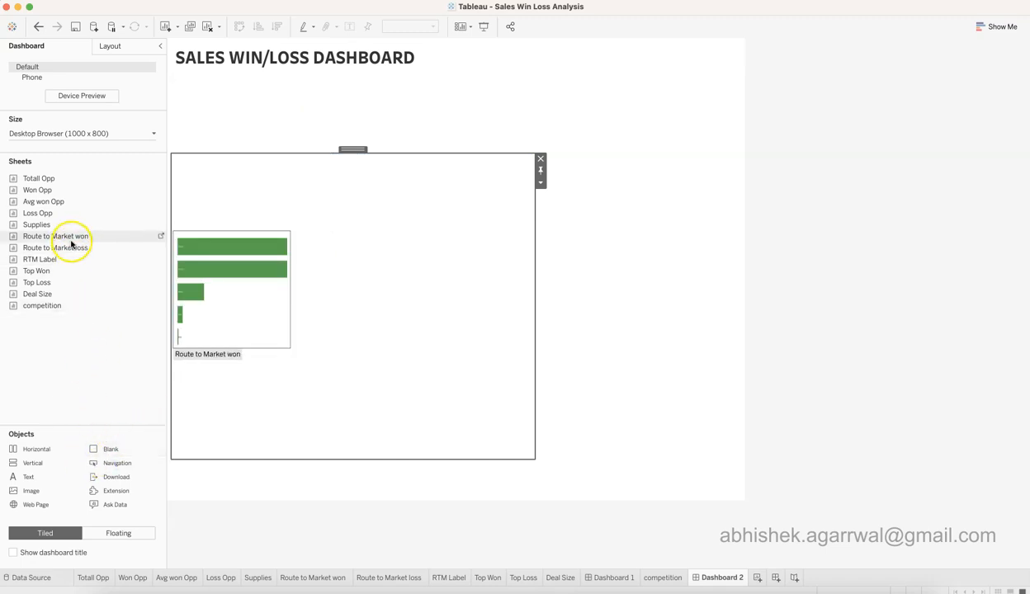
left_click_drag(212, 291, 382, 285)
Examine the stacked arrangement of the two horizontal containers and the blank inside the wider vertical container
left_click(348, 272)
left_click(393, 192)
left_click(410, 341)
left_click(403, 230)
left_click(401, 144)
left_click(398, 206)
left_click(405, 341)
left_click(407, 250)
left_click(417, 159)
left_click(419, 216)
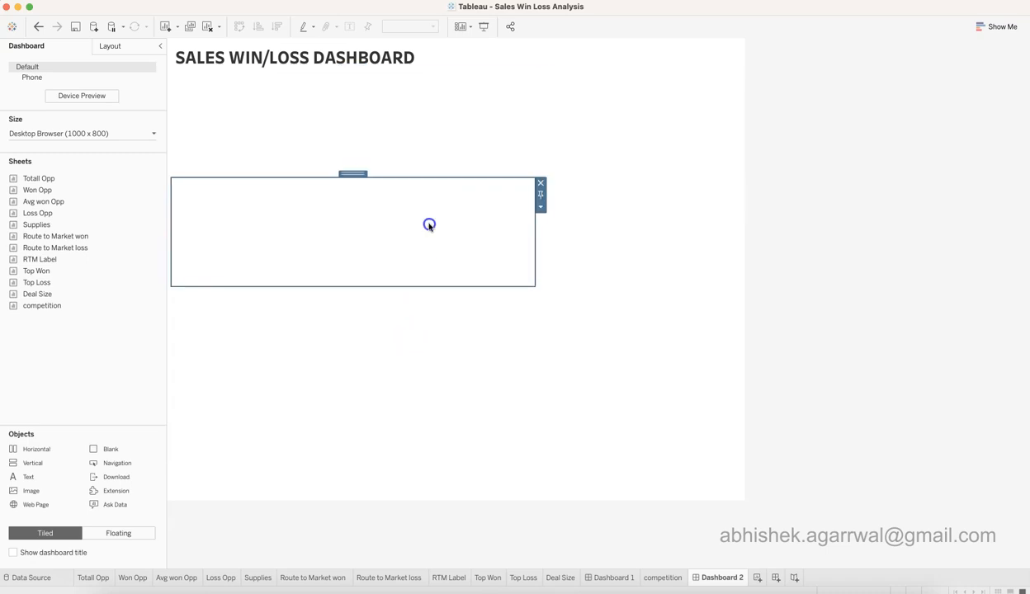
left_click(439, 345)
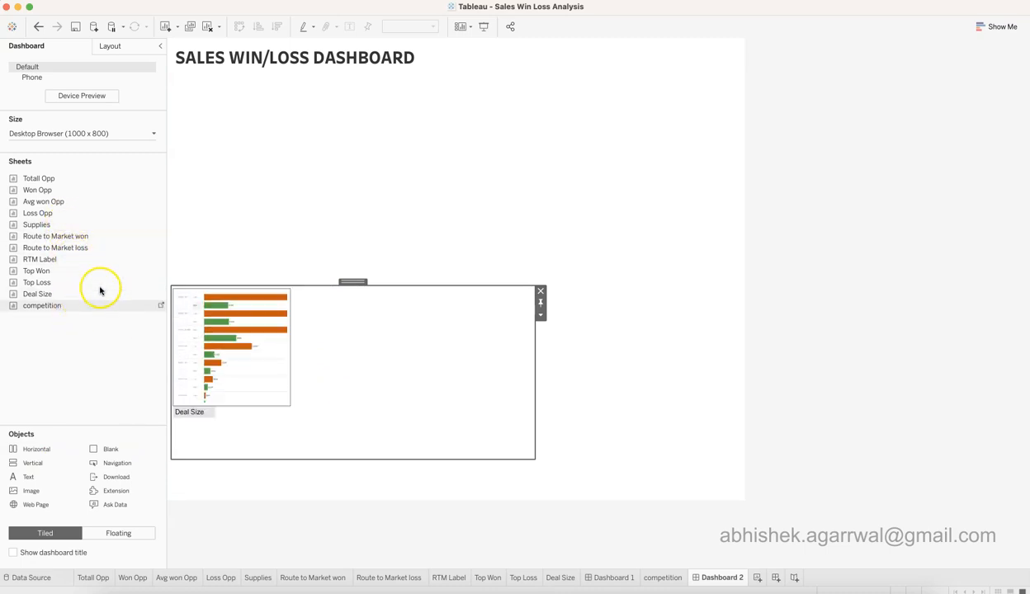
left_click_drag(301, 388, 284, 137)
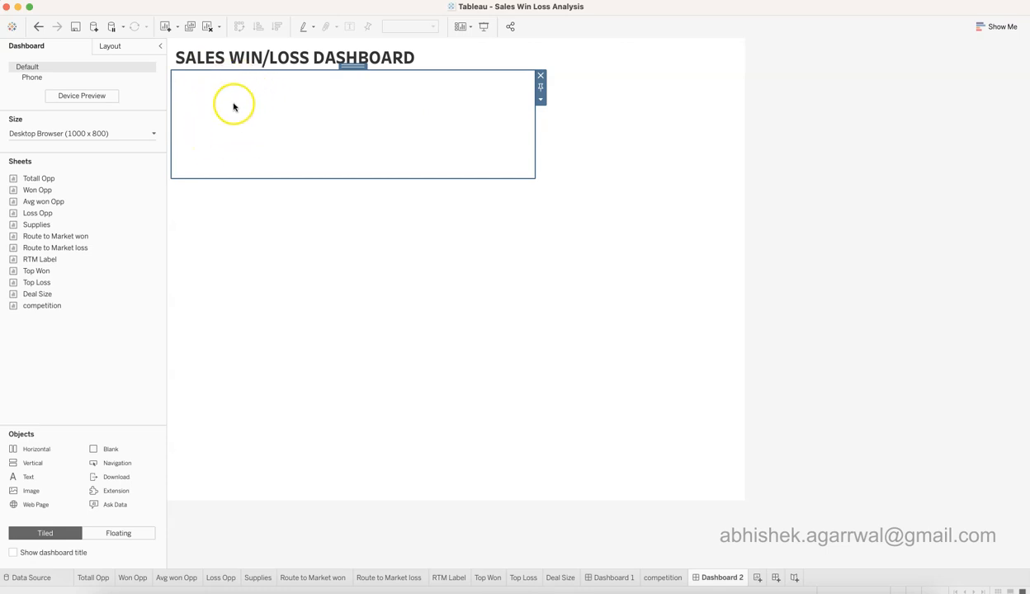
left_click_drag(37, 465, 223, 129)
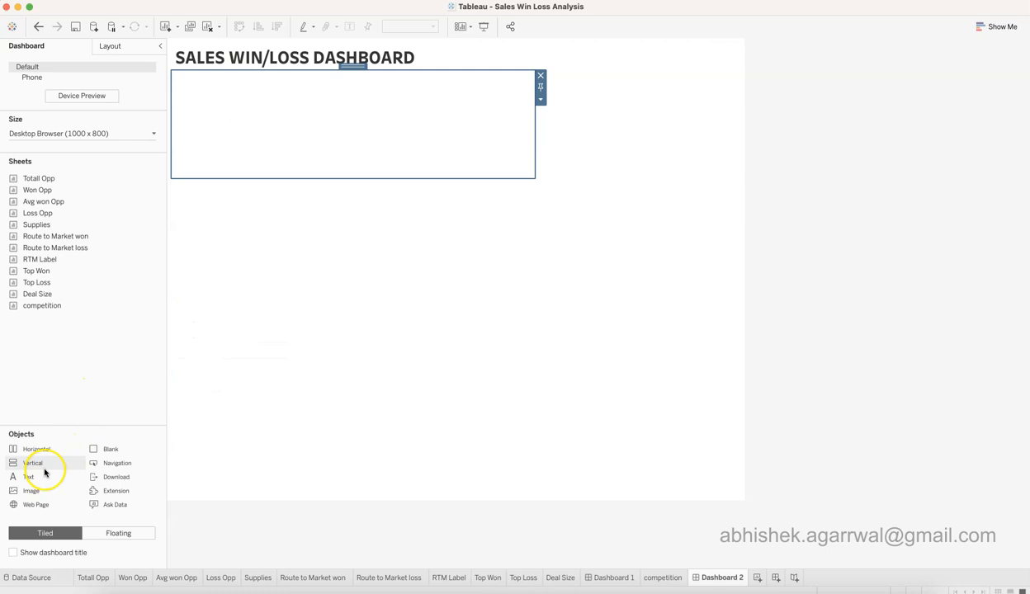
left_click_drag(37, 465, 465, 124)
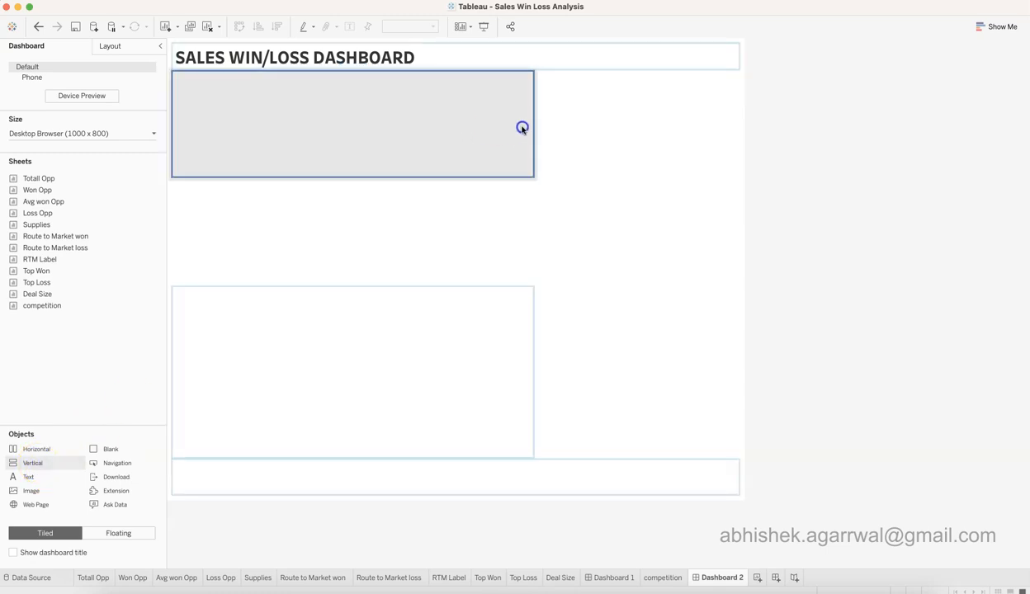
left_click_drag(286, 189, 450, 99)
left_click_drag(526, 118, 498, 118)
left_click_drag(204, 115, 261, 127)
Insert a blank into the first horizontal container of the stack and enlarge that container's height
left_click_drag(128, 280, 123, 41)
left_click(111, 46)
left_click(280, 125)
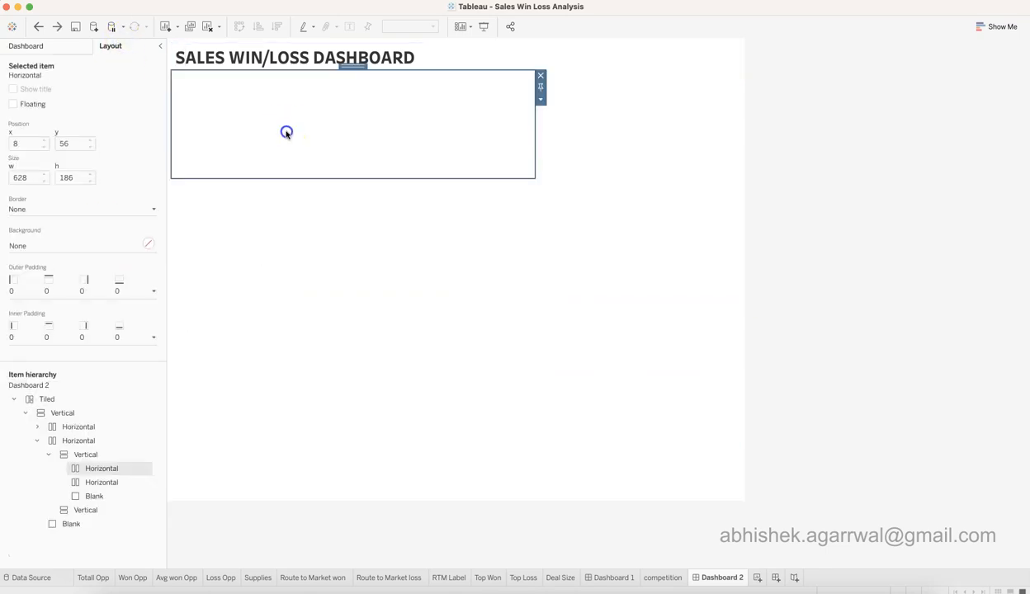
left_click(126, 479)
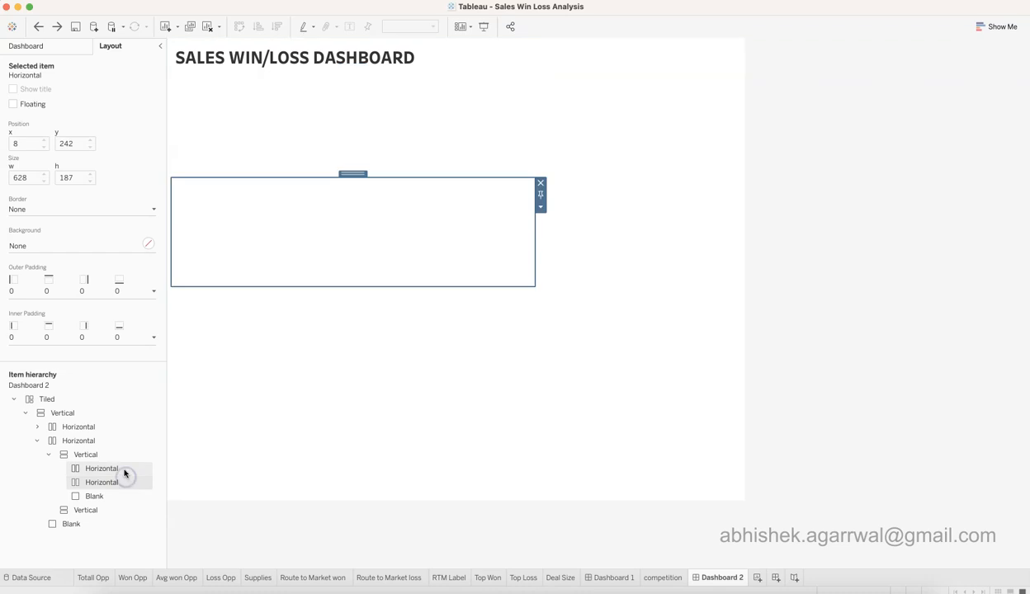
left_click(124, 468)
left_click(56, 47)
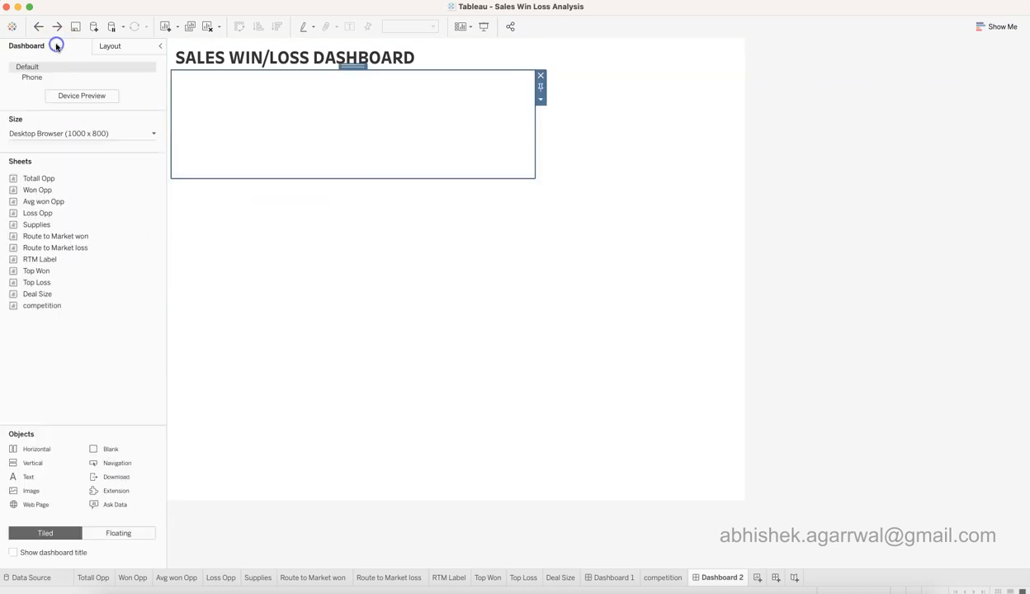
left_click_drag(112, 450, 358, 142)
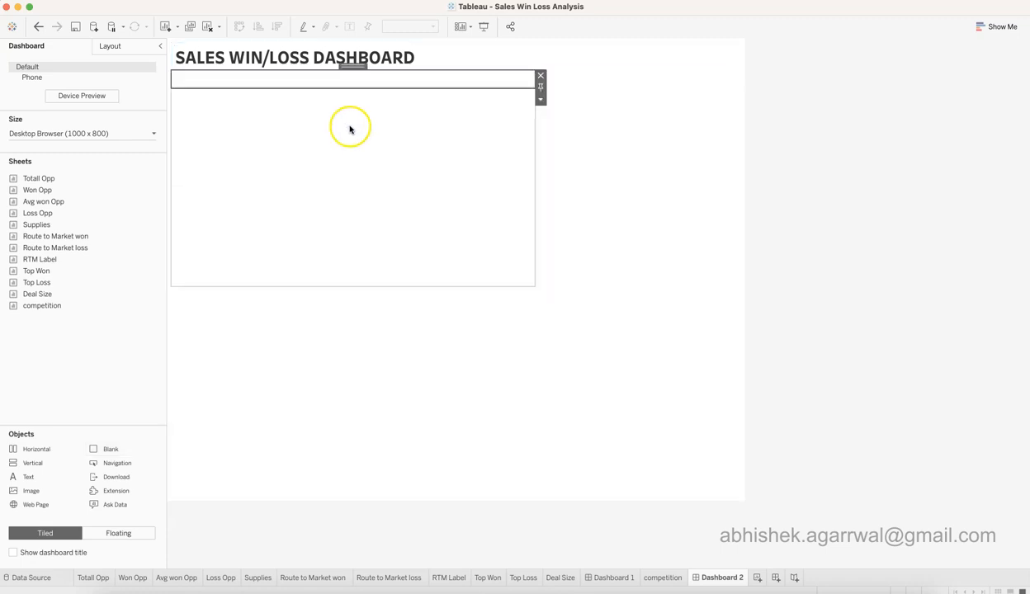
left_click_drag(363, 86, 361, 211)
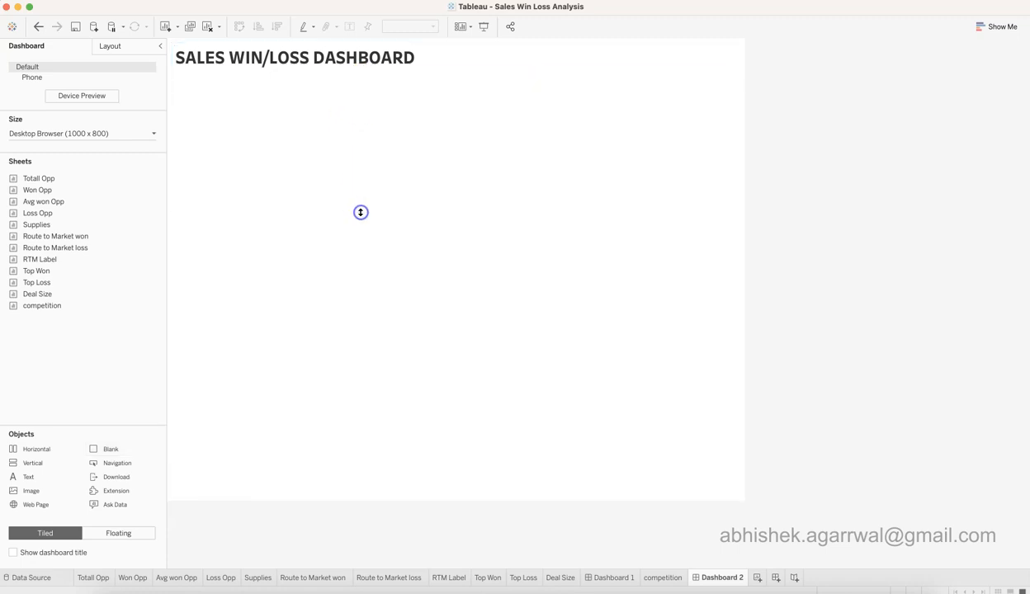
left_click(360, 271)
left_click(404, 149)
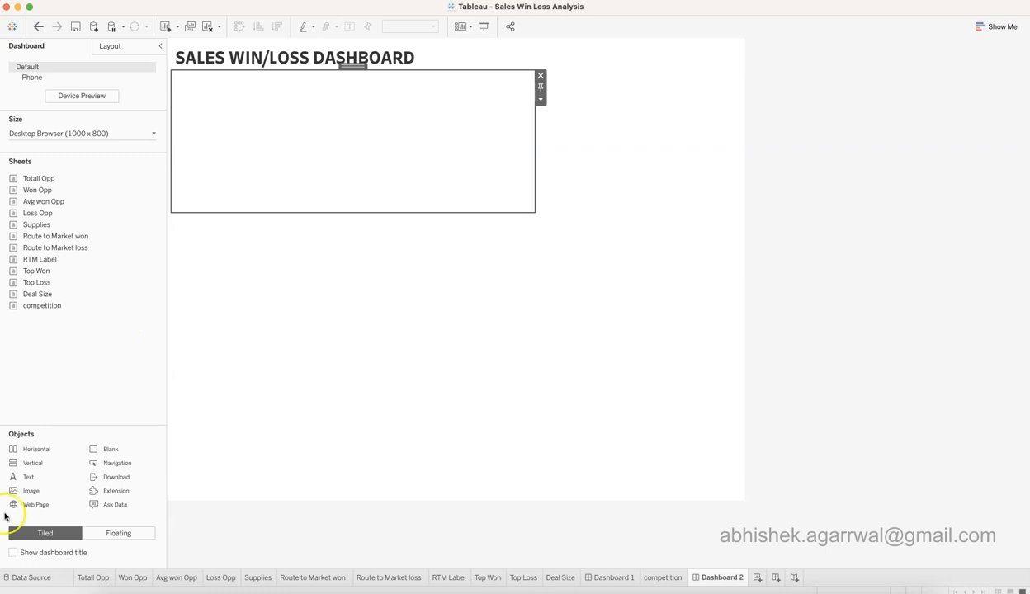
Place four vertical containers side by side before the blank in the upper nested horizontal container
left_click_drag(33, 464, 196, 144)
left_click_drag(517, 152, 273, 154)
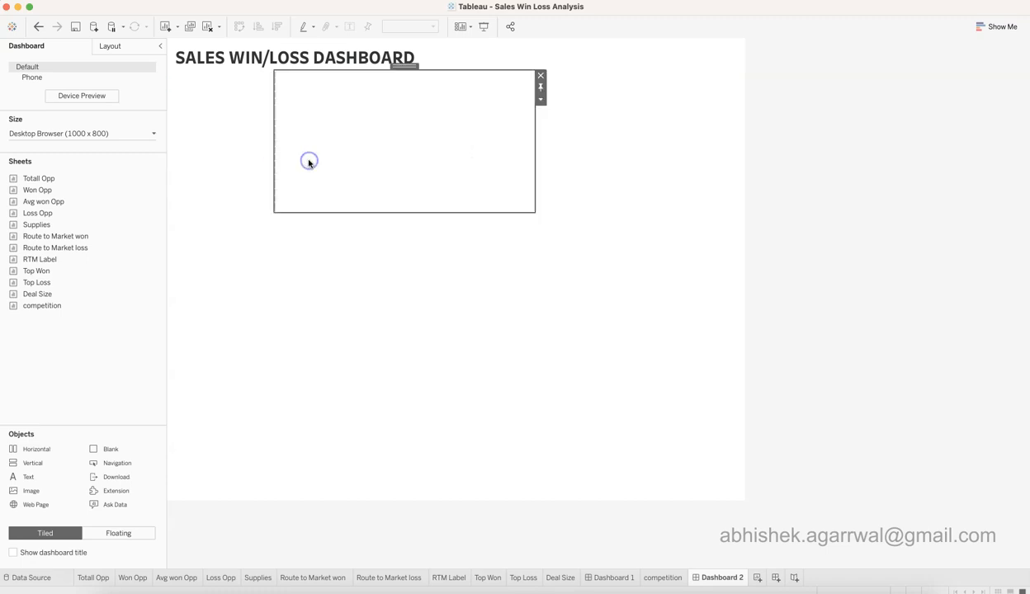
left_click_drag(50, 465, 283, 149)
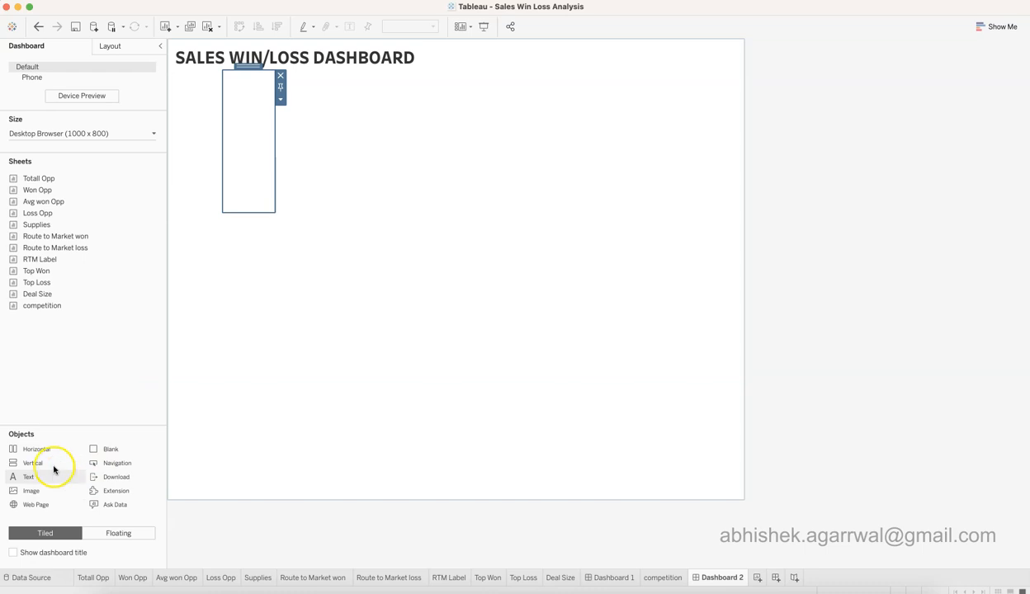
left_click_drag(234, 227, 283, 163)
left_click_drag(57, 464, 286, 156)
left_click(396, 132)
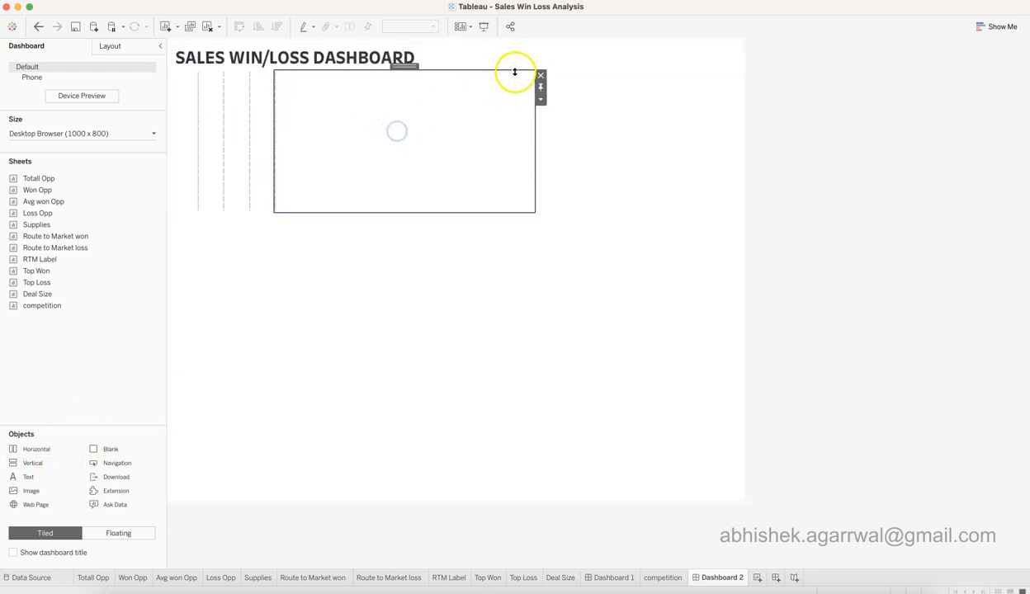
Remove the blank from the upper nested horizontal container and check the four vertical containers that share its width
left_click(541, 77)
left_click(456, 138)
left_click(385, 130)
left_click(308, 133)
left_click(234, 138)
left_click(282, 146)
left_click(423, 131)
left_click(456, 135)
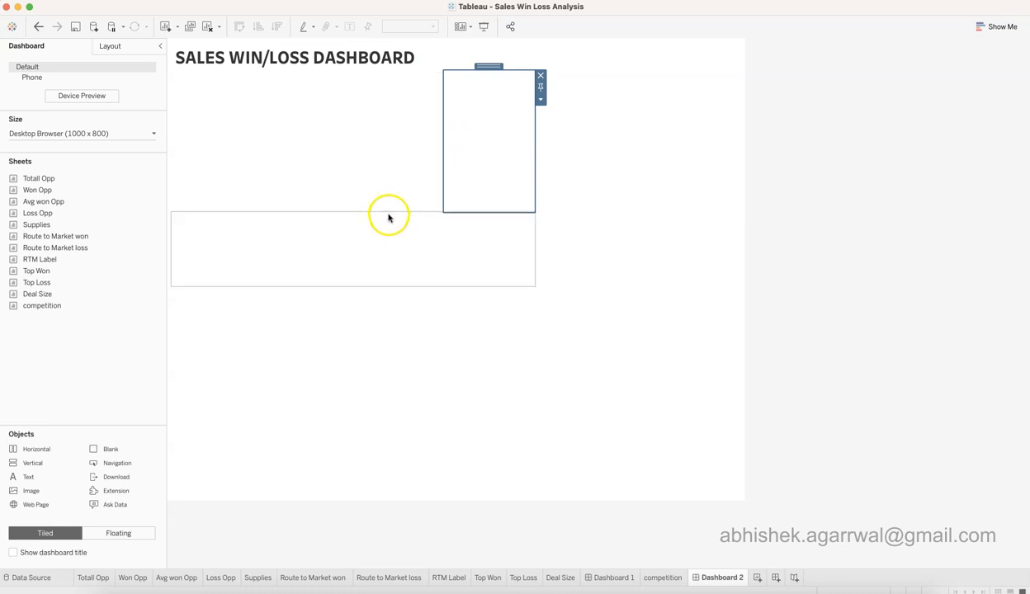
Reduce the height of the row of four vertical containers and make the title row slightly taller
left_click_drag(389, 212, 393, 167)
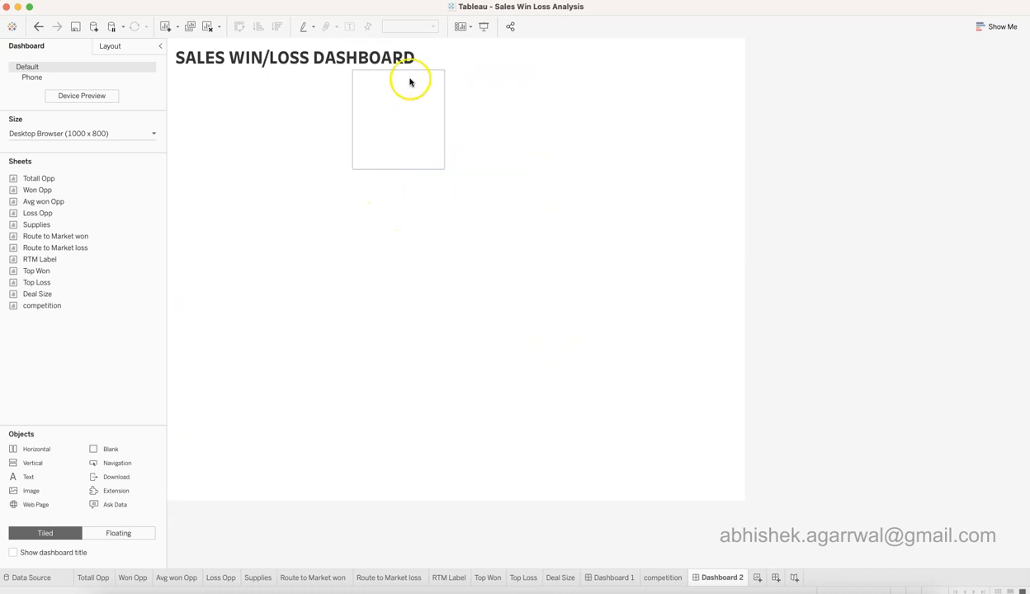
left_click_drag(417, 69, 416, 88)
left_click(416, 140)
left_click(465, 149)
left_click_drag(388, 152, 249, 243)
left_click(292, 397)
left_click(305, 267)
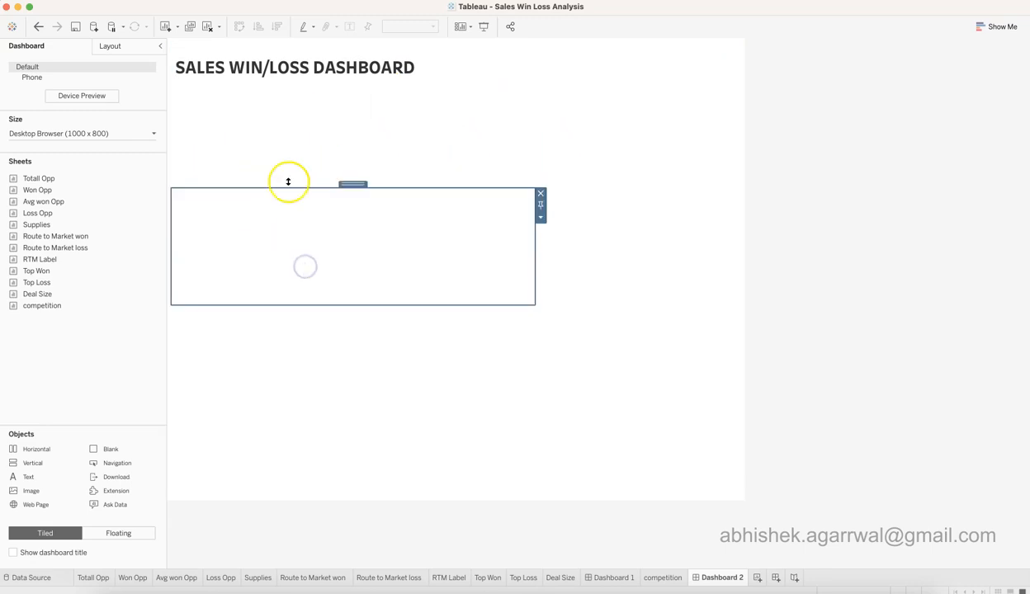
Place the Totall Opp sheet in the first of the four vertical containers and add the Won Opp sheet beside it
left_click(207, 154)
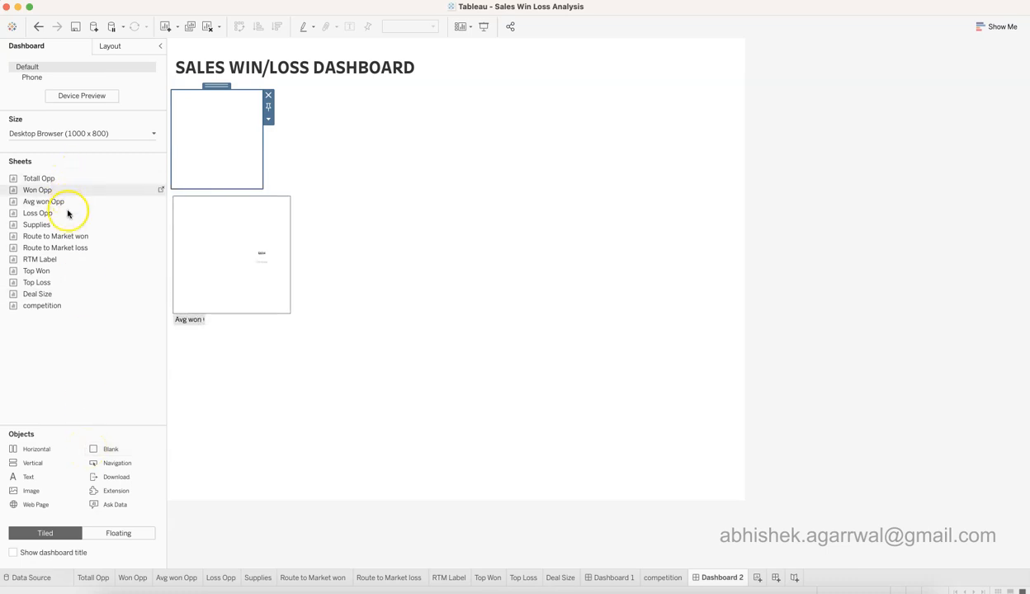
left_click_drag(65, 177, 217, 143)
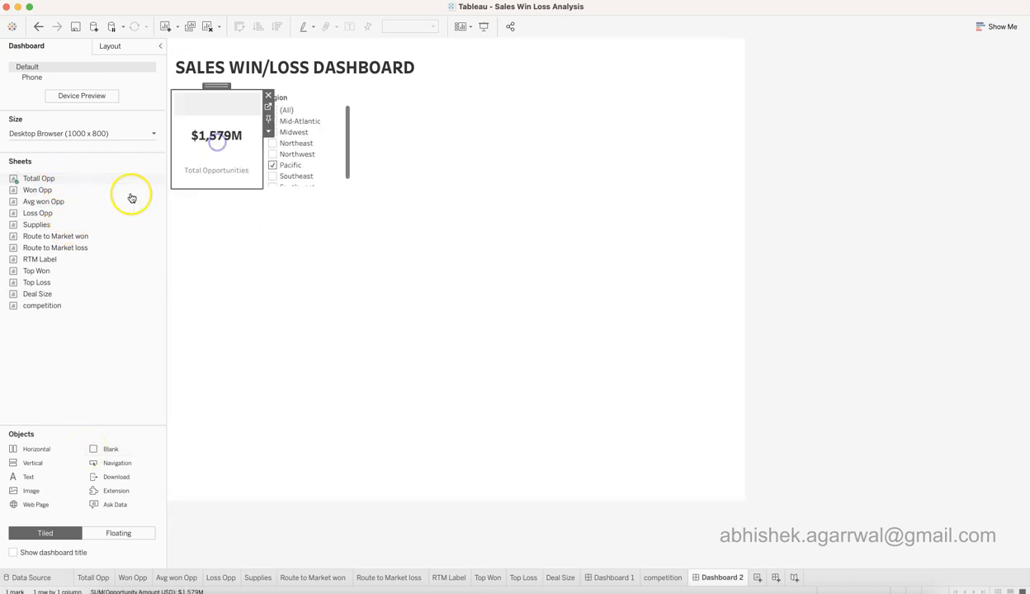
left_click_drag(58, 192, 307, 145)
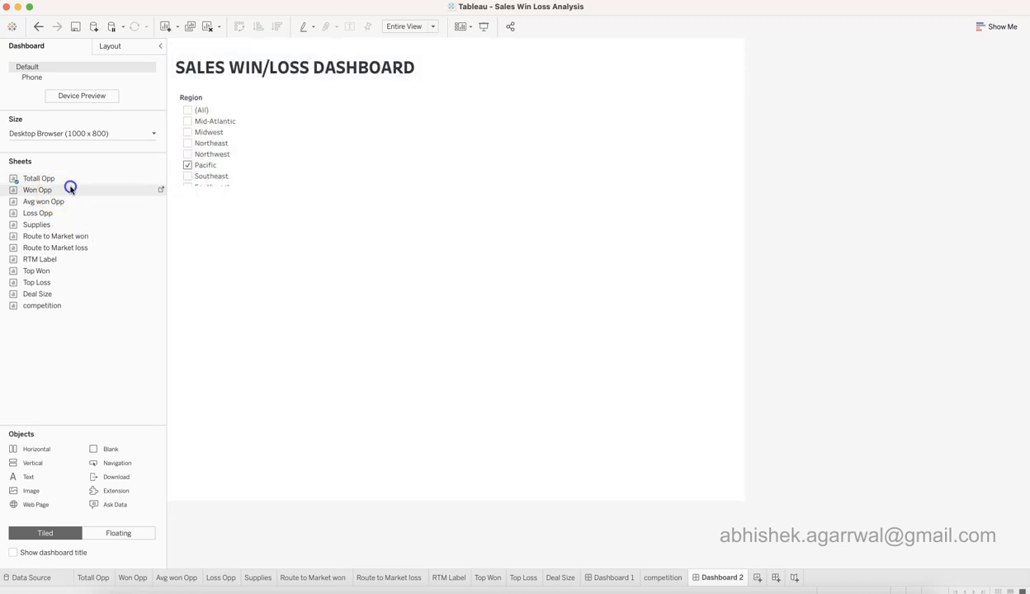
Hide the Region filter card on the Totall Opp worksheet
left_click_drag(70, 190, 105, 555)
left_click(104, 580)
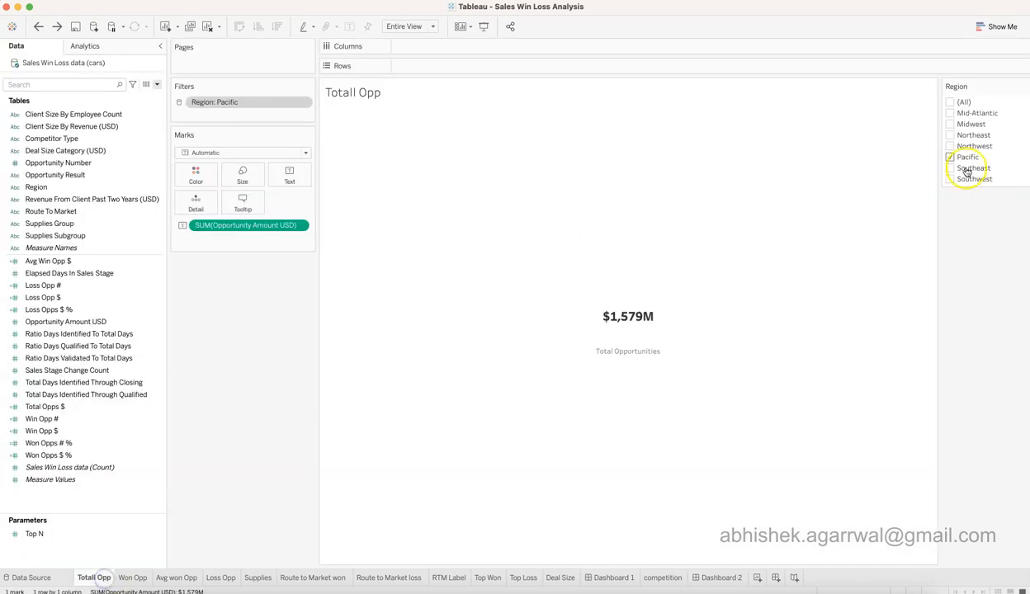
left_click(1025, 87)
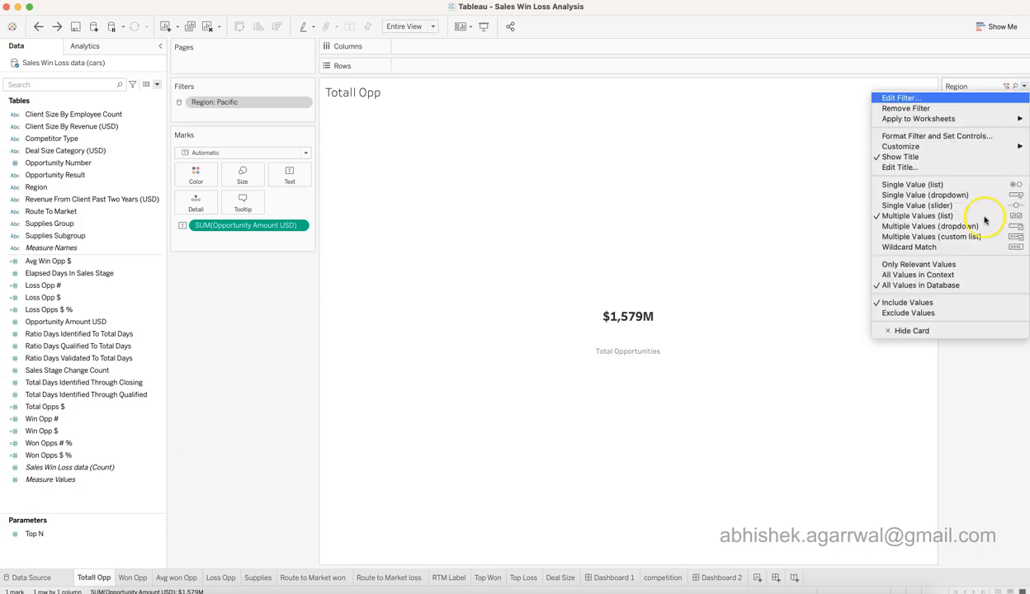
left_click(932, 335)
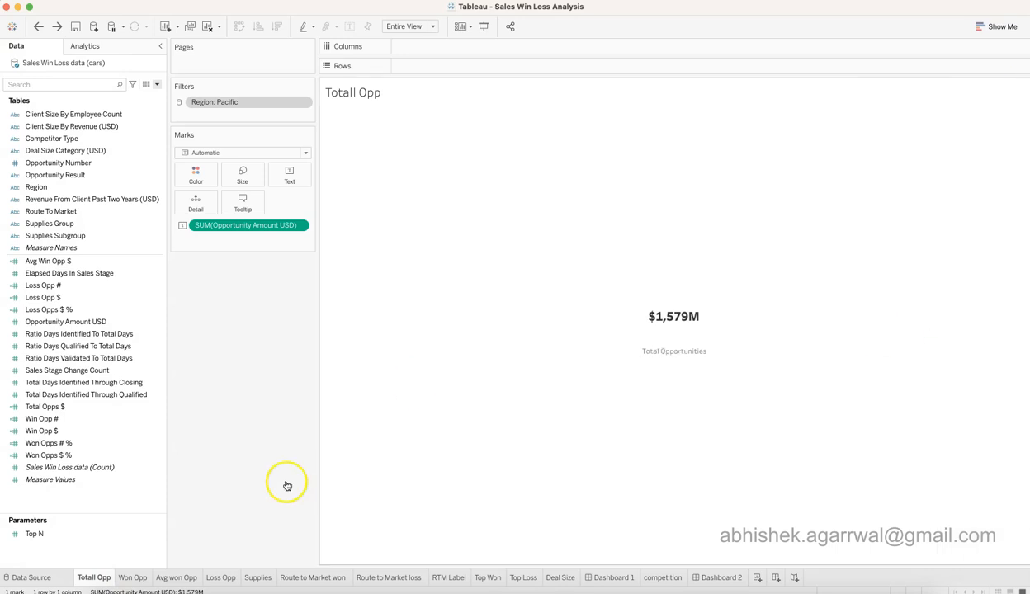
Check the Won Opp through Supplies worksheets and hide the Measure Names legend on the Route to Market won sheet
left_click(132, 578)
left_click(183, 580)
left_click(219, 578)
left_click(252, 578)
left_click(311, 581)
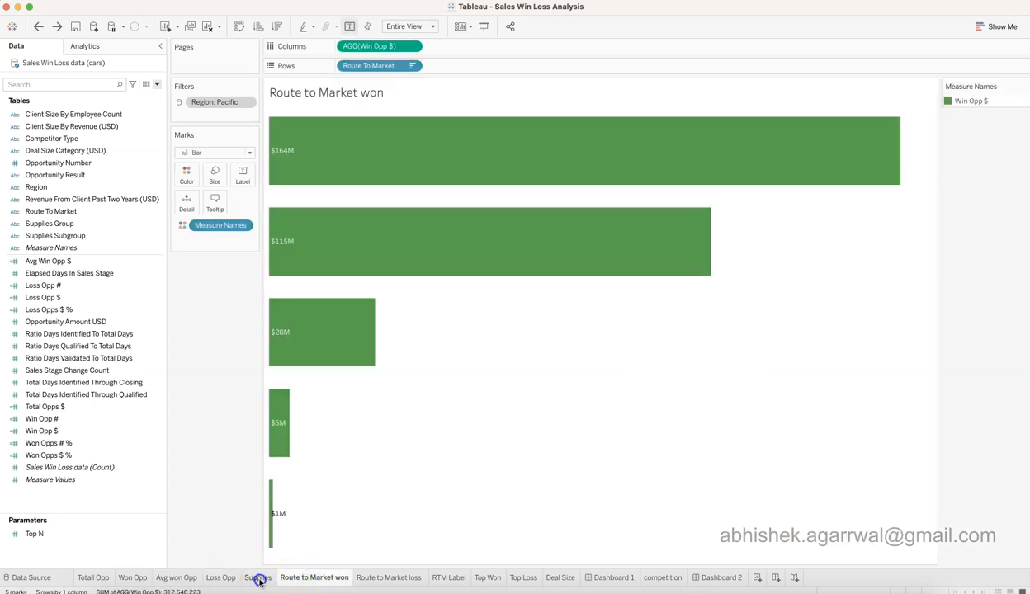
left_click(258, 578)
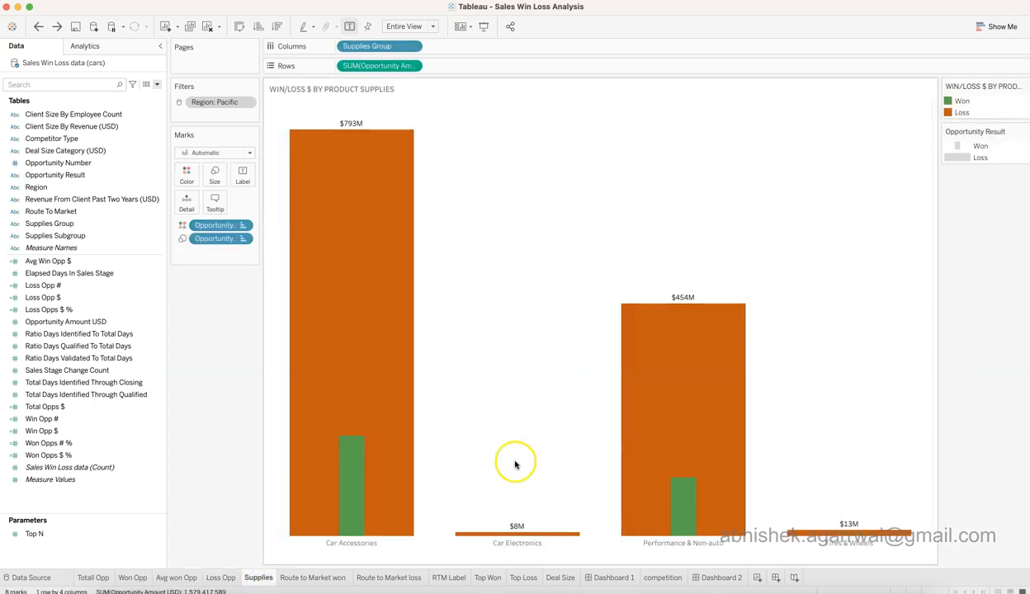
left_click(314, 578)
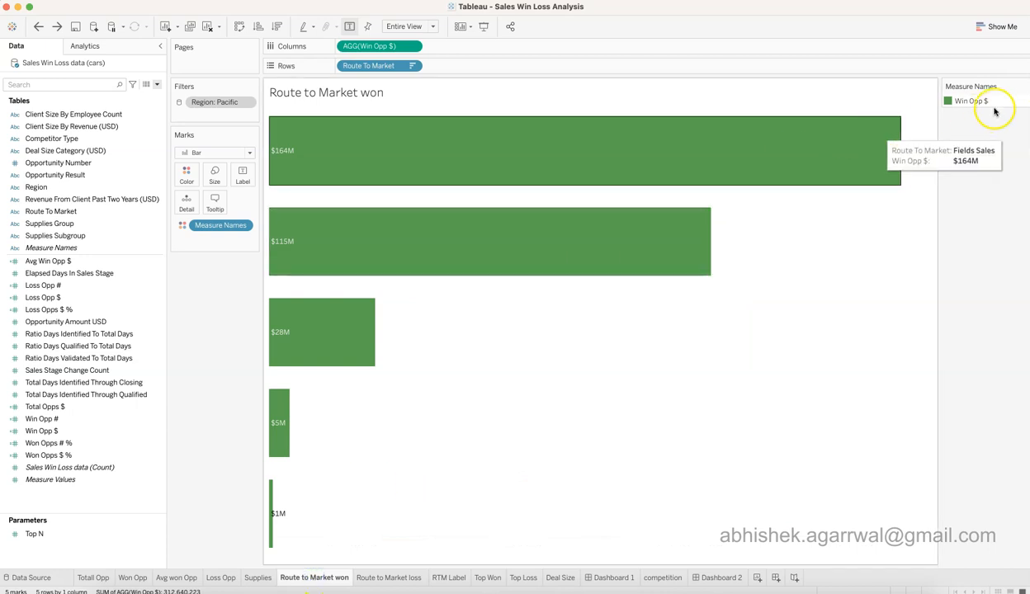
left_click(1024, 86)
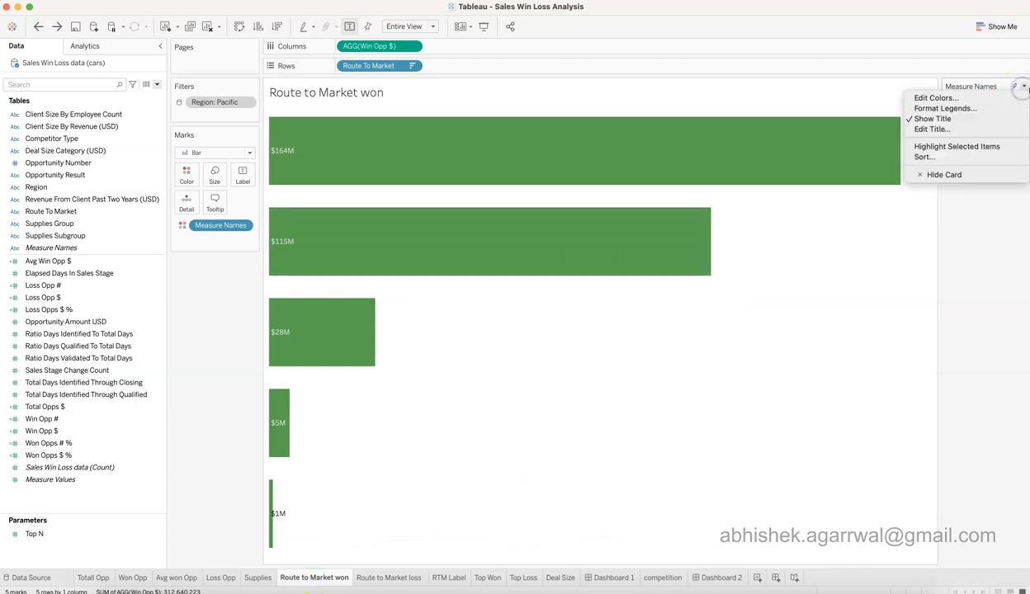
left_click(952, 174)
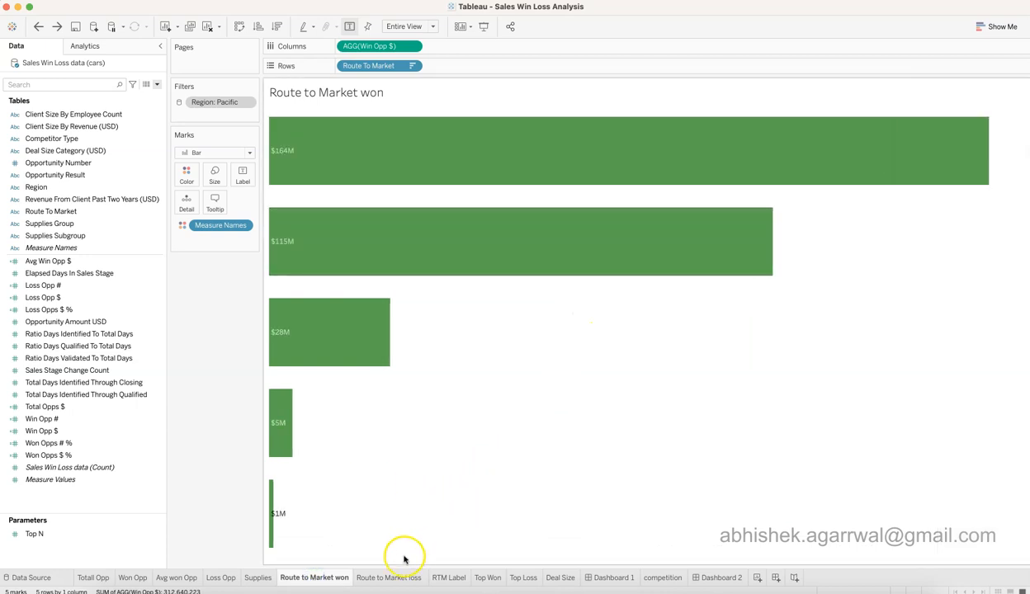
Hide the Measure Names legend on the Route to Market loss worksheet
left_click(400, 579)
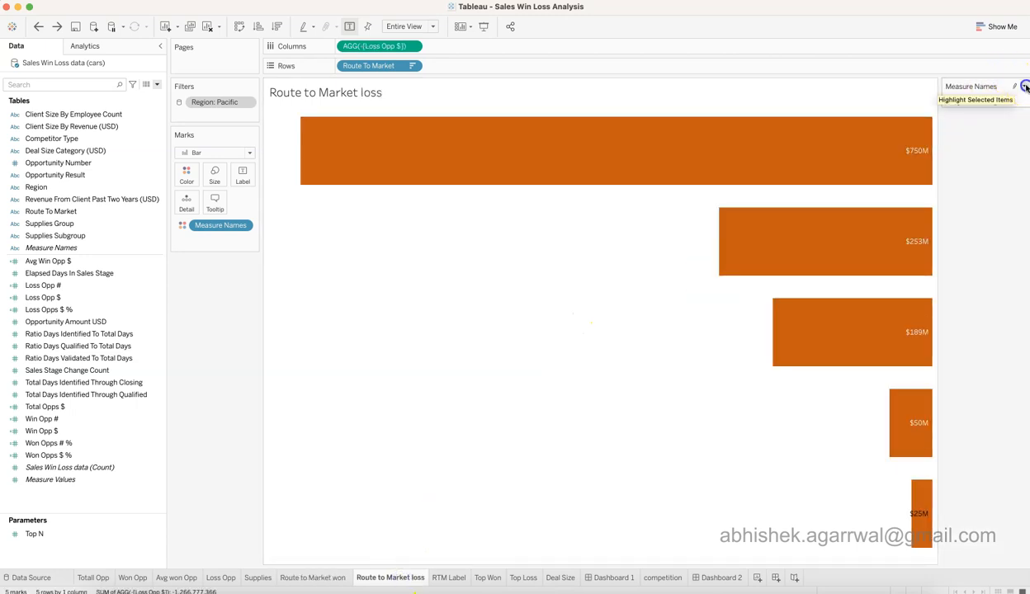
left_click(1024, 86)
left_click(977, 172)
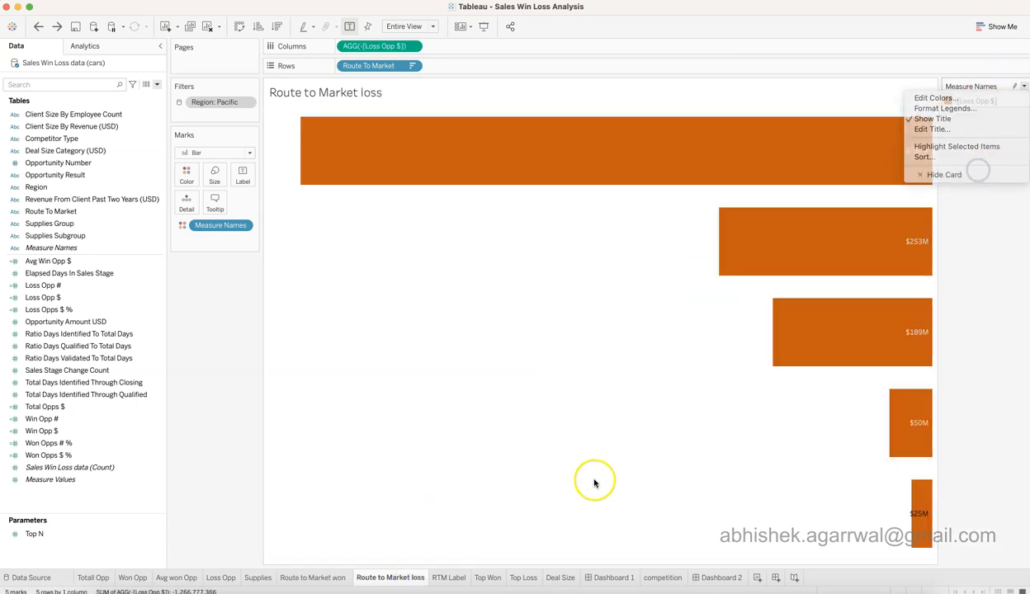
Check the RTM Label, Top Won, Top Loss, Deal Size and competition worksheets for filter and legend cards
left_click(451, 578)
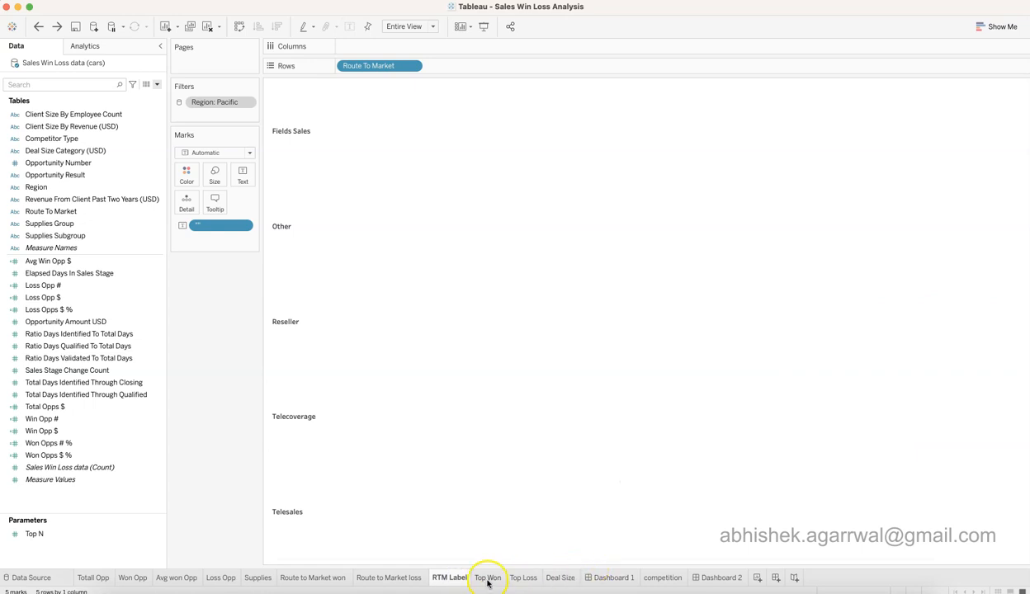
left_click(488, 580)
left_click(524, 579)
left_click(560, 579)
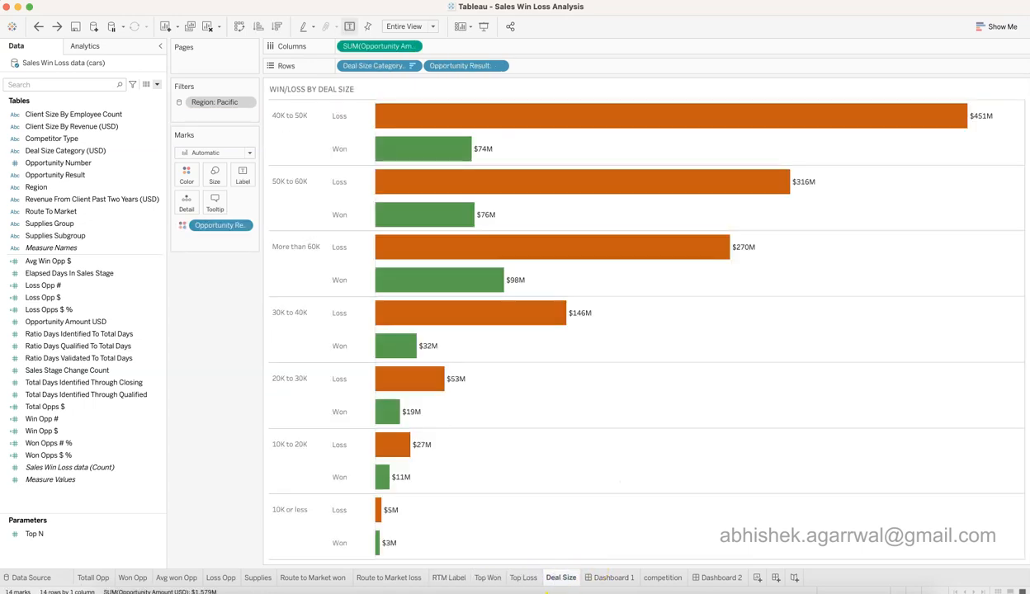
left_click(663, 578)
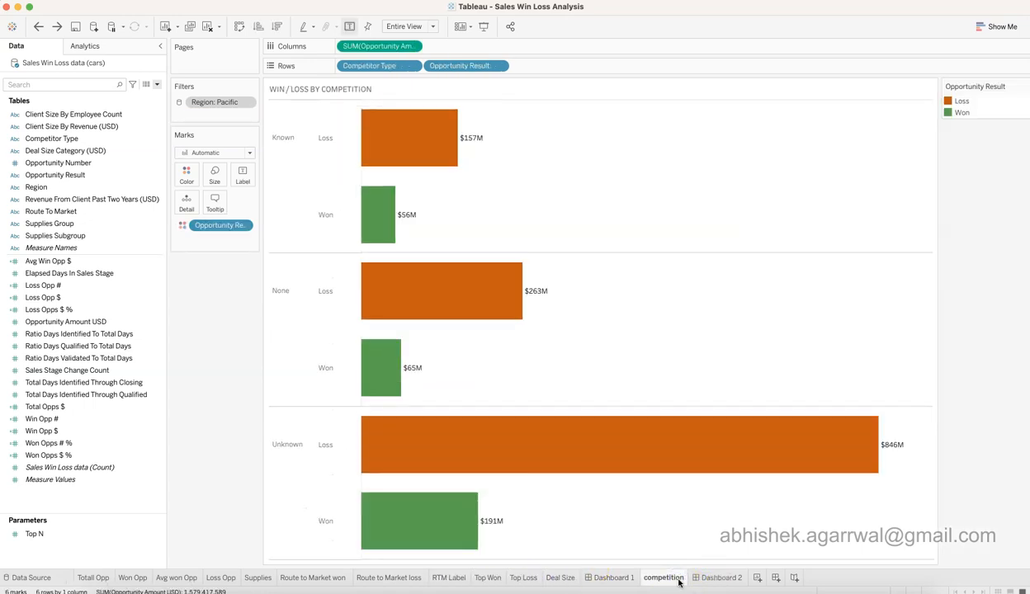
left_click(612, 578)
Place the Totall Opp, Won Opp, Avg won Opp and Loss Opp sheets side by side beneath the title on Dashboard 2
left_click(715, 578)
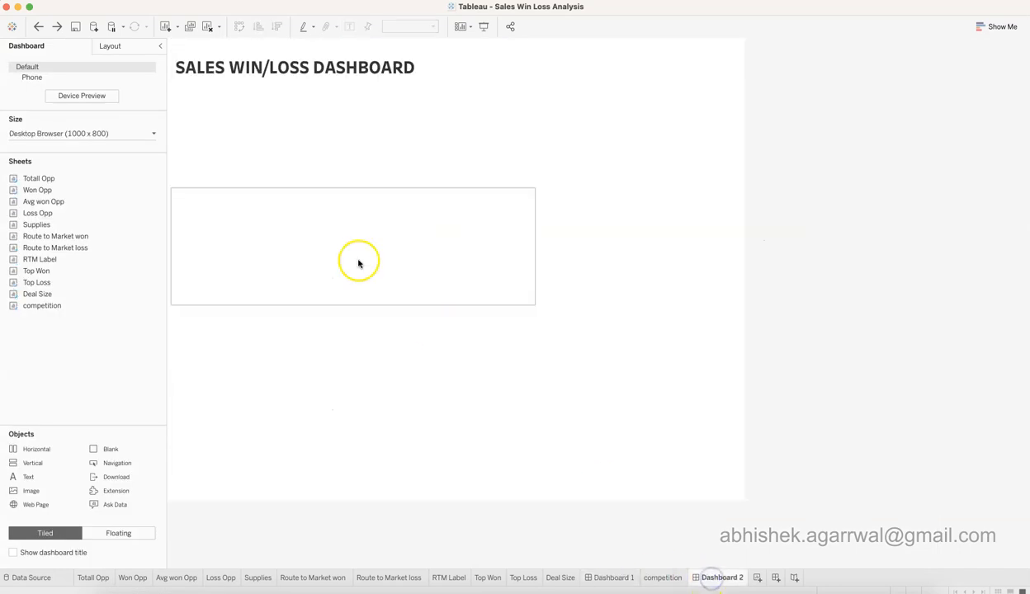
left_click_drag(76, 176, 212, 130)
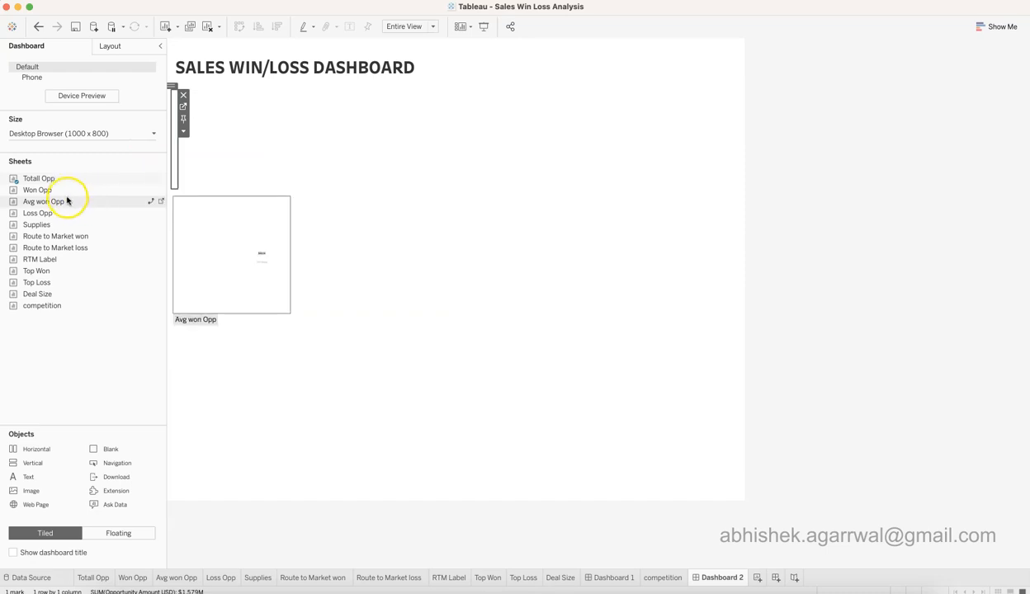
left_click_drag(67, 192, 230, 138)
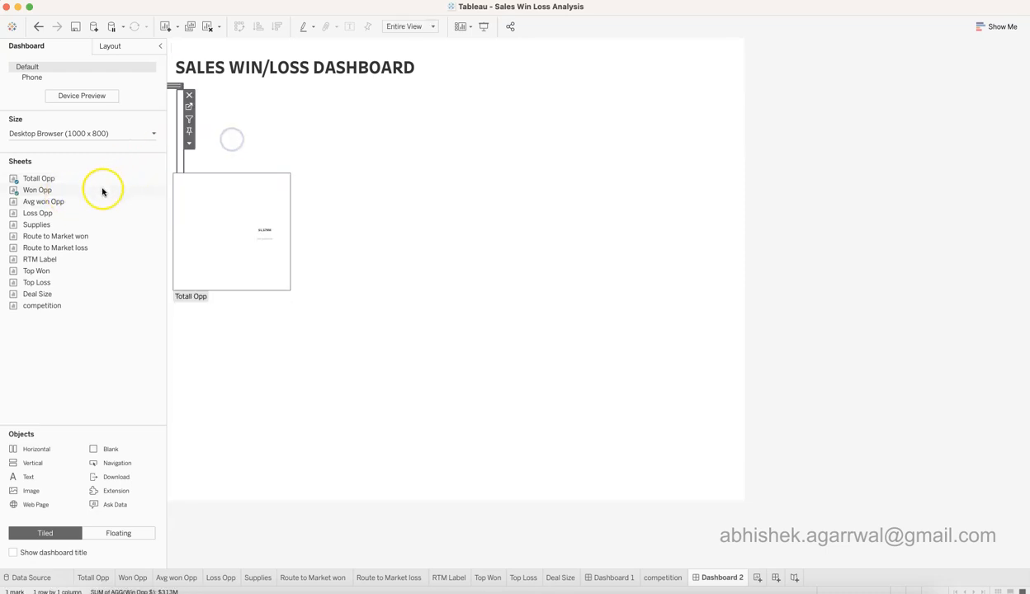
left_click_drag(90, 200, 345, 134)
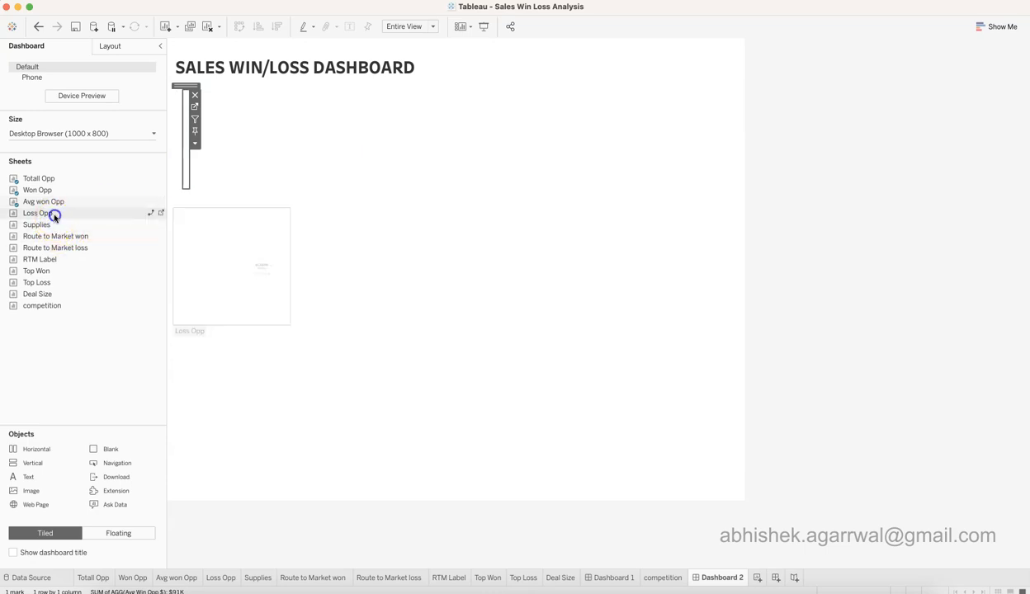
left_click_drag(54, 217, 346, 133)
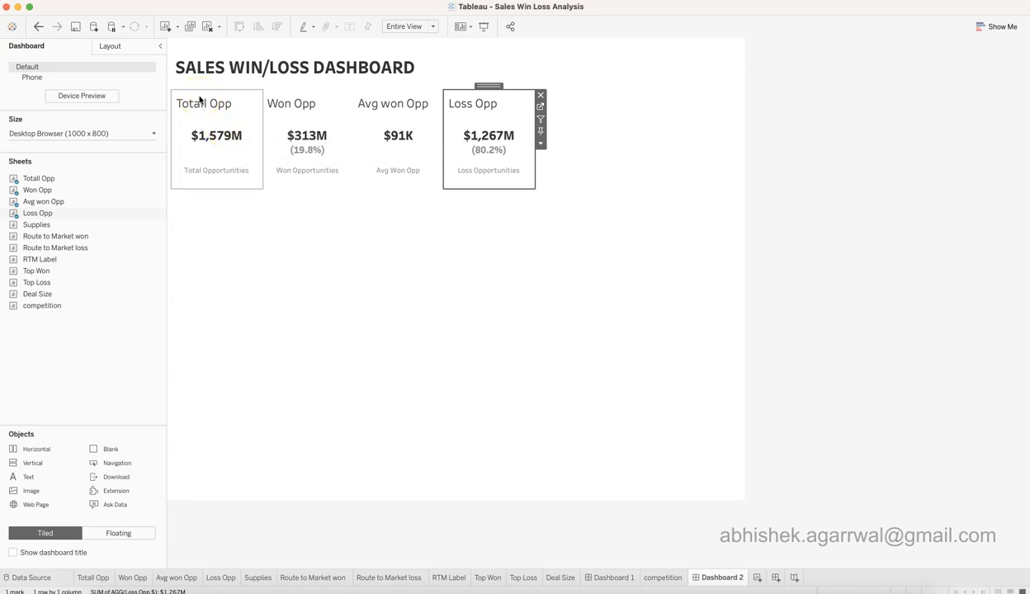
Hide the sheet titles of the Totall Opp, Won Opp, Avg won Opp and Loss Opp tiles
left_click(199, 106)
right_click(199, 107)
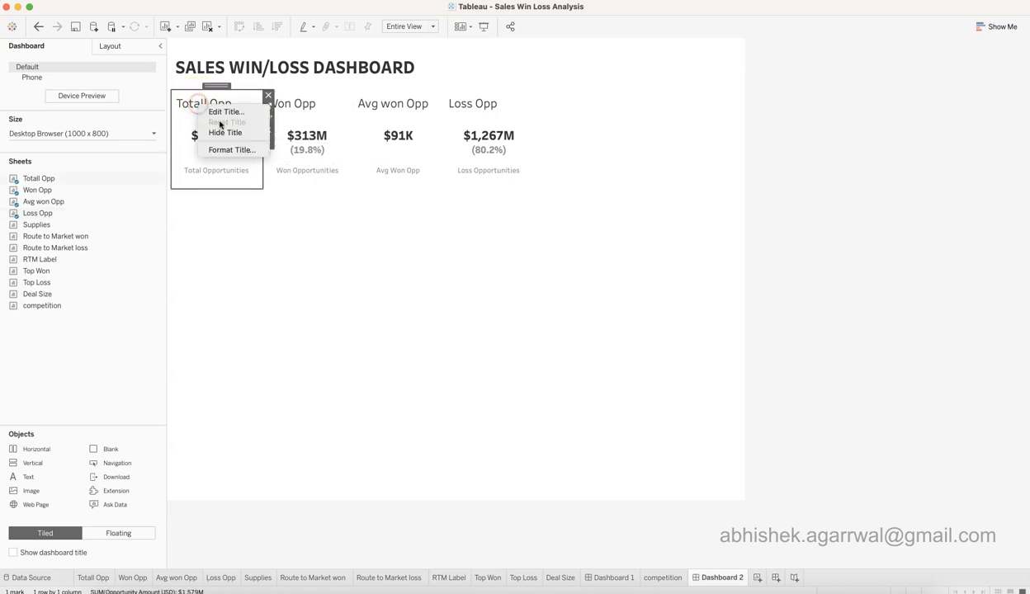
left_click(220, 132)
right_click(301, 105)
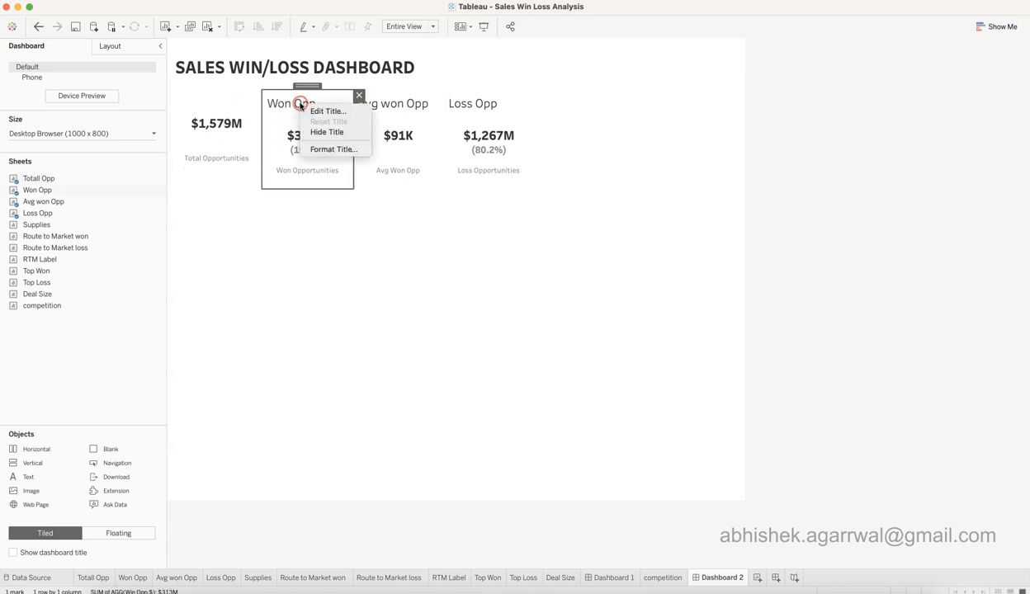
left_click(324, 131)
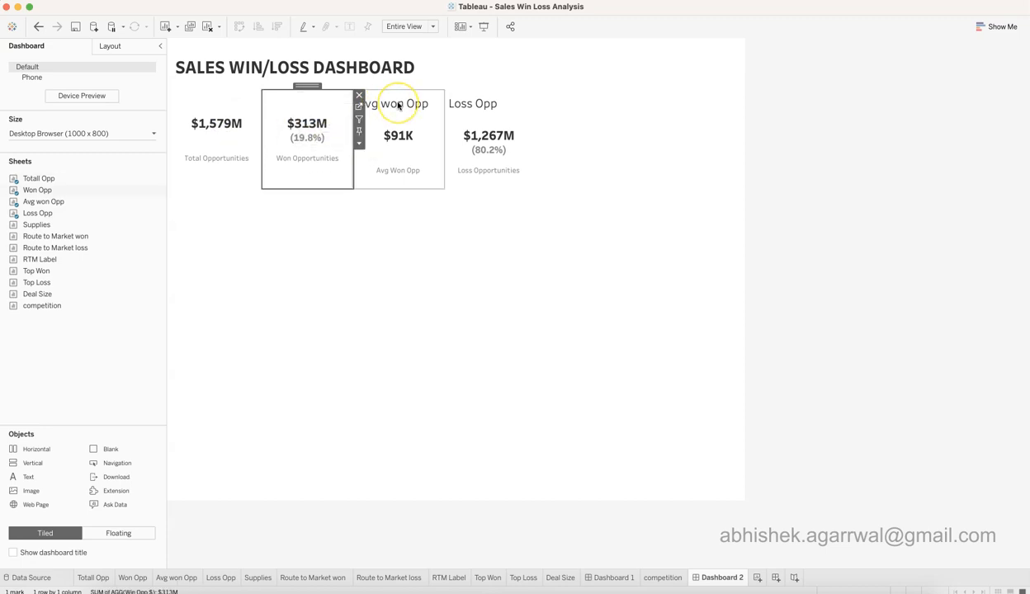
left_click(400, 104)
right_click(402, 102)
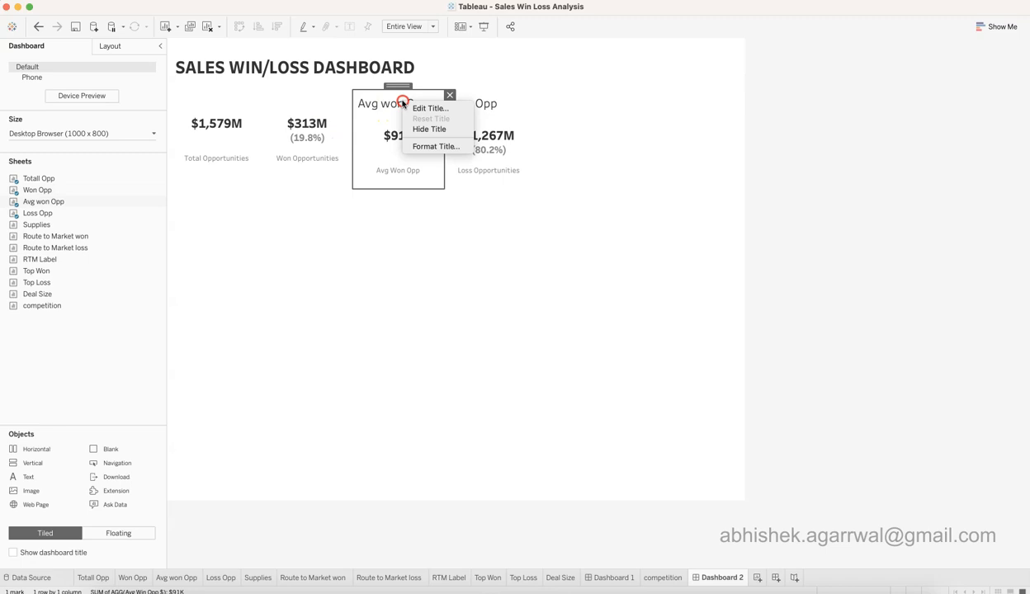
left_click(425, 127)
left_click(492, 106)
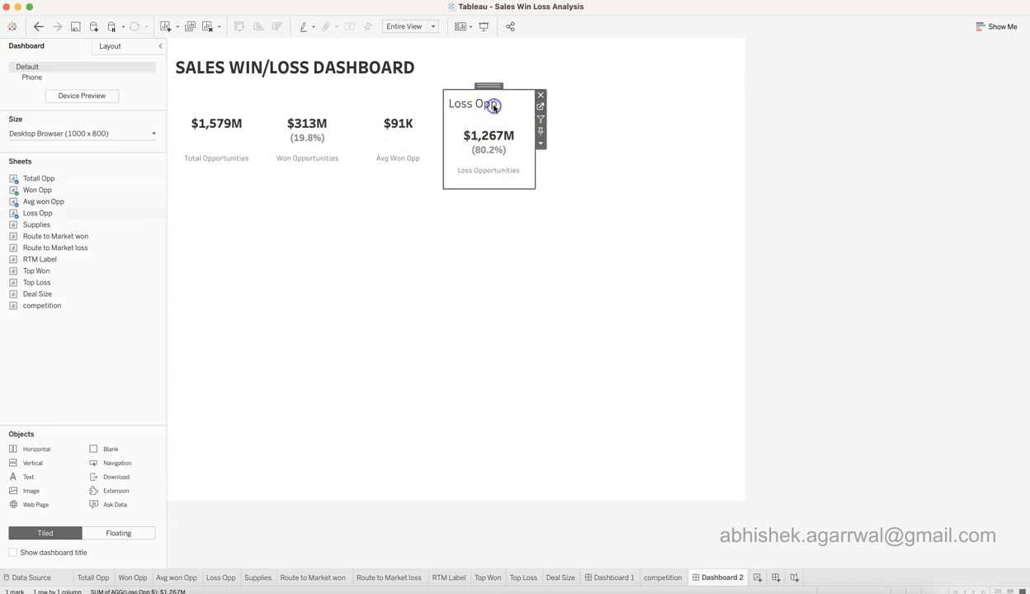
right_click(481, 104)
left_click(505, 129)
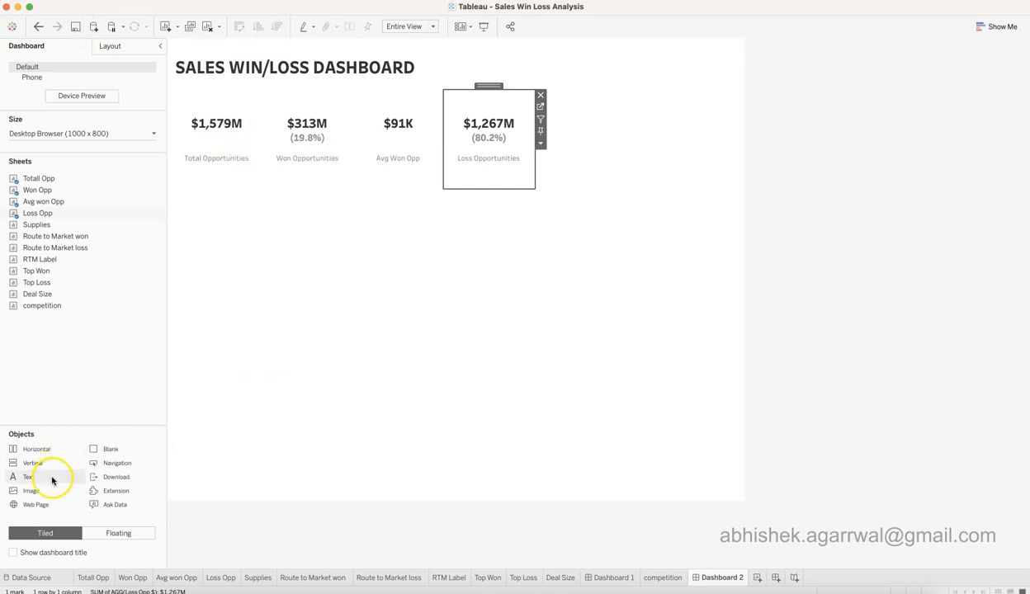
Insert deal icon.png, fitted and centered, above the Totall Opp figure and shrink it to a small icon
left_click_drag(53, 479, 223, 113)
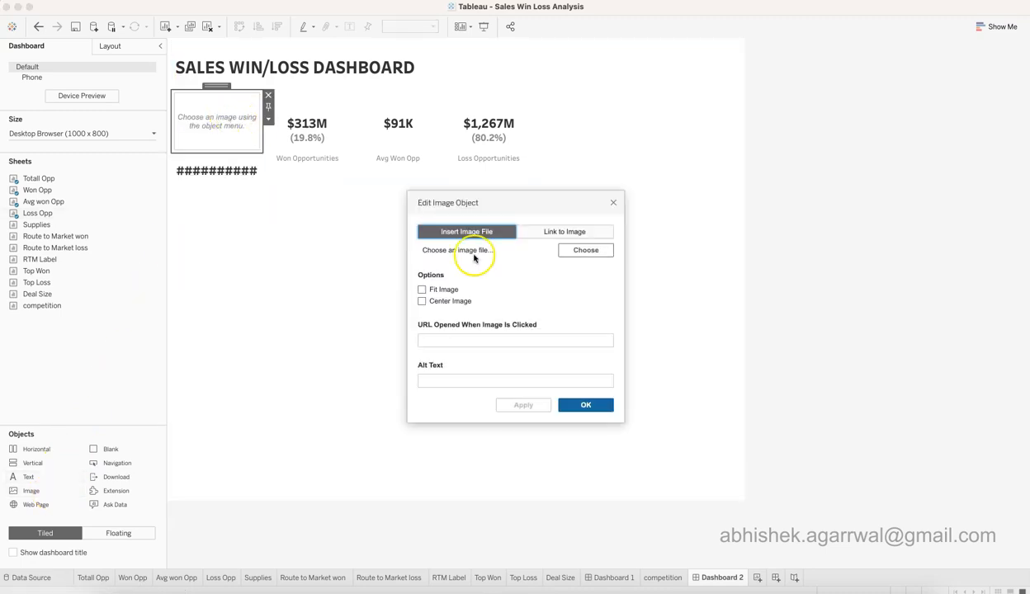
left_click(449, 291)
left_click(445, 302)
left_click(575, 252)
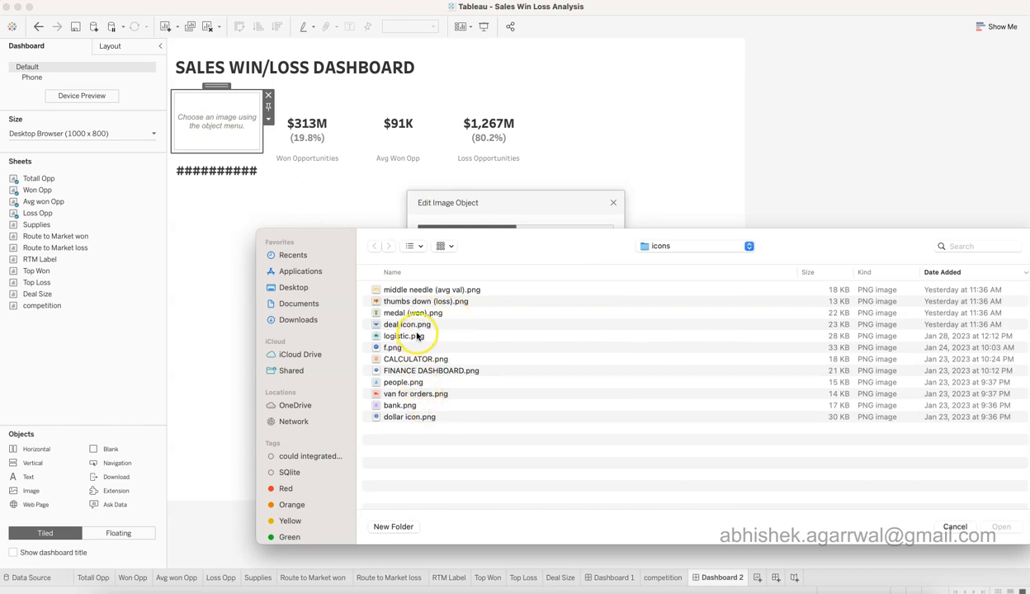
double_click(416, 325)
left_click(584, 404)
left_click_drag(248, 170, 249, 121)
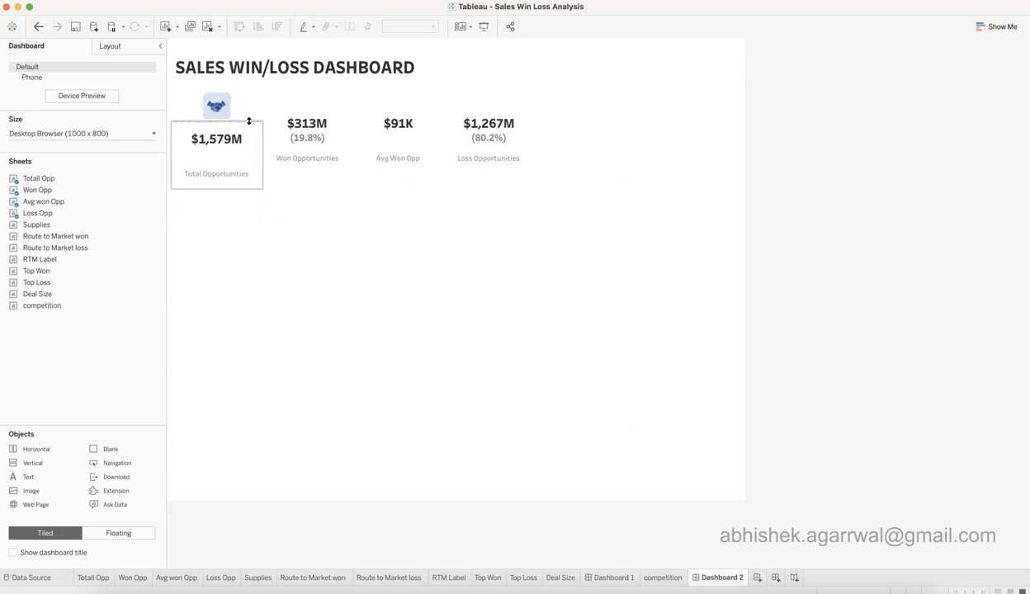
left_click(389, 271)
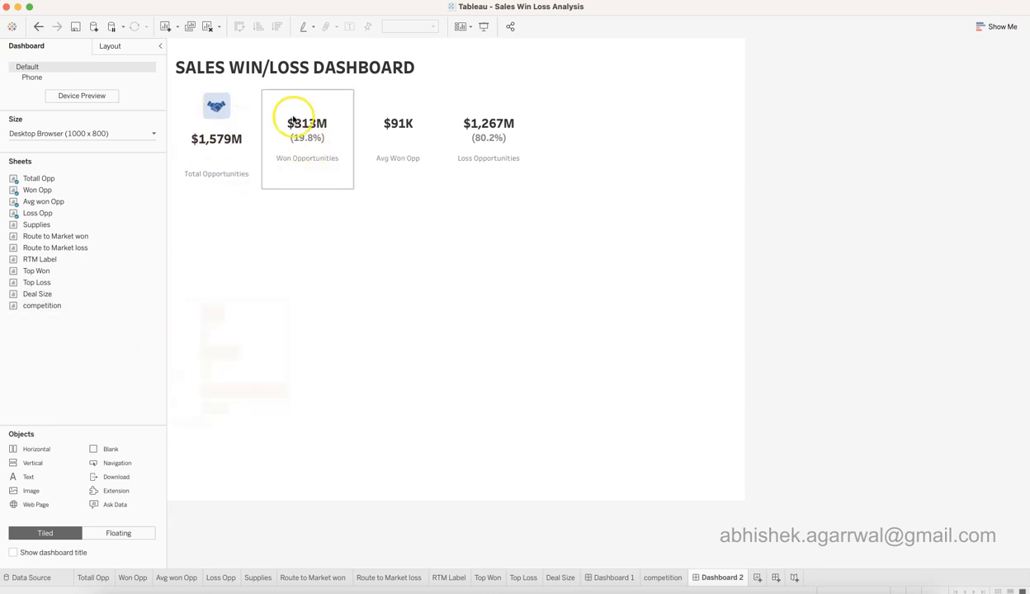
Insert medal (won).png as a fitted, centered image above the Won Opp figure
left_click_drag(49, 493, 320, 113)
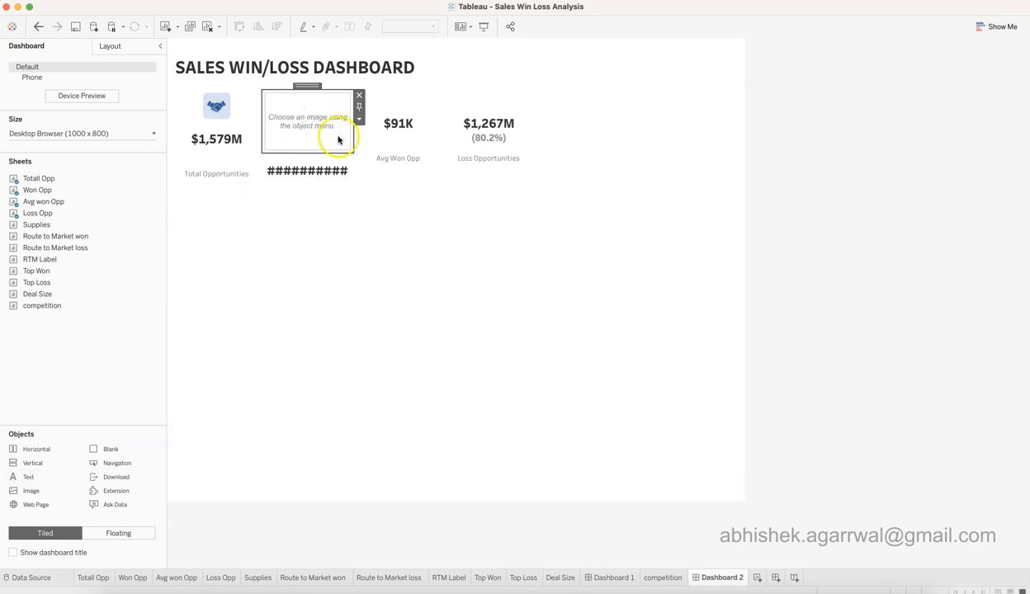
left_click(446, 289)
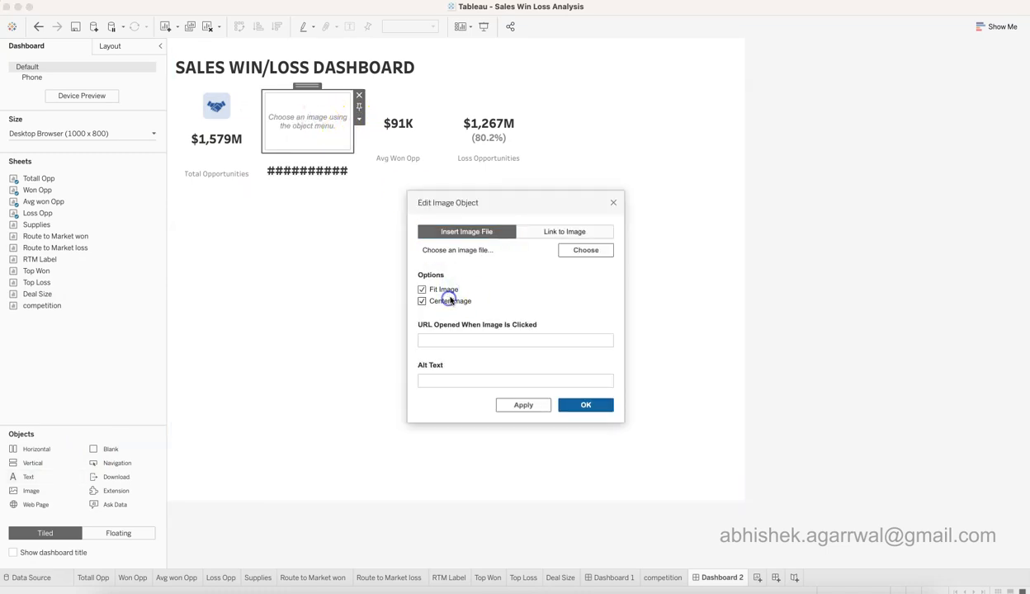
left_click(570, 251)
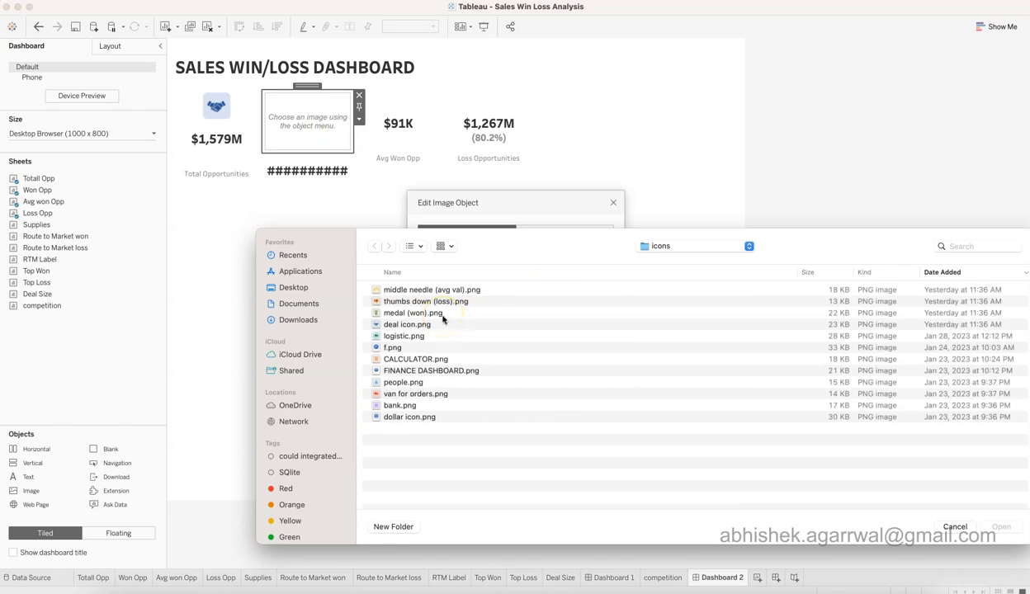
left_click(420, 357)
double_click(413, 315)
left_click(586, 404)
Shrink the medal image's height so the Won Opp amount, percentage and label fit beneath it
left_click_drag(341, 168, 341, 124)
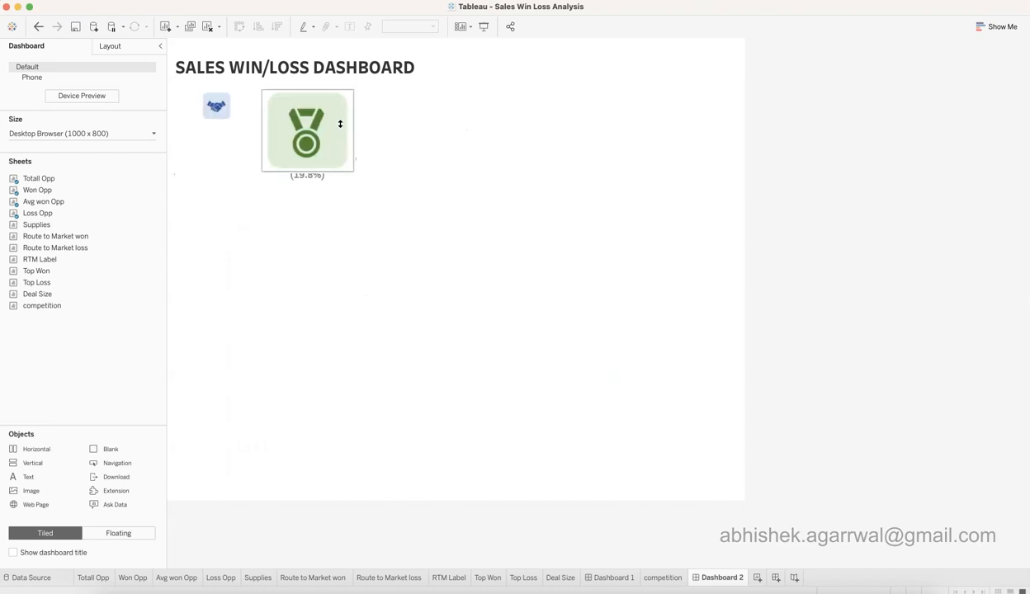
left_click(329, 202)
left_click(321, 137)
left_click_drag(332, 171, 333, 108)
left_click(333, 159)
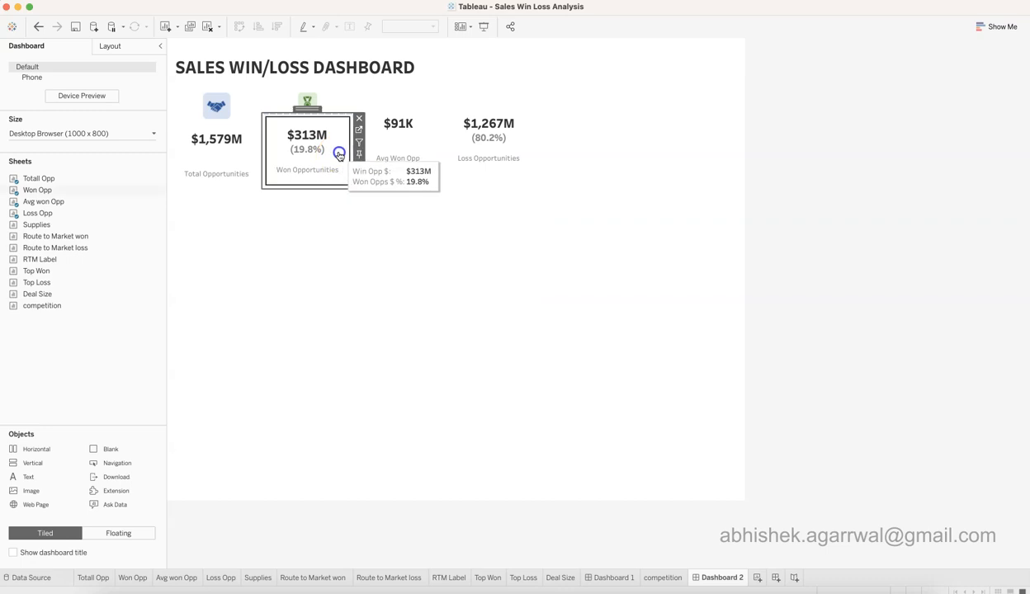
left_click_drag(334, 114, 333, 118)
key("super+z")
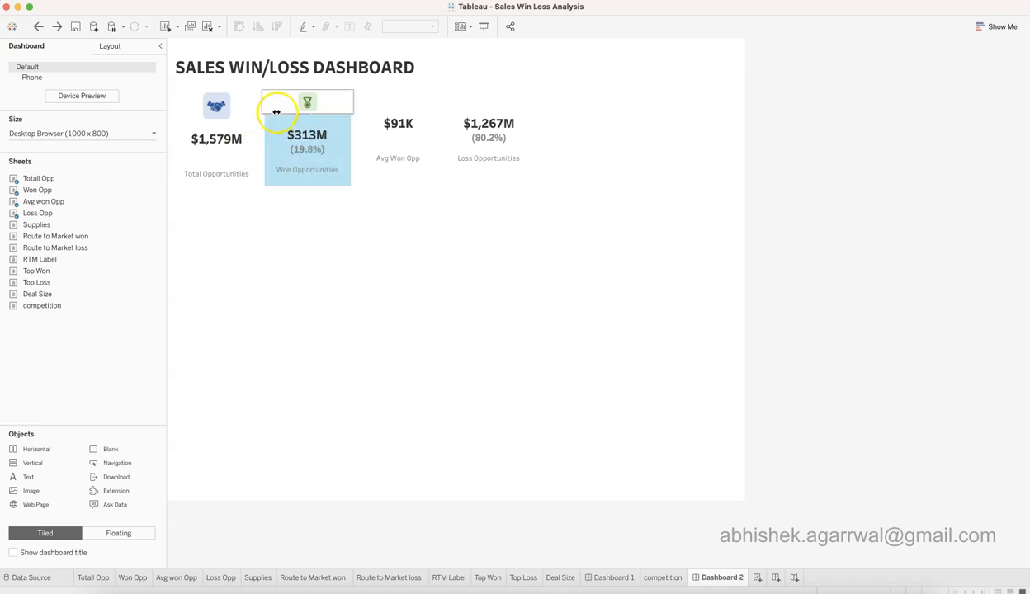
left_click(307, 136)
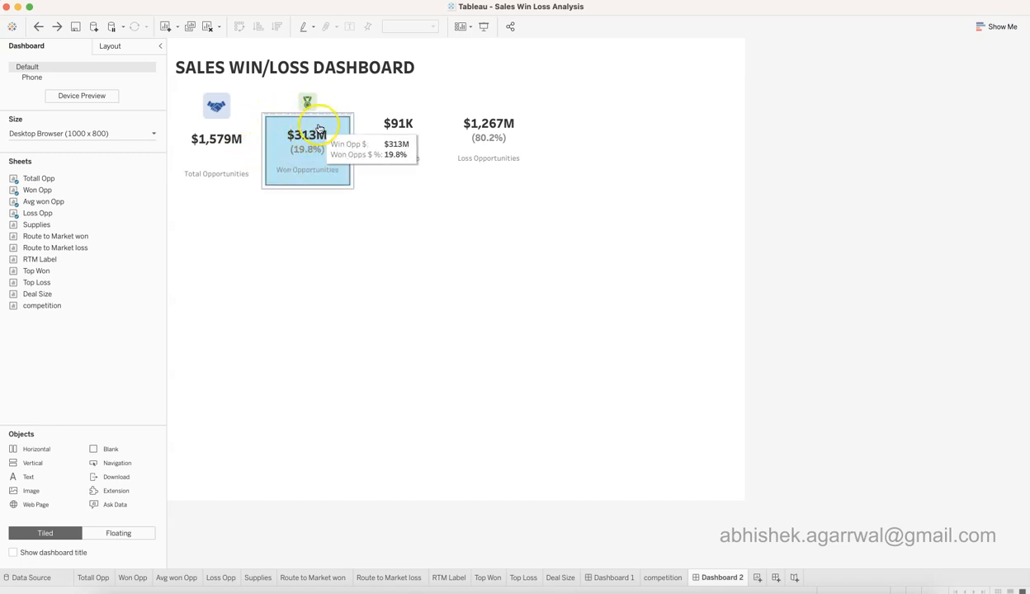
Lower the boundary between the medal image and the Won Opp figure, and distribute the four KPI tiles evenly across their row
left_click_drag(332, 113, 333, 119)
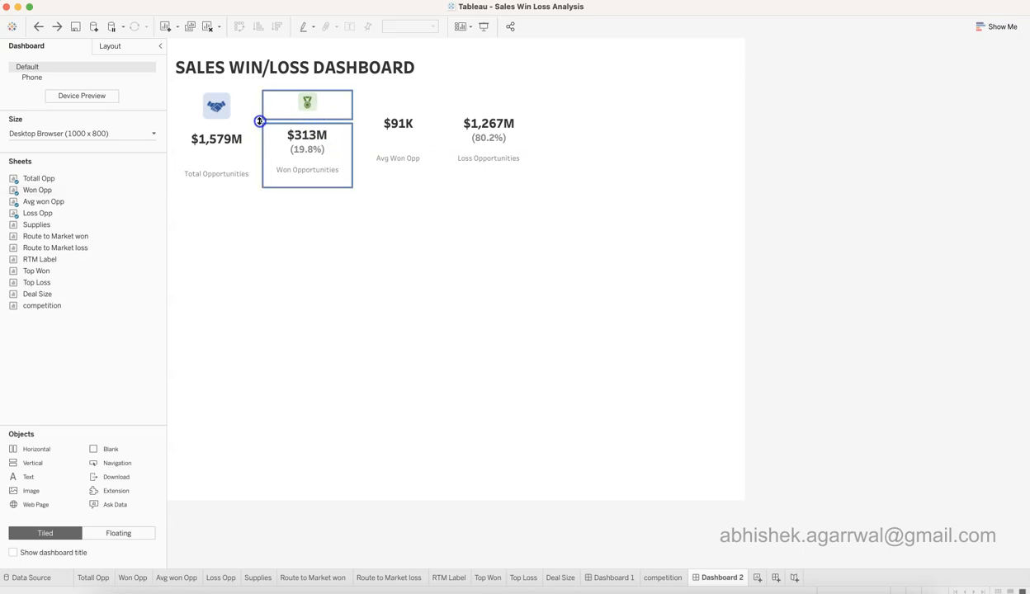
left_click_drag(259, 122, 259, 121)
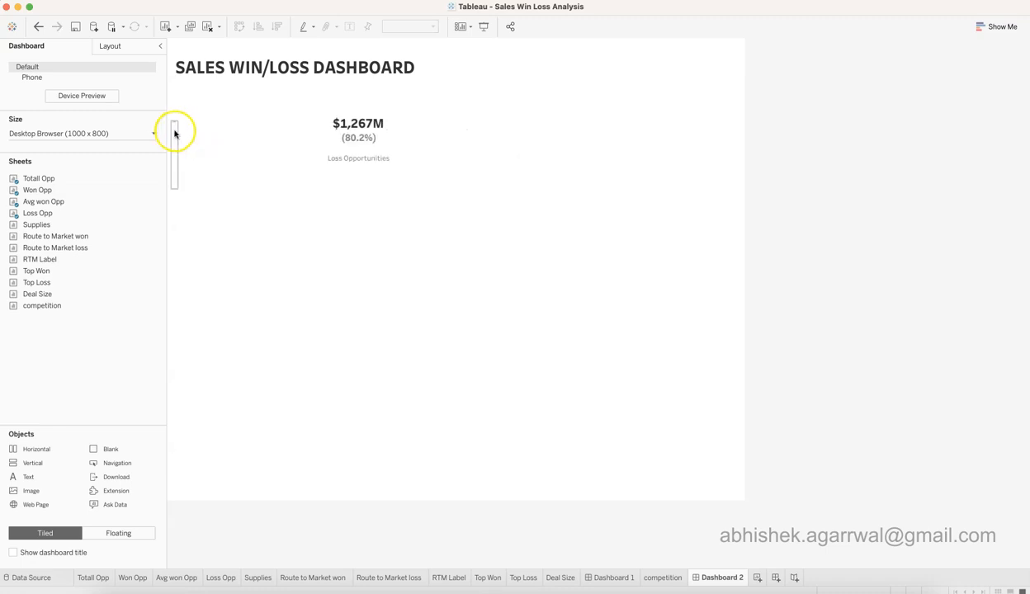
left_click(185, 131)
left_click_drag(185, 130, 281, 133)
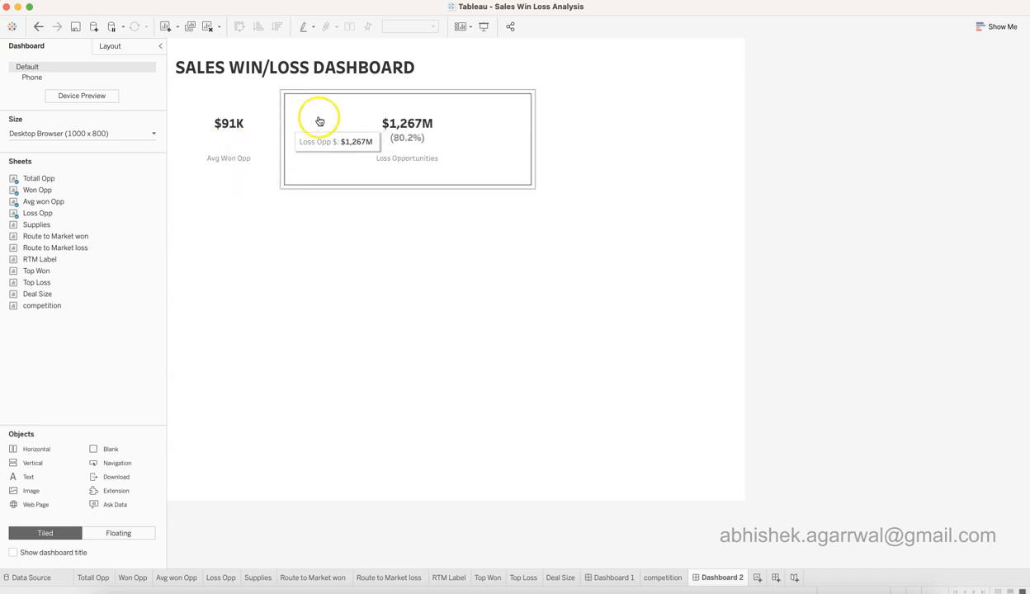
left_click(484, 116)
mouse_move(412, 85)
left_mouse_down()
mouse_move(545, 131)
mouse_move(416, 86)
left_mouse_up()
left_click(540, 120)
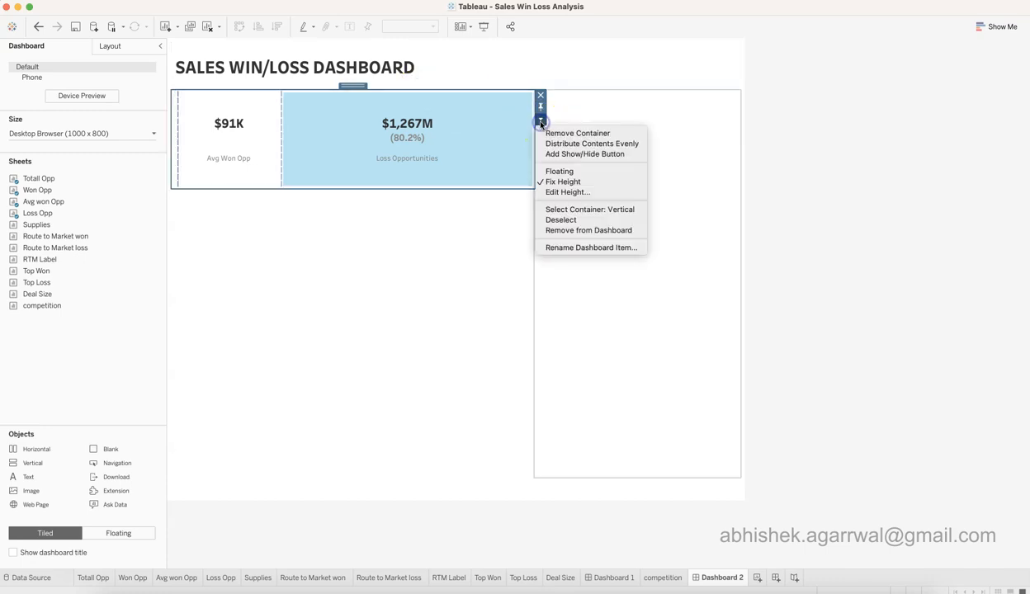
left_click(582, 145)
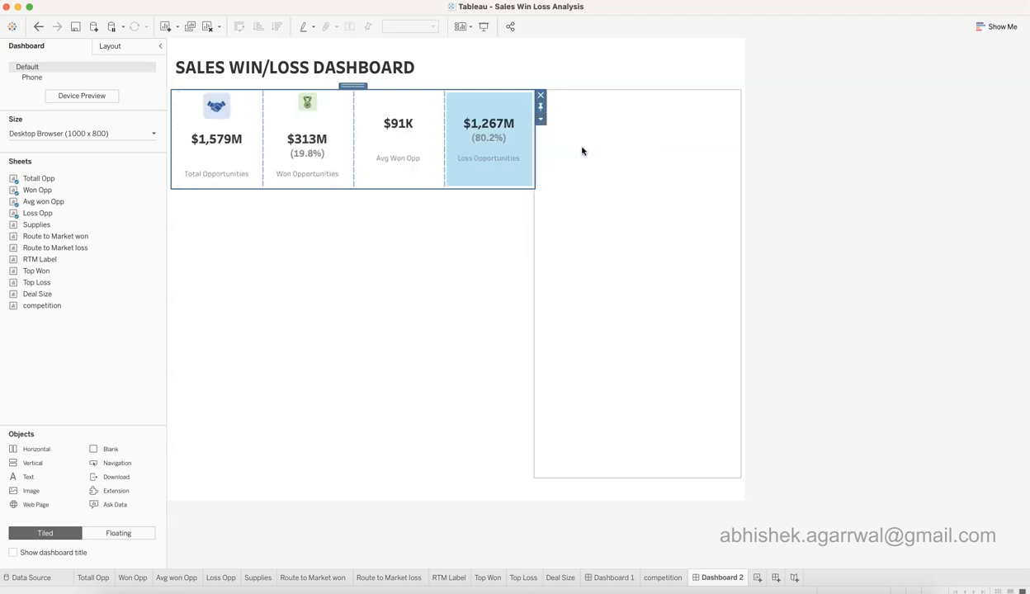
Distribute the contents of the container holding the medal image evenly so the icon fills its space
left_click(328, 120)
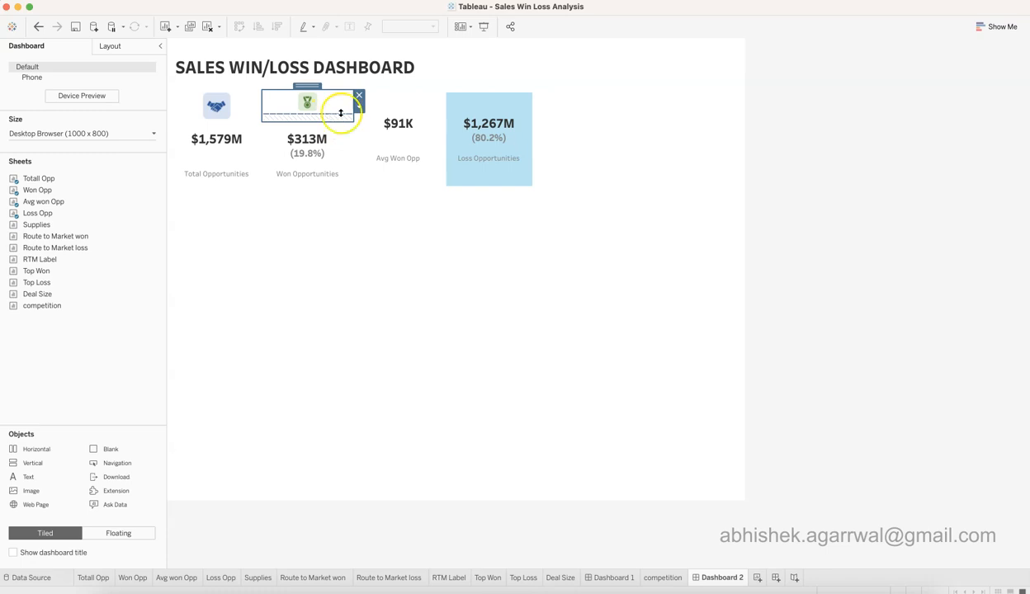
left_click(359, 107)
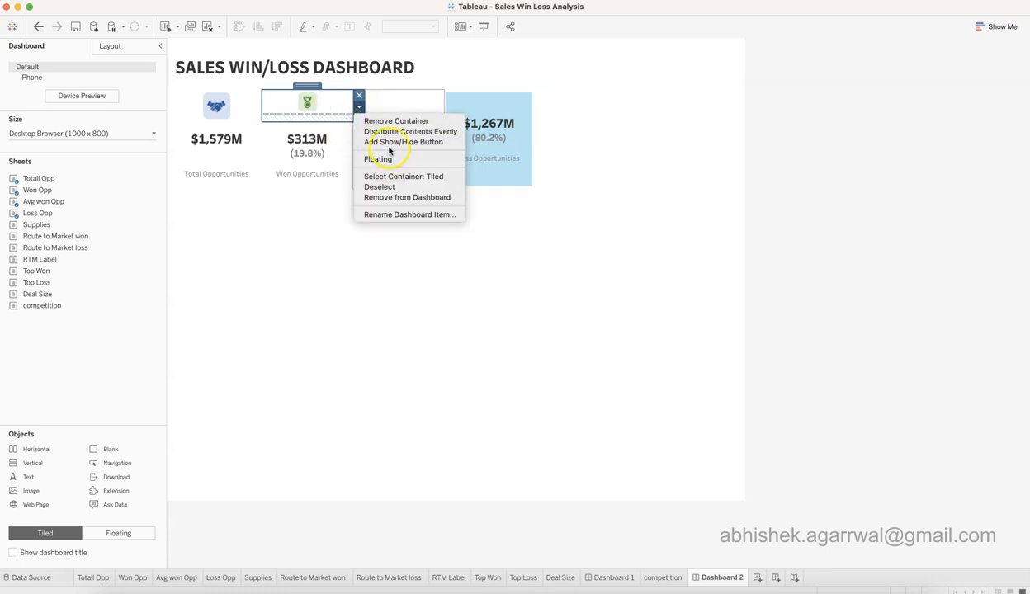
left_click(391, 131)
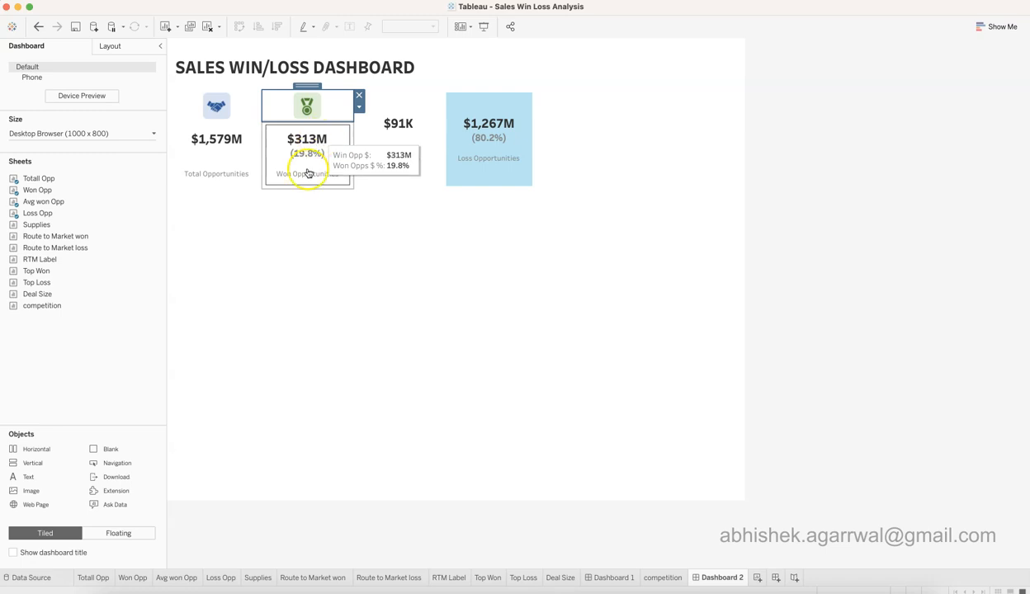
left_click(279, 237)
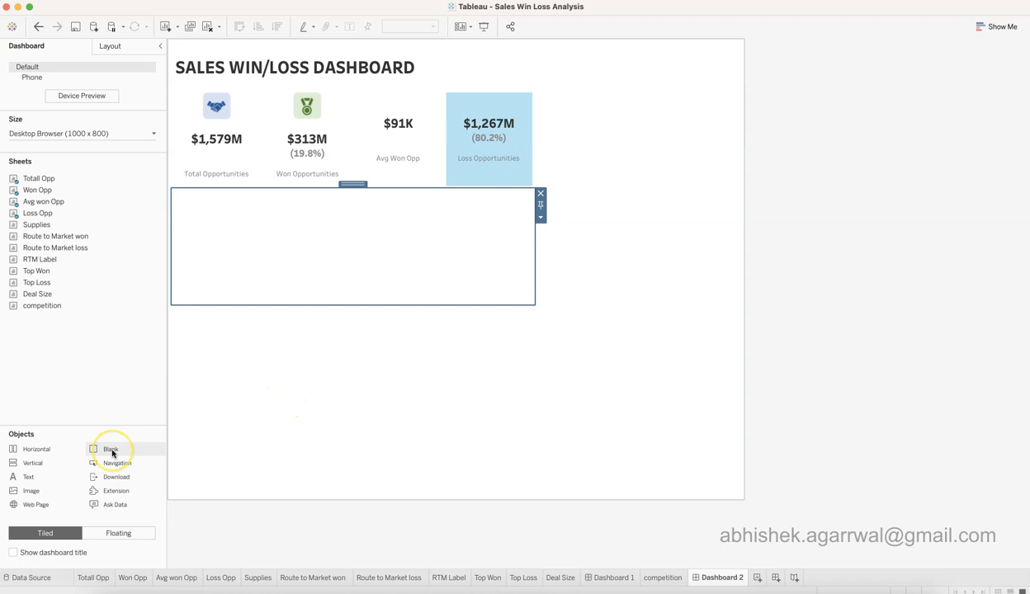
Insert middle needle (avg val).png, fitted and centered, above the Avg Won Opp figure and shrink it to match the neighbouring icons
left_click(404, 103)
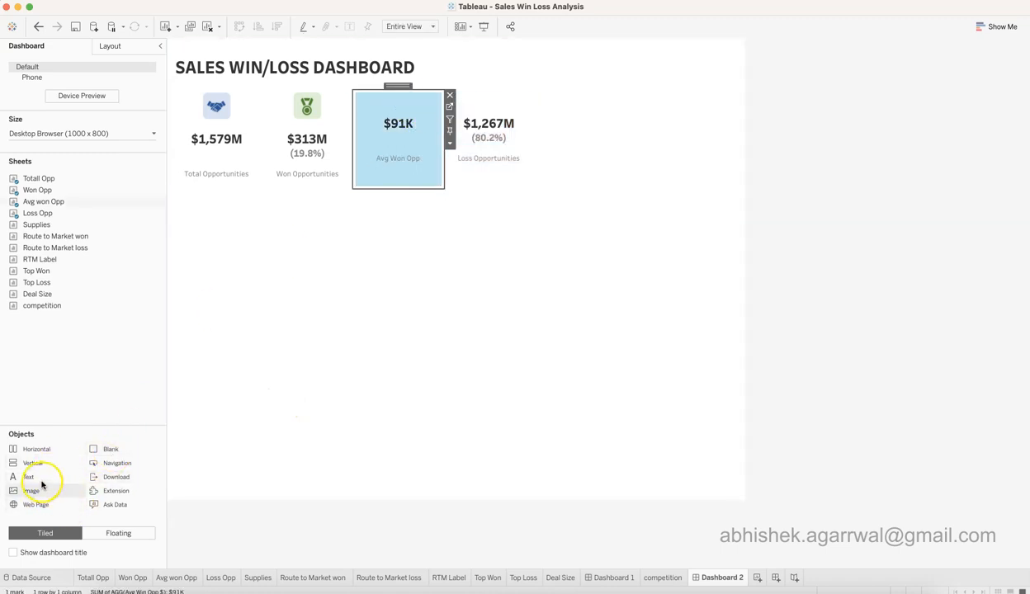
left_click_drag(33, 478, 391, 109)
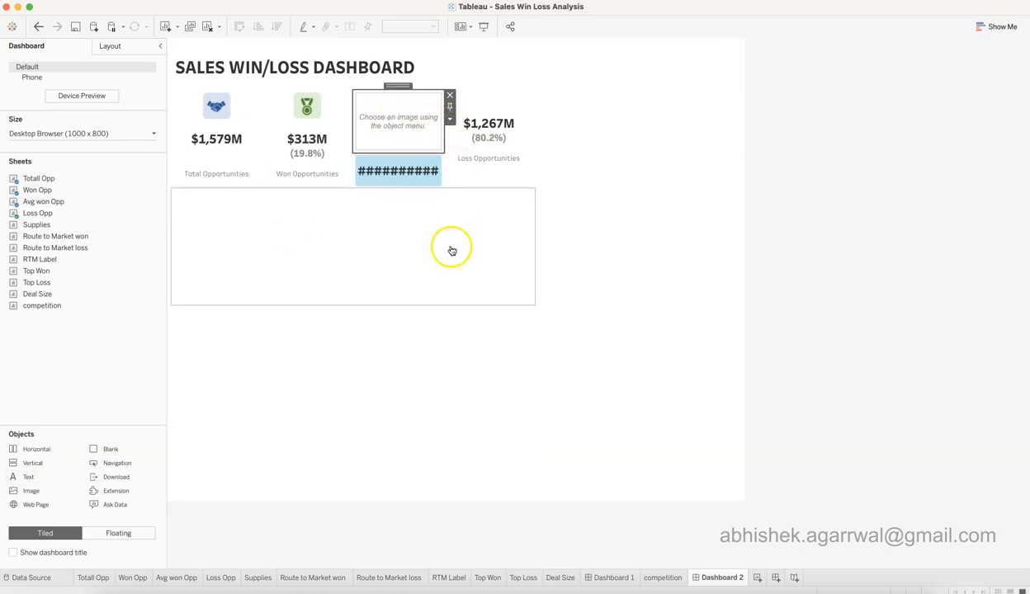
left_click(446, 290)
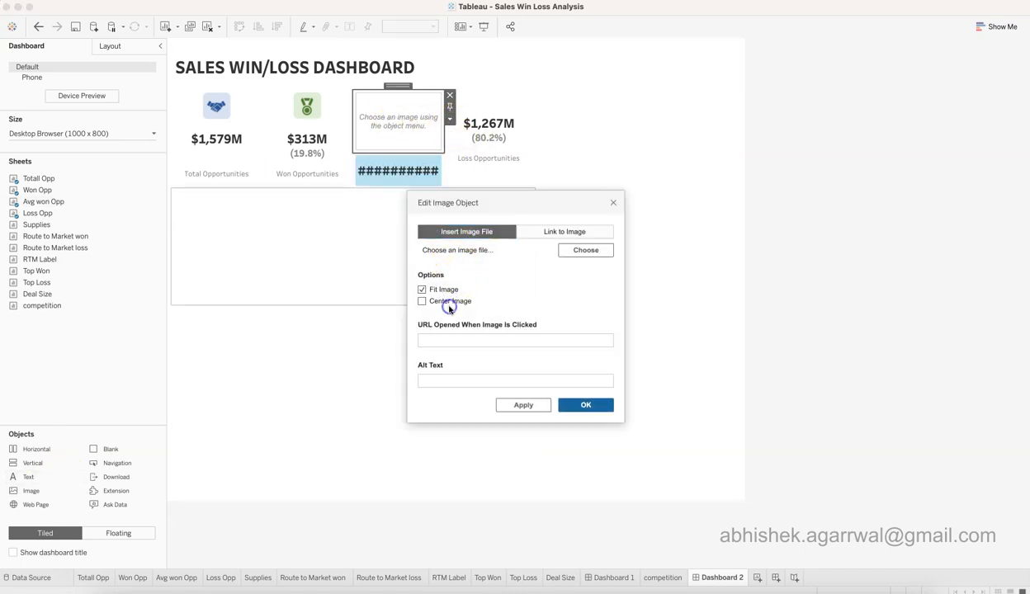
left_click(591, 250)
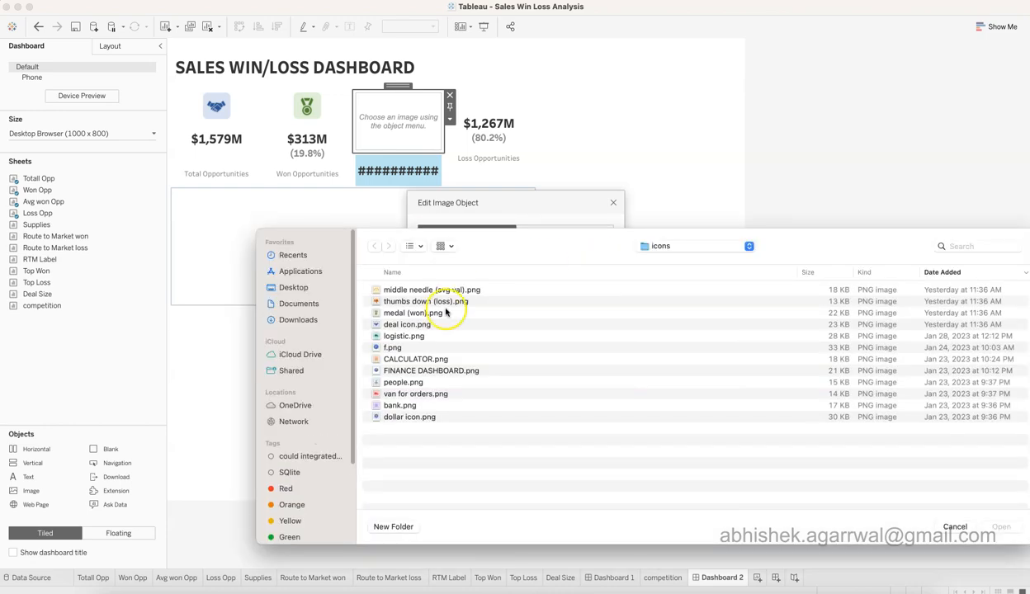
left_click(422, 395)
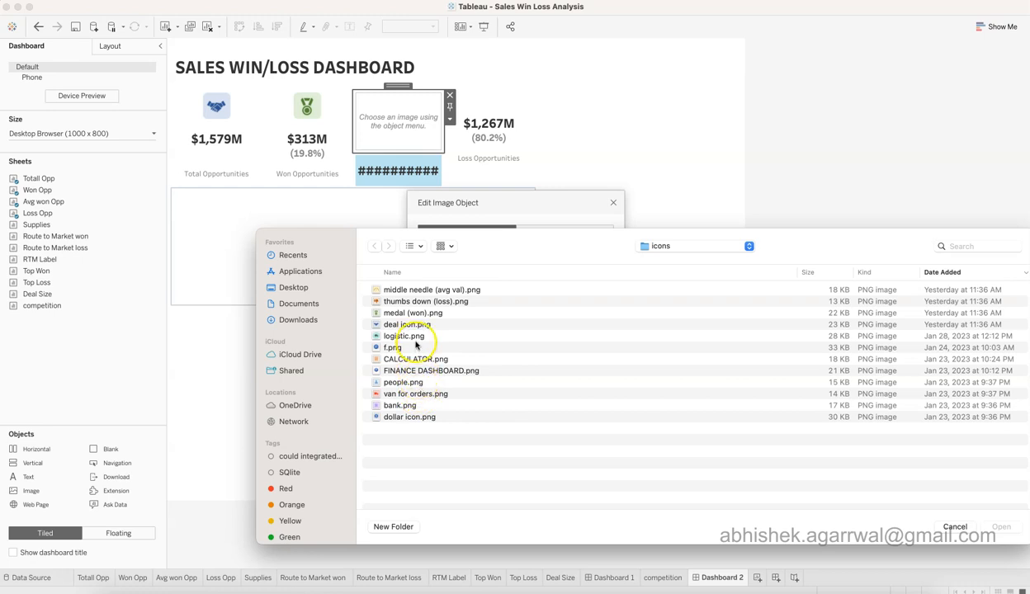
double_click(413, 289)
left_click(584, 405)
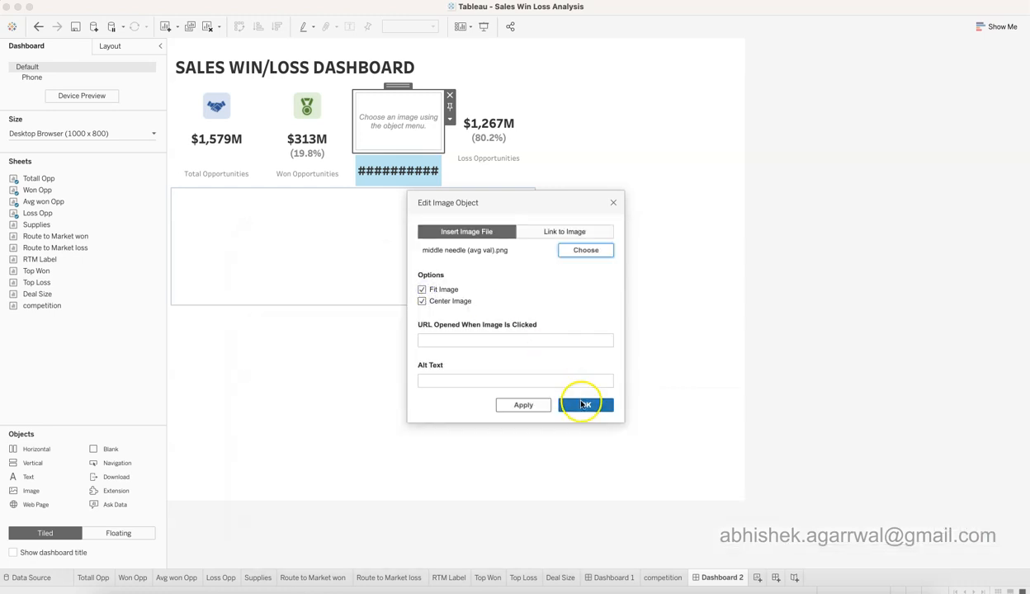
left_click_drag(406, 172, 406, 122)
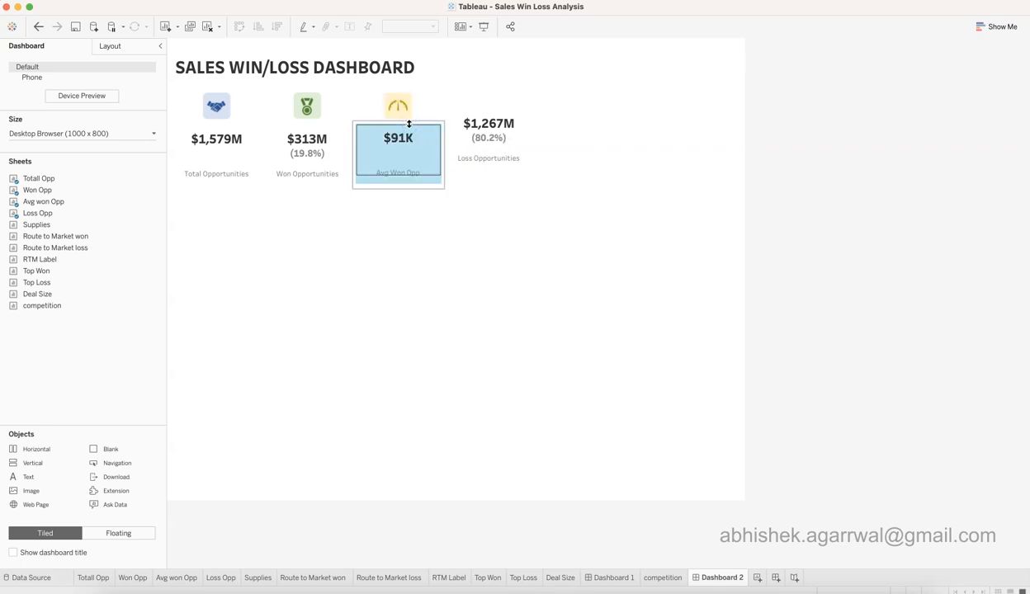
left_click(416, 157)
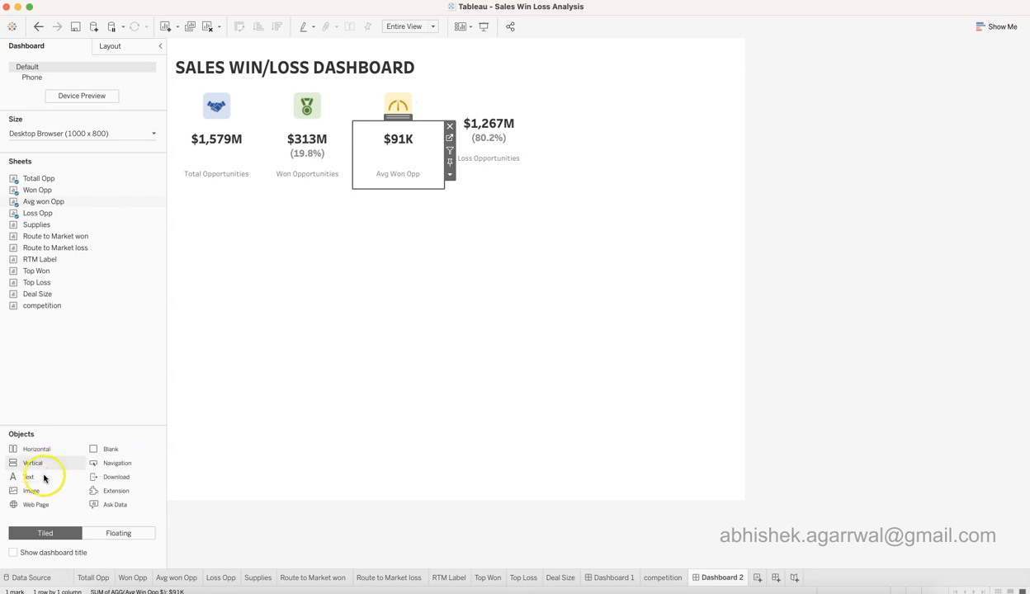
Insert thumbs down (loss).png, fitted and centered, above the Loss Opp figure and shrink it to match the other icons
left_click_drag(41, 489, 496, 97)
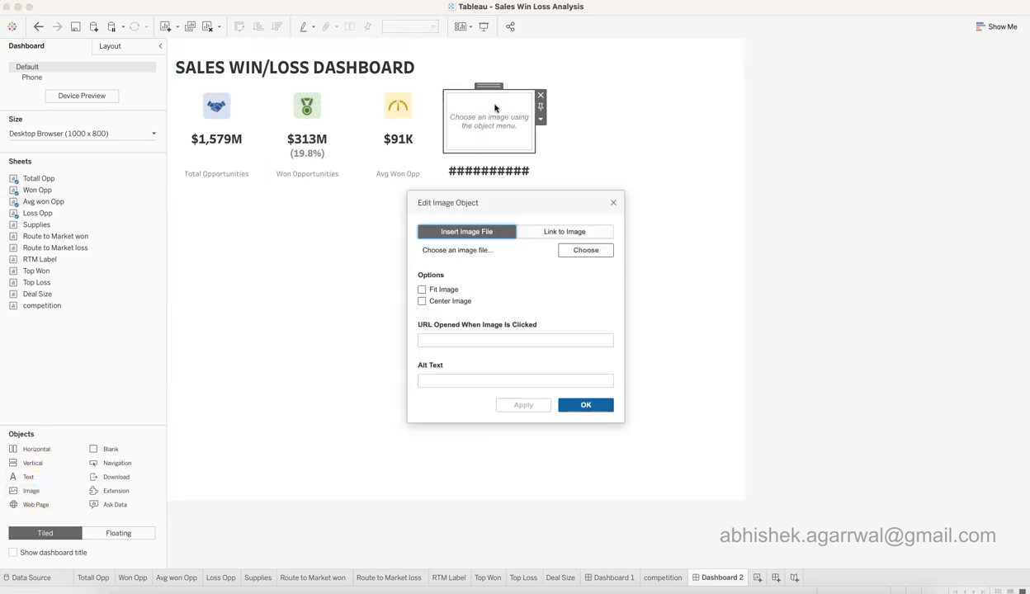
left_click(443, 289)
left_click(597, 255)
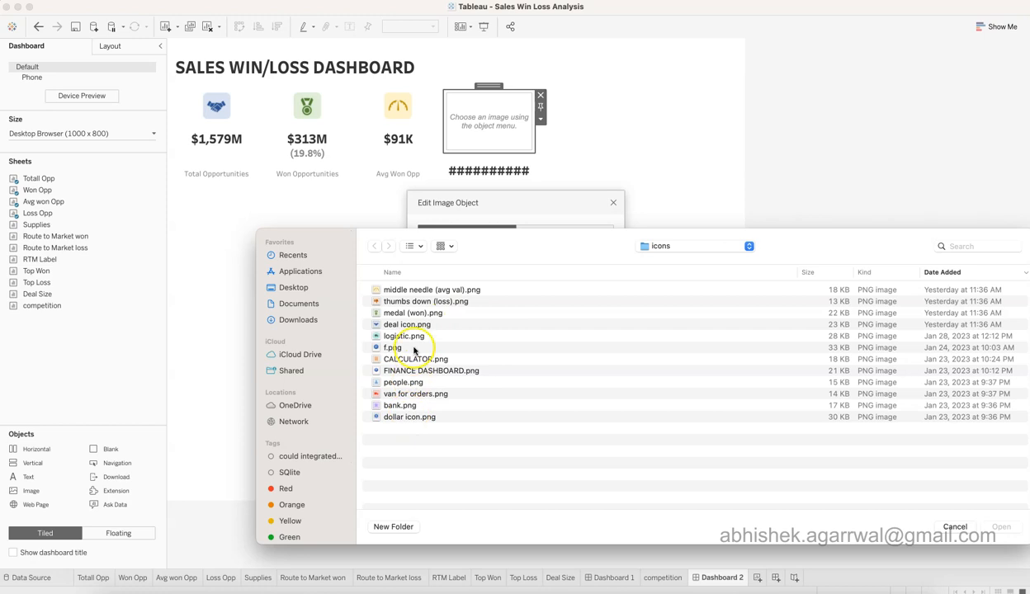
double_click(408, 302)
left_click(587, 404)
left_click_drag(519, 178, 524, 123)
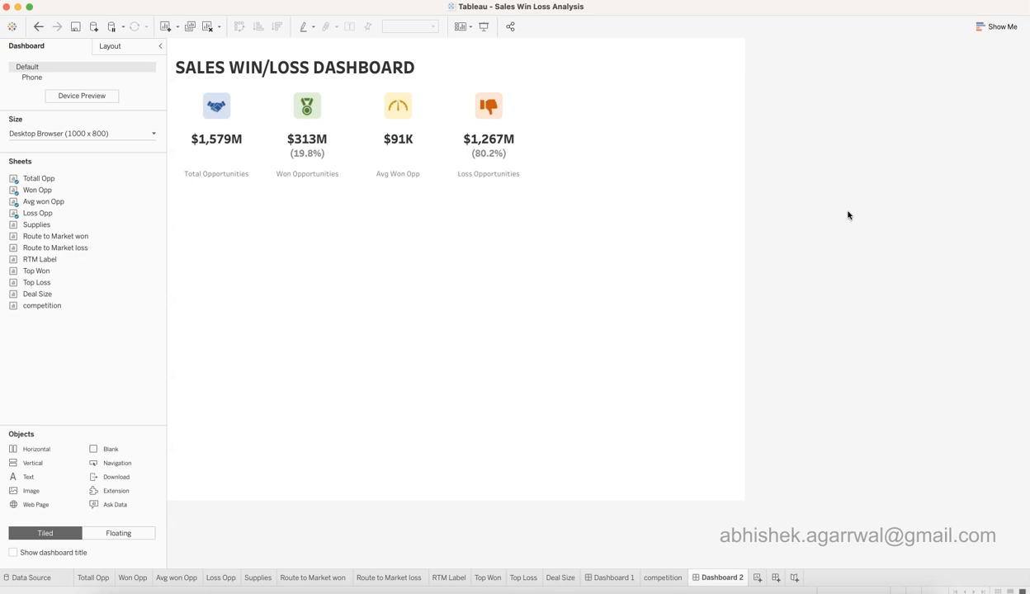
Place the Route to Market loss, RTM Label and Route to Market won sheets side by side, in that order, beneath the KPI tiles
left_click_drag(848, 216, 424, 263)
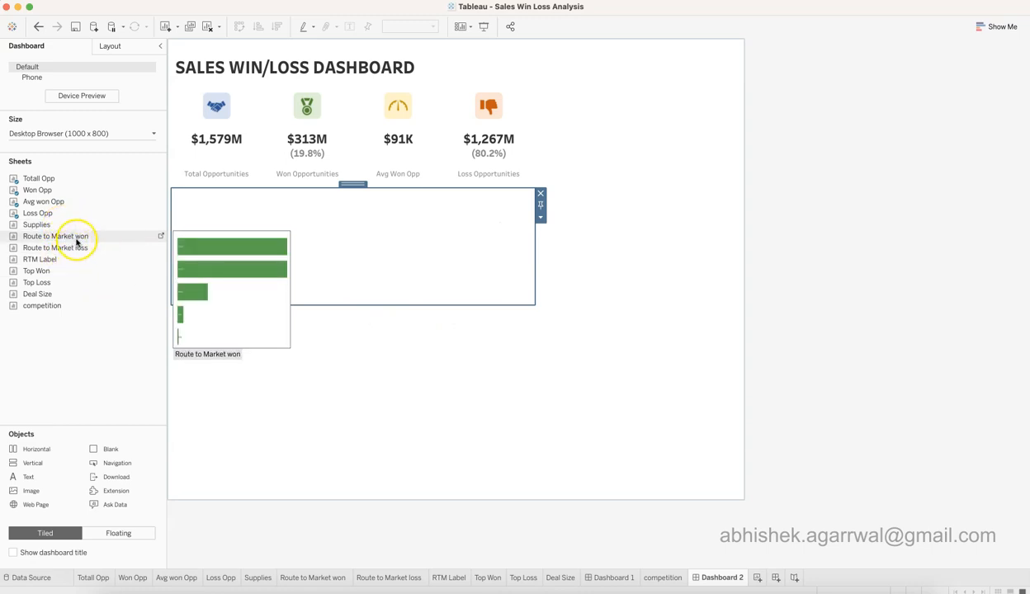
left_click_drag(76, 242, 291, 244)
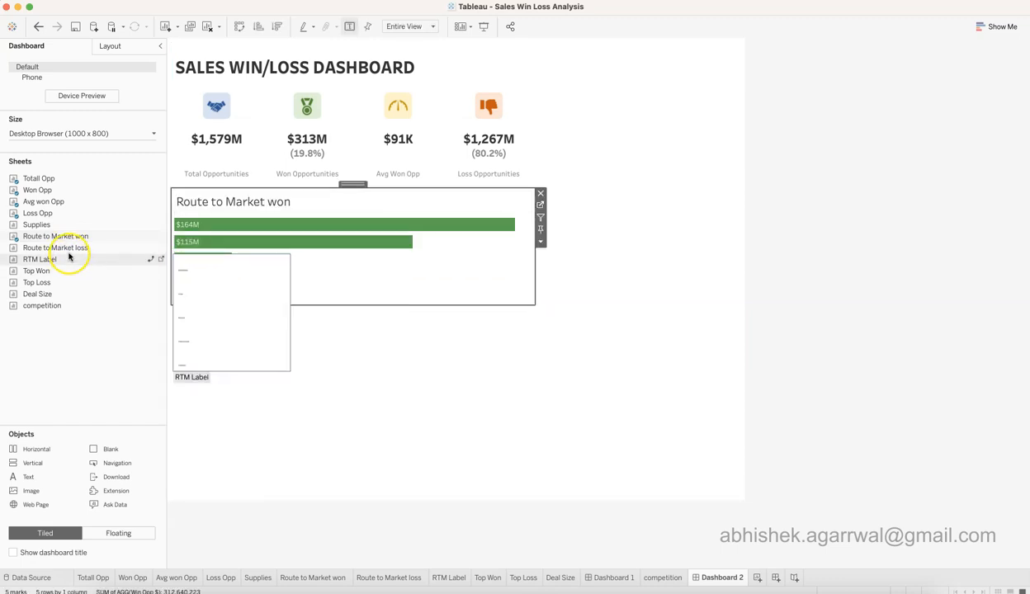
left_click_drag(68, 261, 203, 229)
mouse_move(71, 247)
left_mouse_down()
mouse_move(124, 232)
mouse_move(207, 242)
left_mouse_up()
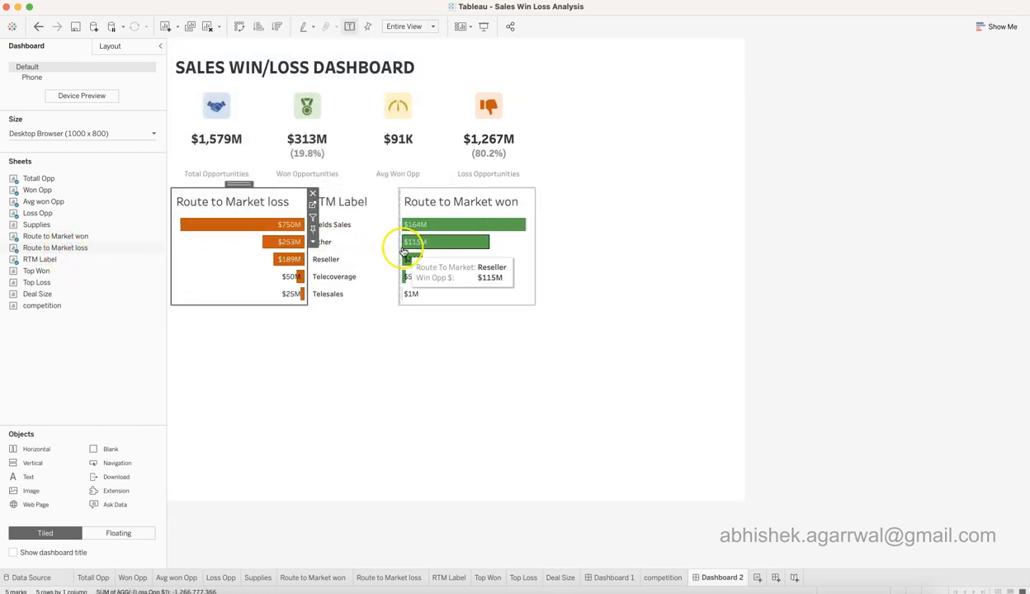
Resize the three route-to-market sheets so RTM Label is a narrow column between a wide loss chart and a narrower won chart
left_click_drag(400, 224, 445, 244)
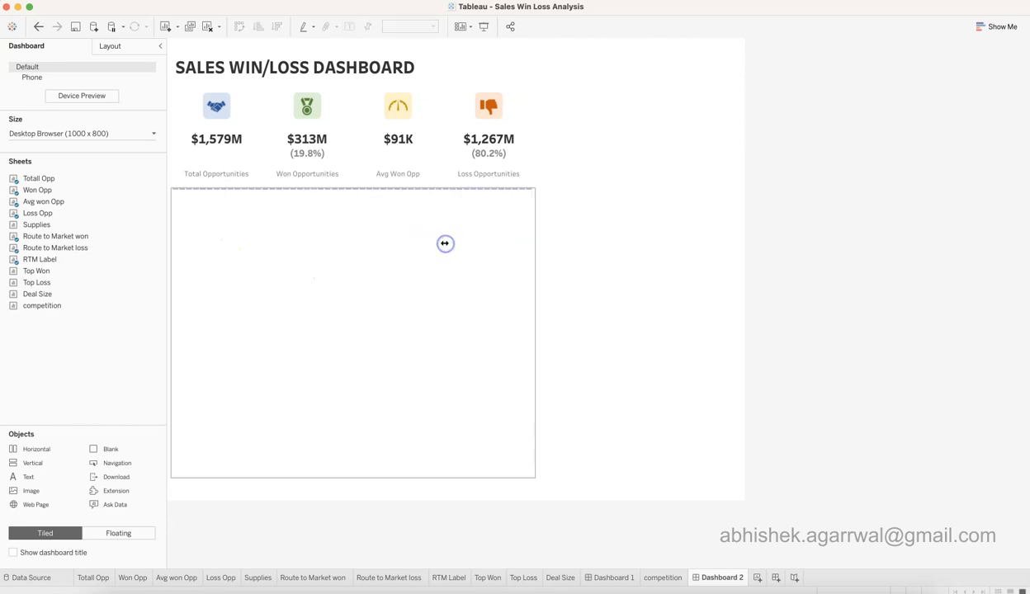
left_click(515, 230)
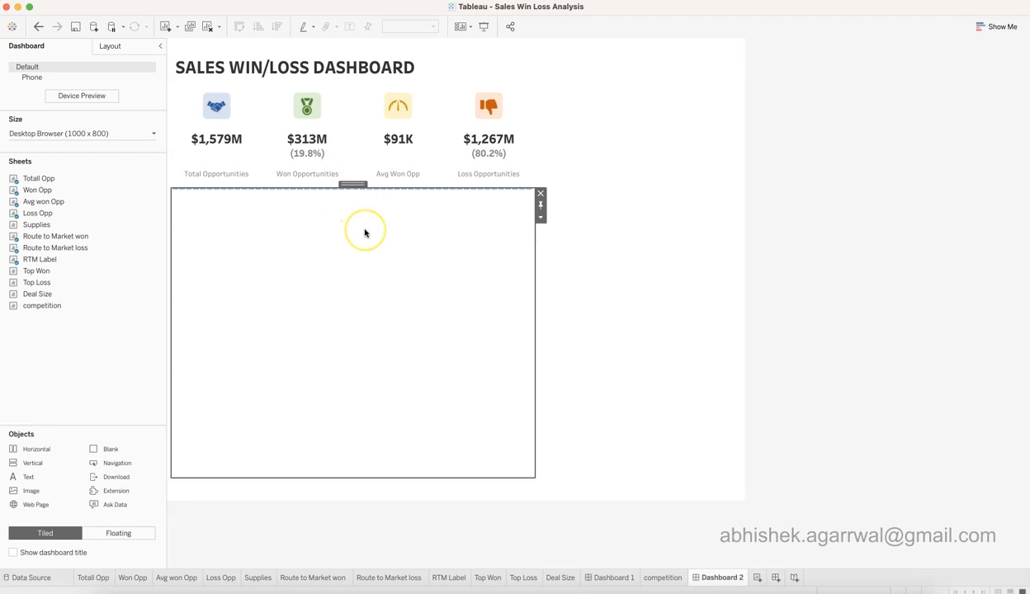
left_click_drag(395, 224, 456, 222)
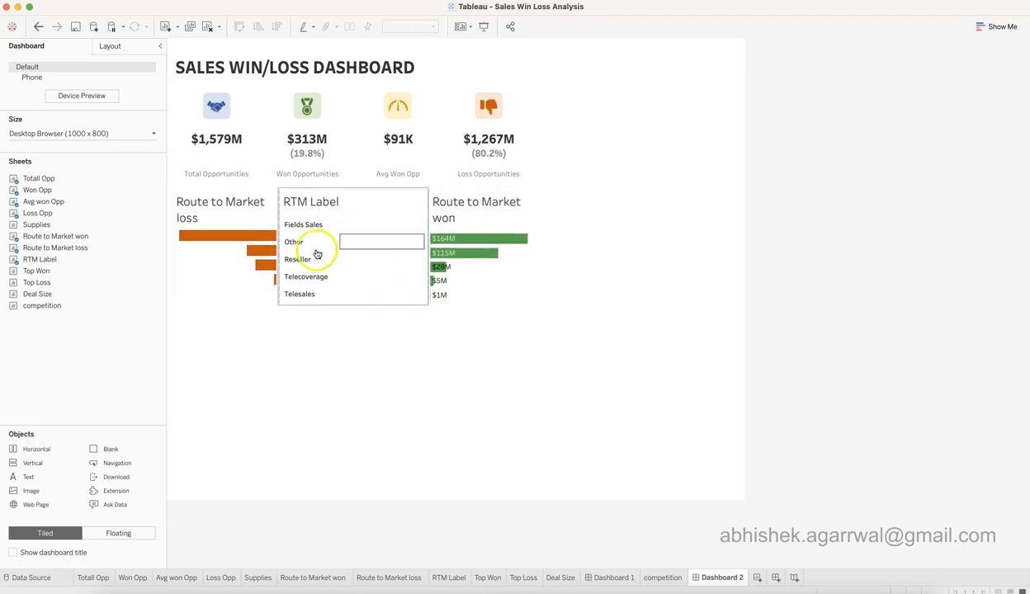
left_click_drag(286, 244, 377, 230)
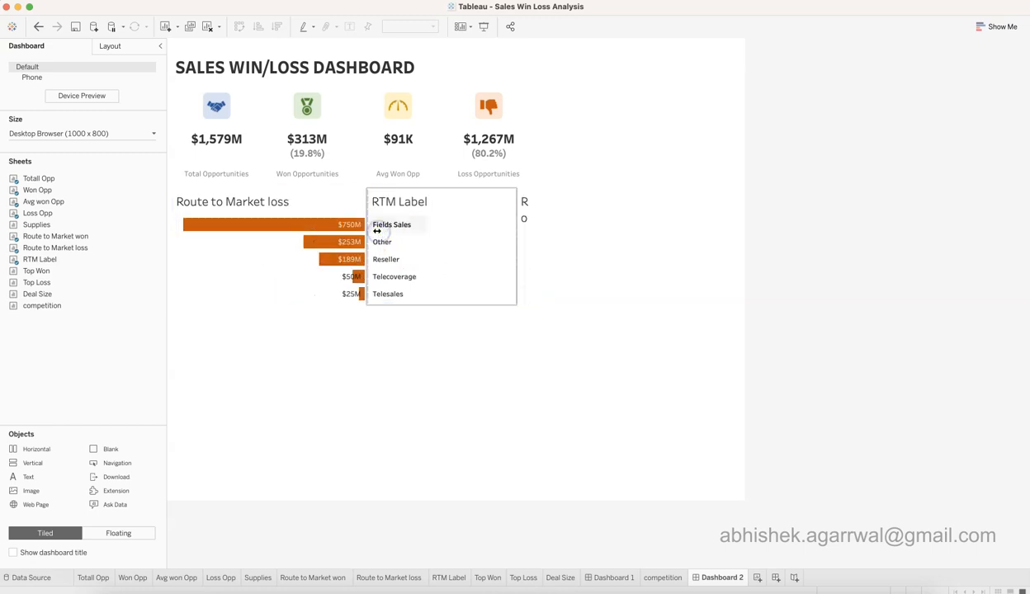
left_click_drag(512, 243, 456, 248)
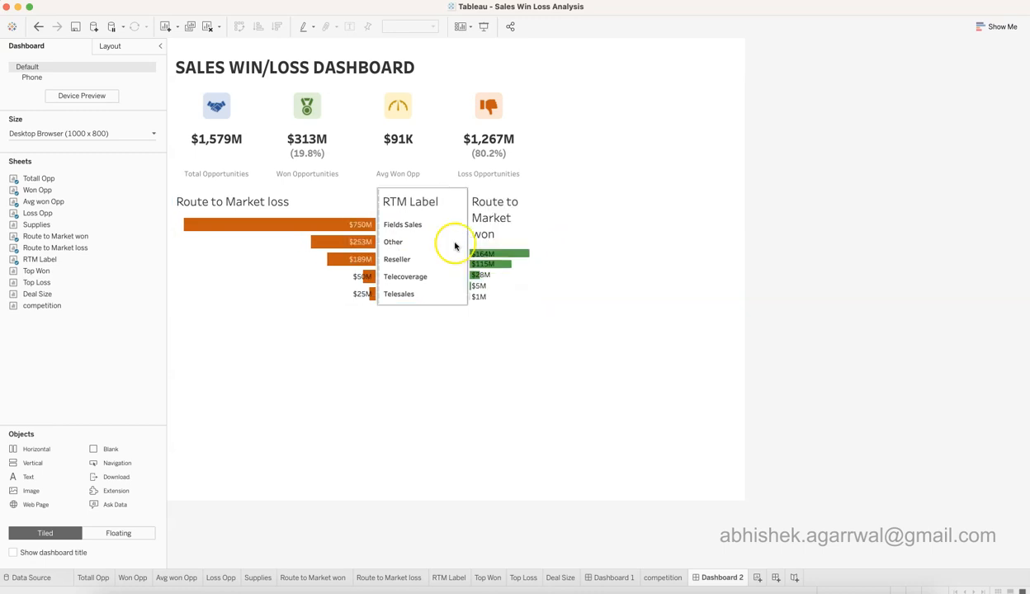
left_click_drag(380, 244, 396, 244)
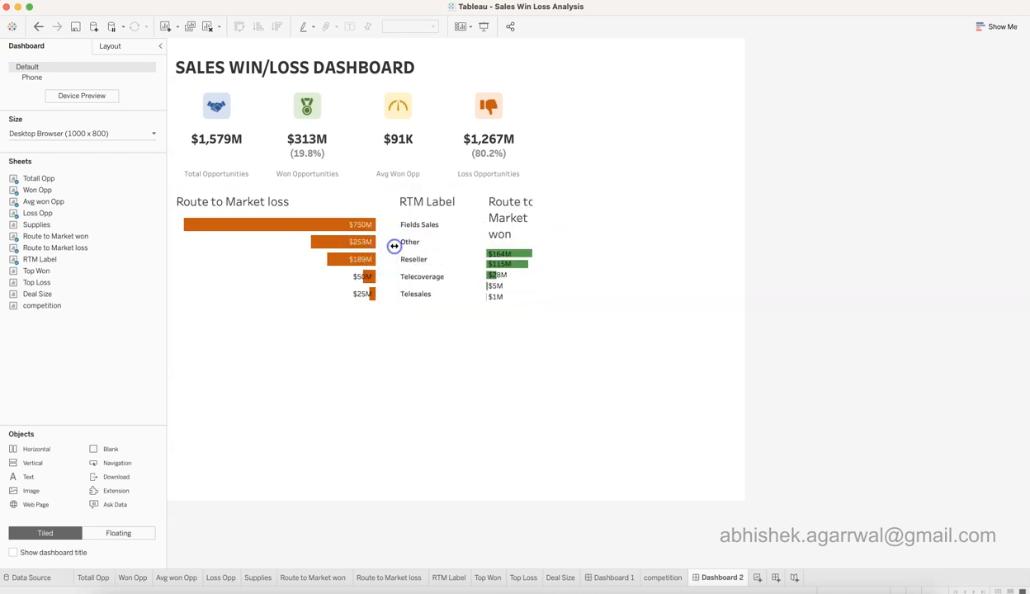
left_click_drag(482, 244, 460, 239)
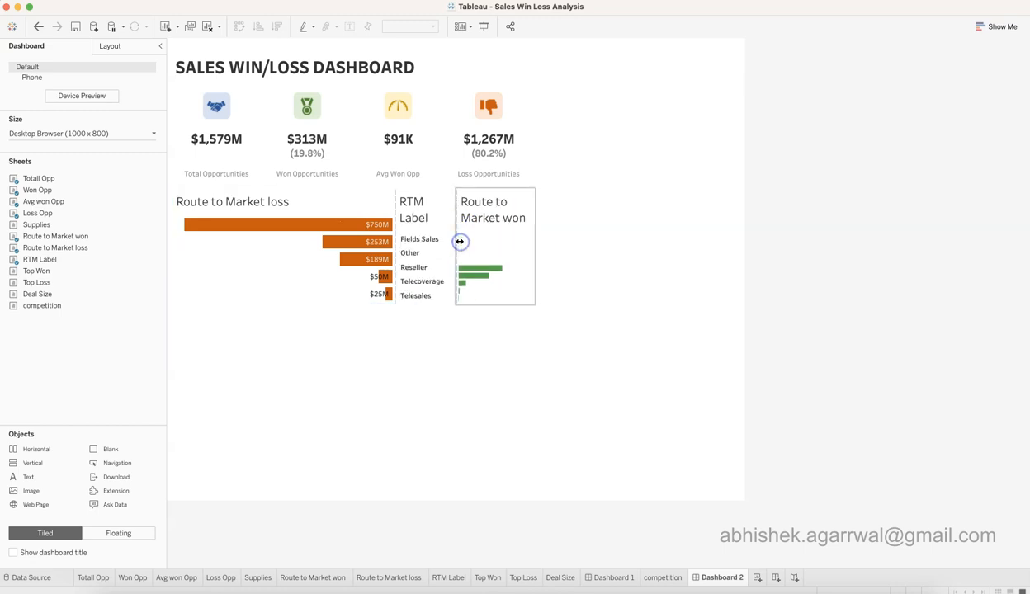
Hide the sheet titles of RTM Label, Route to Market won and Route to Market loss
left_click(408, 205)
right_click(409, 205)
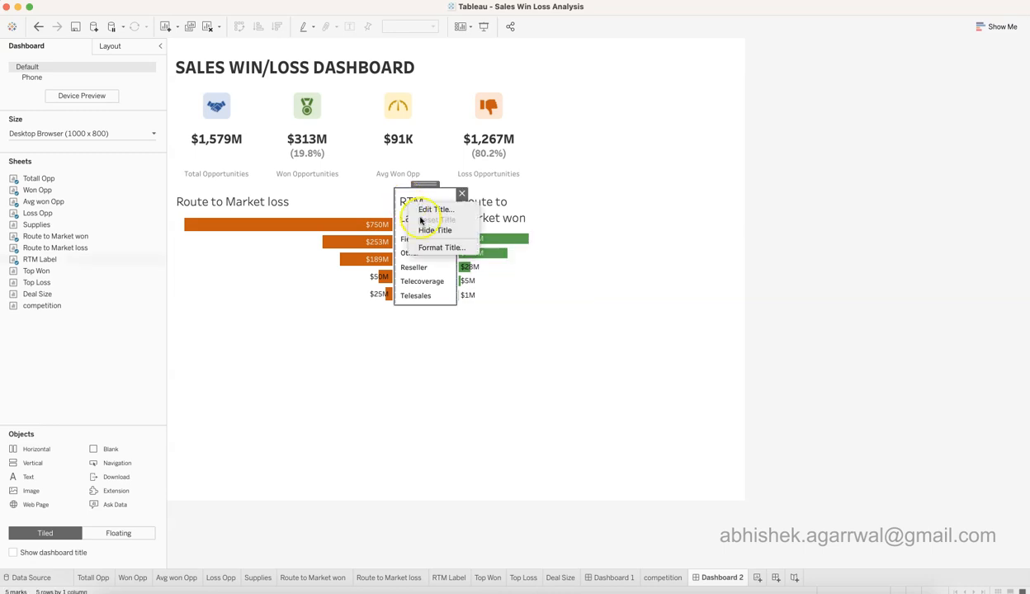
left_click(430, 230)
left_click(487, 206)
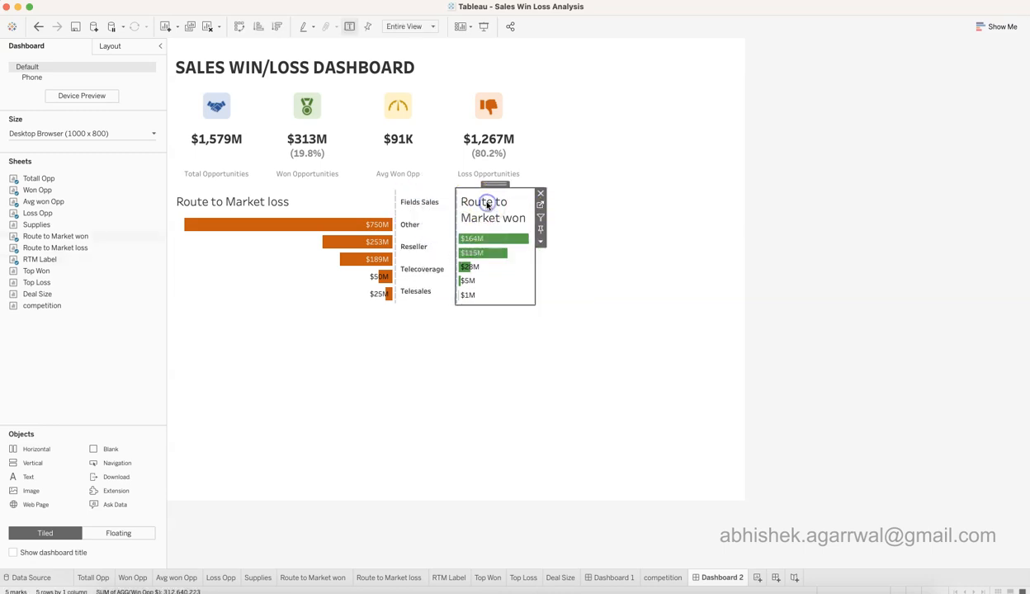
right_click(487, 205)
left_click(508, 231)
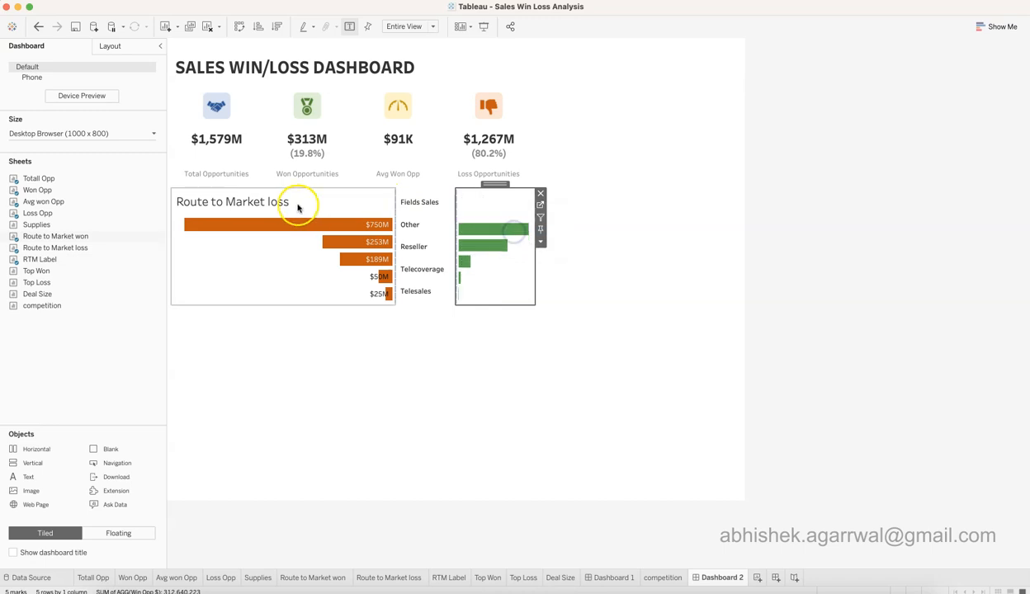
left_click(287, 203)
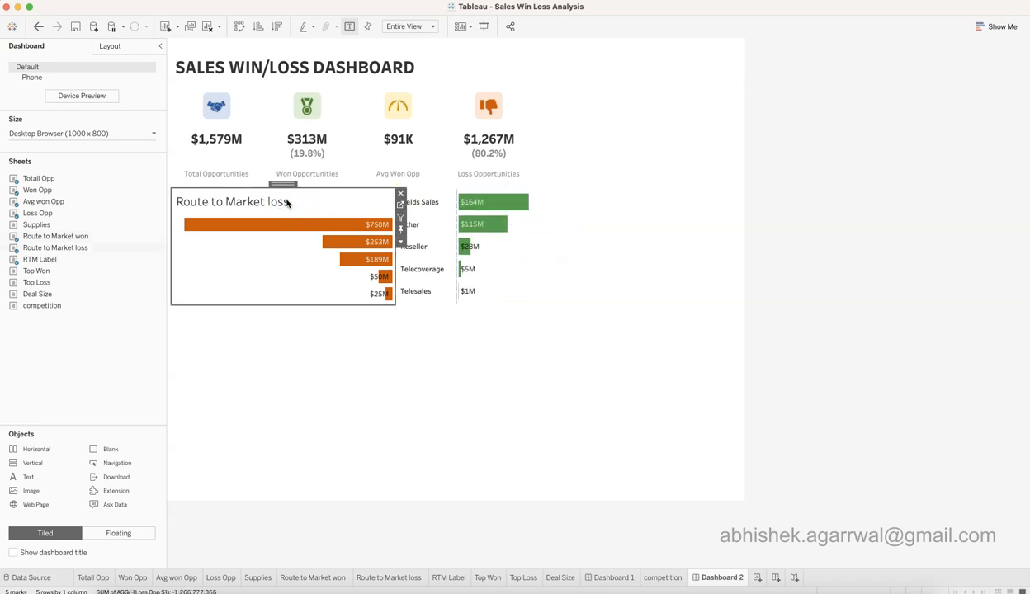
right_click(288, 203)
left_click(312, 228)
left_click(402, 375)
left_click(1000, 346)
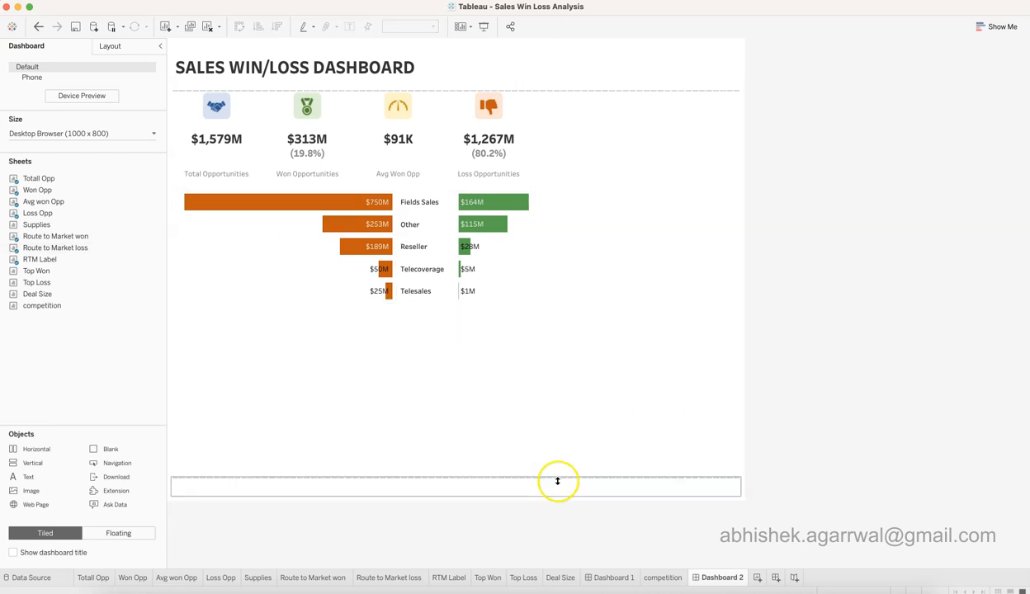
Extend the lower edge of the route-to-market row downward so its three charts become taller, and select the blank beneath it
left_click(405, 303)
left_click(405, 320)
left_click_drag(408, 306, 410, 347)
left_click(411, 489)
left_click(405, 449)
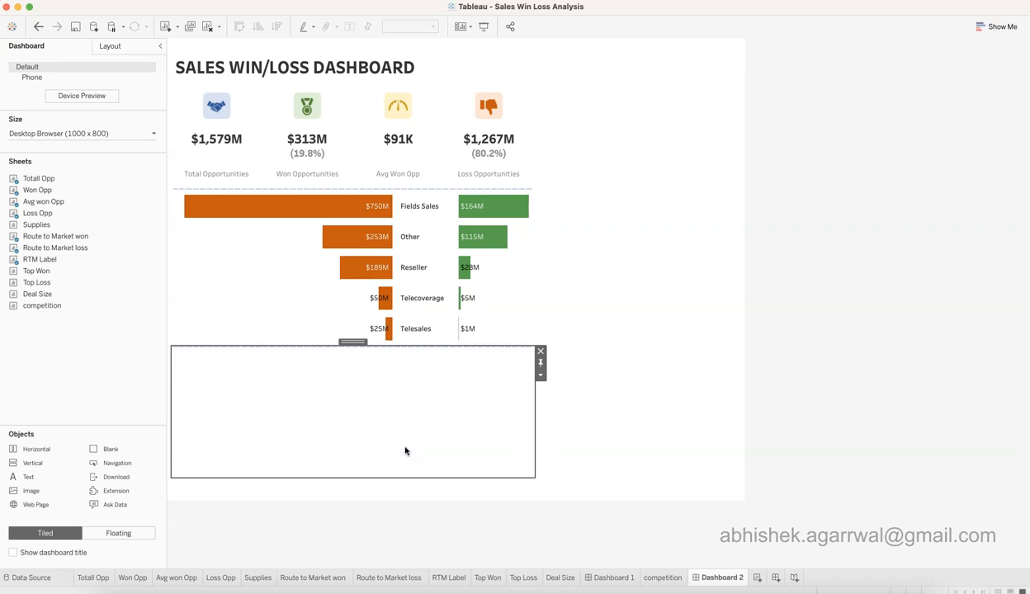
Examine the dashboard's item hierarchy for the empty vertical container beside the charts and the blank beneath the route-to-market row
left_click(136, 46)
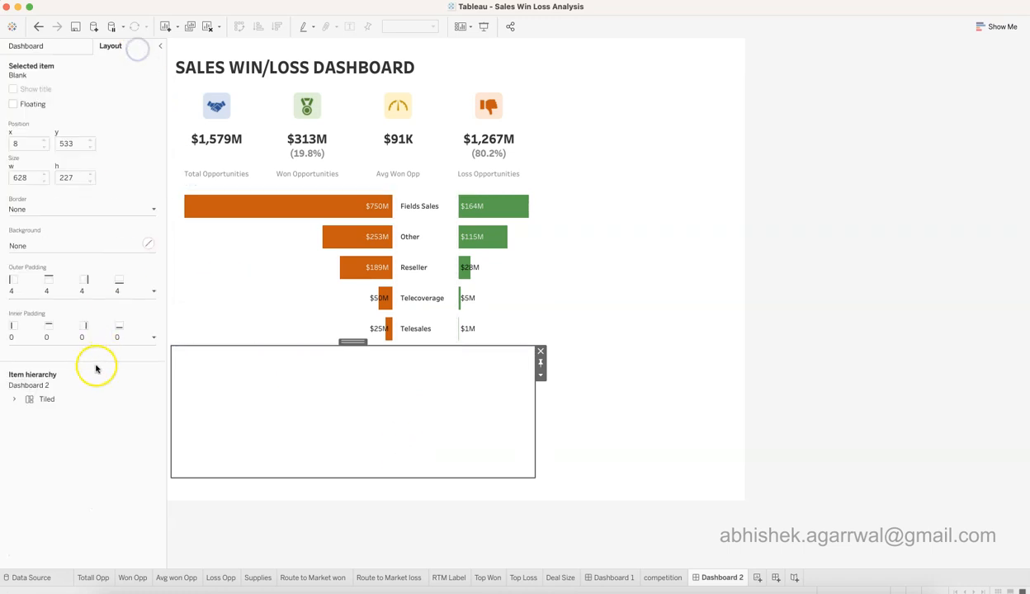
left_click(14, 399)
left_click(26, 413)
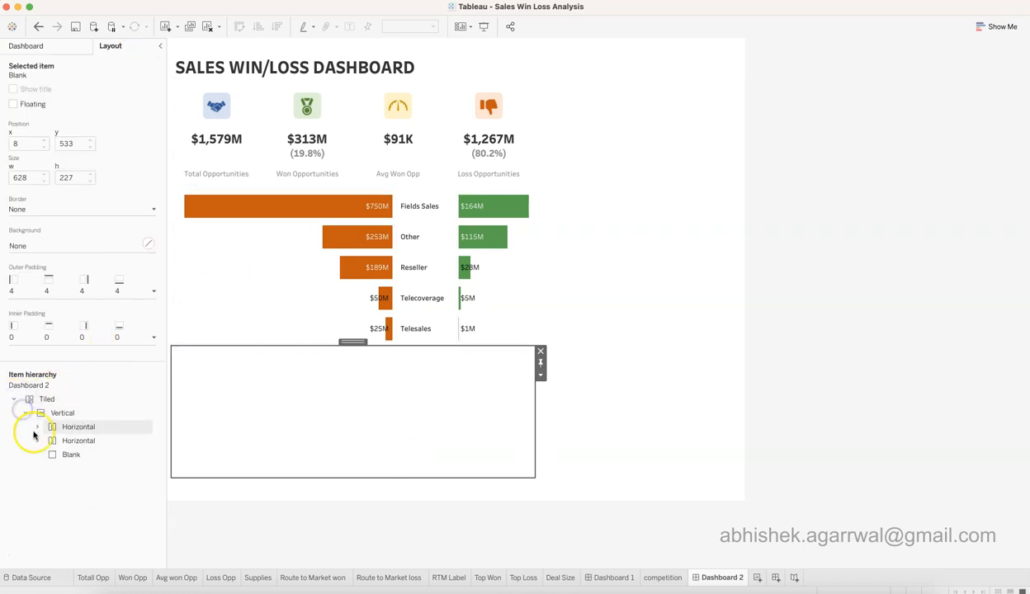
left_click(37, 441)
left_click(48, 455)
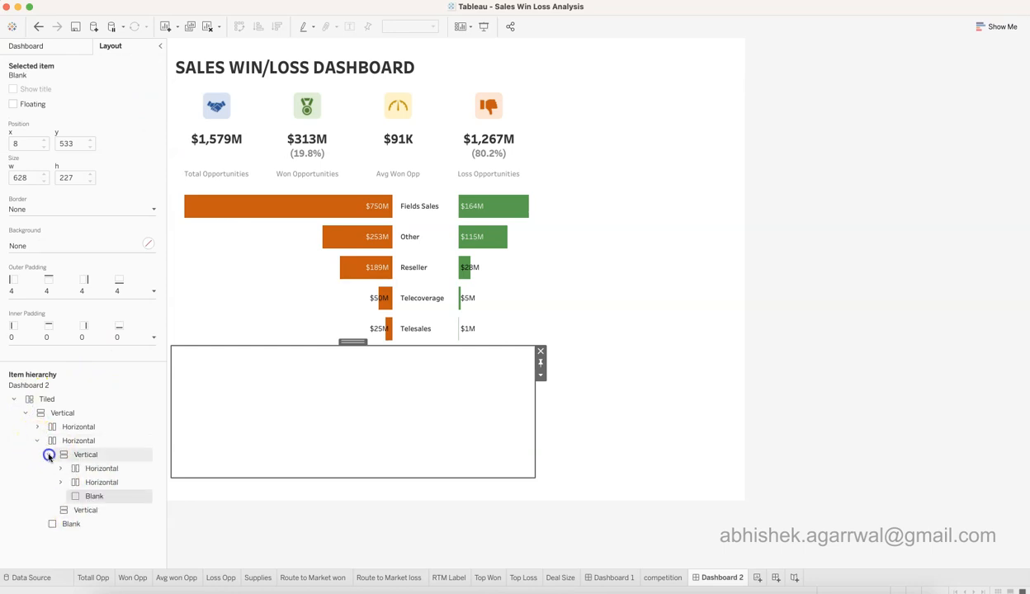
left_click(91, 510)
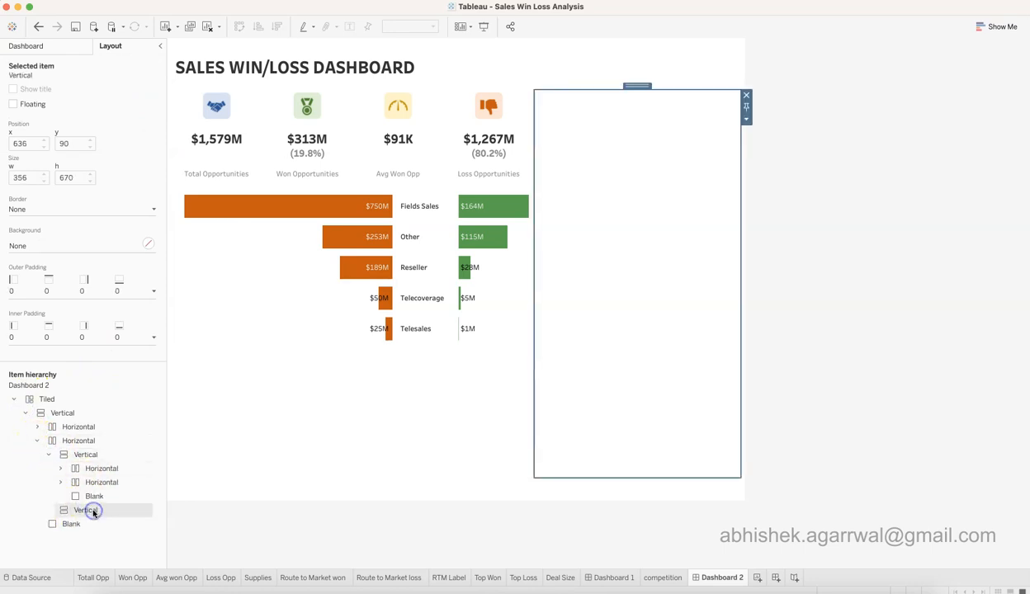
left_click(90, 496)
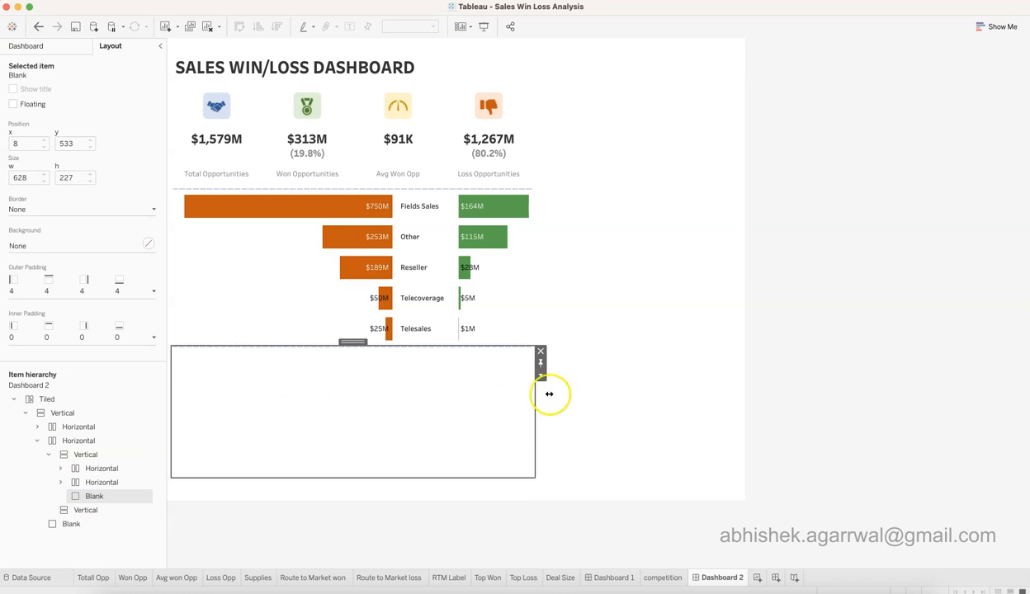
Place the competition sheet beneath the route-to-market charts in place of the blank, keeping the route-to-market row the taller size
left_click(49, 48)
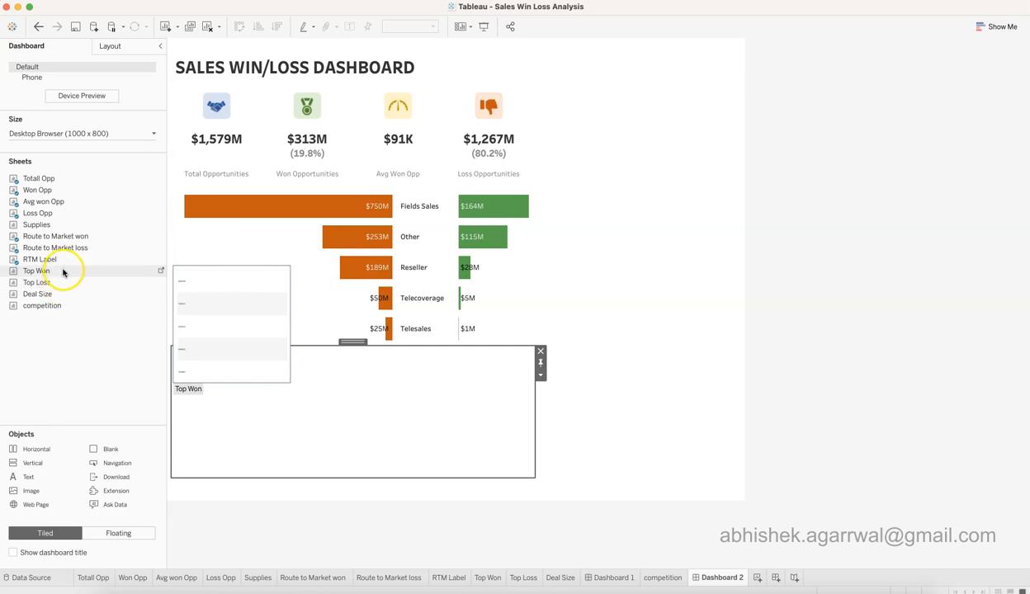
left_click_drag(65, 306, 272, 357)
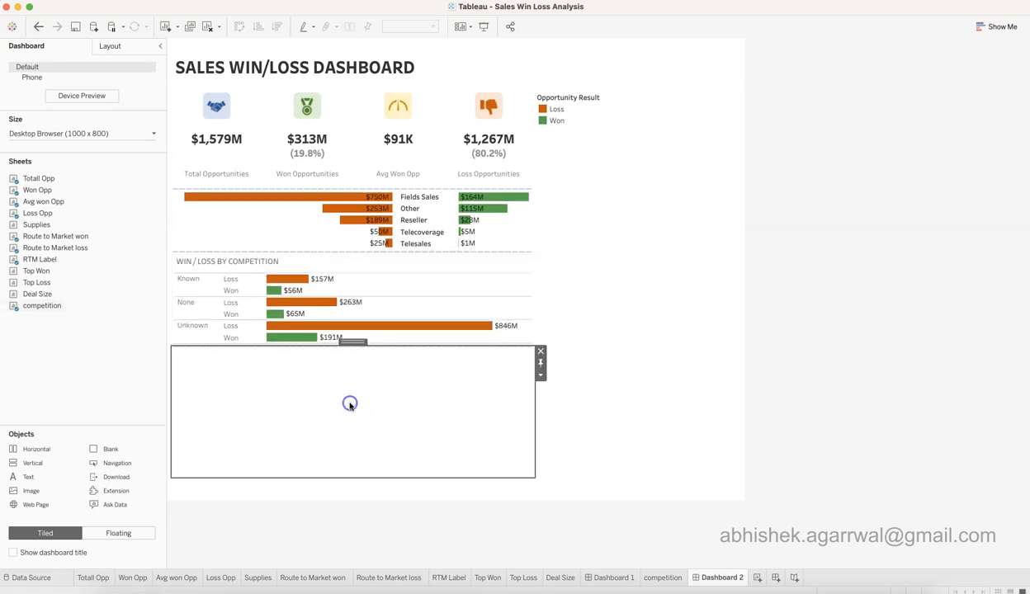
left_click(540, 353)
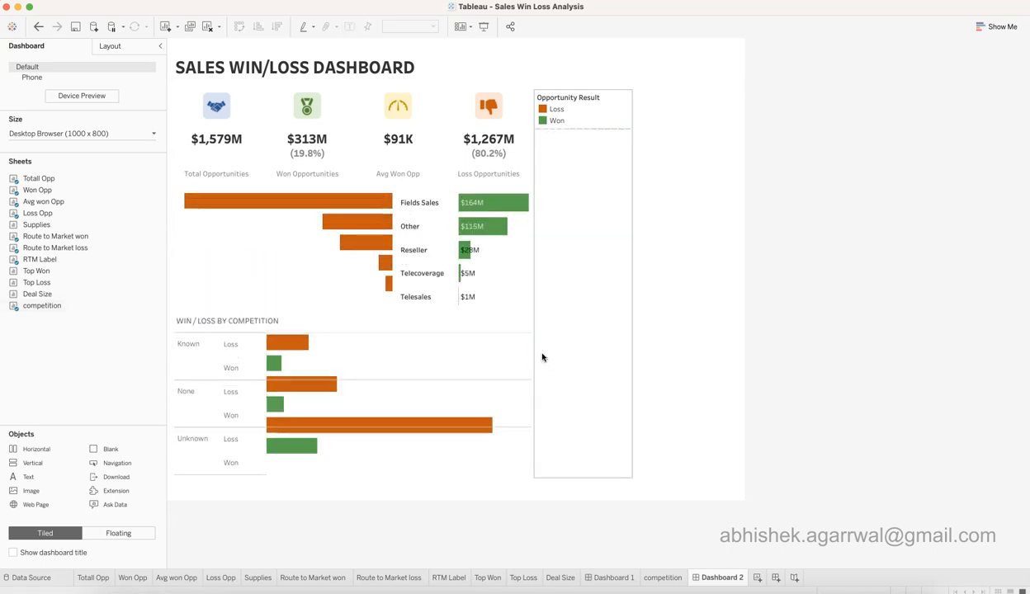
left_click_drag(409, 313, 412, 349)
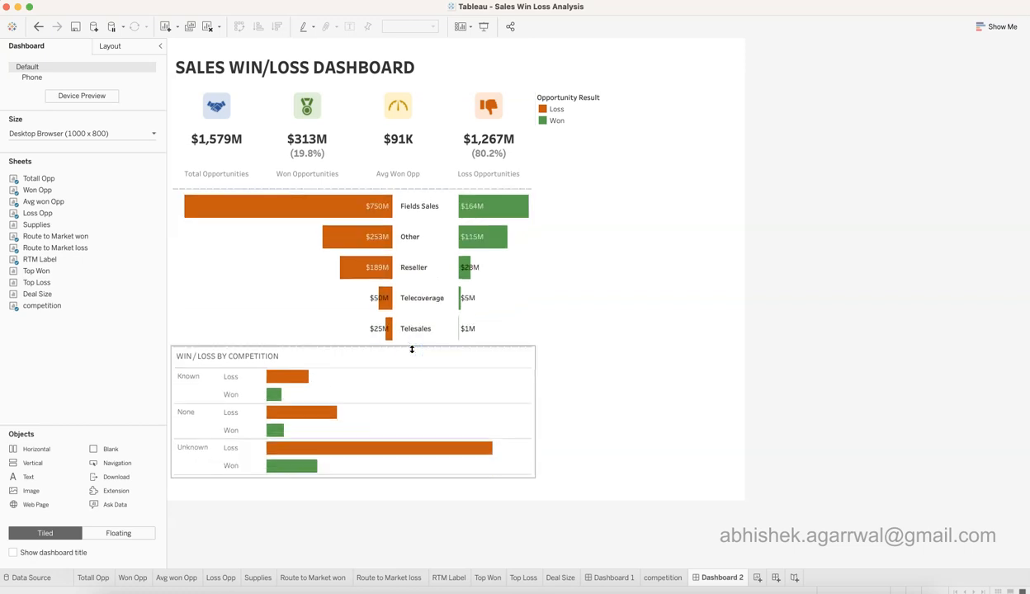
left_click_drag(415, 348, 415, 348)
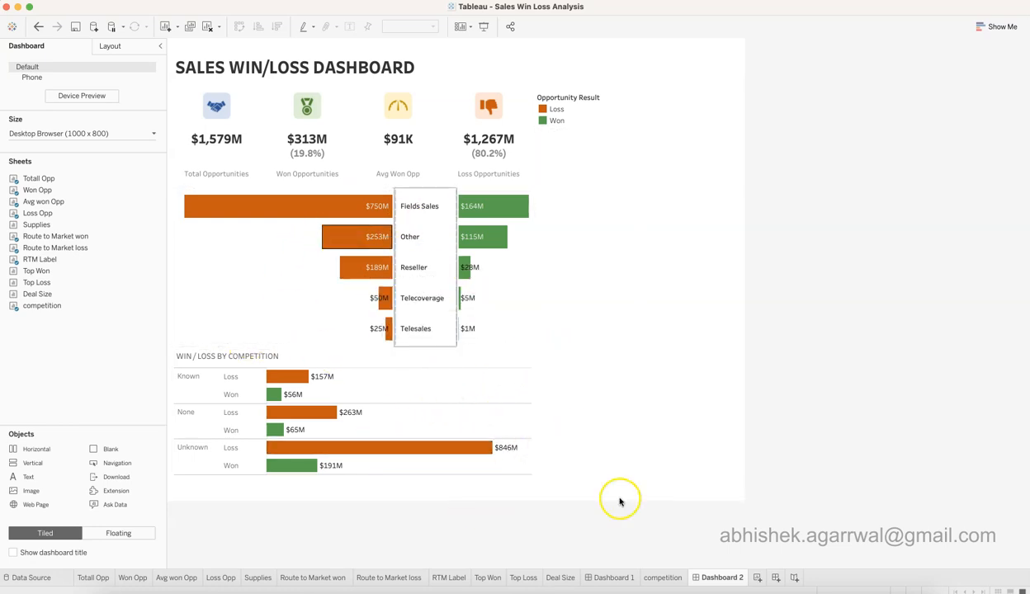
Check the finished layout of Dashboard 1 and select the Opportunity Result legend column in Dashboard 2
left_click(615, 577)
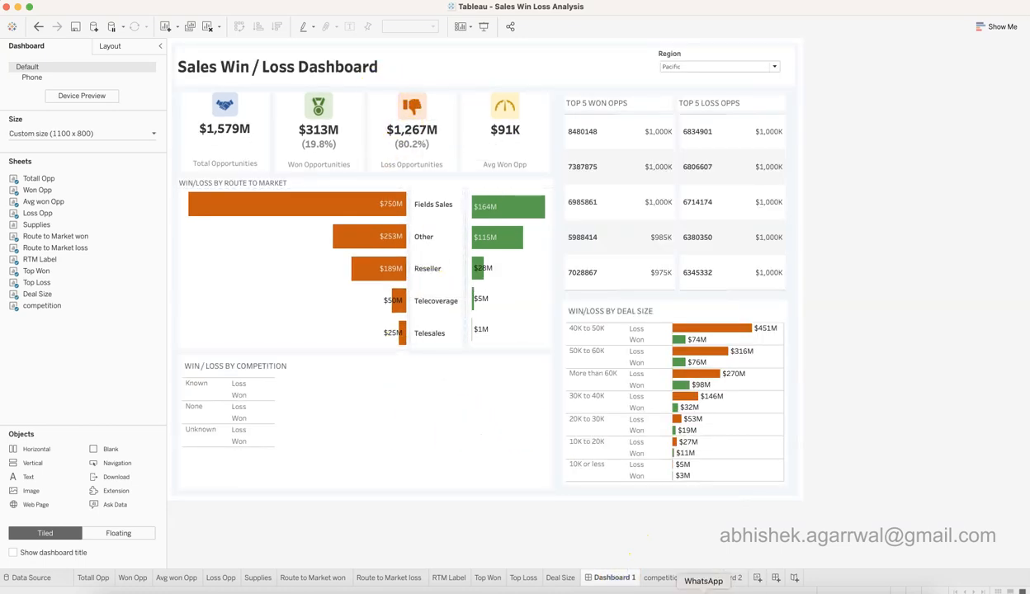
left_click(721, 578)
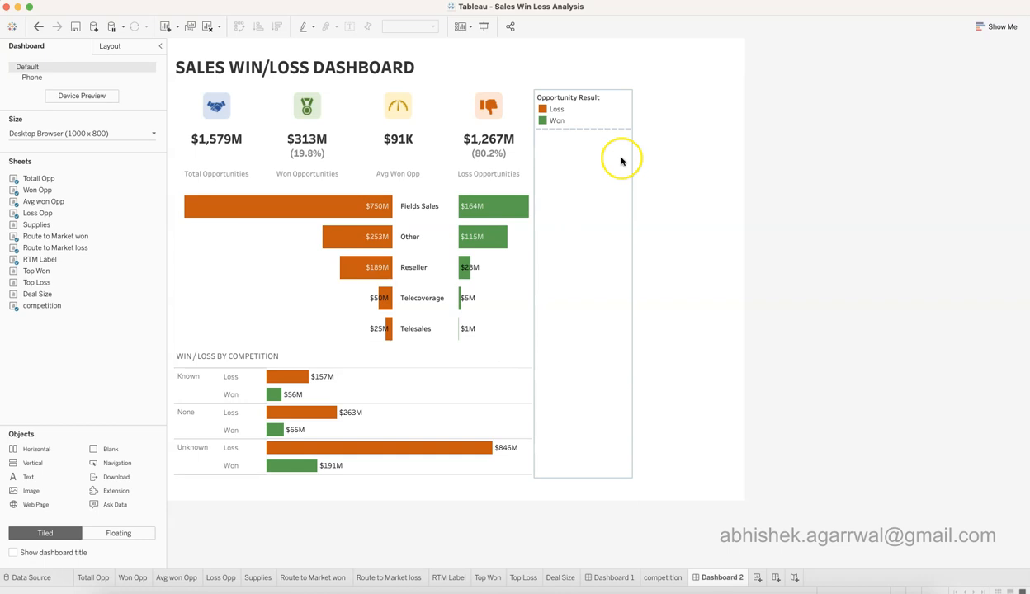
left_click(598, 202)
left_click(675, 202)
left_click(609, 167)
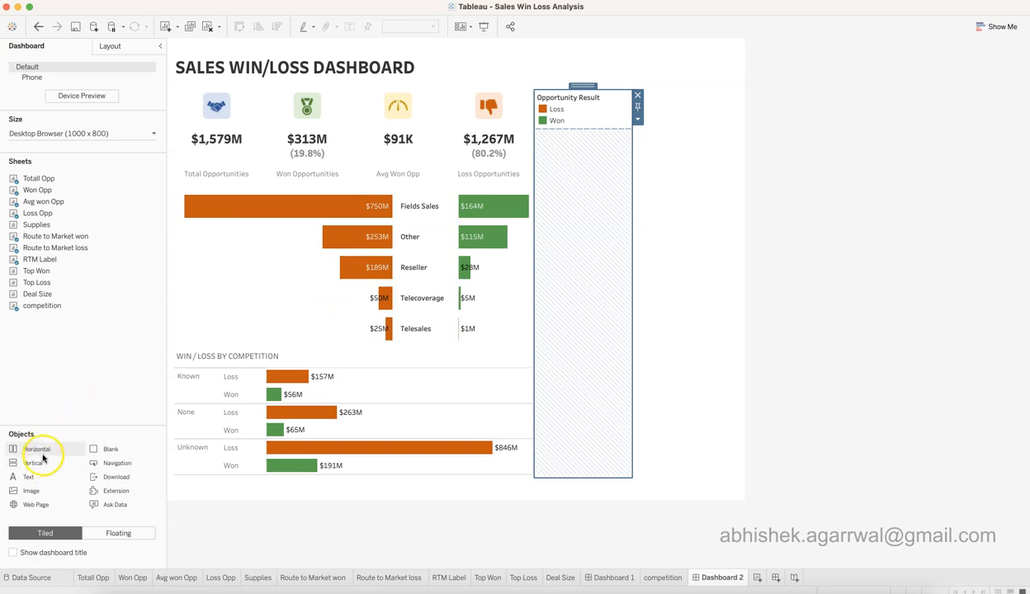
Insert a vertical container between the charts and the Opportunity Result legend, and remove the legend's container from the dashboard
left_click_drag(41, 459, 546, 261)
key("super+z")
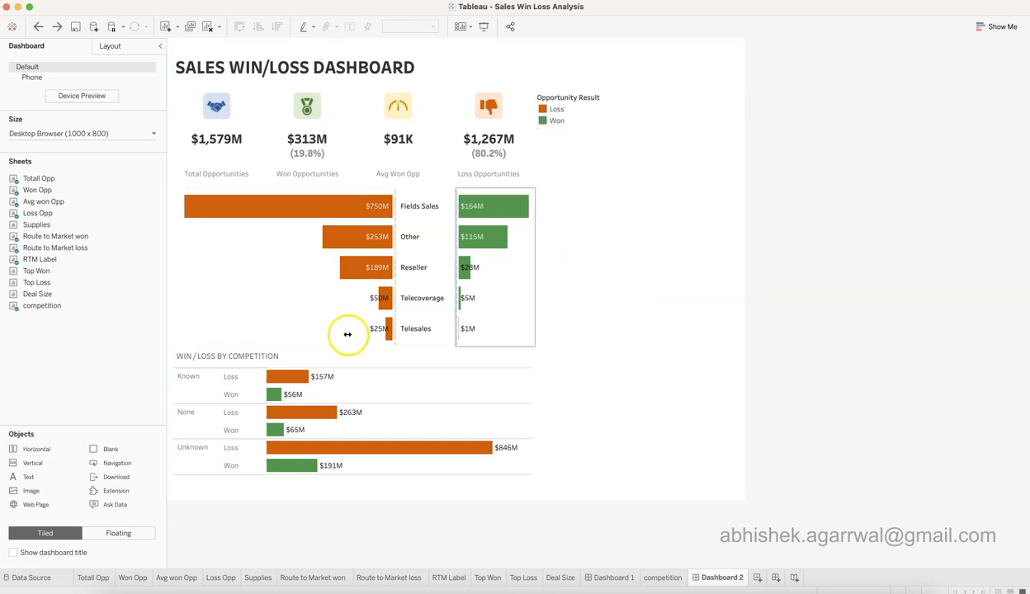
left_click_drag(41, 463, 534, 207)
left_click(682, 184)
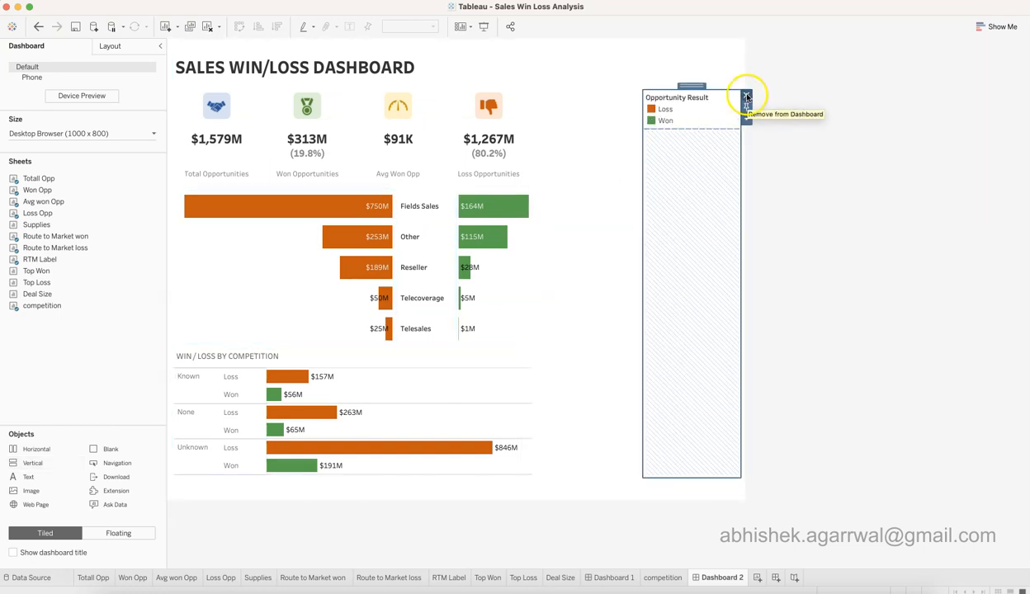
left_click(746, 97)
left_click(565, 330)
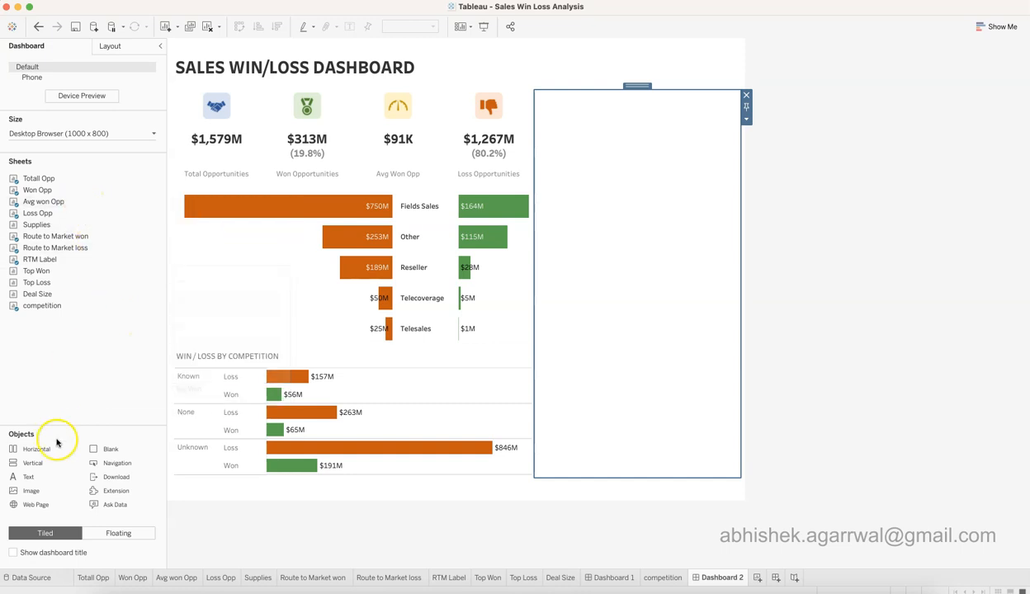
Add a blank in the empty area beside the charts and widen it to fill most of that column
left_click_drag(112, 449, 571, 326)
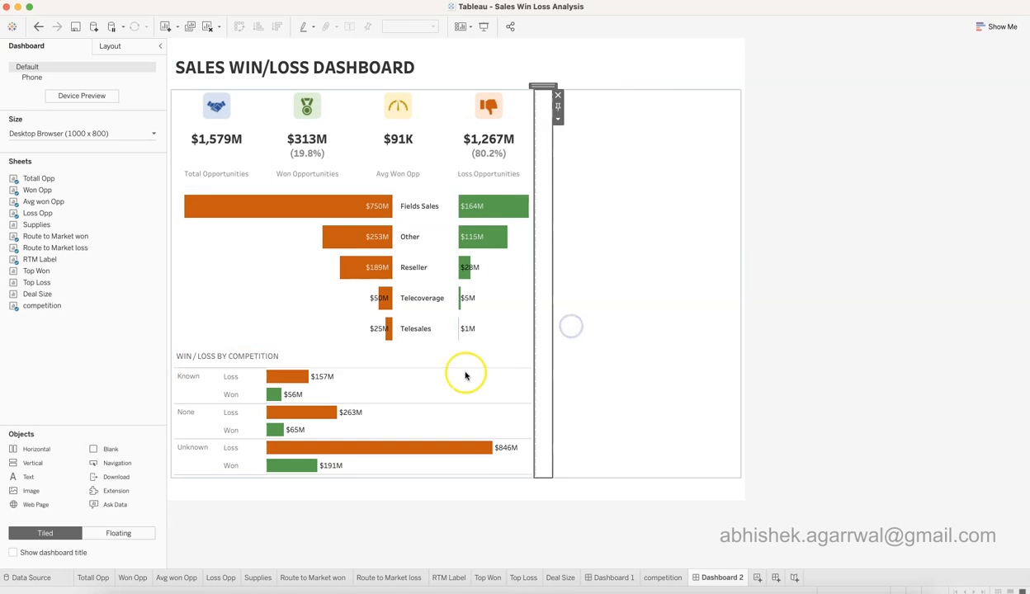
left_click(556, 124)
left_click(584, 159)
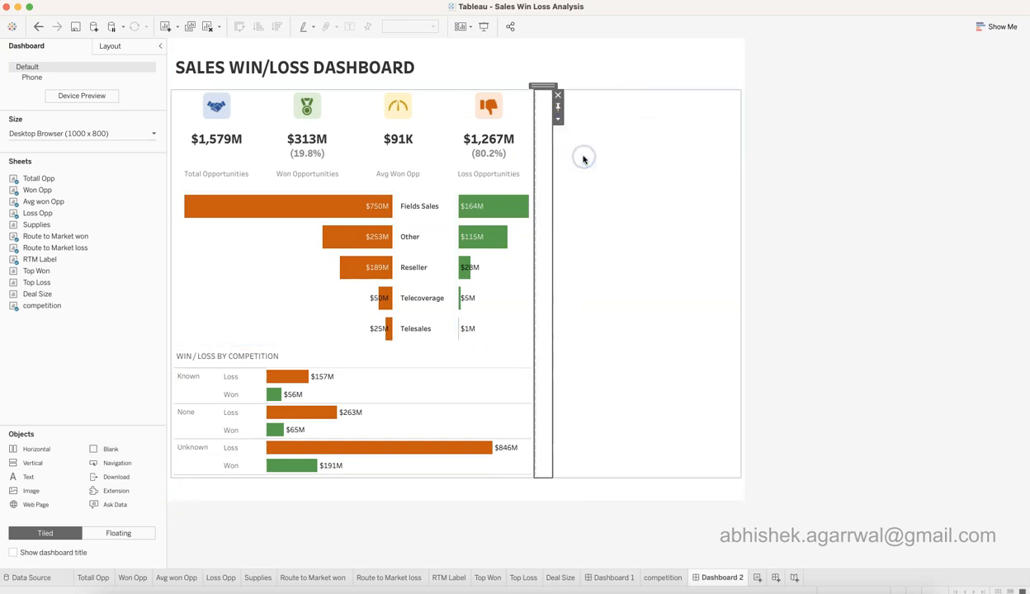
left_click(803, 147)
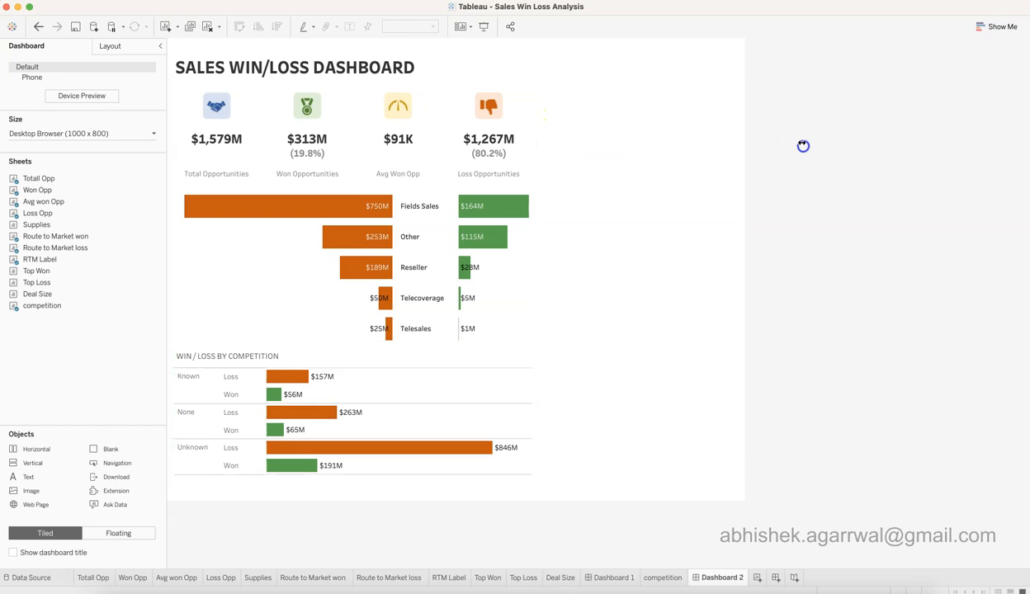
left_click(606, 215)
left_click(732, 174)
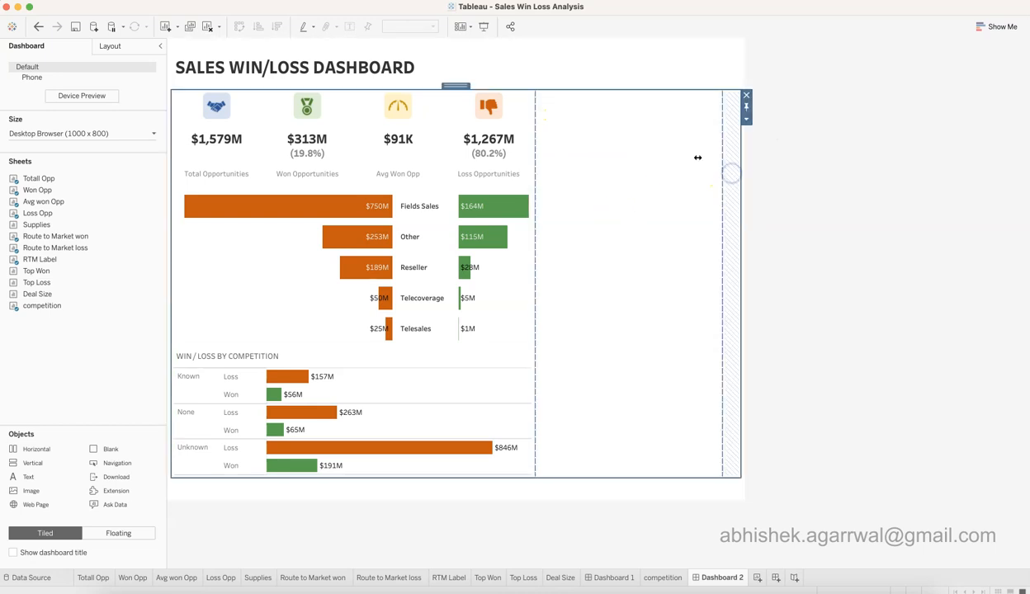
Turn off the fixed height of the horizontal container that holds the charts and the blank column
left_click(746, 119)
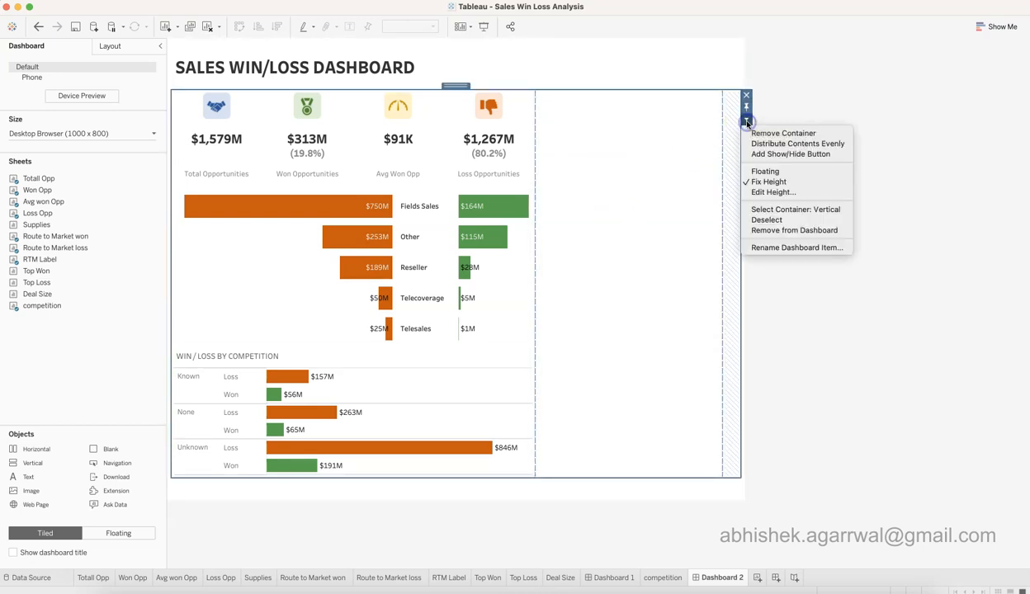
left_click(768, 182)
left_click(666, 223)
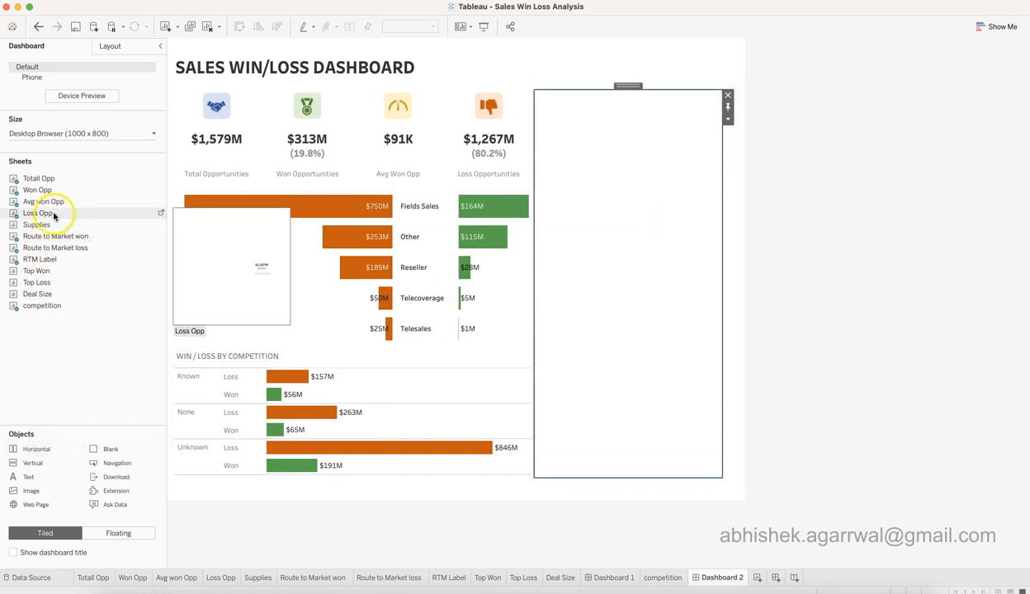
Add a horizontal container at the top of the blank column and place the Top Won and Top Loss sheets side by side in it
left_click_drag(50, 451, 633, 222)
left_click(585, 176)
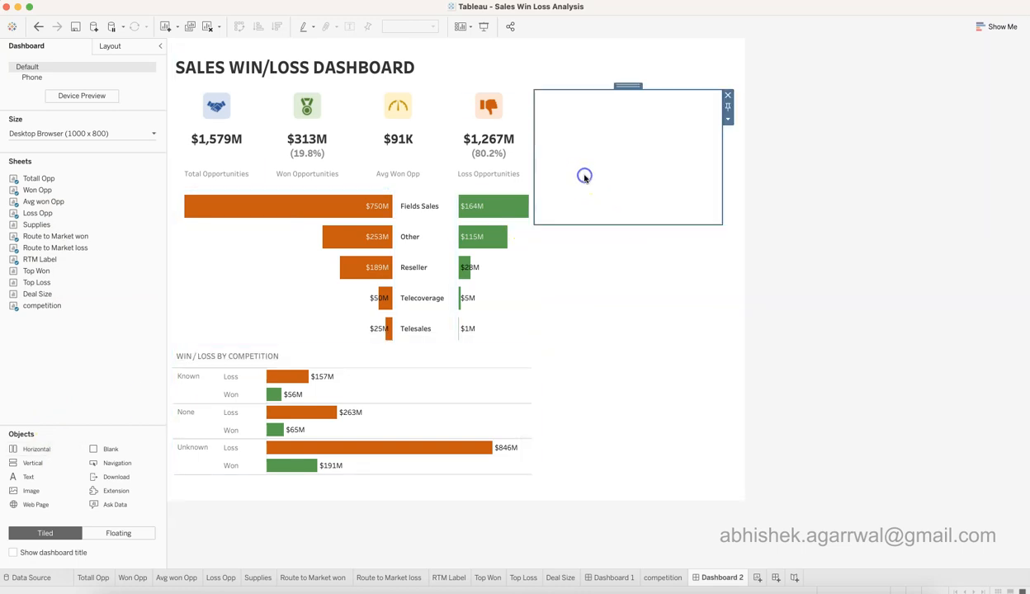
left_click_drag(49, 271, 575, 179)
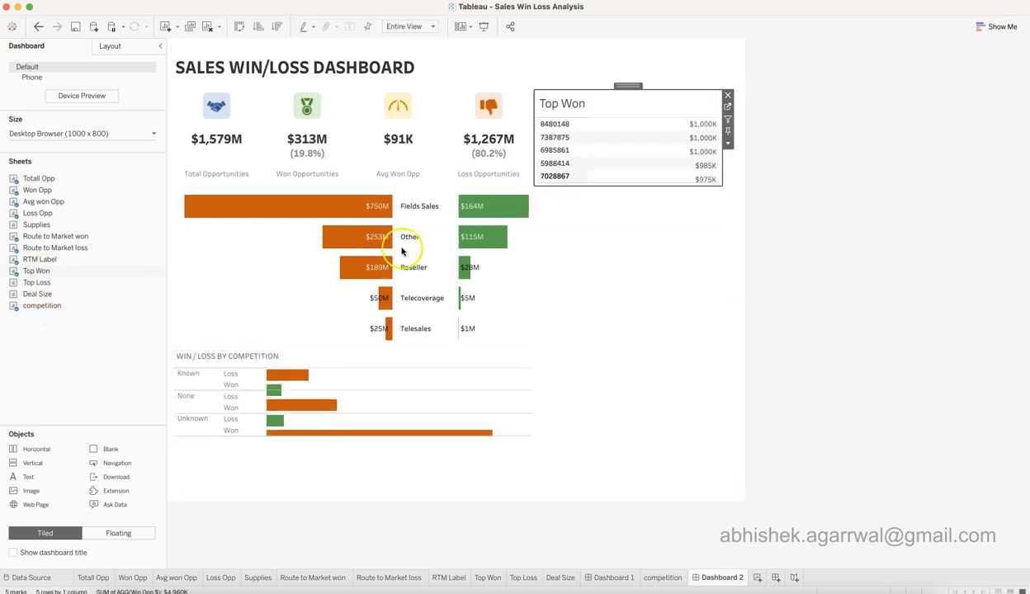
left_click_drag(69, 282, 690, 138)
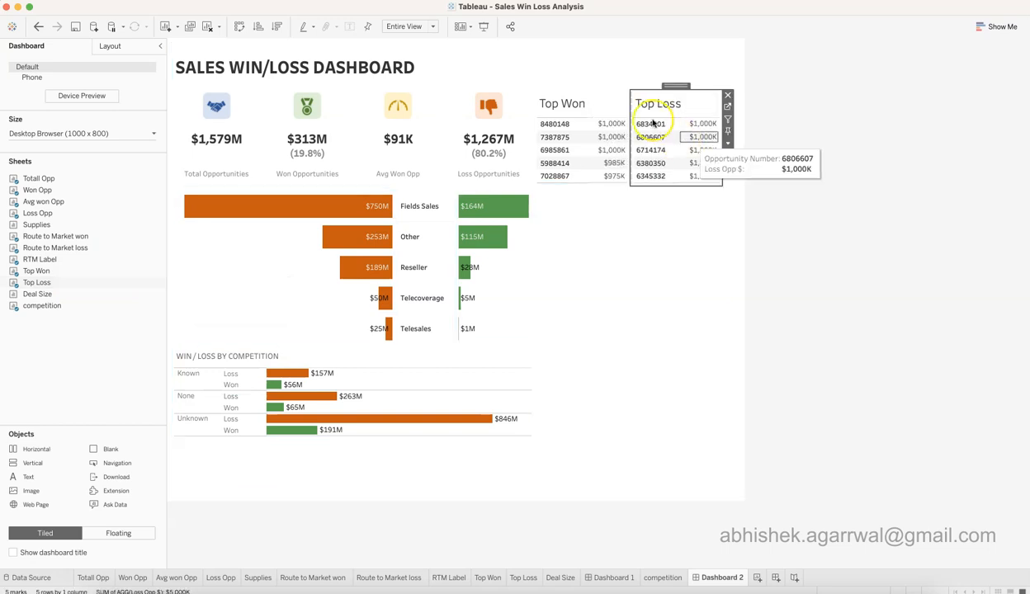
Format the Top Won sheet's title in Tableau Regular, size 10, with a lighter gray color
left_click(583, 111)
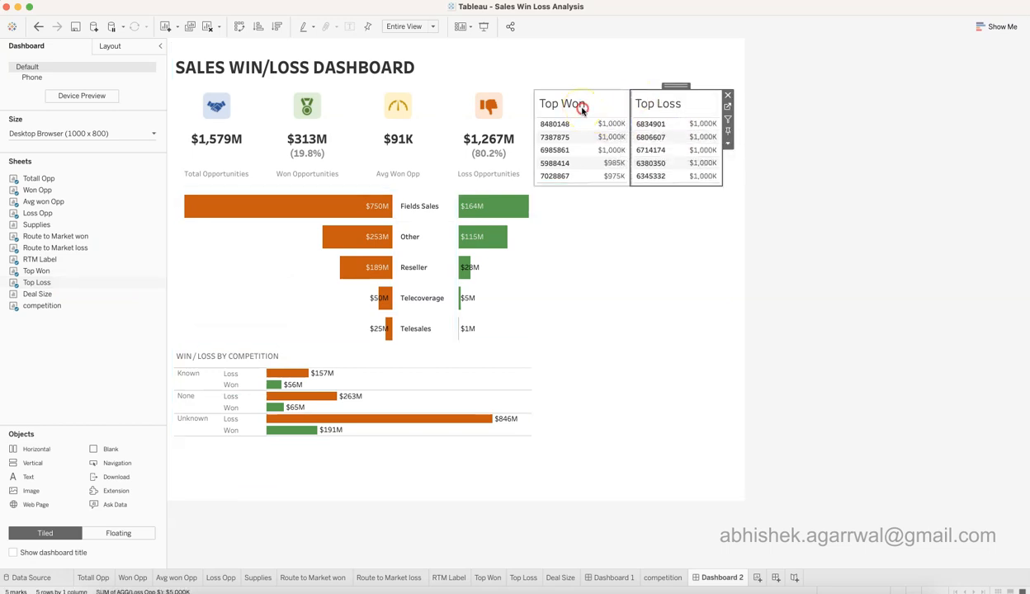
right_click(583, 110)
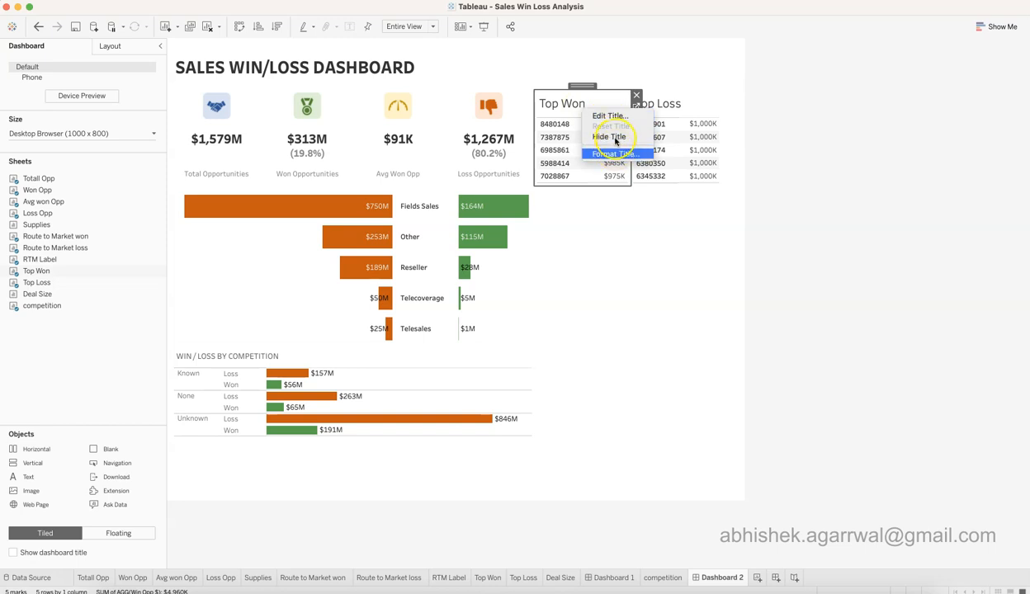
left_click(611, 117)
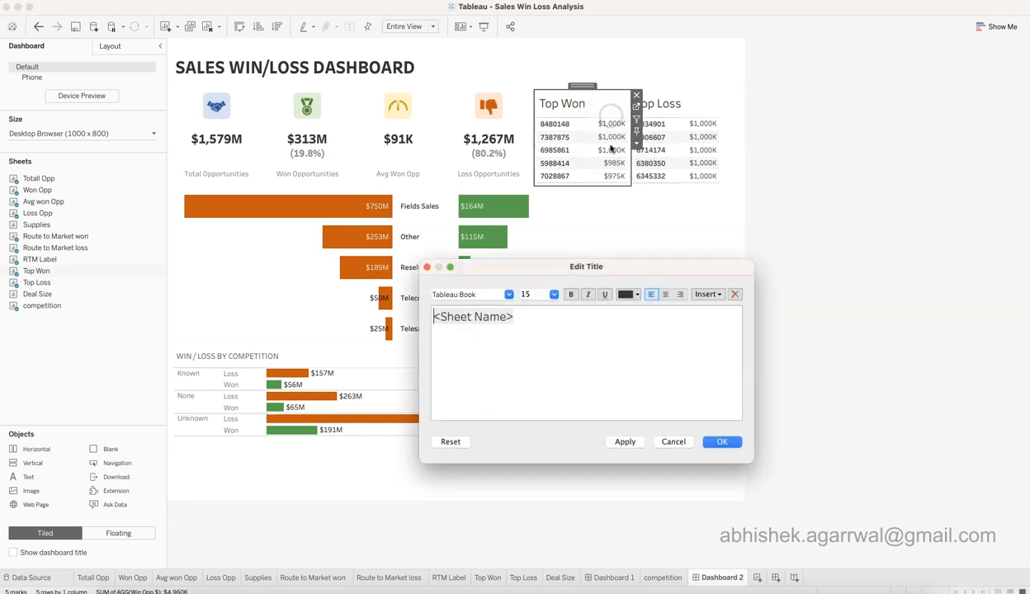
triple_click(555, 314)
left_click(554, 295)
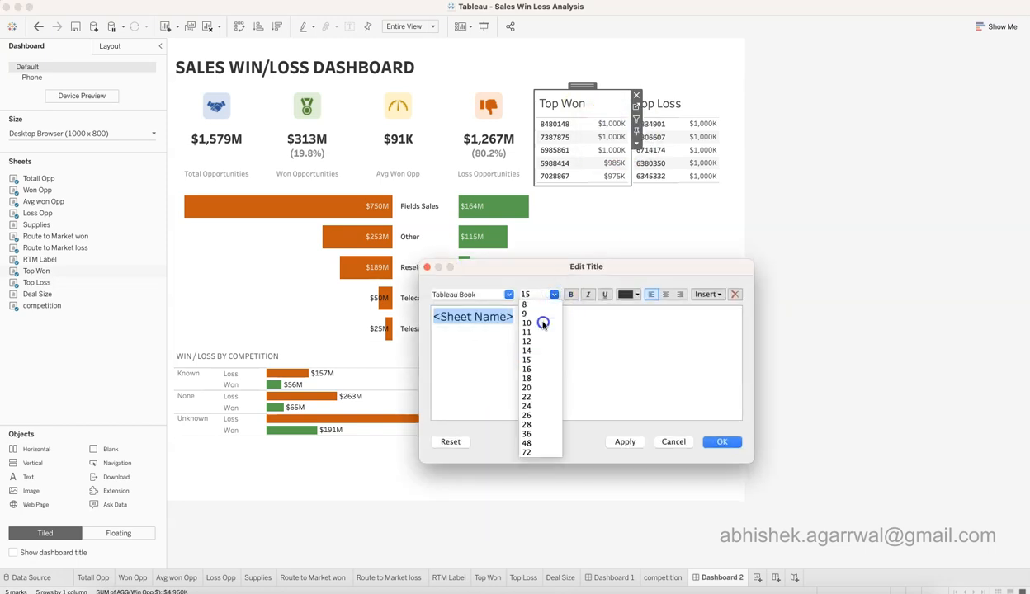
left_click(543, 321)
left_click(509, 296)
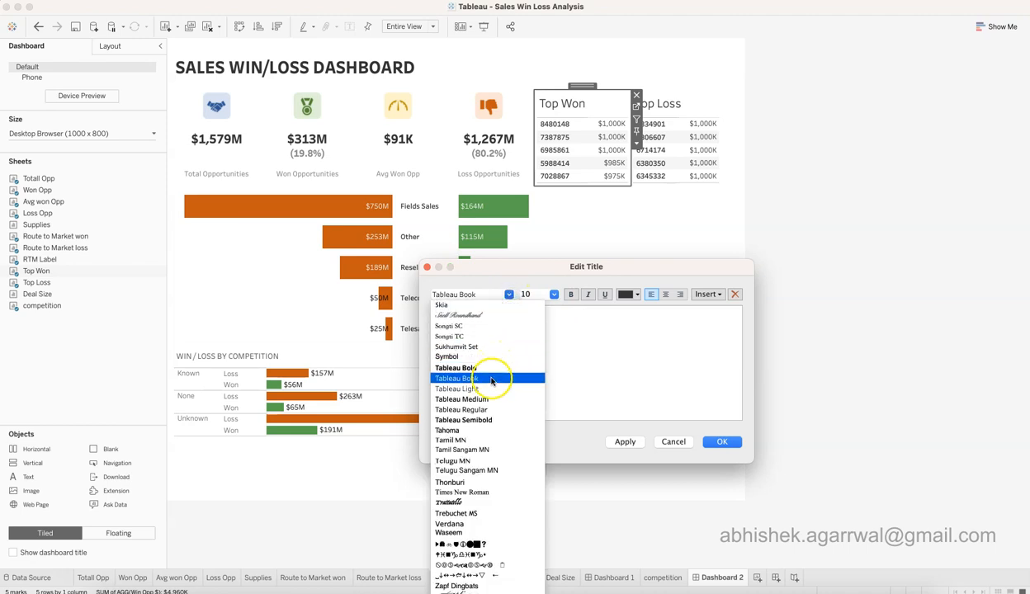
left_click(487, 409)
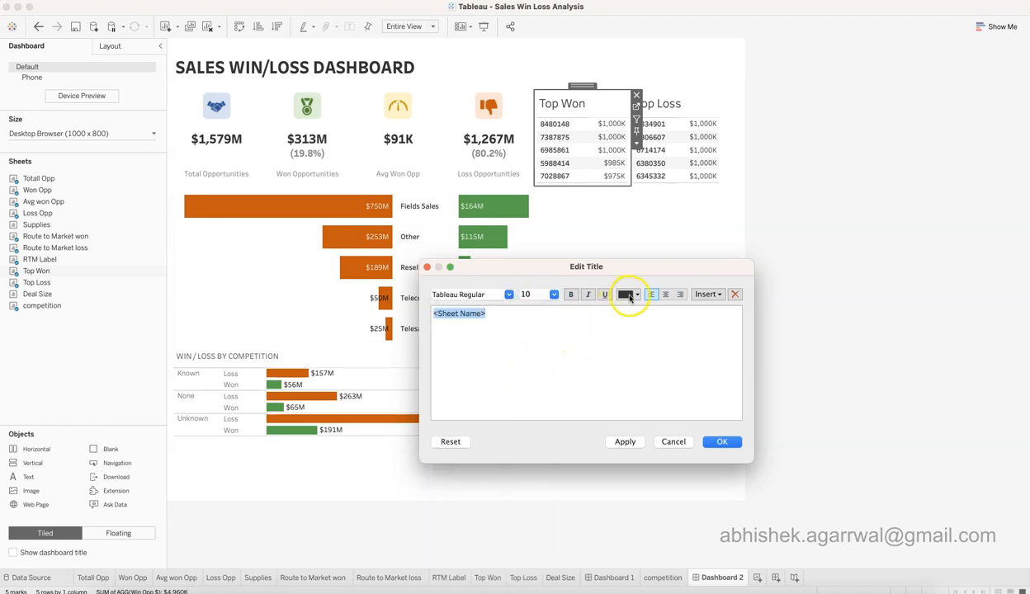
left_click(627, 295)
left_click(623, 340)
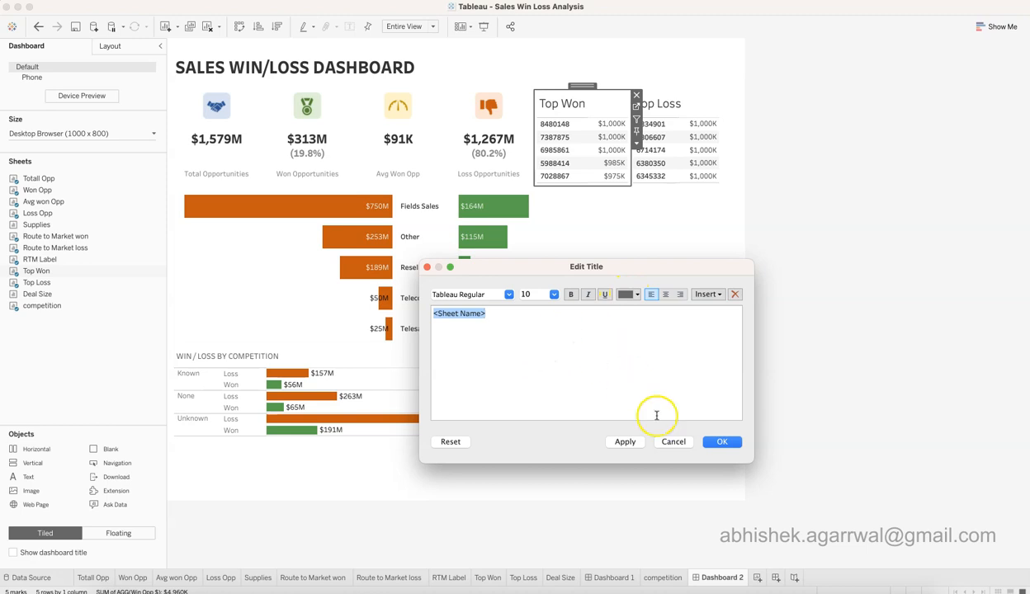
left_click(626, 443)
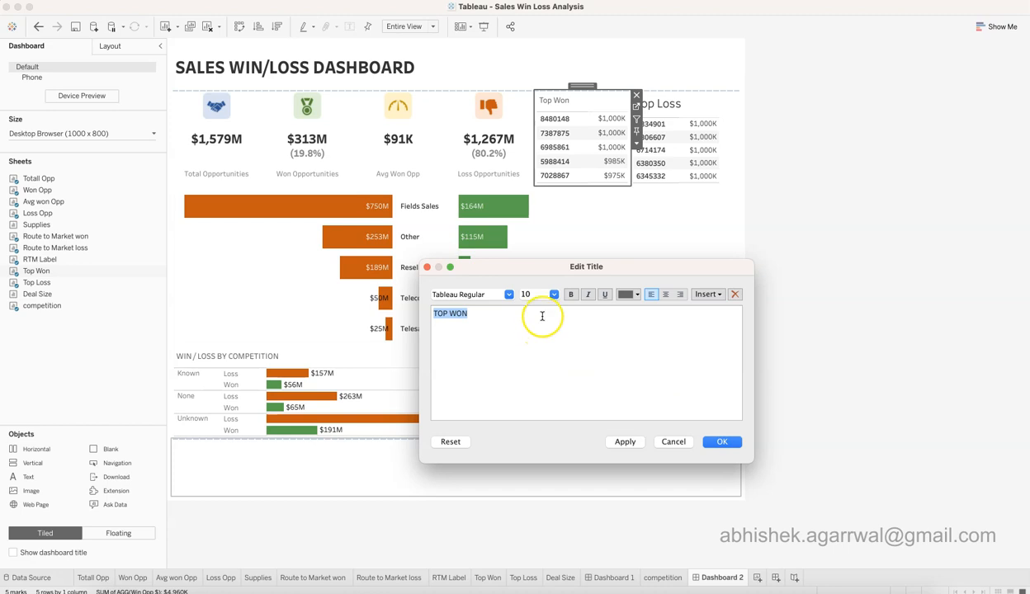
Replace the sheet name placeholder in the Top Won title with TOP WON and apply it
left_click(554, 297)
left_click(638, 380)
left_click(632, 442)
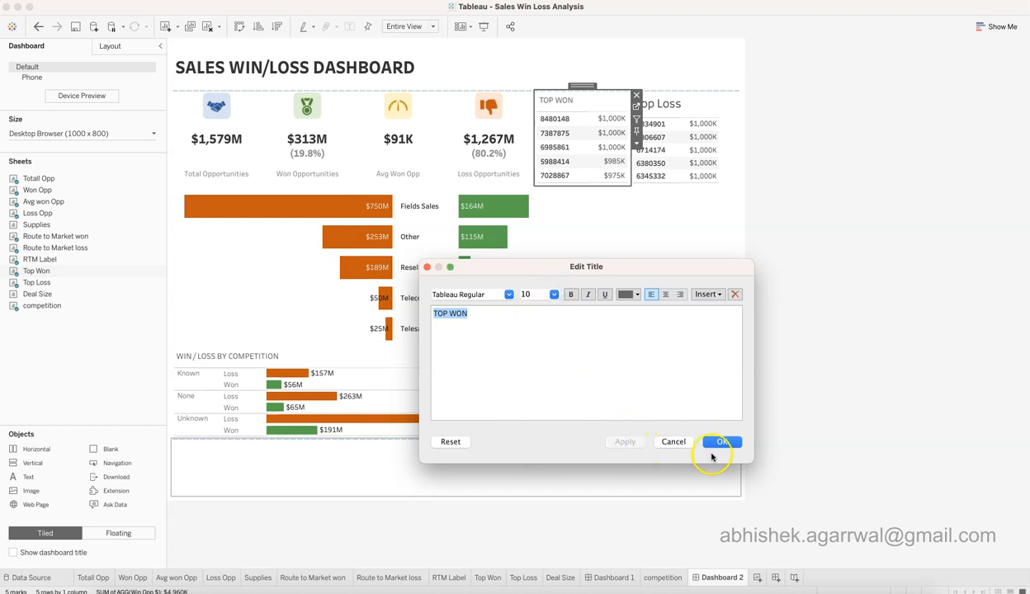
Confirm the Top Won title and replace the sheet name placeholder in the Top Loss title with TOP LOSS
left_click(721, 443)
left_click(667, 106)
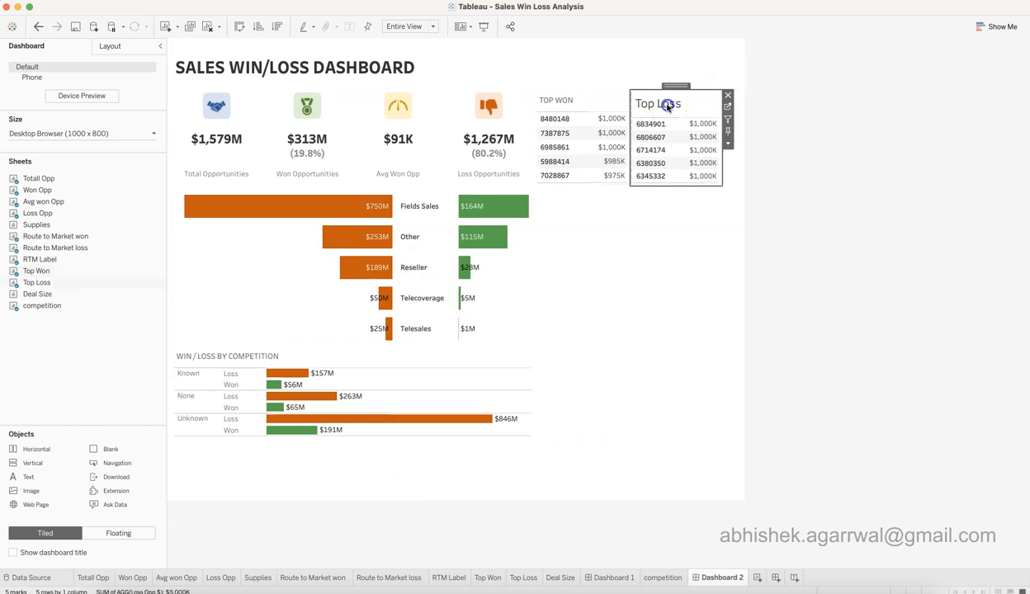
right_click(667, 106)
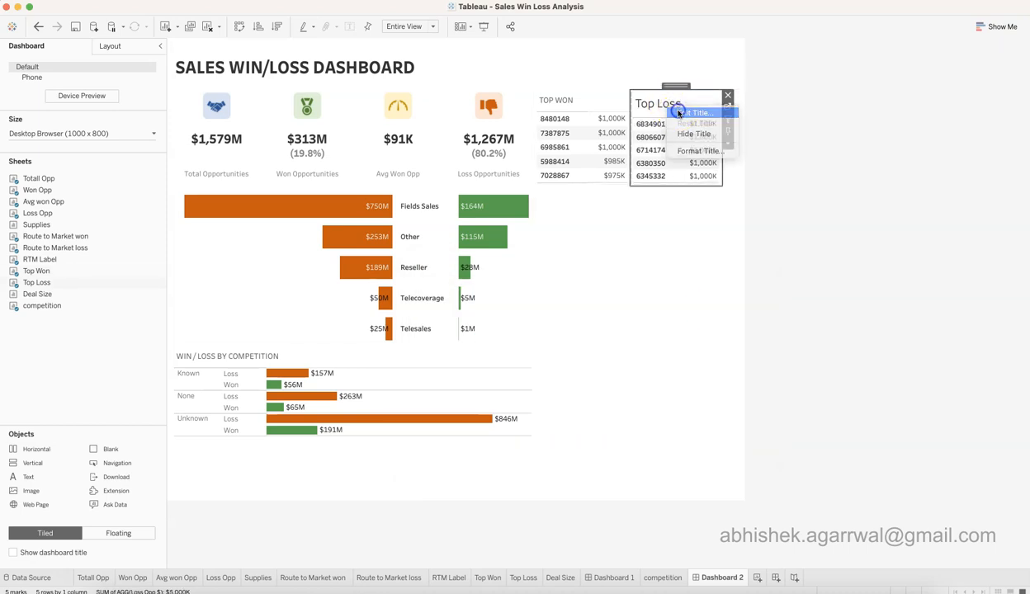
left_click(679, 111)
type("TOP LOSS")
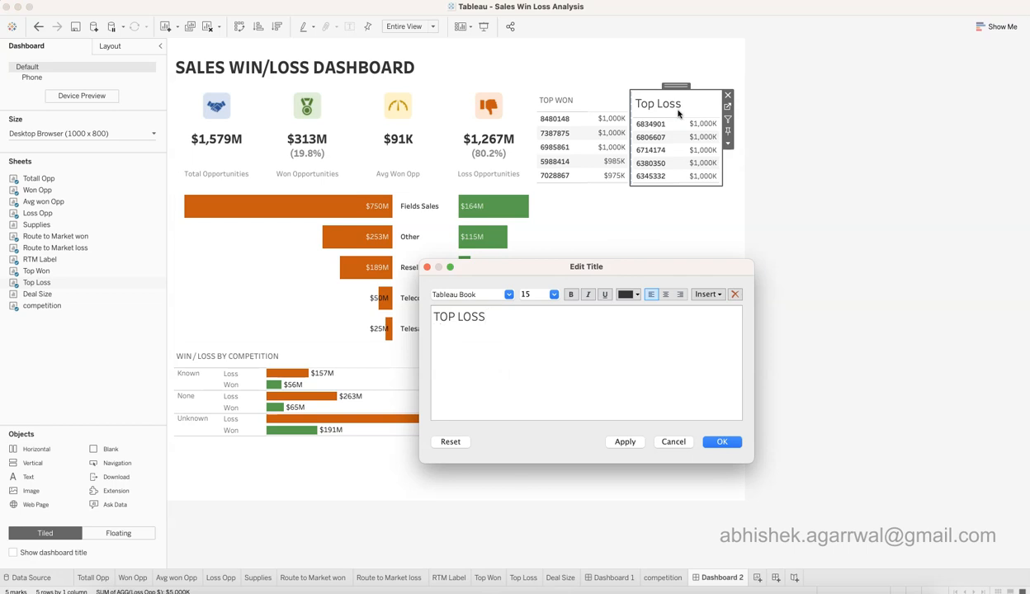
Format the Top Loss title in Tableau Regular, size 10, with a lighter gray color, and apply it
key("super+a")
left_click(511, 296)
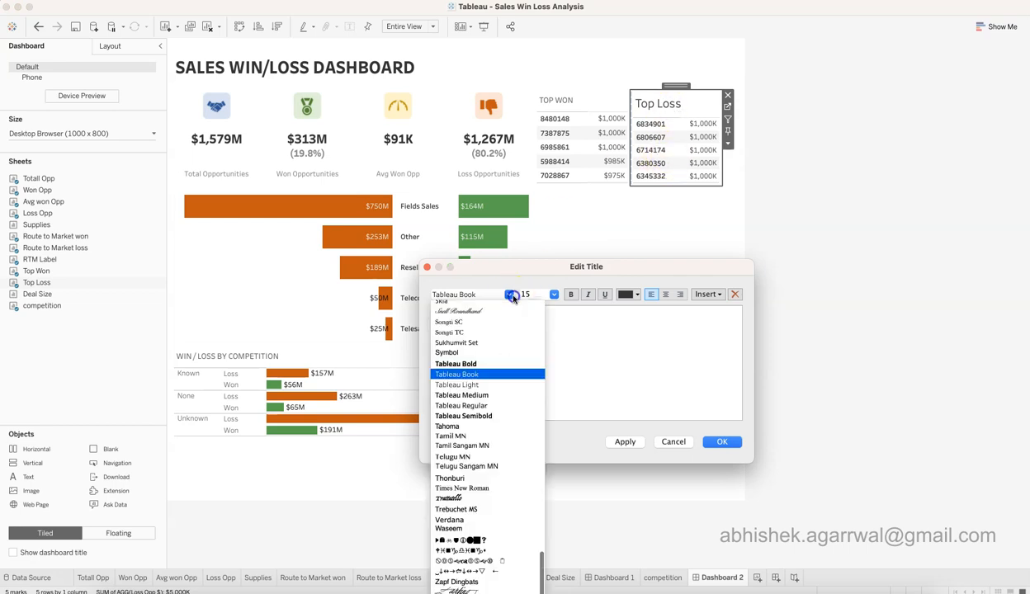
left_click(494, 402)
left_click(555, 302)
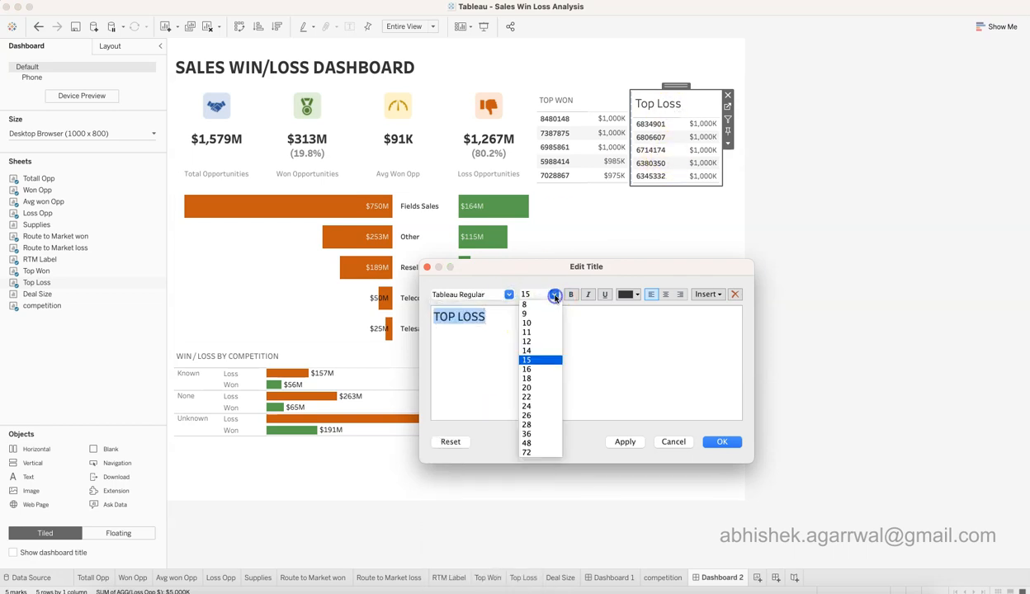
left_click(535, 313)
left_click(630, 295)
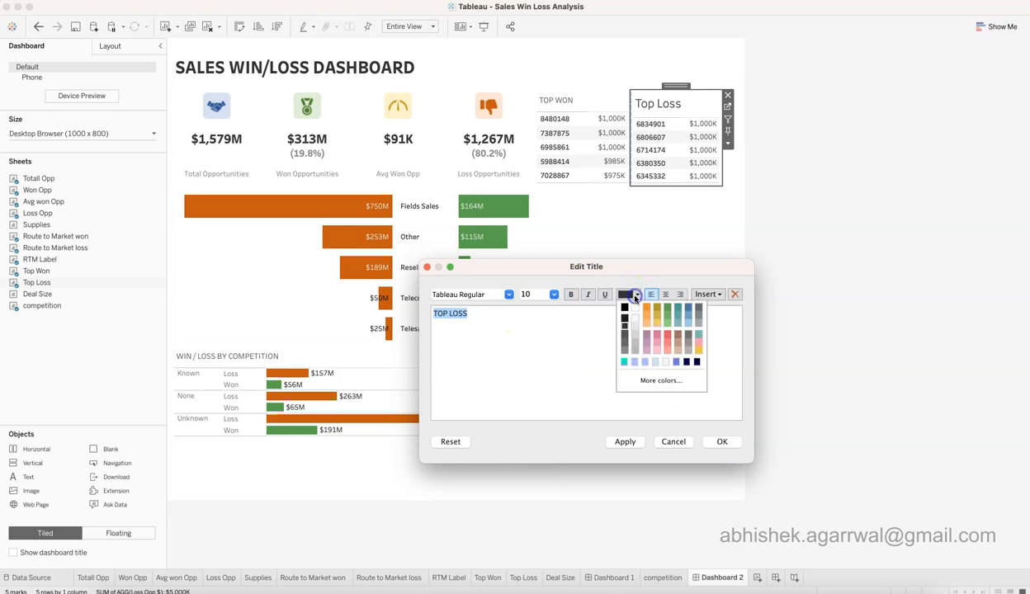
left_click(626, 345)
left_click(724, 444)
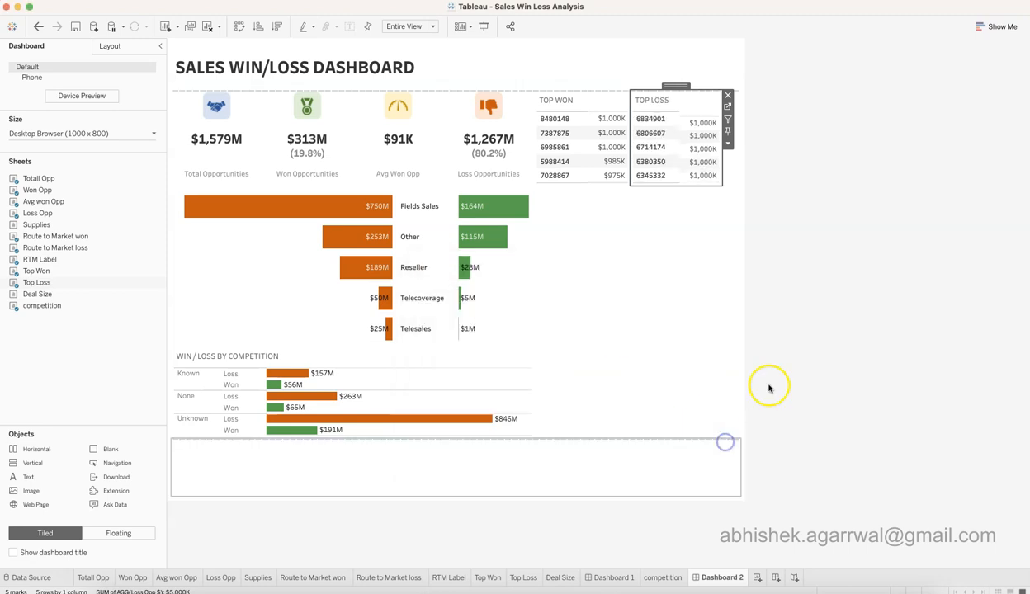
Increase the height of the container holding the Top Won and Top Loss tables, shrinking the blank below it
left_click(706, 182)
left_click_drag(706, 181, 648, 236)
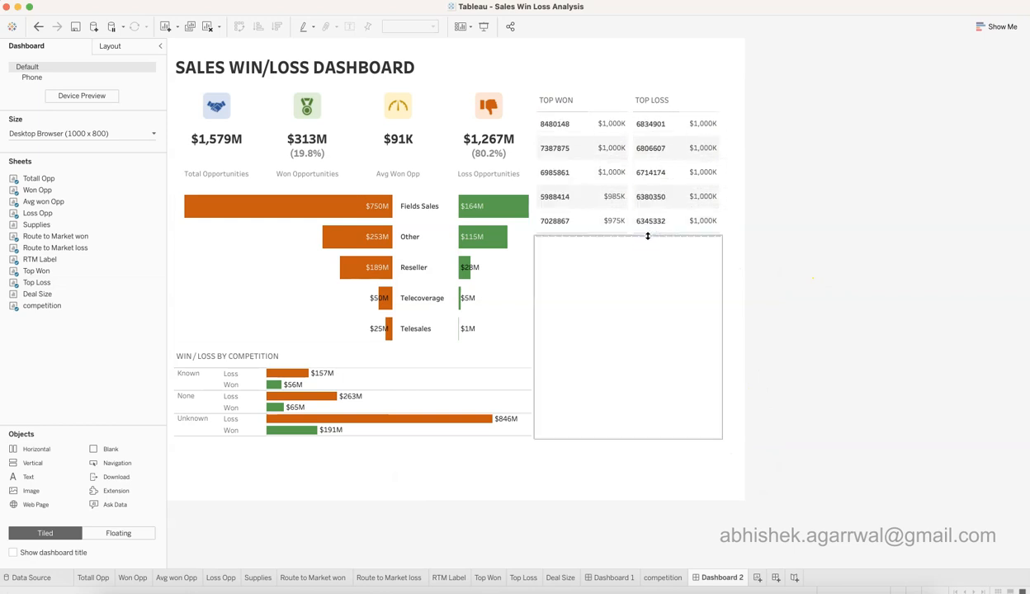
left_click(649, 239)
left_click(650, 243)
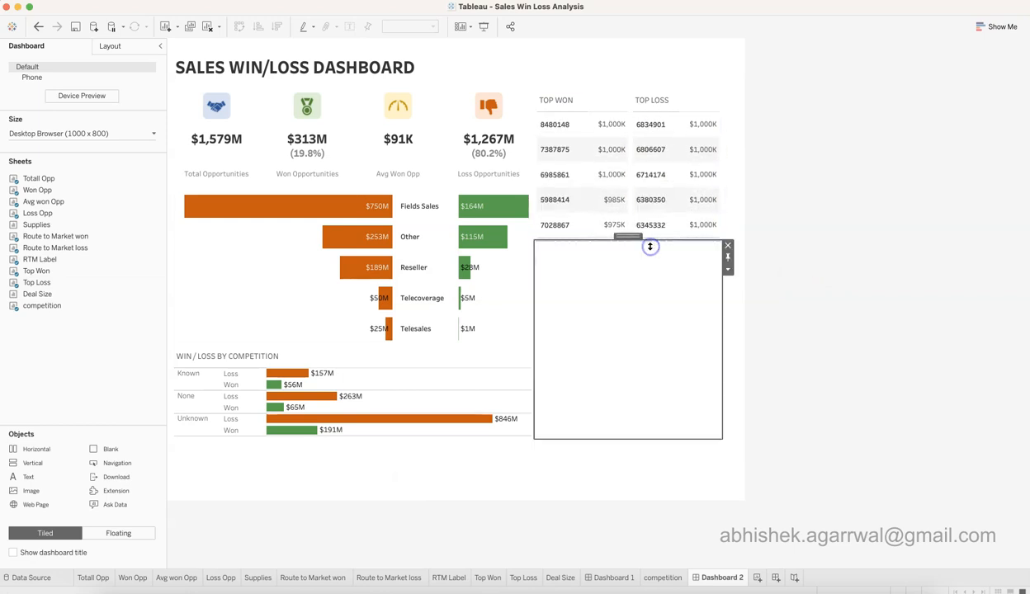
left_click(692, 320)
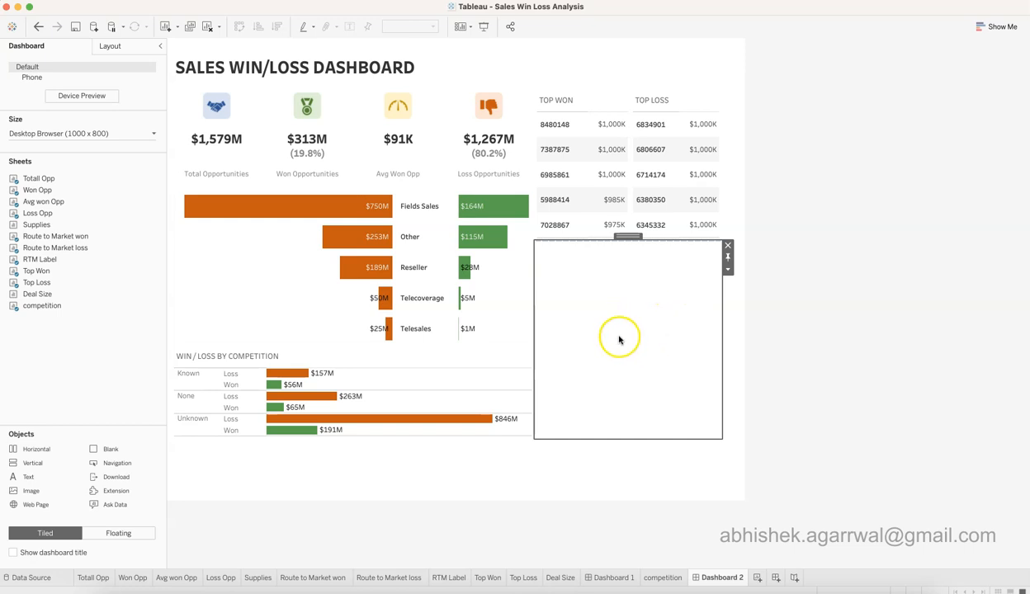
Place the Deal Size sheet directly below the Top Won and Top Loss tables and remove the blank beneath it
left_click_drag(67, 283, 66, 297)
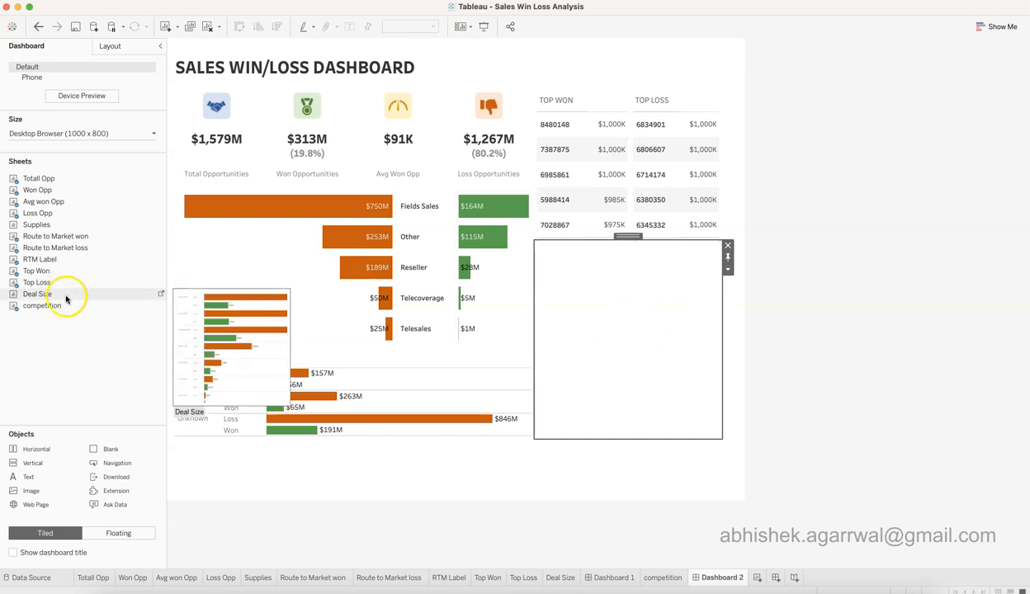
left_click(624, 578)
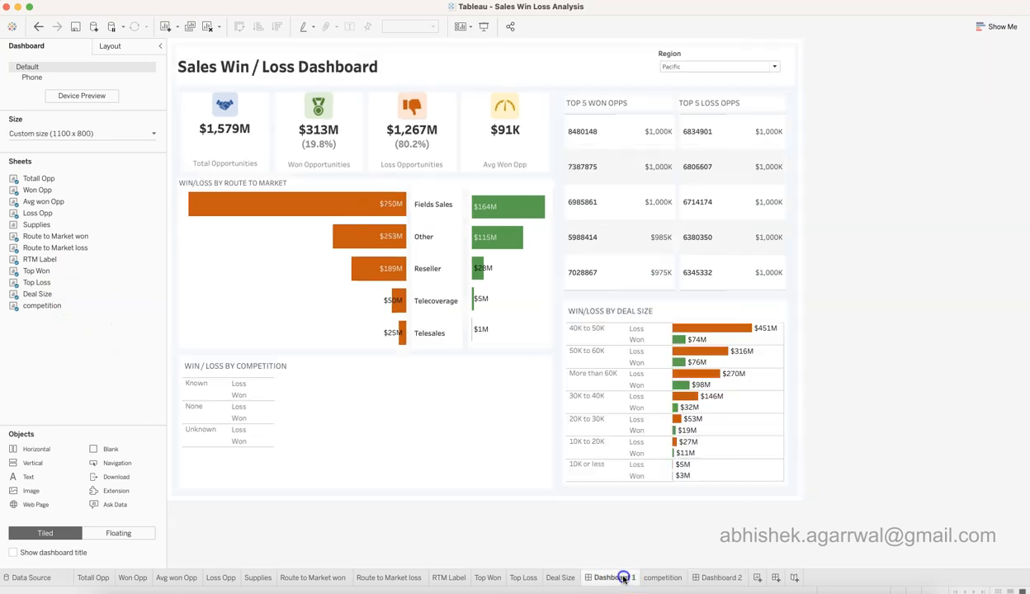
left_click(724, 580)
left_click_drag(65, 291, 619, 248)
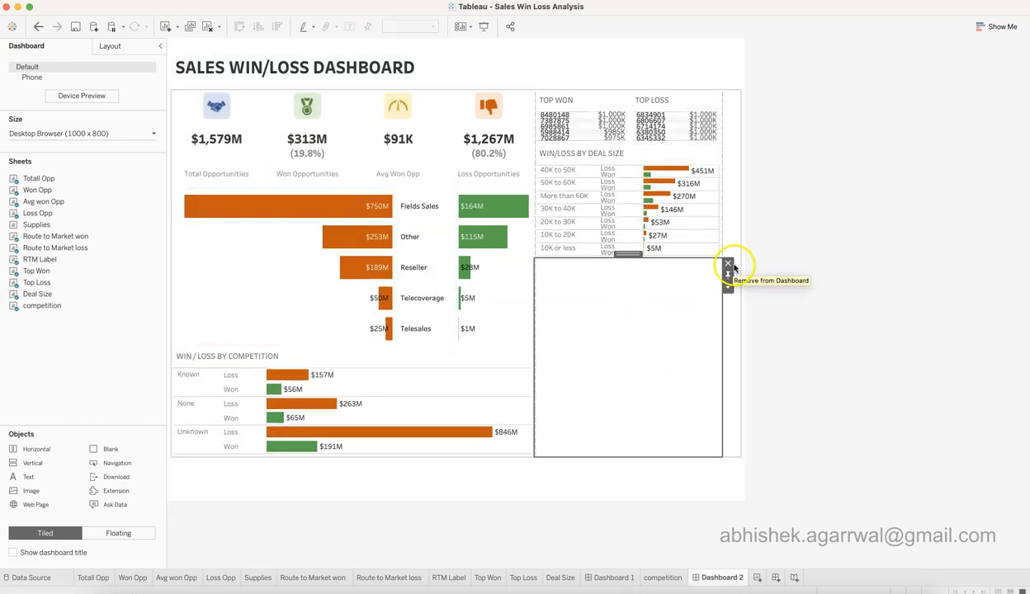
left_click(730, 266)
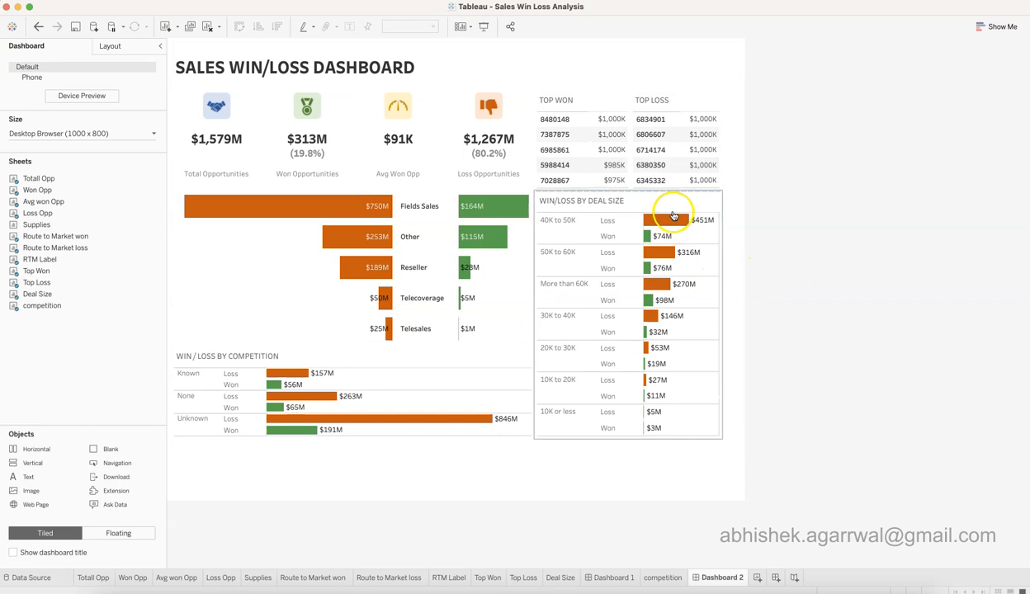
Make the Top Won and Top Loss tables taller above the Deal Size chart and remove the blank at the dashboard's bottom
left_click_drag(676, 193, 680, 247)
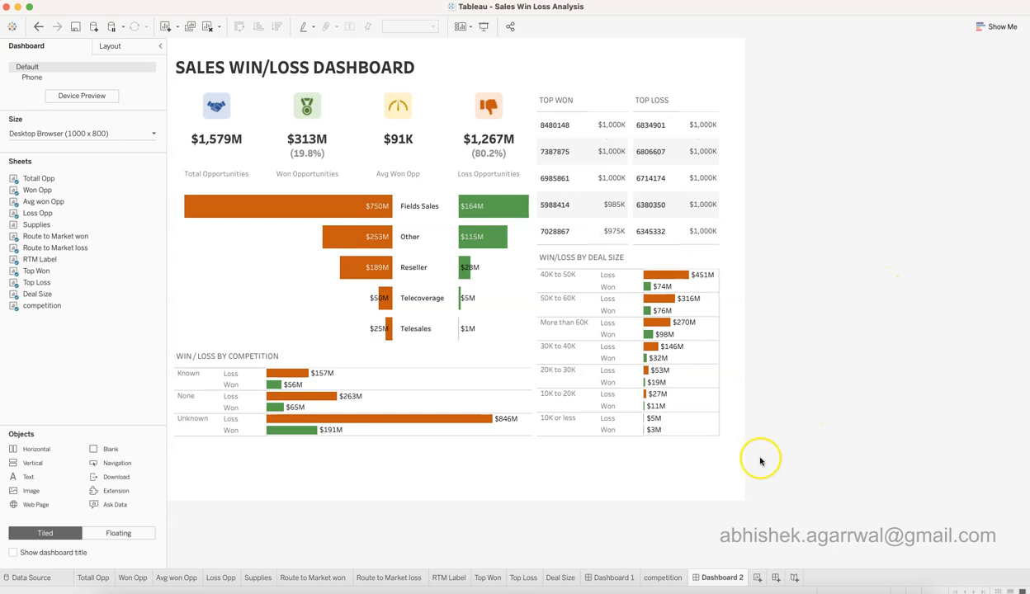
left_click(641, 489)
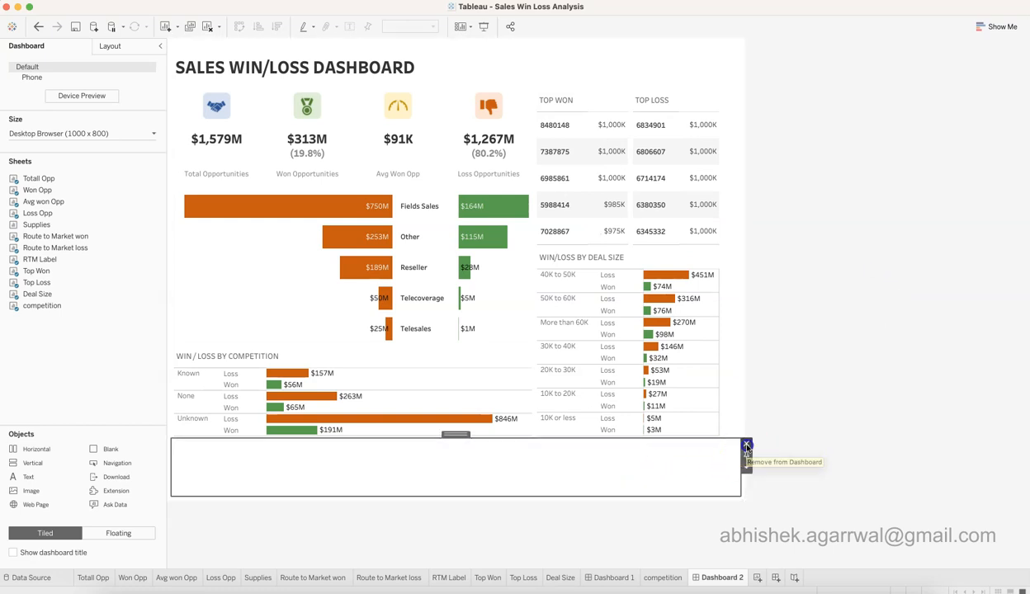
left_click(746, 444)
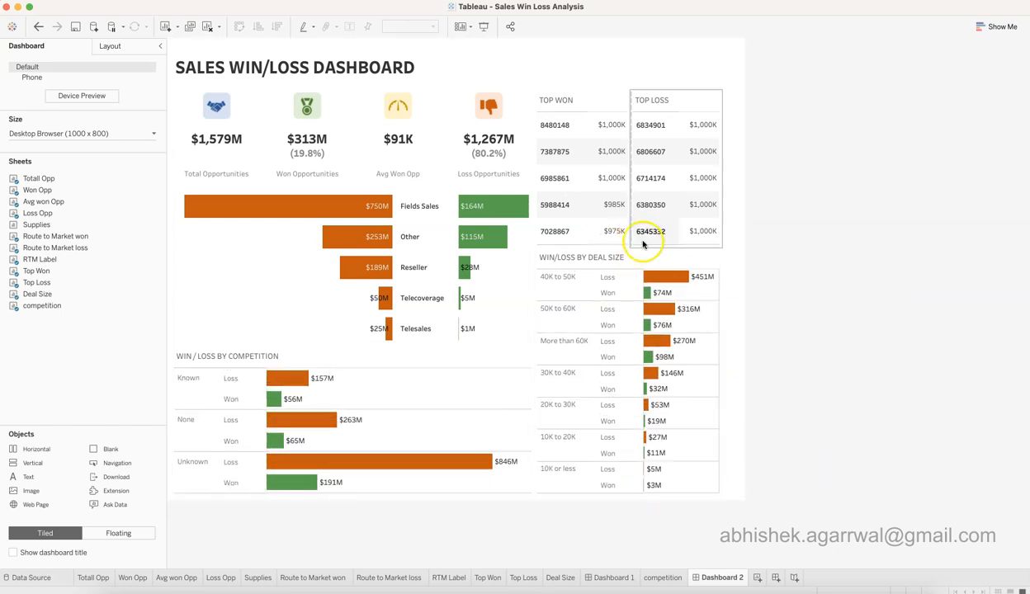
left_click_drag(646, 248, 646, 258)
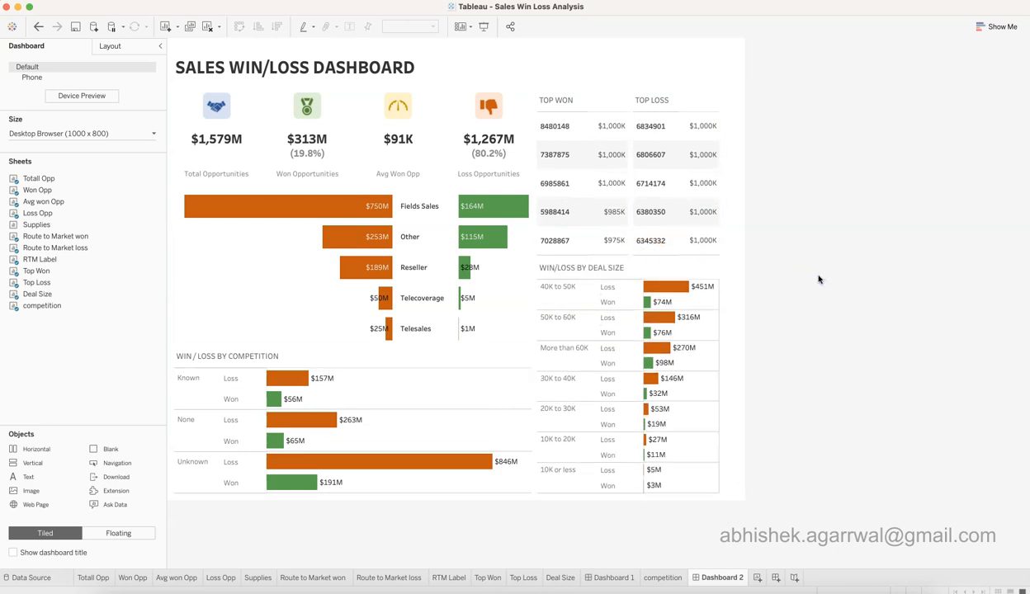
left_click(832, 278)
Compare with Dashboard 1, then give Dashboard 2's outermost tiled container a light blue background at 70% opacity
left_click(625, 572)
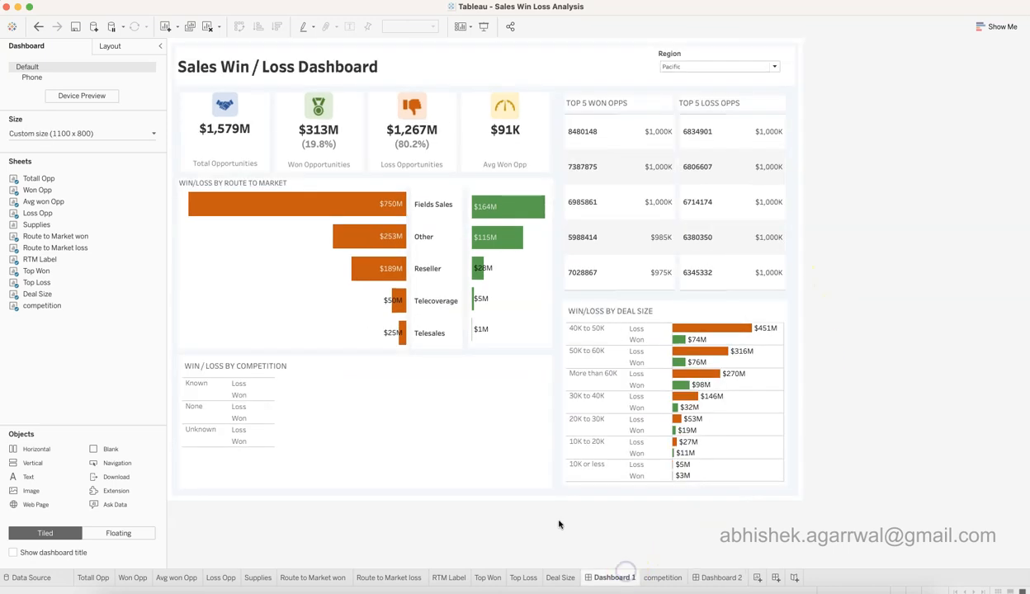
left_click(723, 578)
left_click(738, 48)
left_click(740, 43)
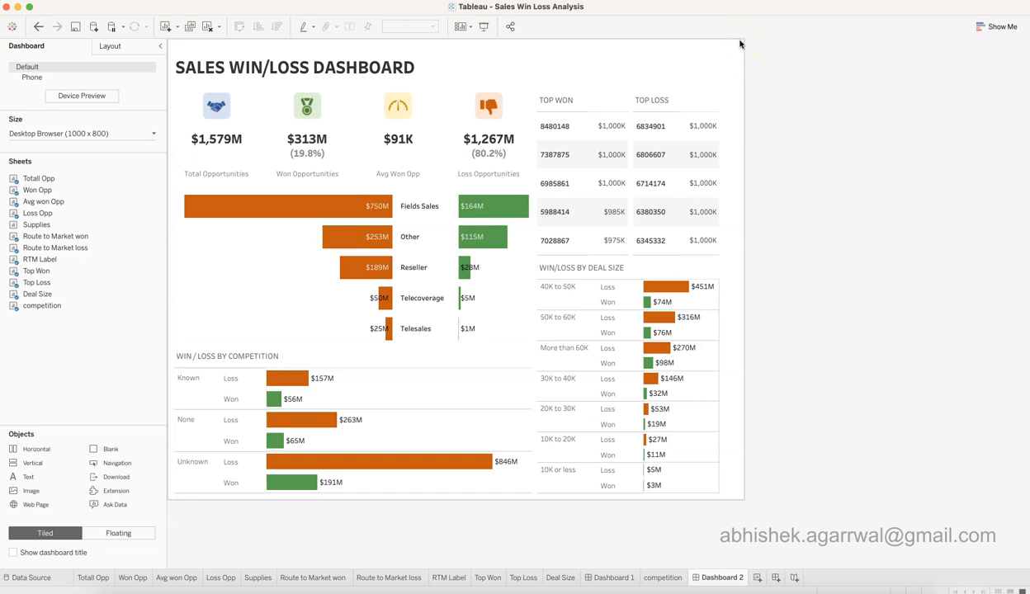
left_click(741, 44)
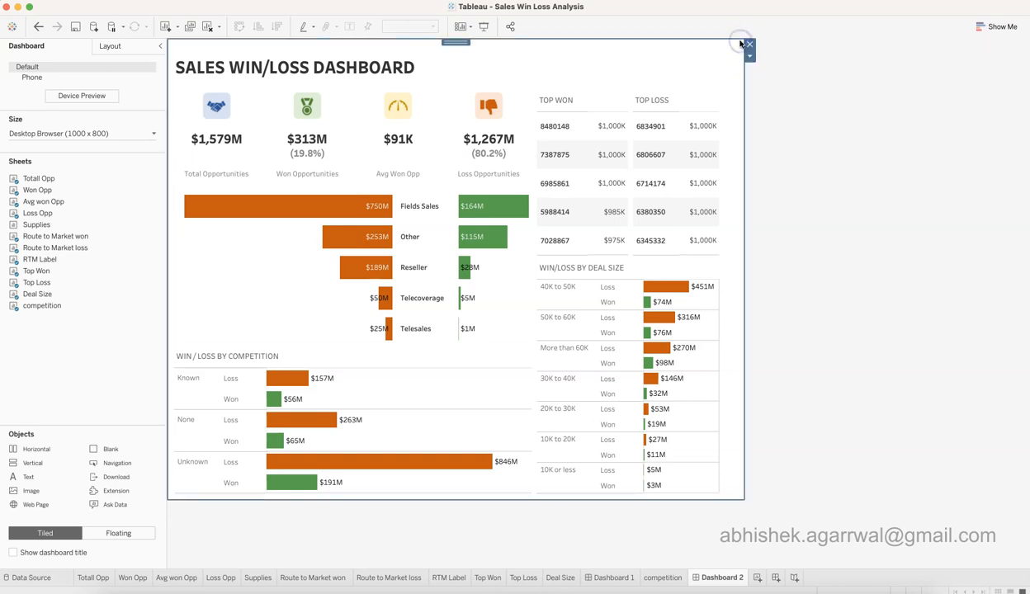
left_click(111, 46)
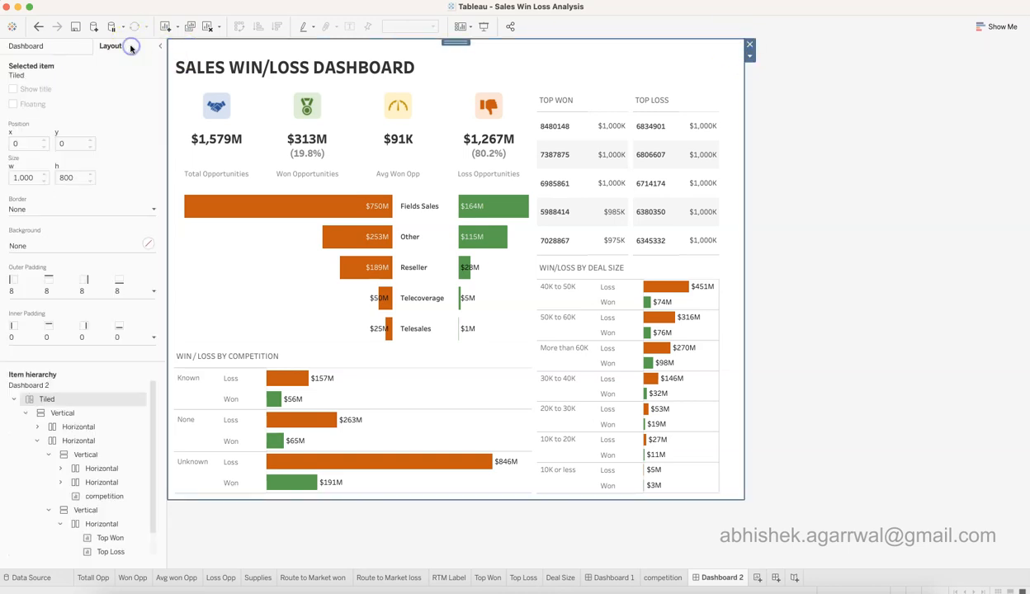
left_click(148, 243)
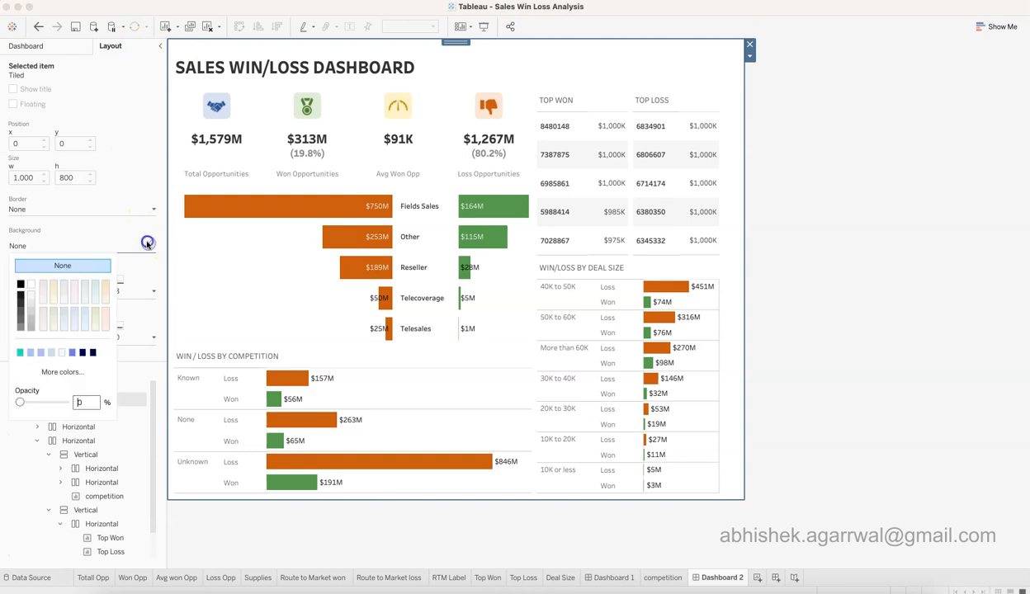
left_click(83, 330)
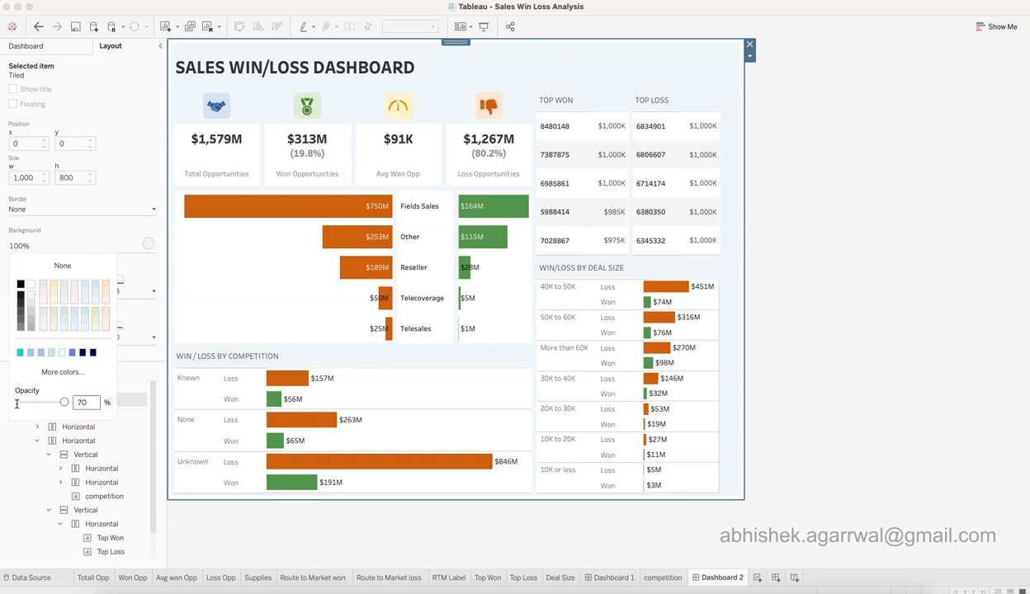
left_click(889, 346)
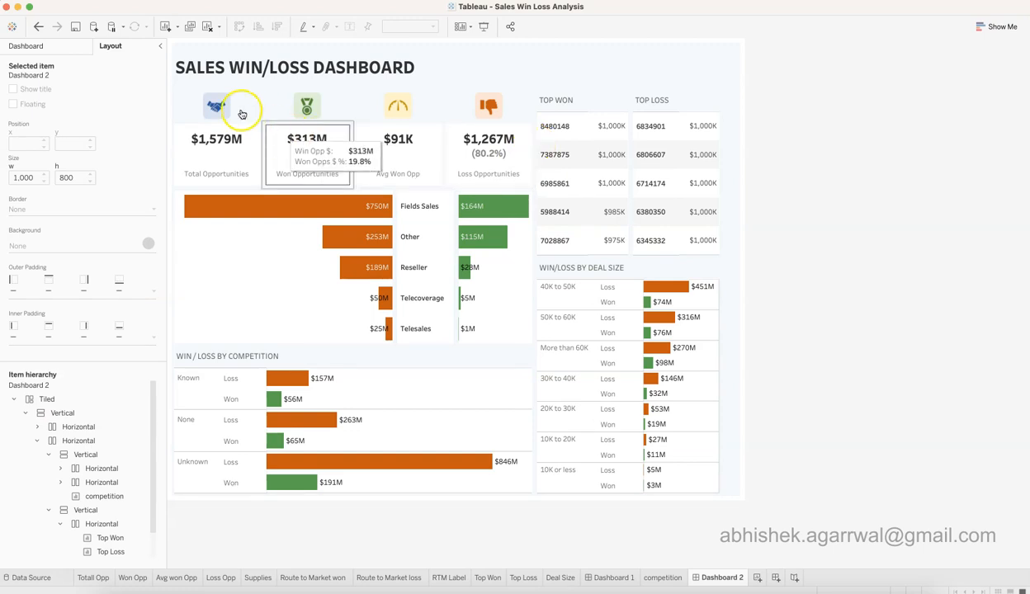
Give the SALES WIN/LOSS DASHBOARD title text object a white background
left_click(398, 66)
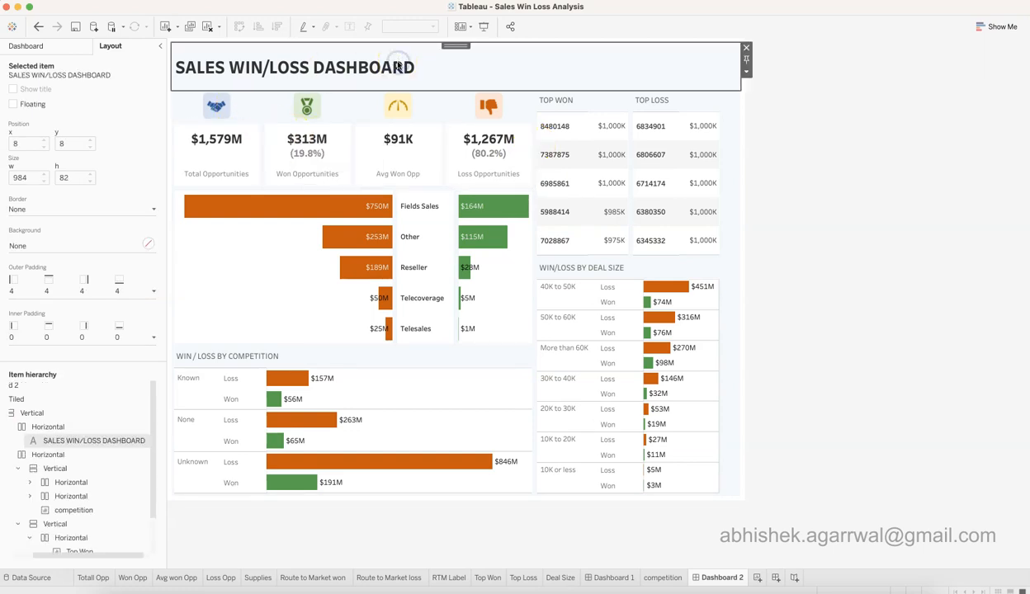
left_click(149, 243)
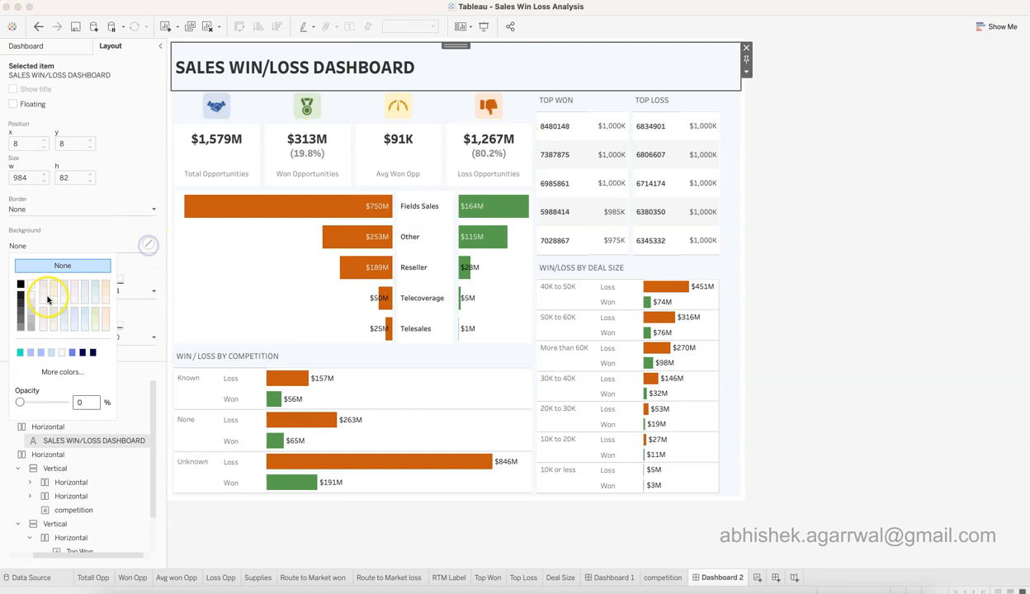
left_click(31, 286)
Give the containers of the Total Opportunities and Won Opportunities KPI tiles, icons included, a white background
left_click(244, 106)
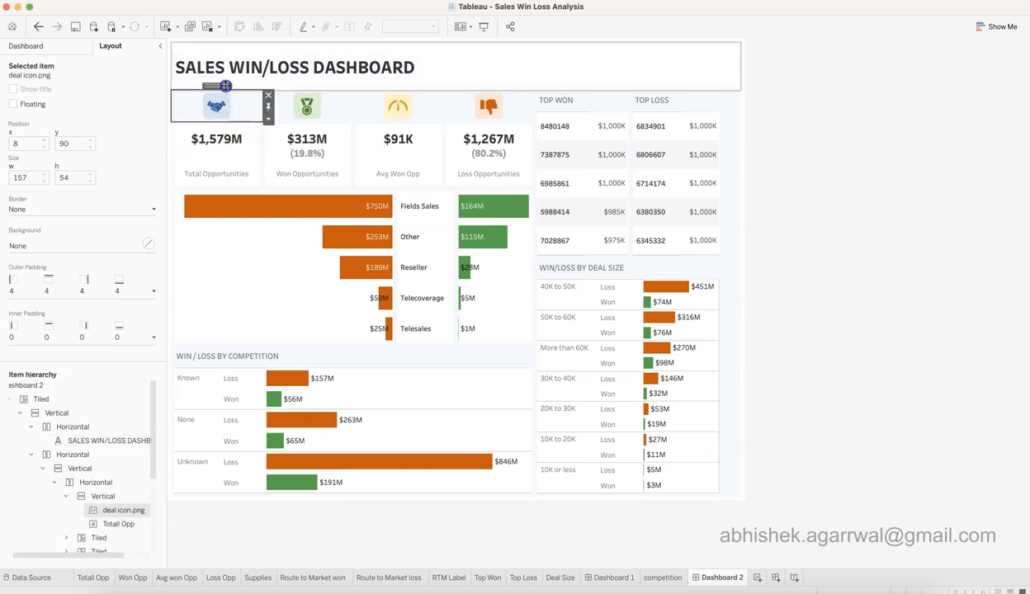
double_click(226, 86)
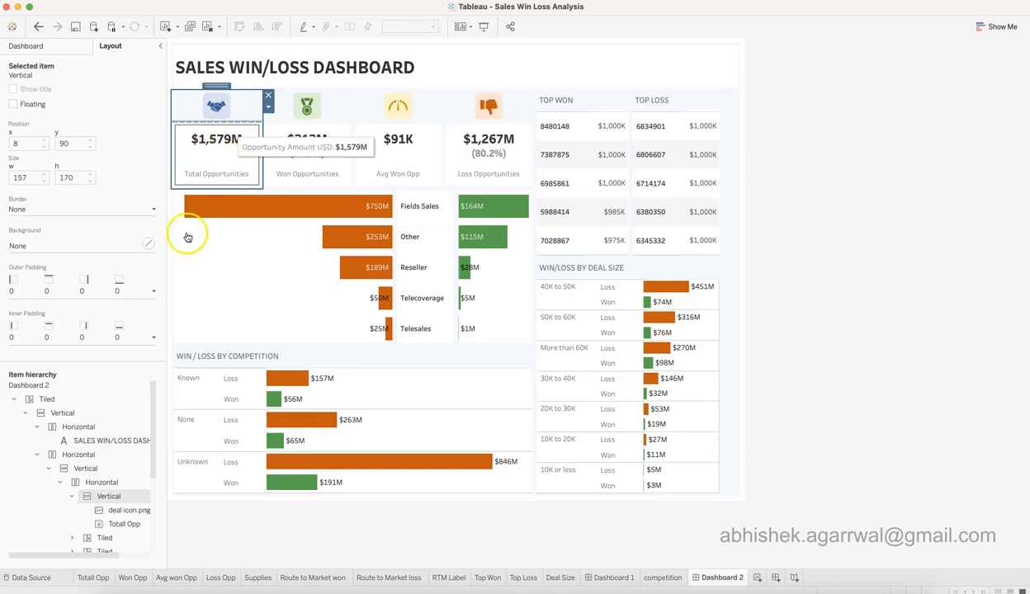
left_click(147, 244)
left_click(31, 287)
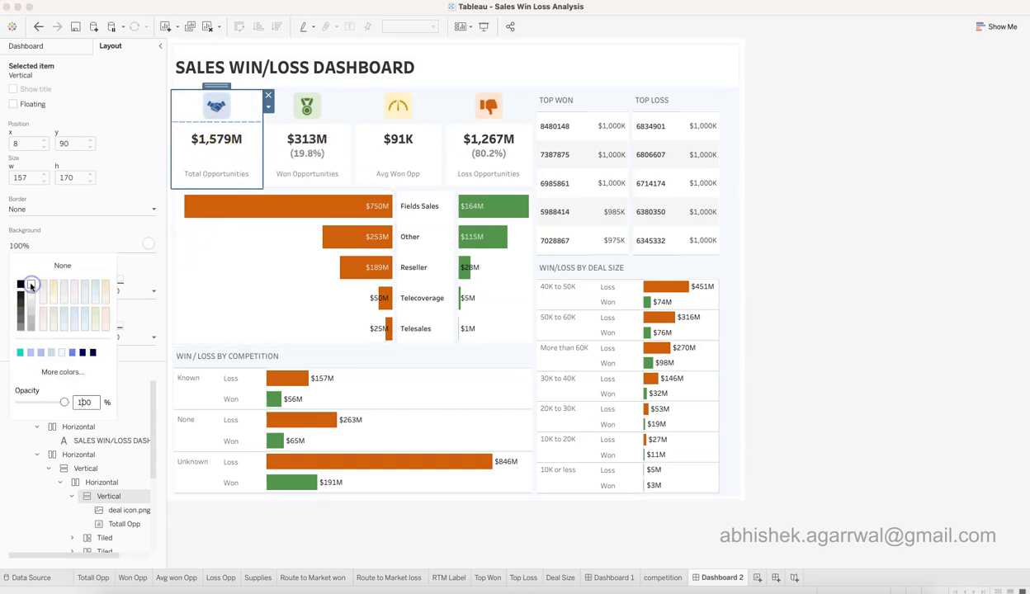
left_click(331, 107)
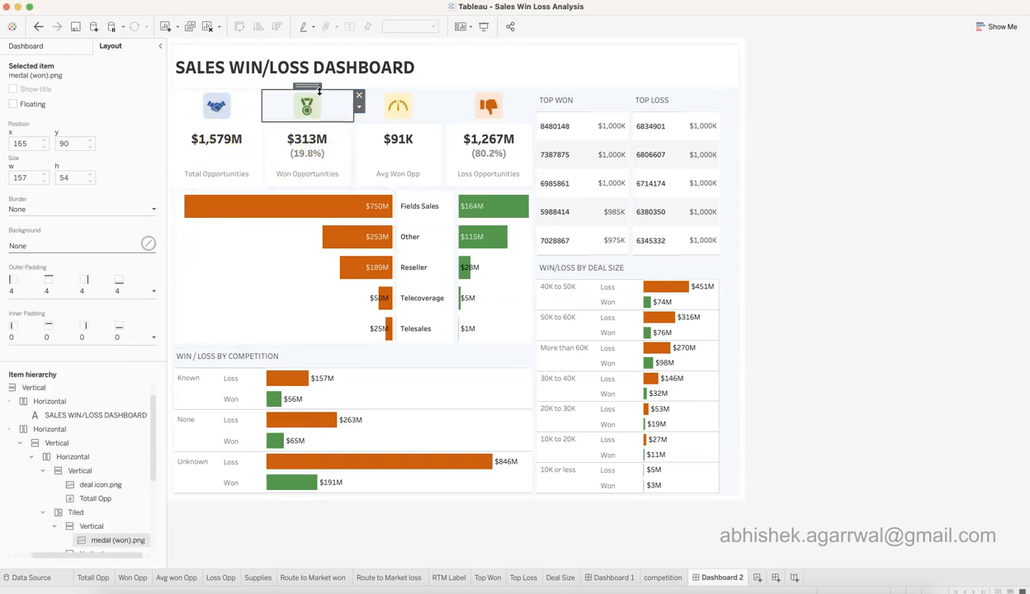
double_click(315, 86)
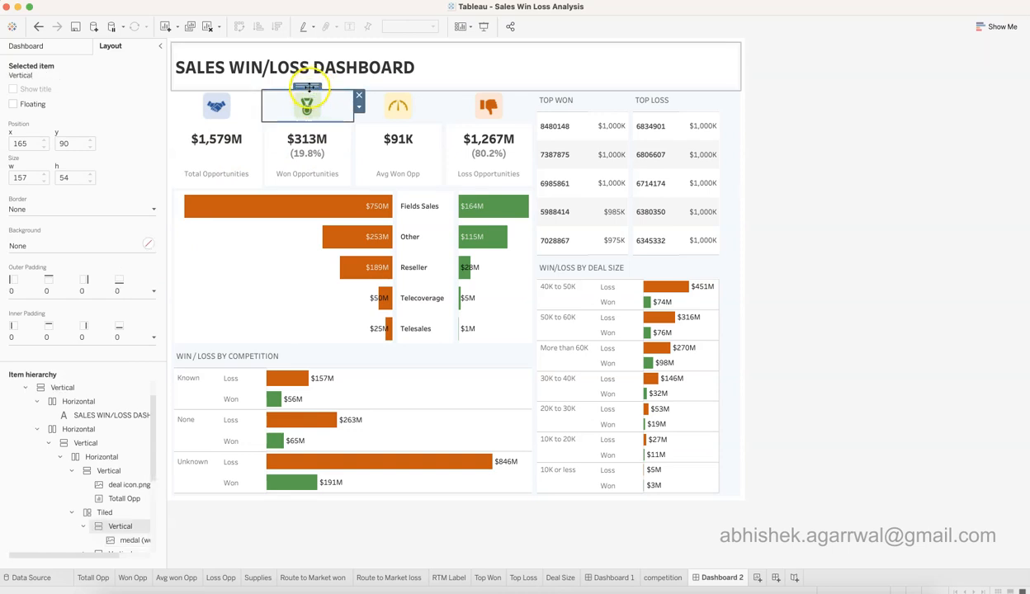
double_click(307, 85)
left_click(148, 244)
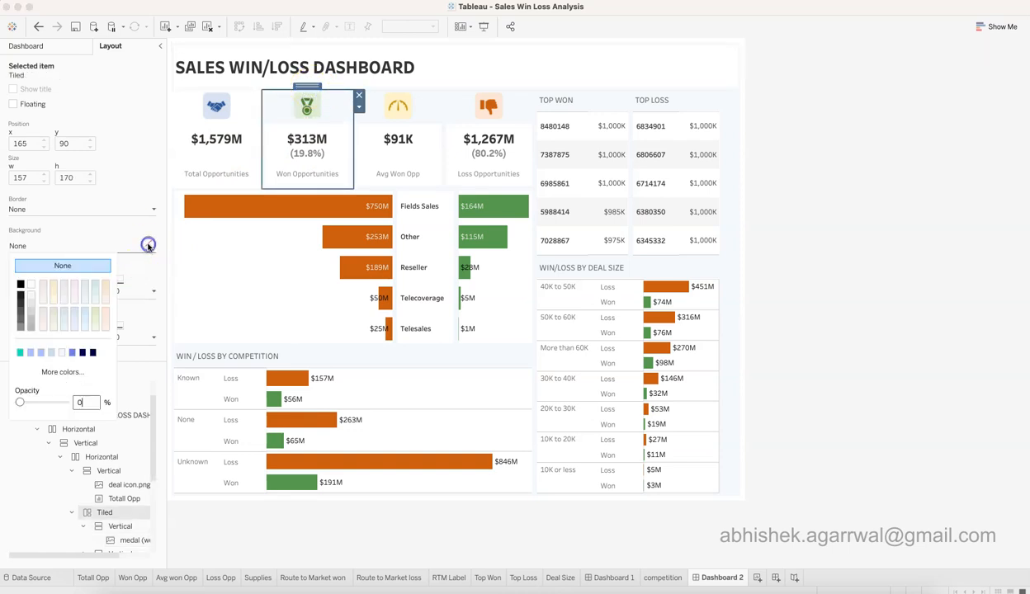
Give the containers of the Avg Won Opp and Loss Opportunities KPI tiles, icons included, a white background
left_click(405, 106)
double_click(406, 85)
left_click(148, 245)
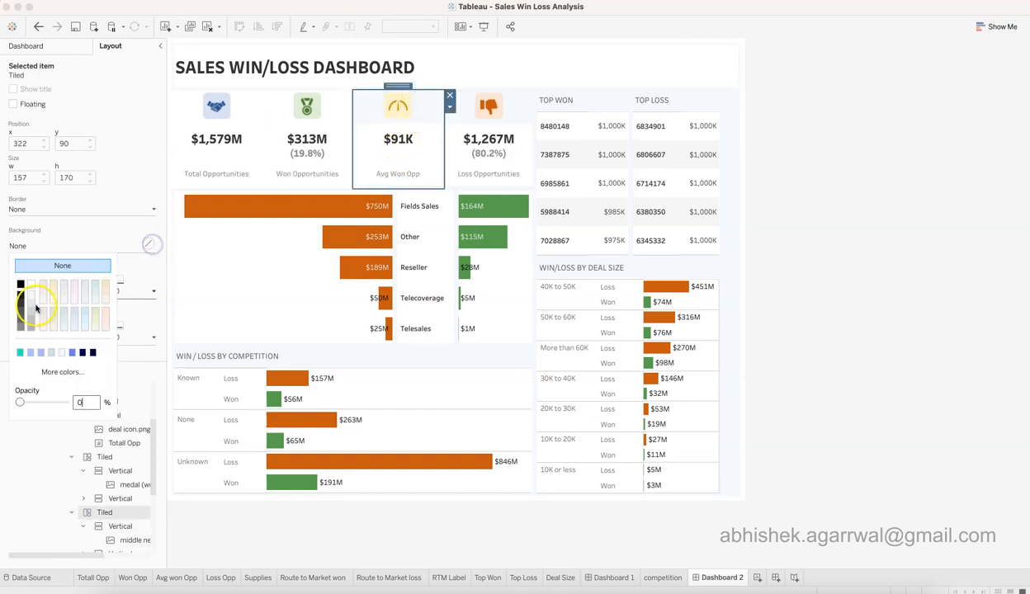
left_click(30, 284)
left_click(487, 106)
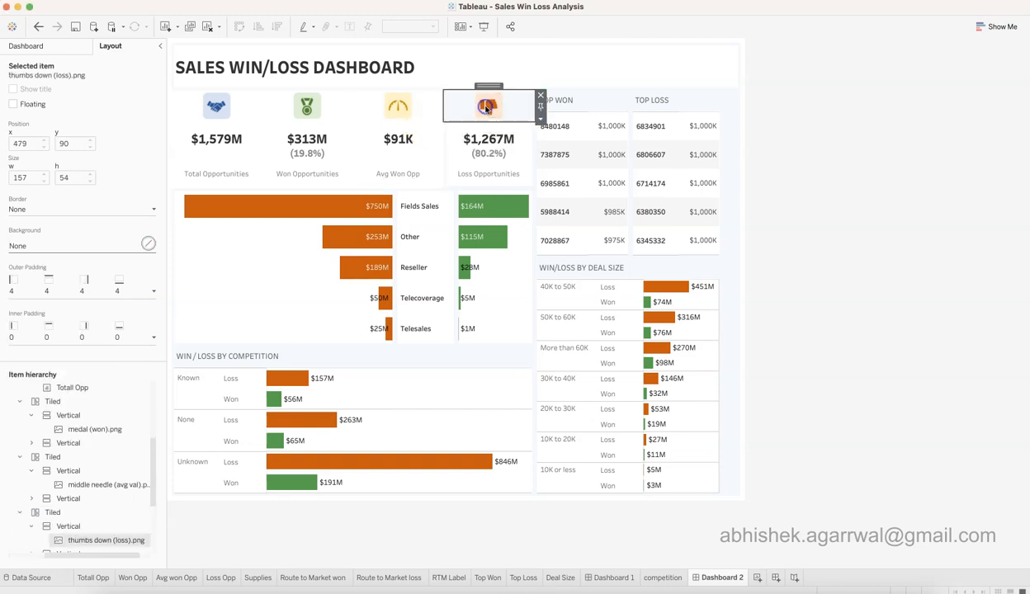
double_click(491, 86)
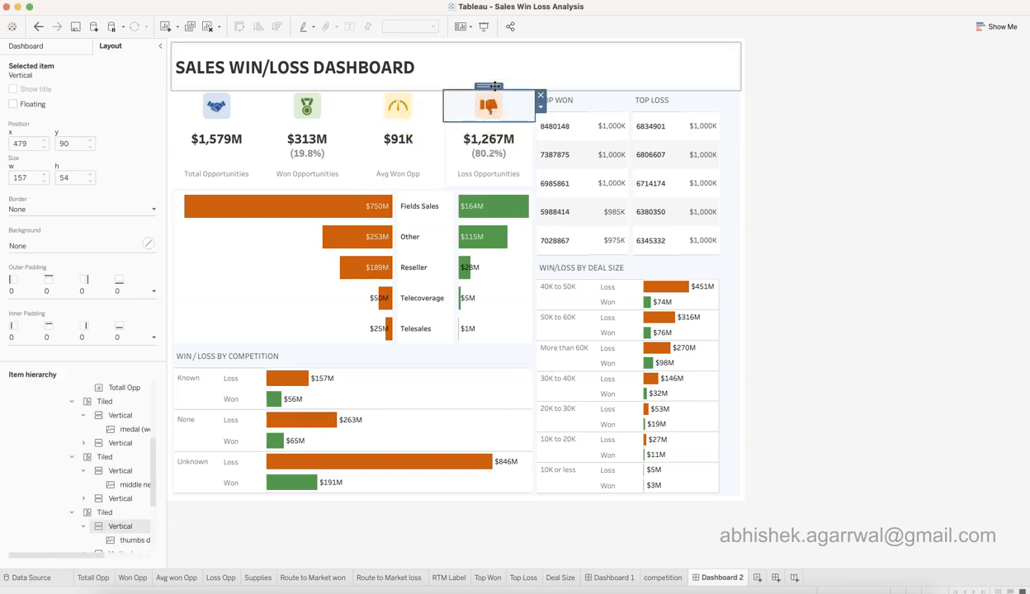
double_click(494, 86)
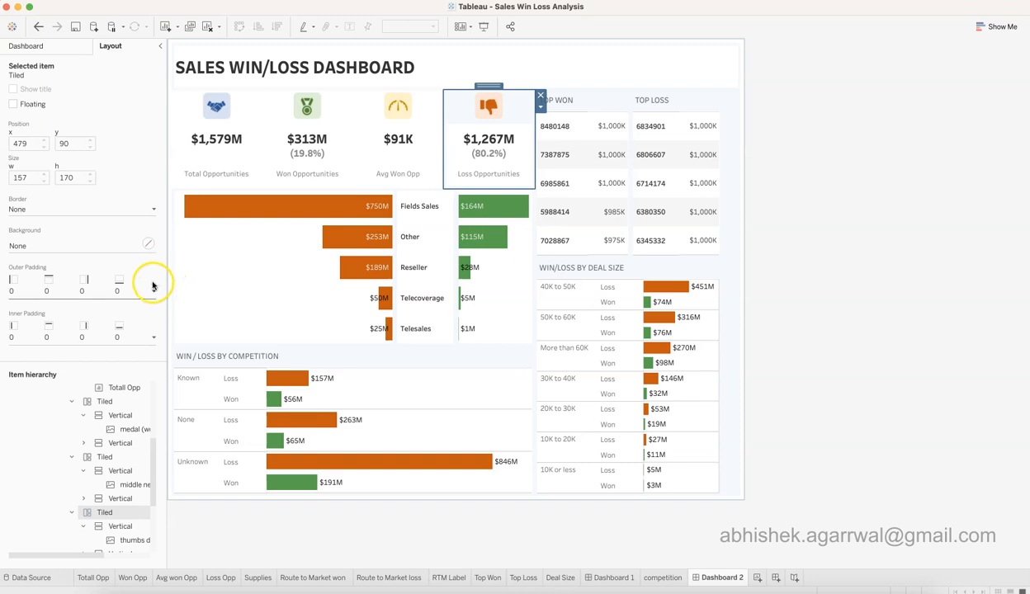
left_click(148, 244)
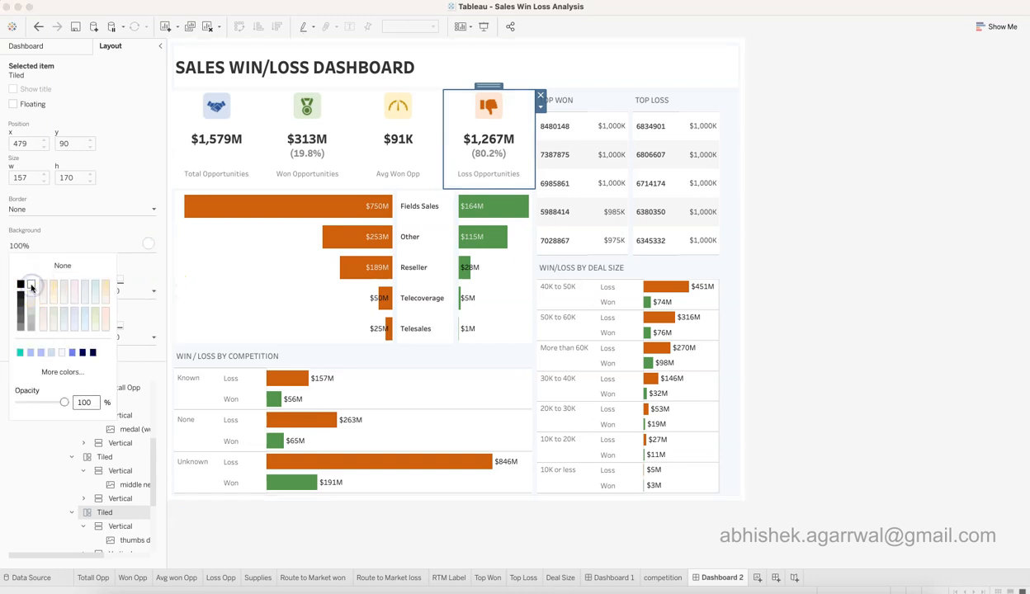
Give the horizontal container holding the Top Won and Top Loss tables a white background
left_click(588, 99)
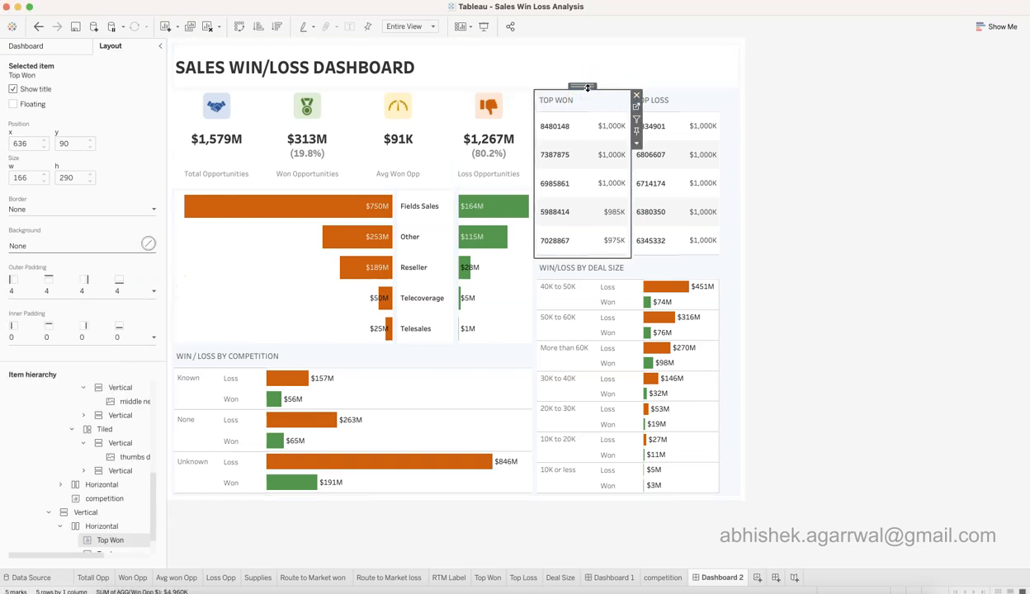
double_click(588, 89)
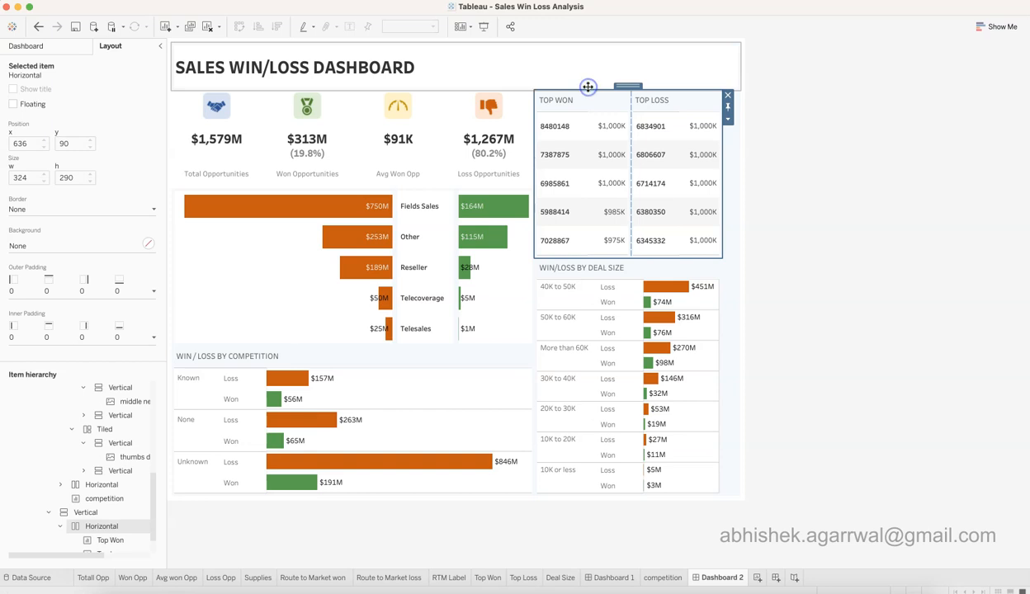
left_click(148, 243)
left_click(31, 286)
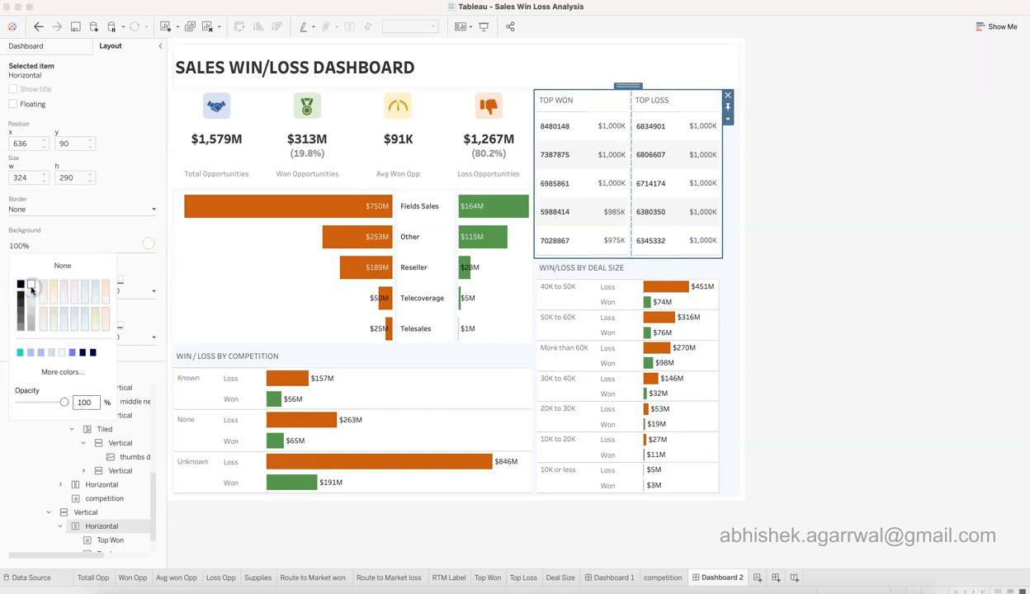
left_click(900, 235)
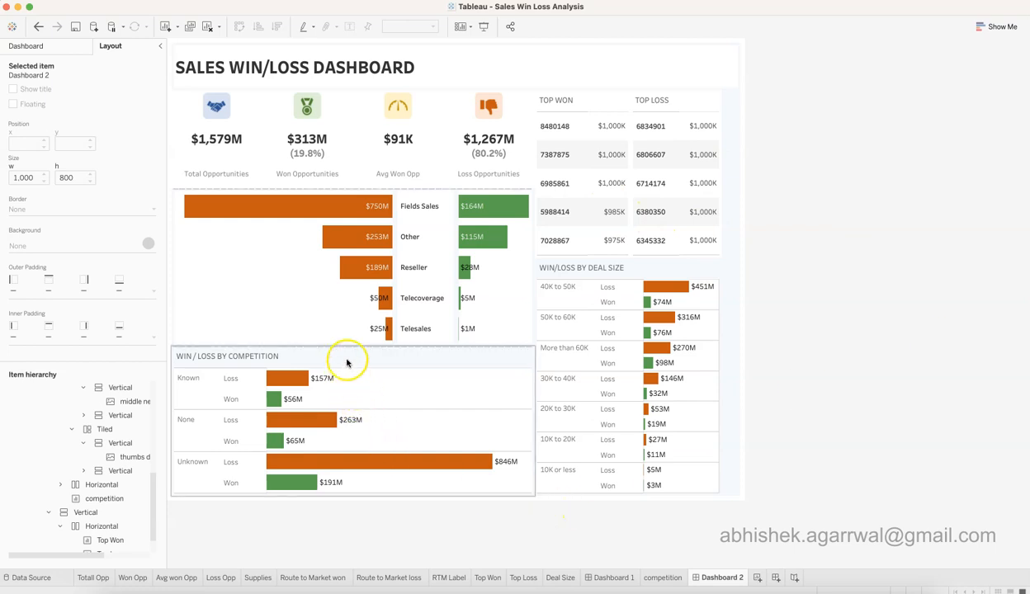
Give the Win/Loss by Competition and Win/Loss by Deal Size charts a white background
left_click(339, 360)
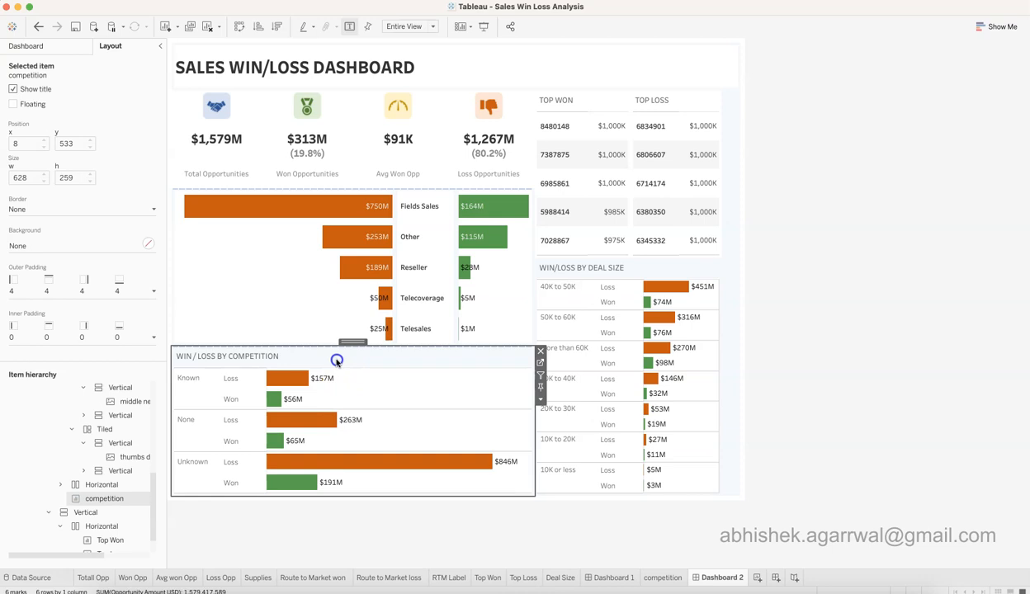
left_click(148, 245)
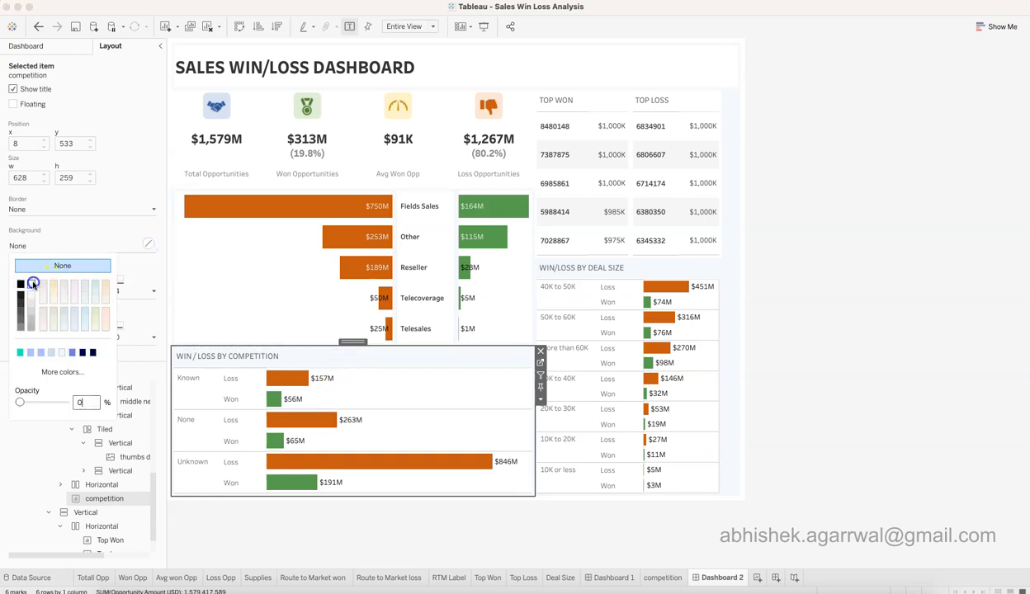
left_click(582, 270)
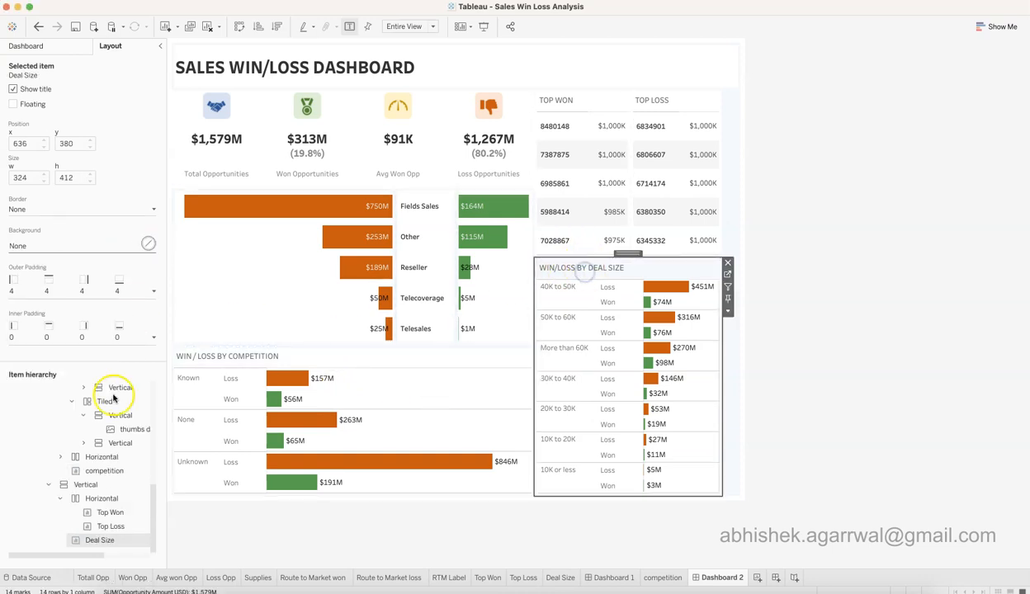
left_click(146, 244)
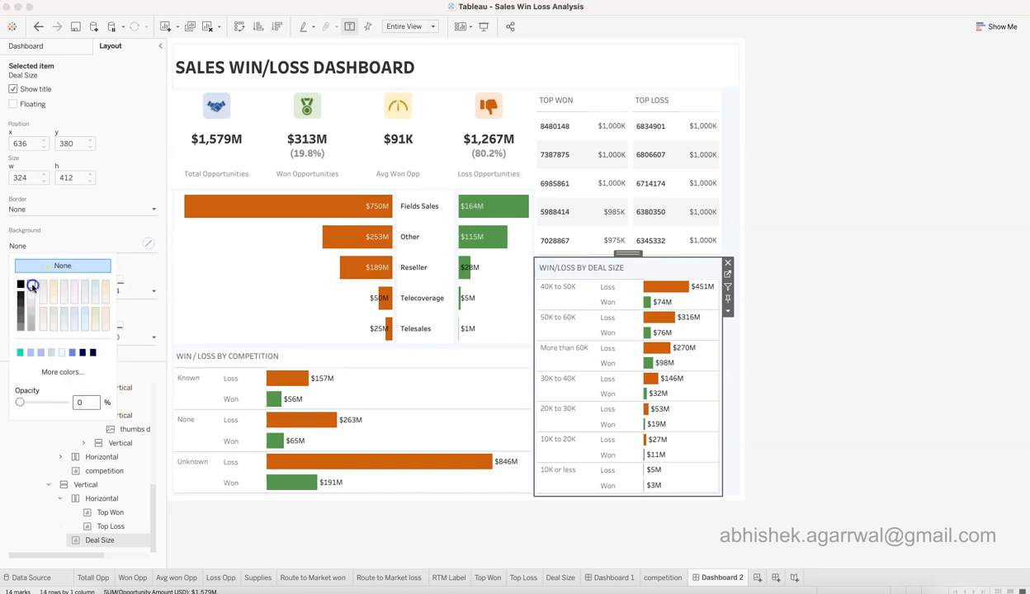
left_click(810, 329)
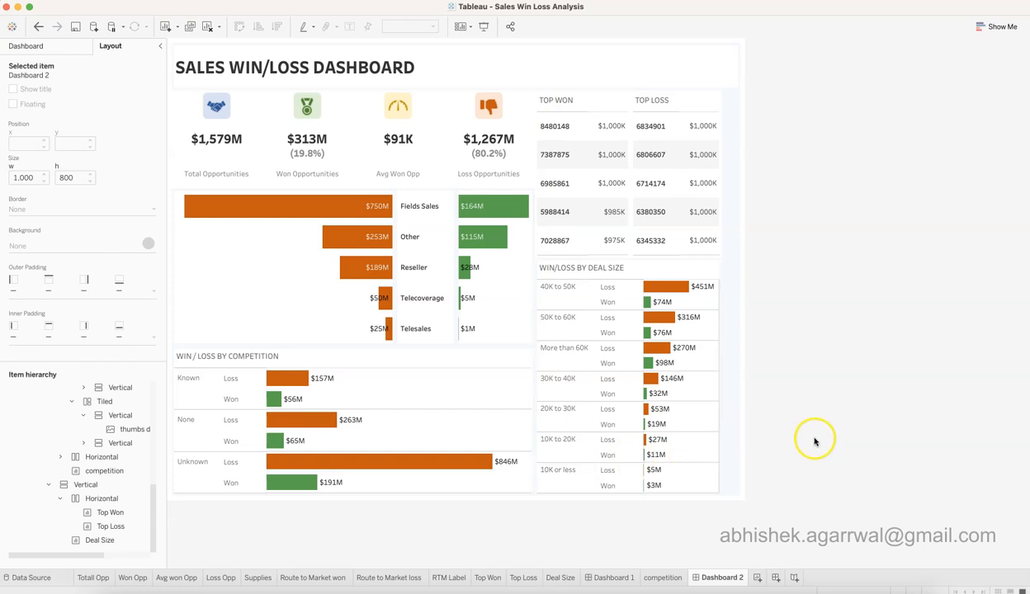
Set the outer padding of the horizontal container holding all four KPI tiles to 4 on all sides
mouse_move(648, 354)
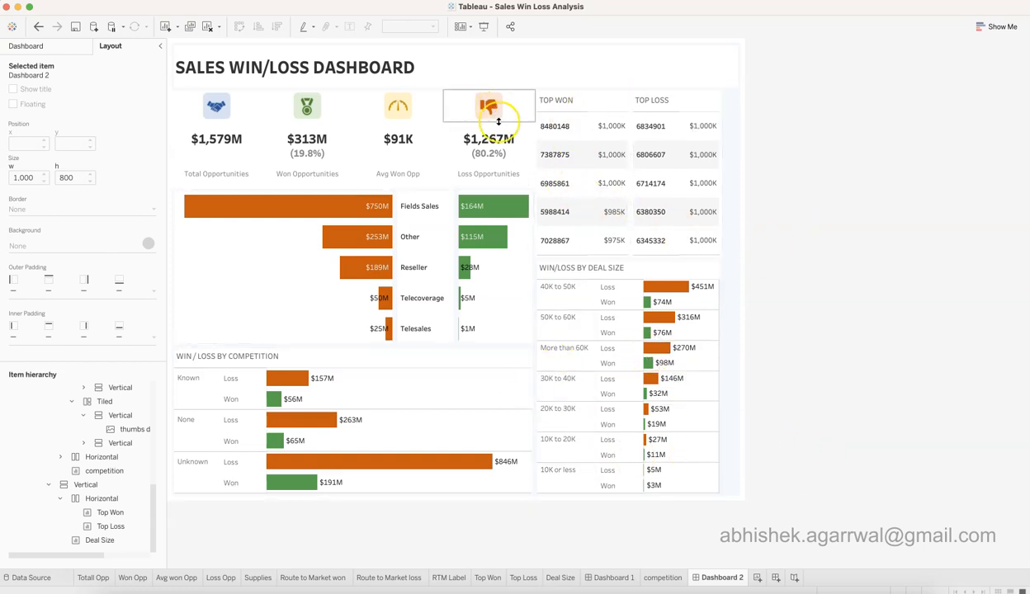
left_click(361, 110)
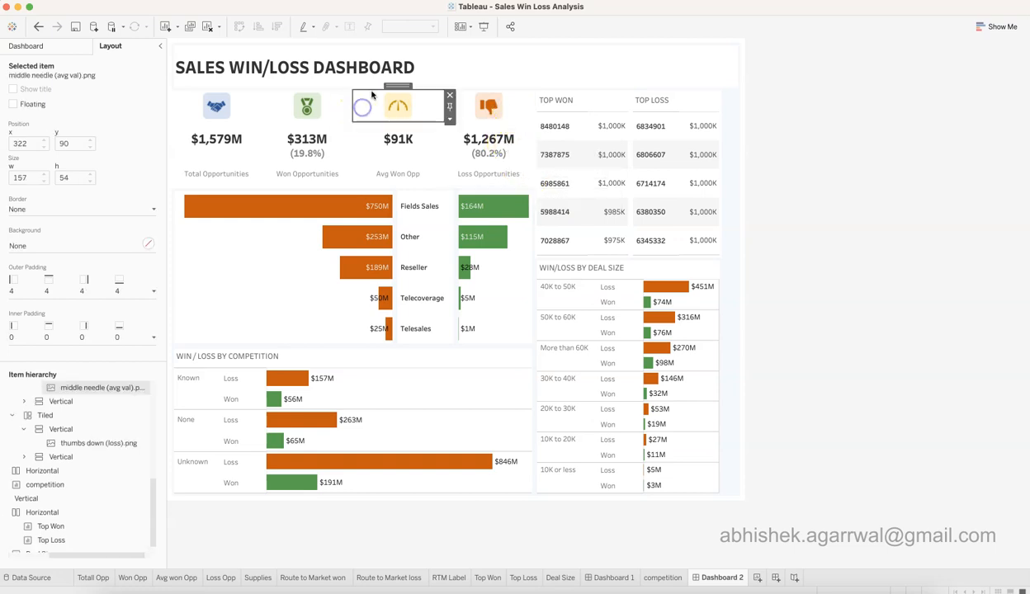
double_click(399, 87)
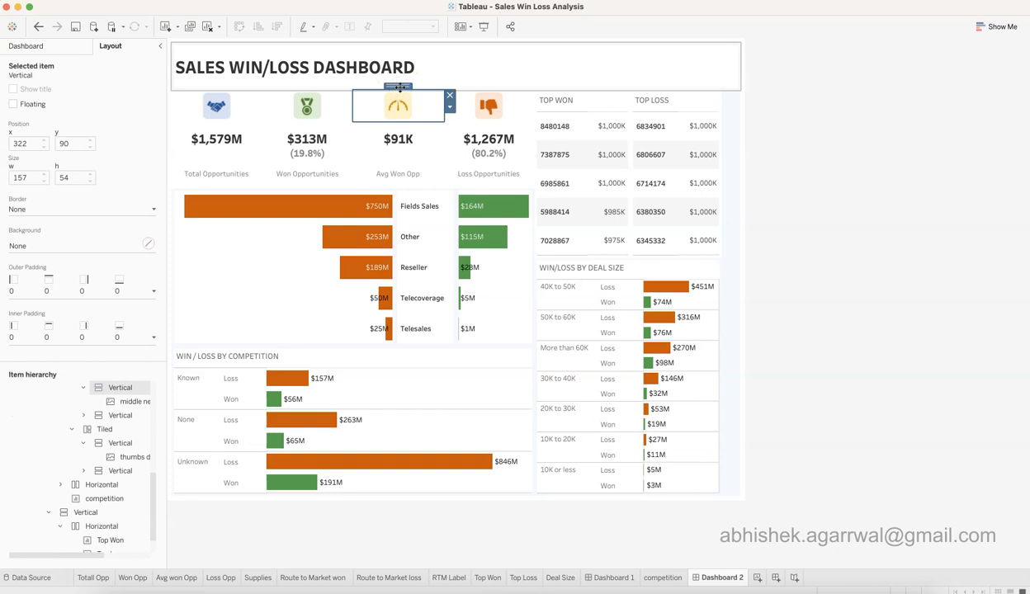
double_click(400, 88)
double_click(400, 88)
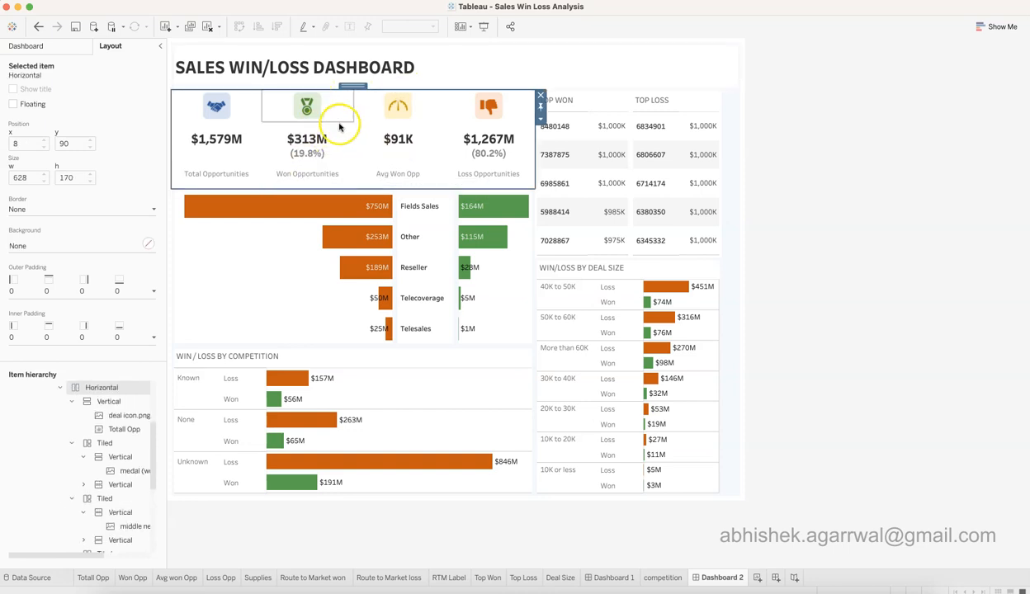
left_click(154, 291)
left_click(77, 353)
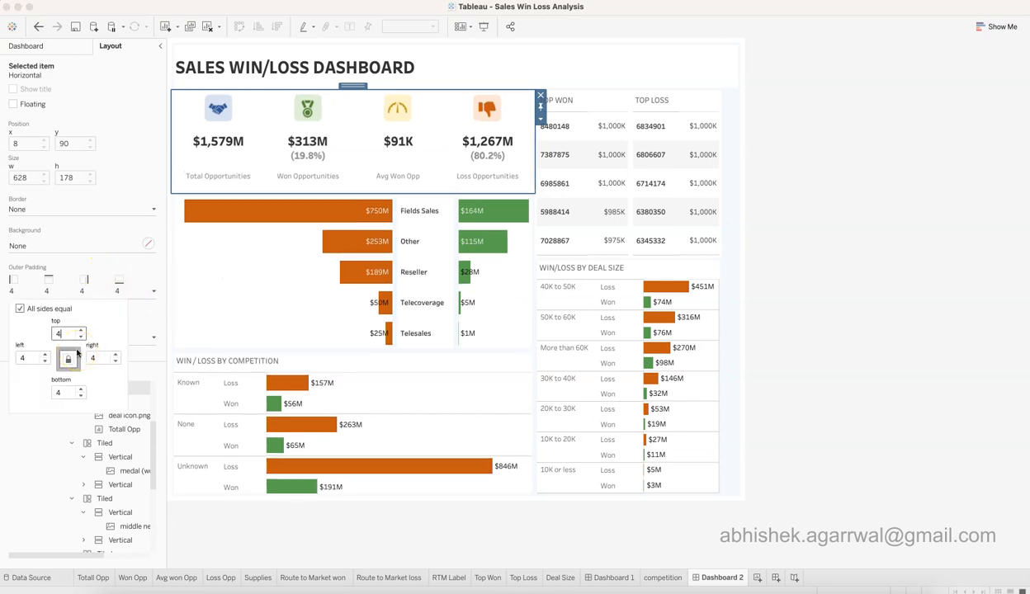
left_click(863, 214)
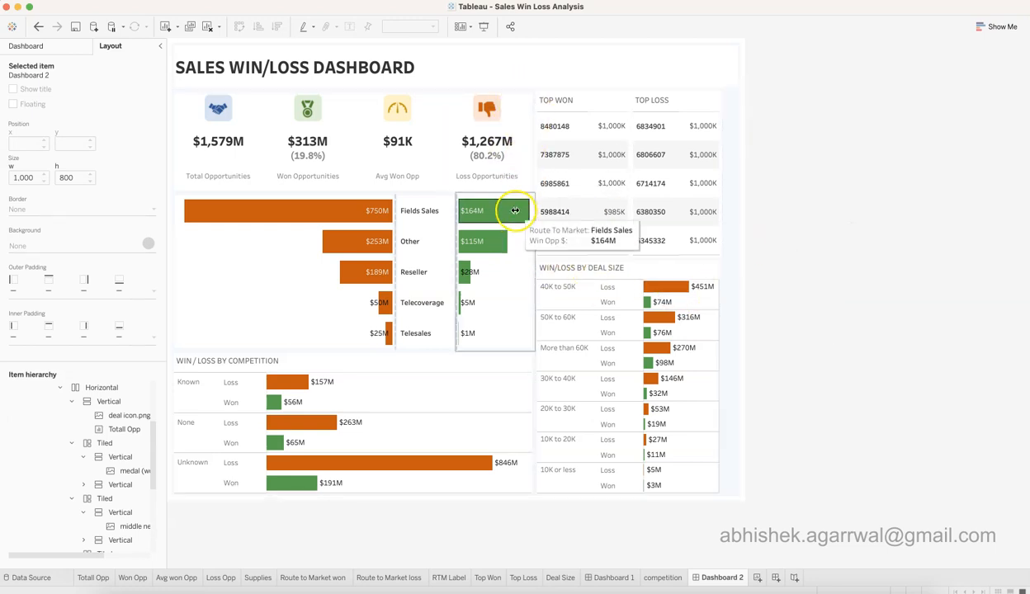
Set the outer padding of the container holding the Top Won and Top Loss tables to 4 on all sides
left_click(603, 100)
double_click(585, 86)
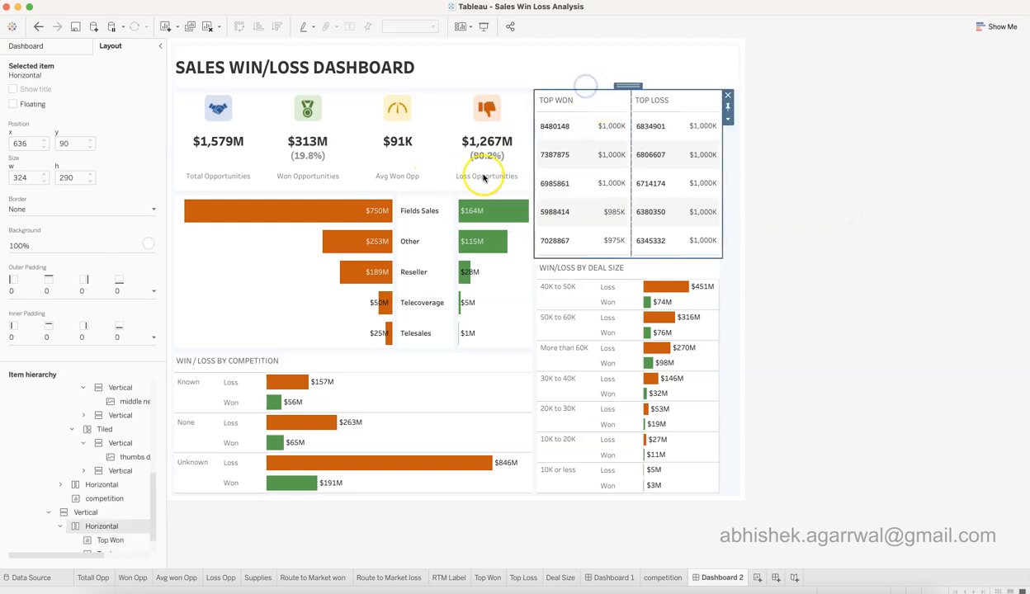
left_click(154, 290)
left_click(71, 335)
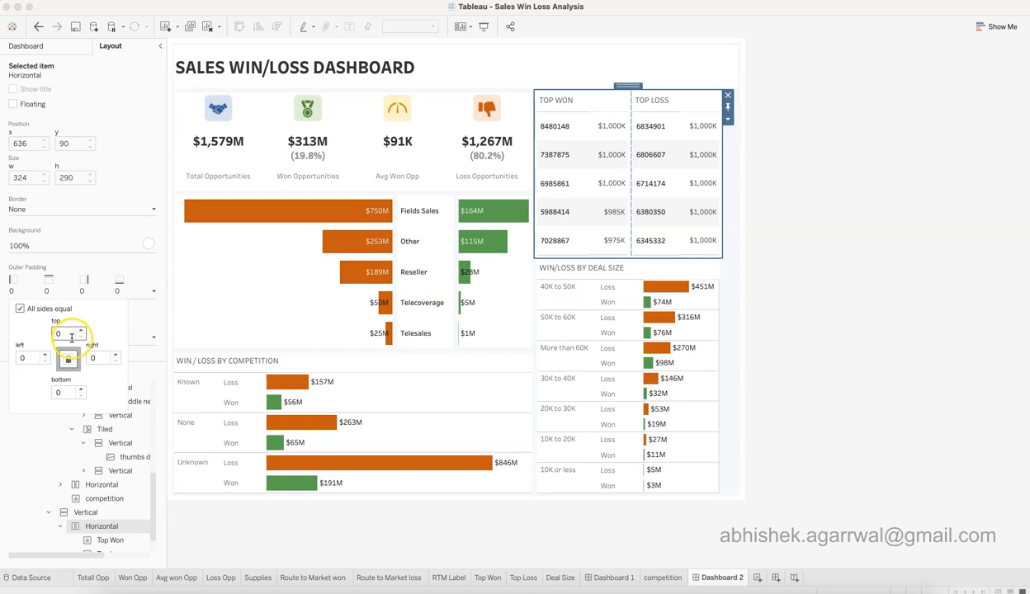
key("BackSpace")
type("4")
left_click(888, 225)
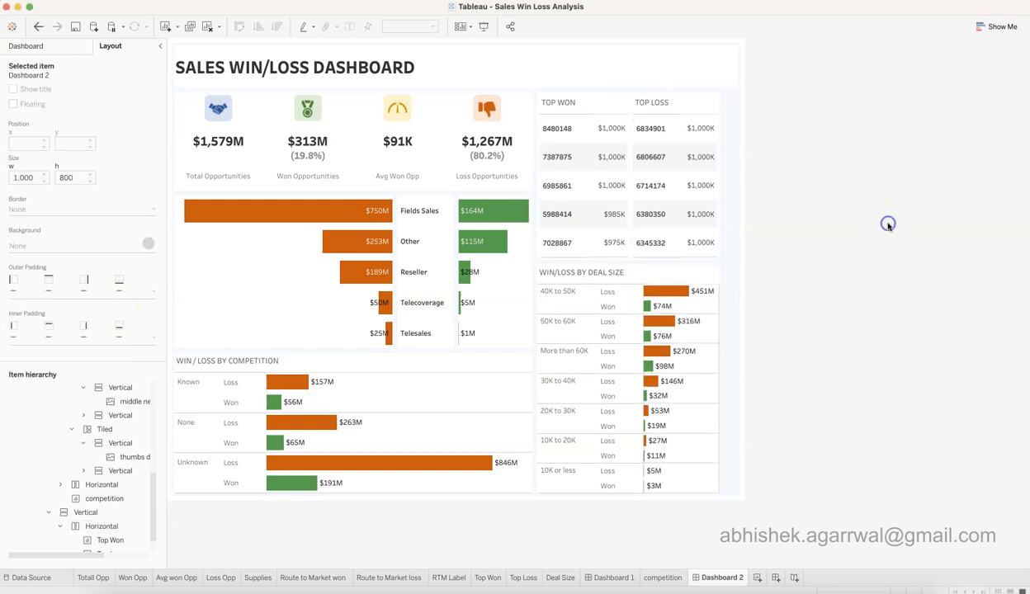
Set the outer padding of the horizontal container holding the route-to-market charts and labels to 4 on all sides
left_click(288, 265)
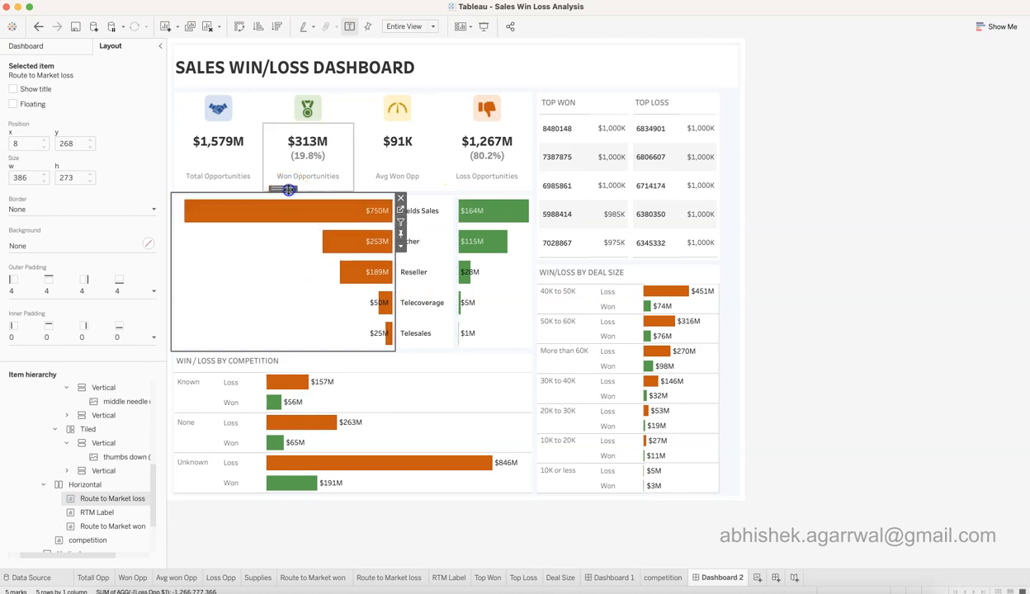
double_click(285, 190)
left_click(153, 292)
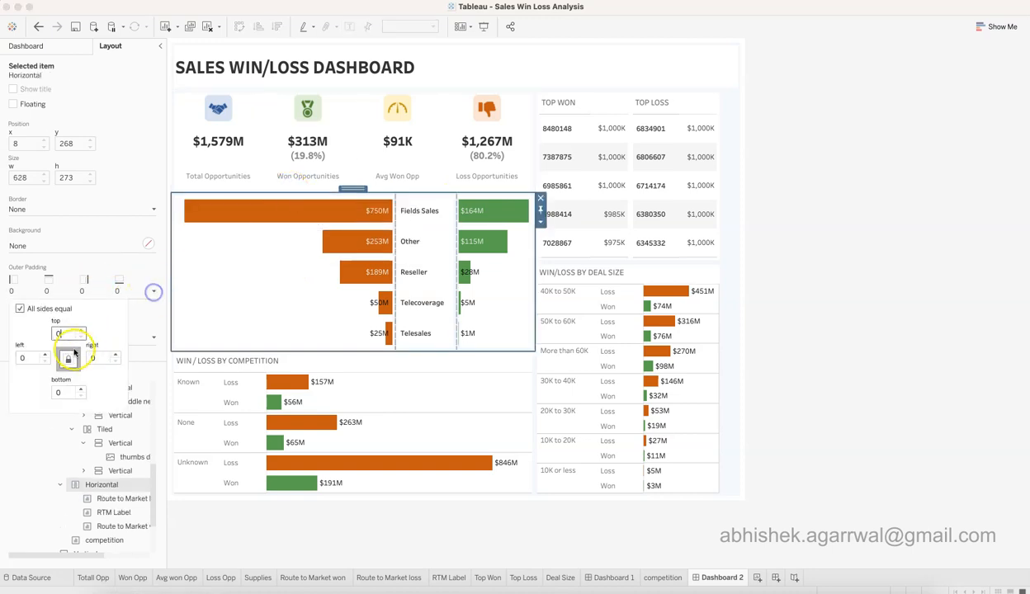
left_click(955, 331)
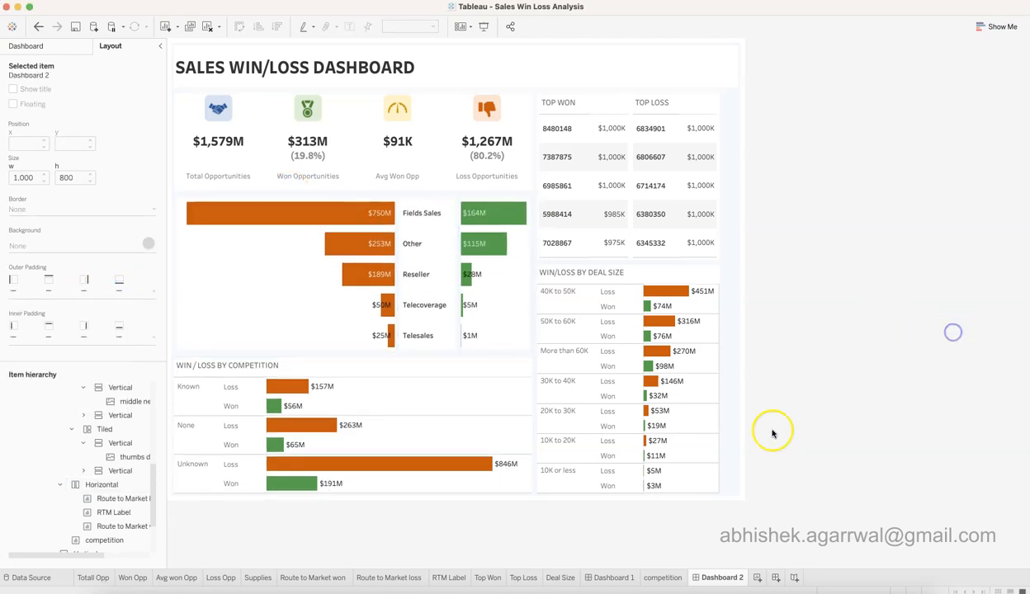
Check the outer padding of the Win/Loss by Deal Size and Win/Loss by Competition charts
left_click(669, 275)
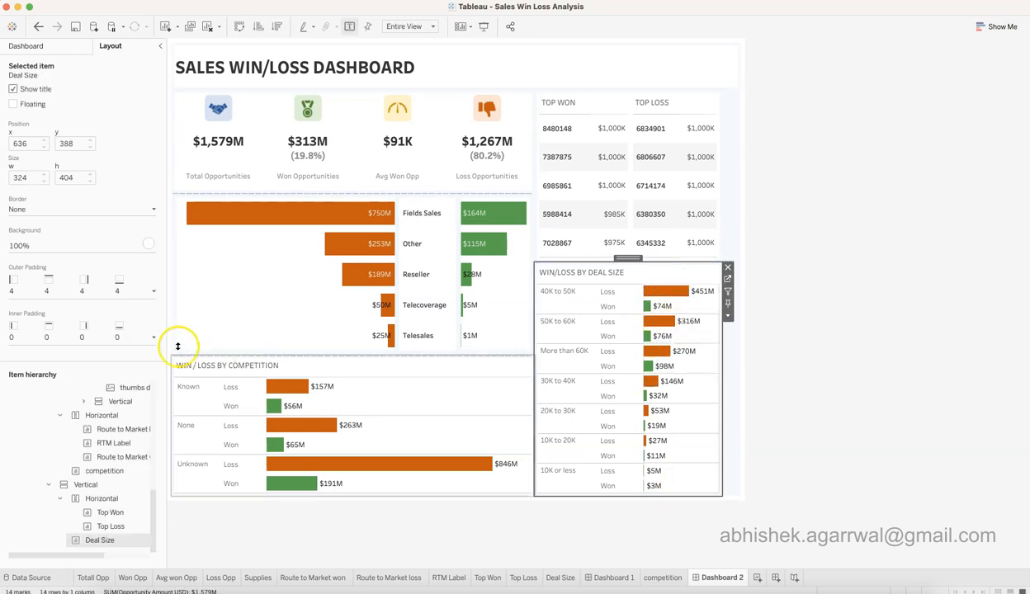
left_click(814, 373)
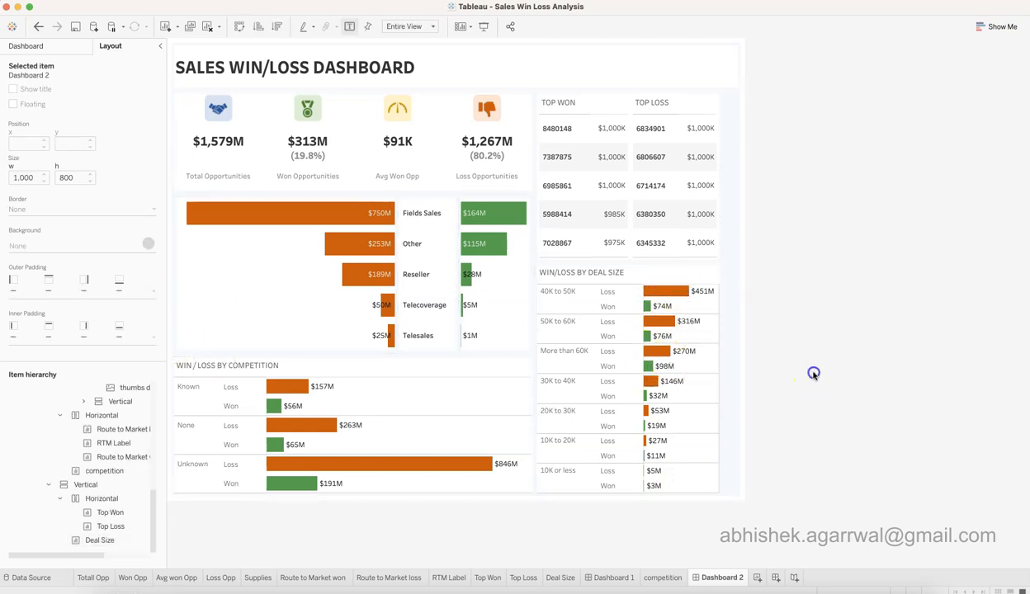
left_click(437, 367)
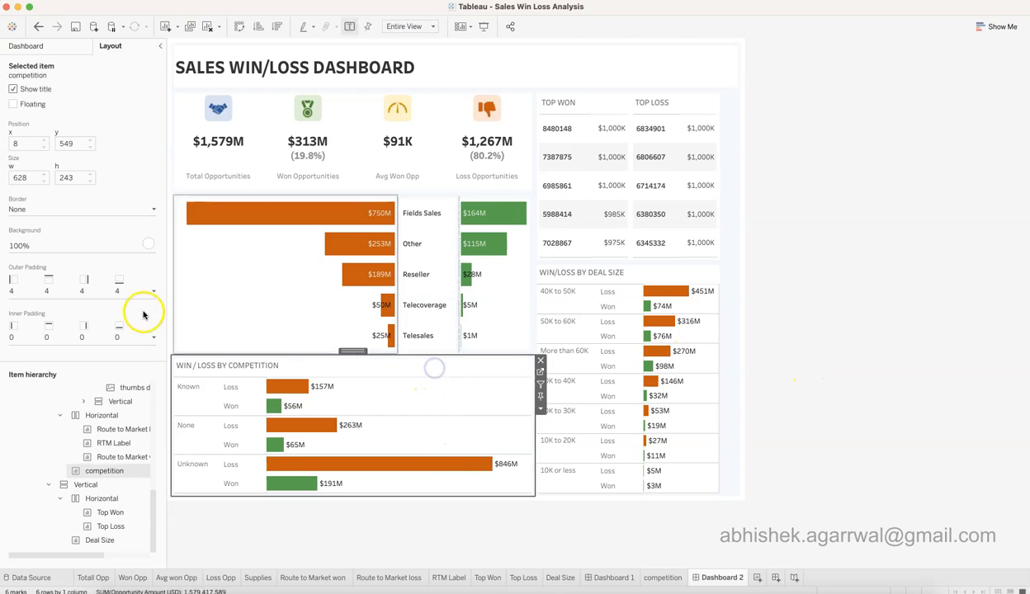
left_click(957, 332)
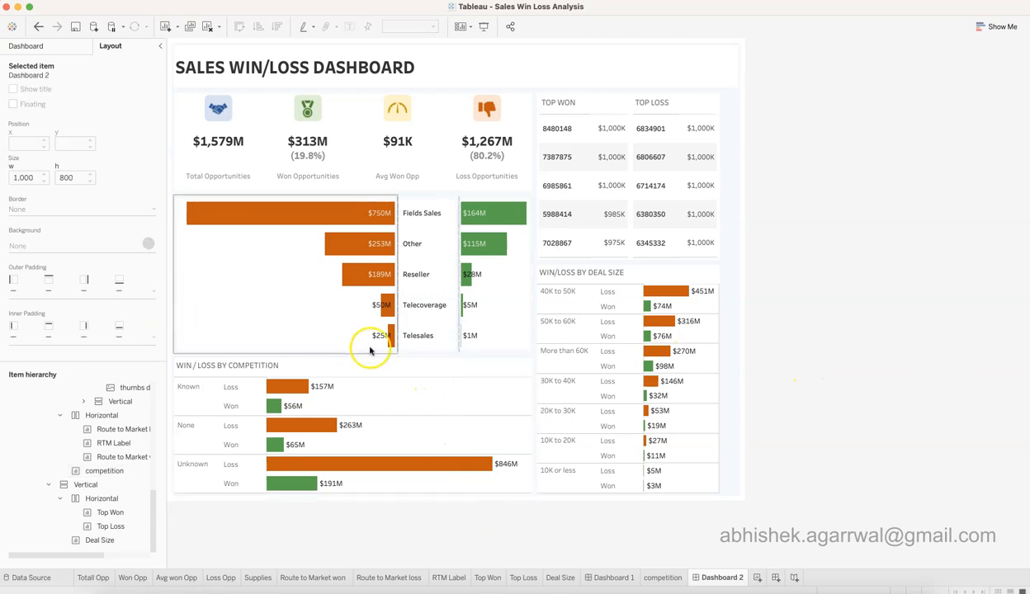
left_click(379, 377)
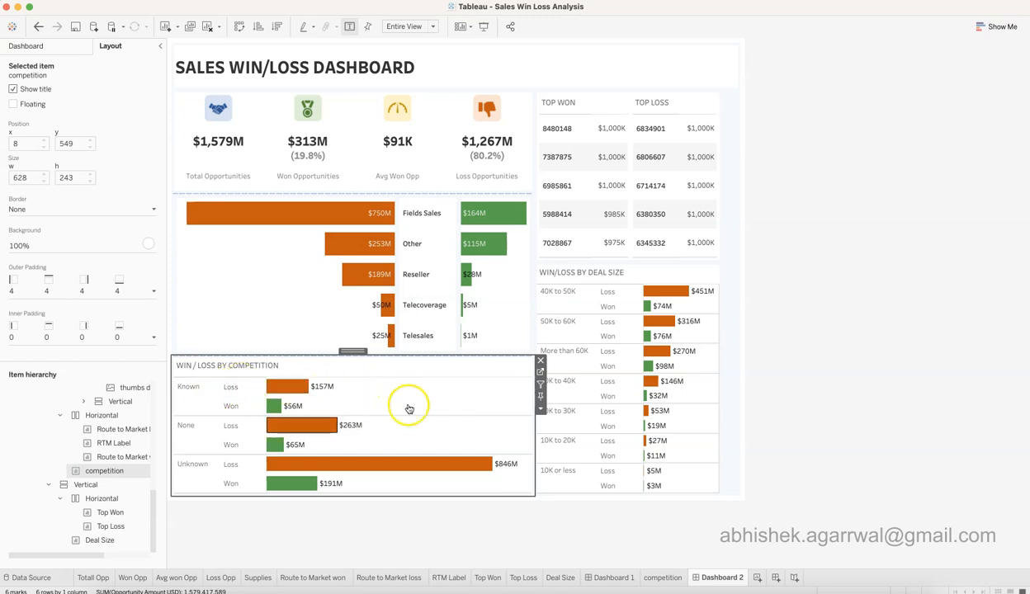
left_click(837, 307)
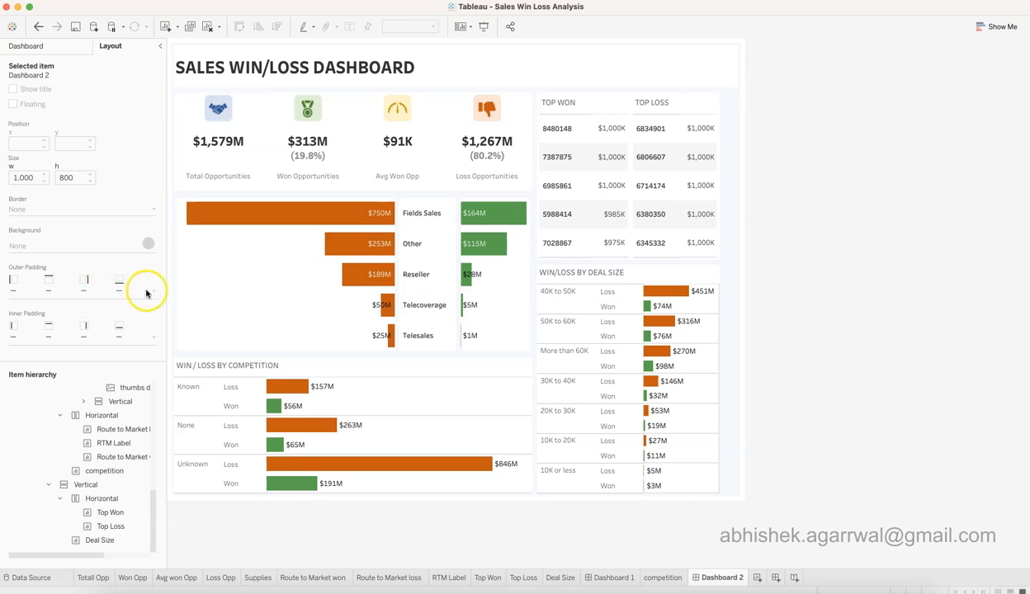
Set the outer padding of the horizontal container holding the four KPI tiles to 6 on all sides
left_click(216, 106)
double_click(221, 89)
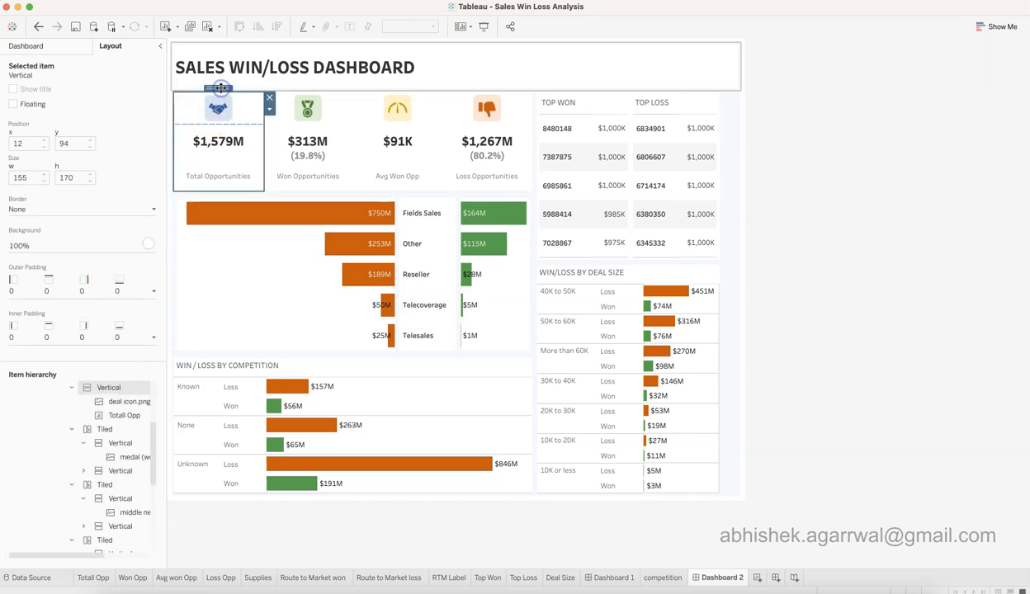
double_click(221, 88)
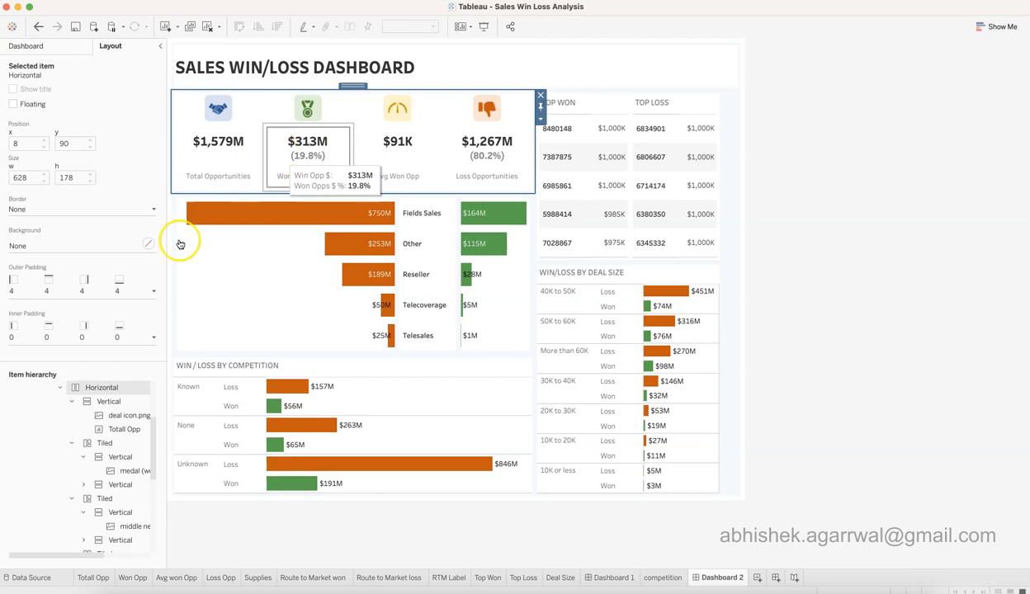
left_click(154, 291)
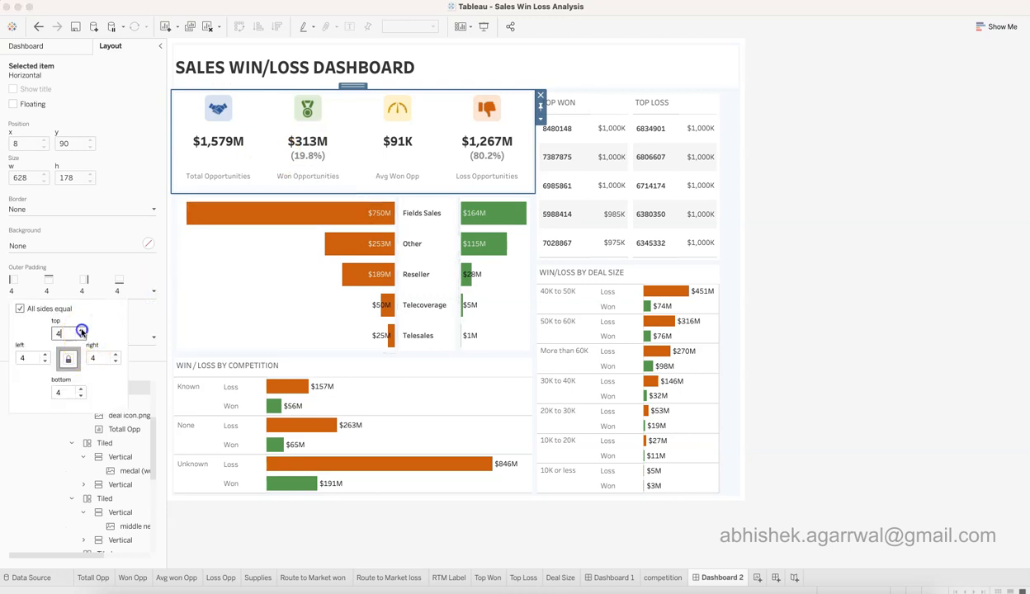
left_click(992, 209)
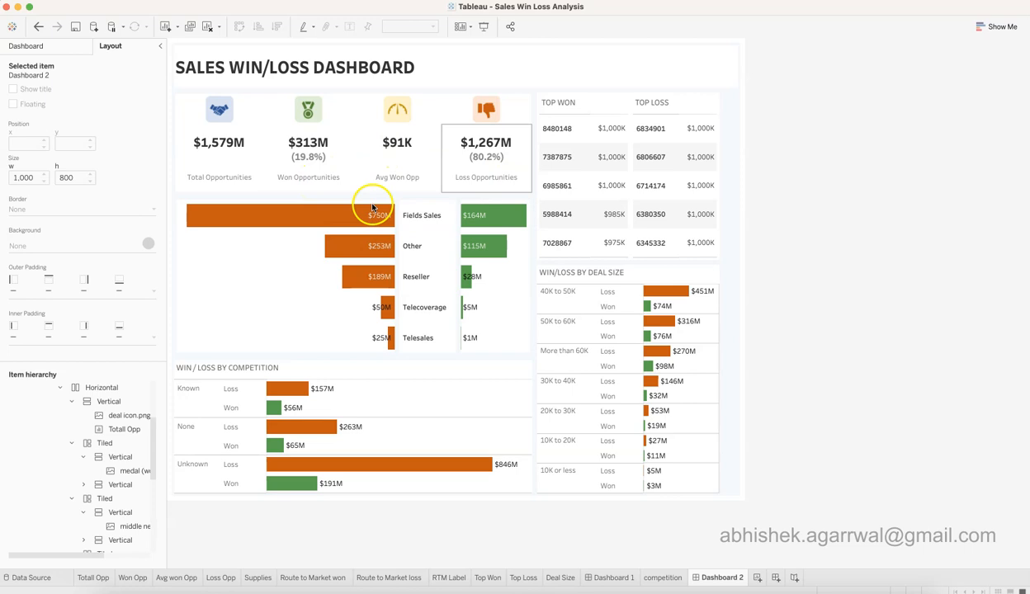
Set the inner padding of the horizontal container holding the four KPI tiles to 2 on all sides
left_click(206, 101)
double_click(222, 90)
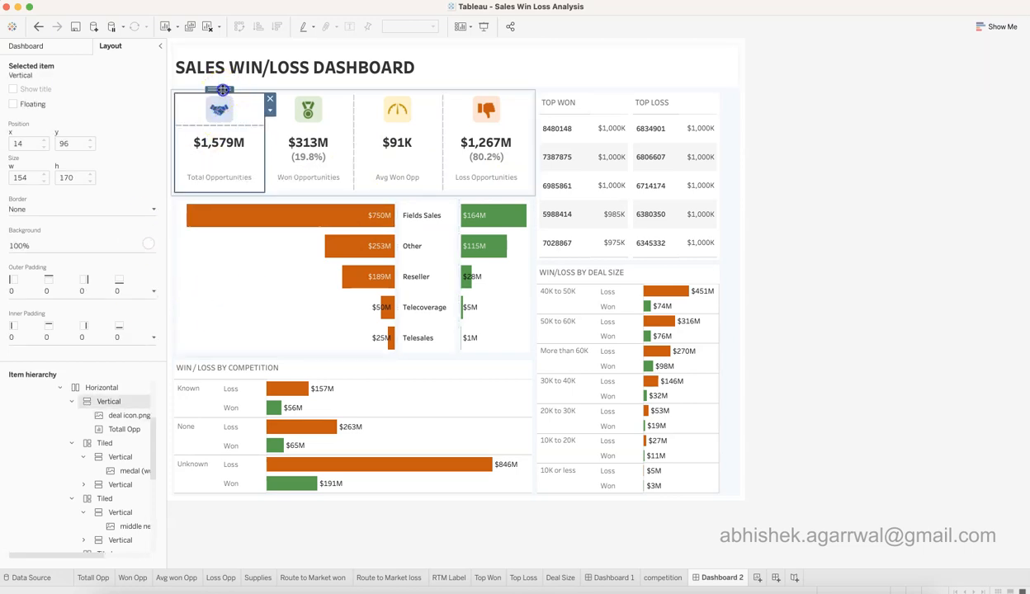
double_click(222, 90)
left_click(153, 337)
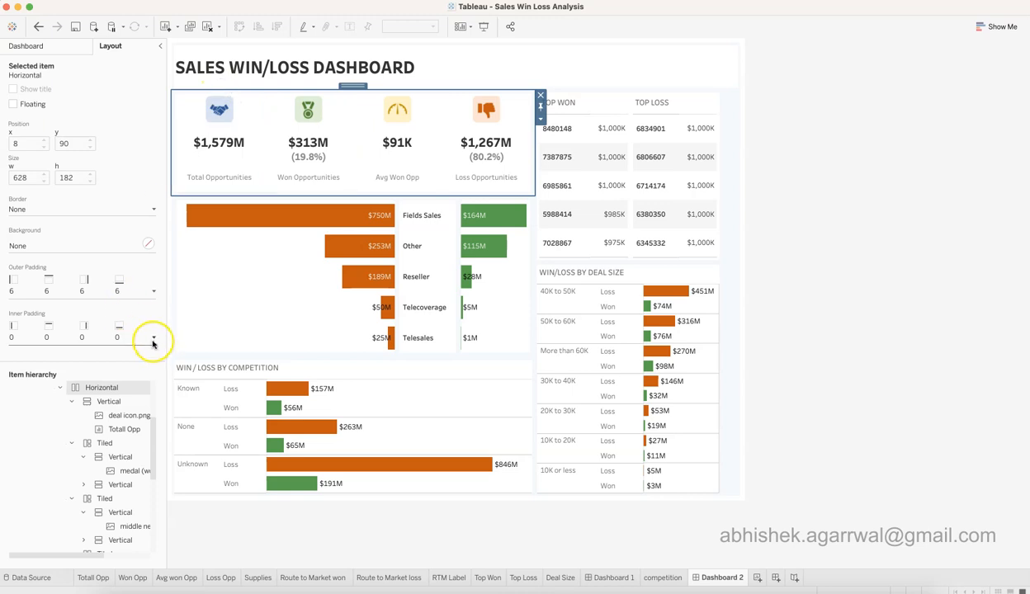
left_click(81, 377)
left_click(81, 378)
left_click(81, 378)
left_click(81, 378)
left_click(80, 382)
left_click(81, 382)
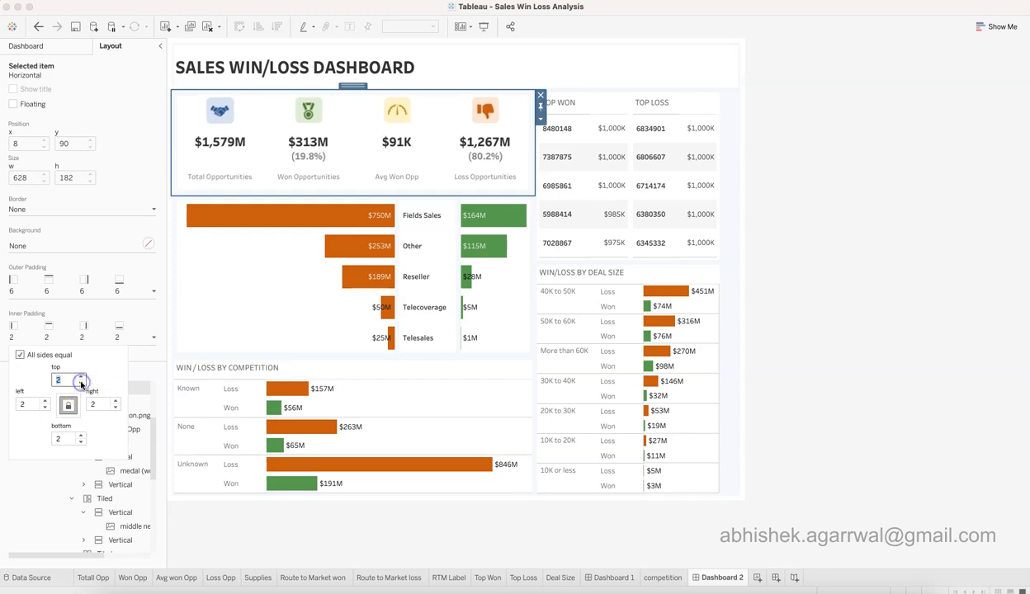
left_click(881, 258)
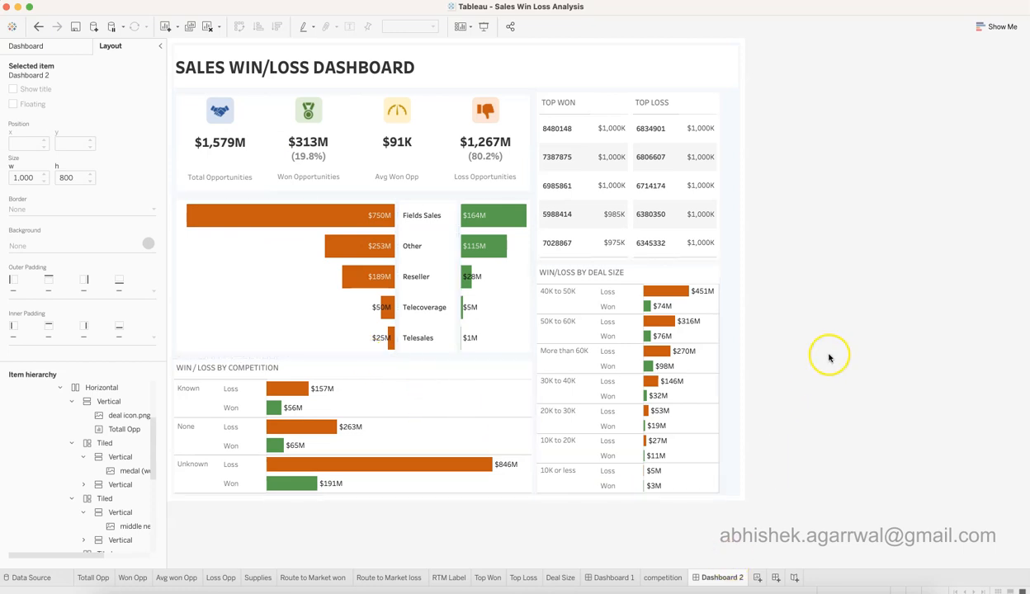
Set the inner padding of the Win/Loss by Competition chart to 5 on all sides
left_click(428, 370)
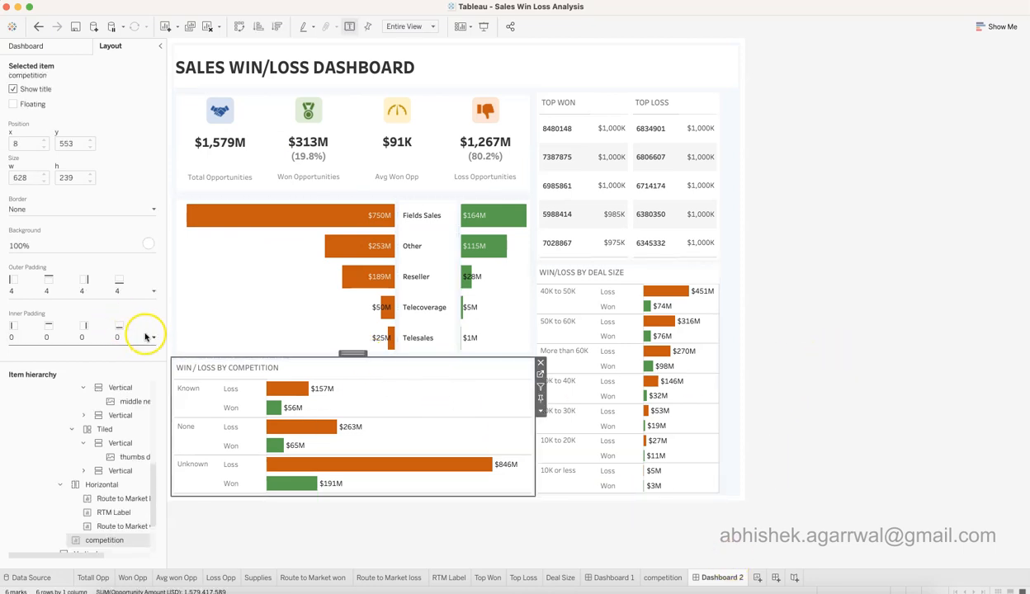
left_click(153, 337)
left_click(81, 377)
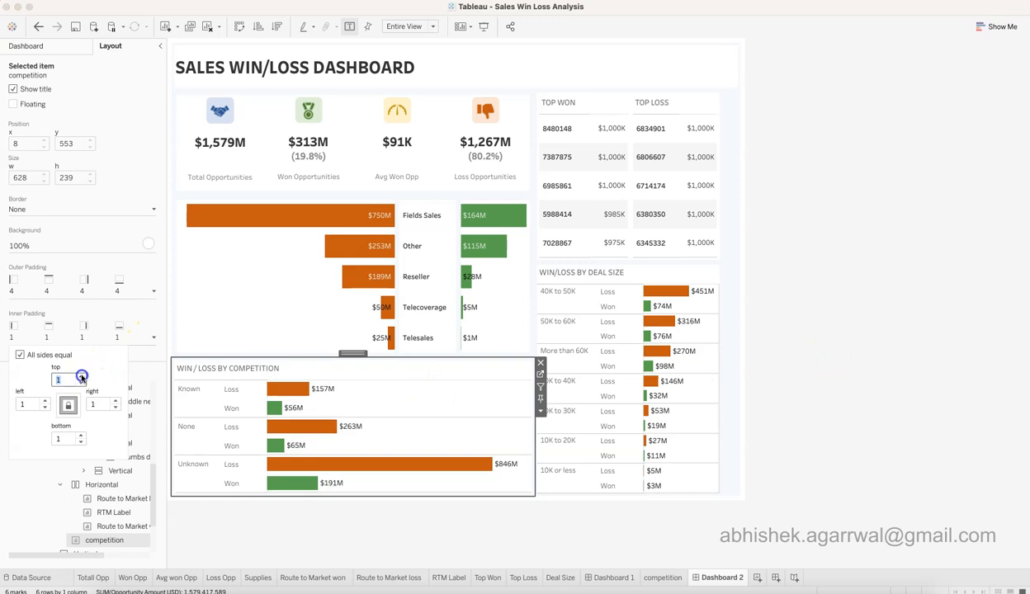
left_click(81, 376)
left_click(81, 377)
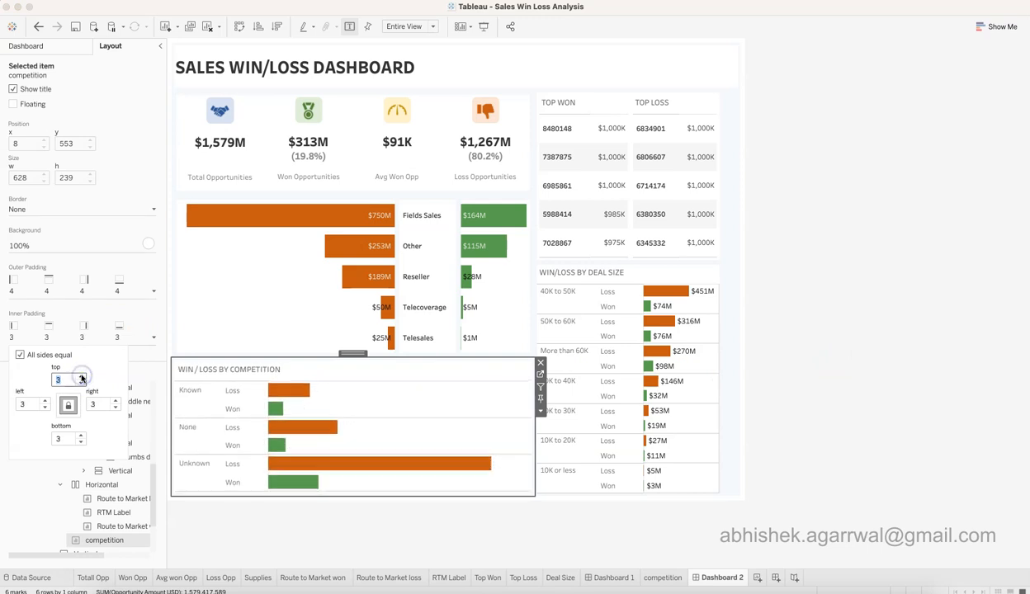
left_click(81, 376)
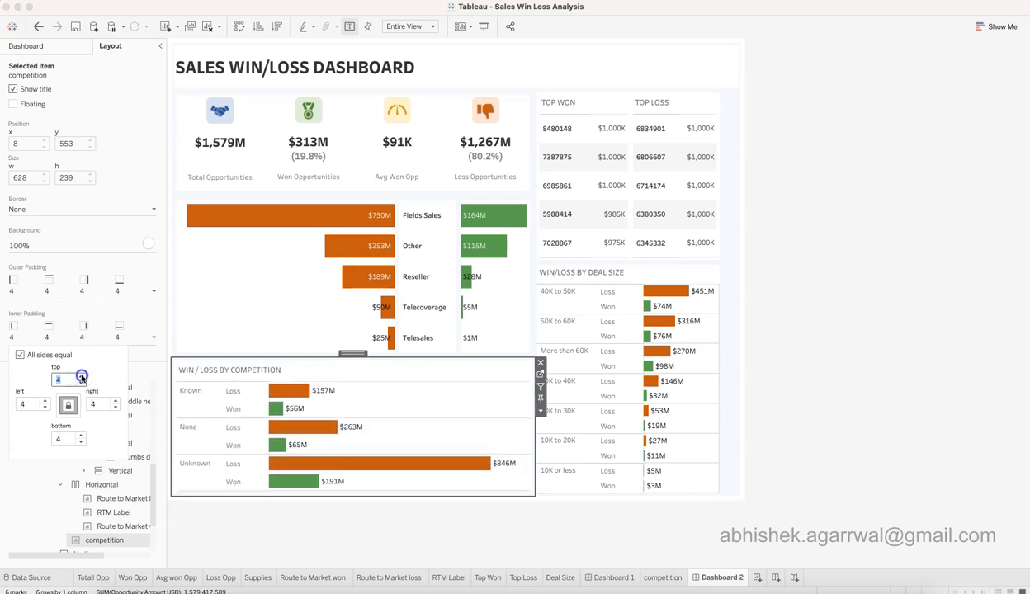
left_click(81, 376)
left_click(81, 377)
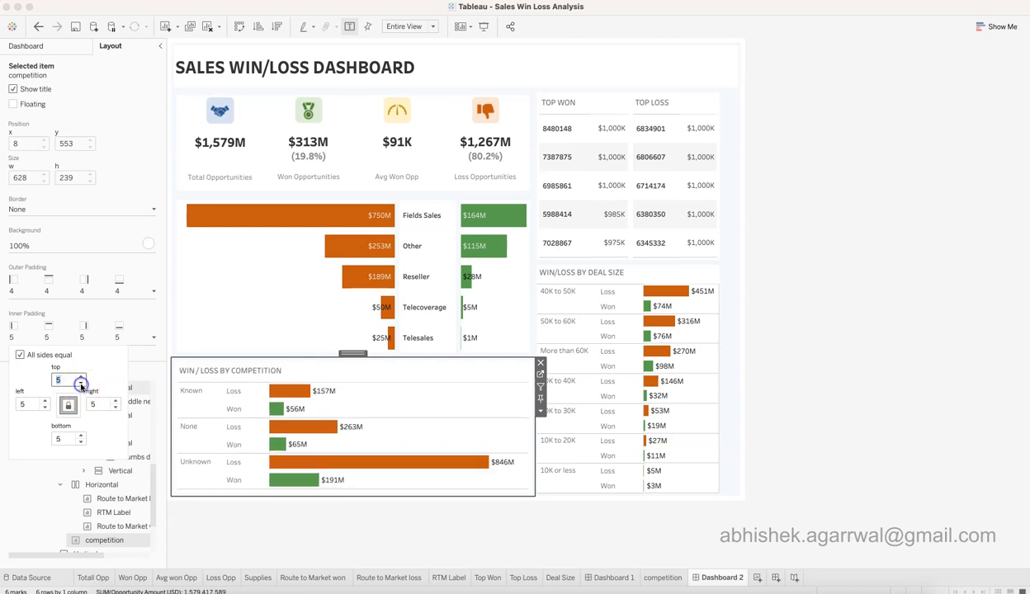
left_click(857, 301)
Set the outer padding of the Win/Loss by Competition chart to 7 on all sides
left_click(479, 396)
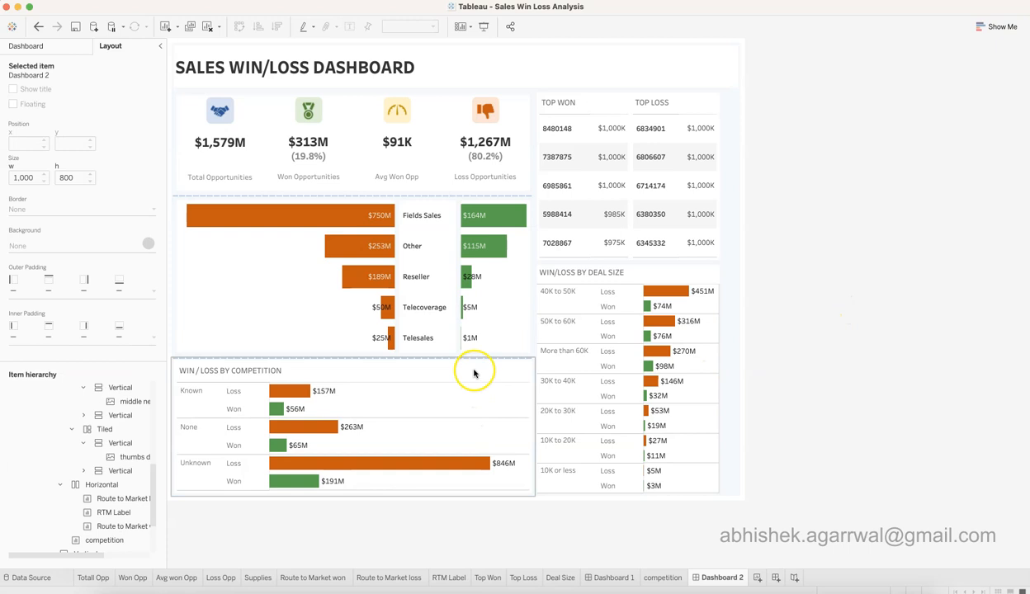
left_click(154, 293)
left_click(81, 331)
left_click(80, 330)
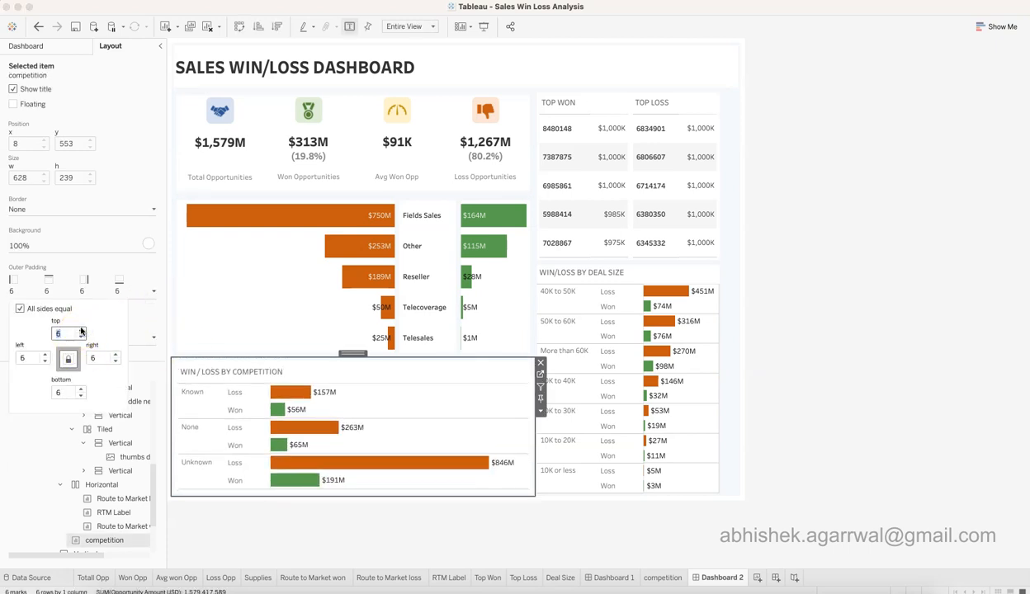
left_click(81, 330)
left_click(920, 258)
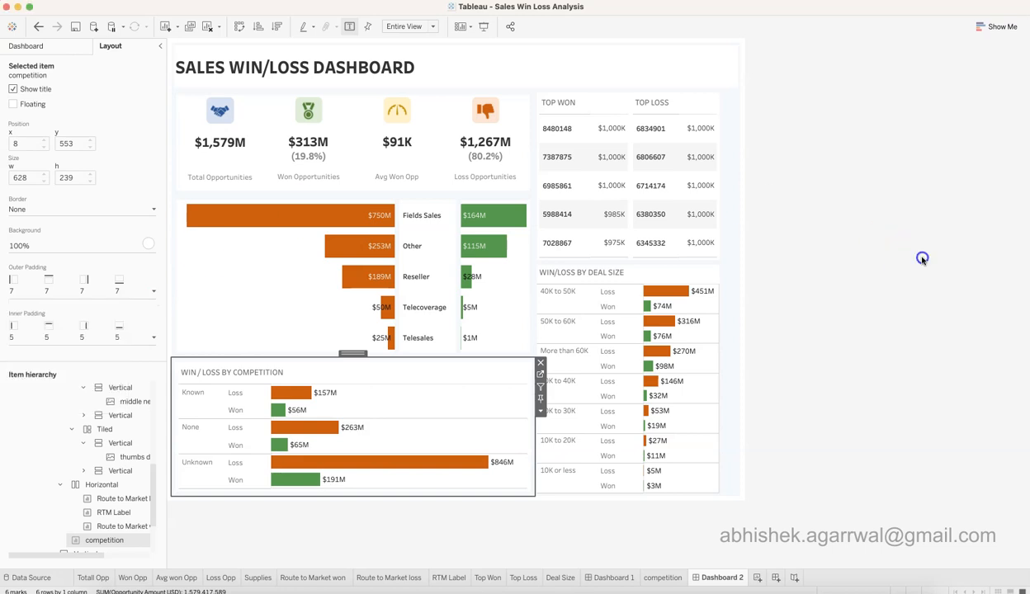
left_click(919, 258)
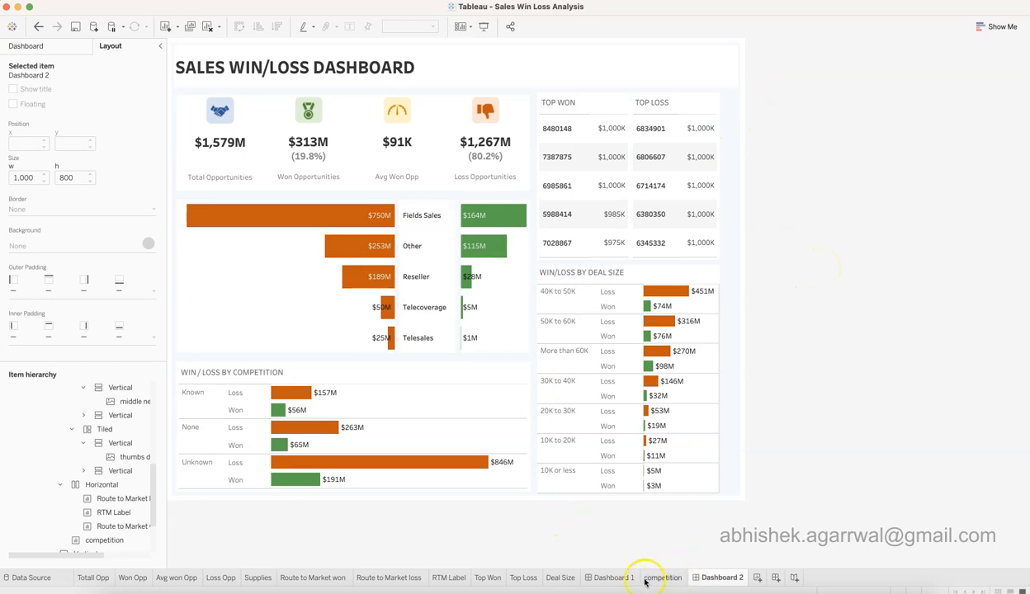
Add the Region filter from the Total Opportunities sheet to Dashboard 2 and place it to the right of the dashboard title
left_click(616, 578)
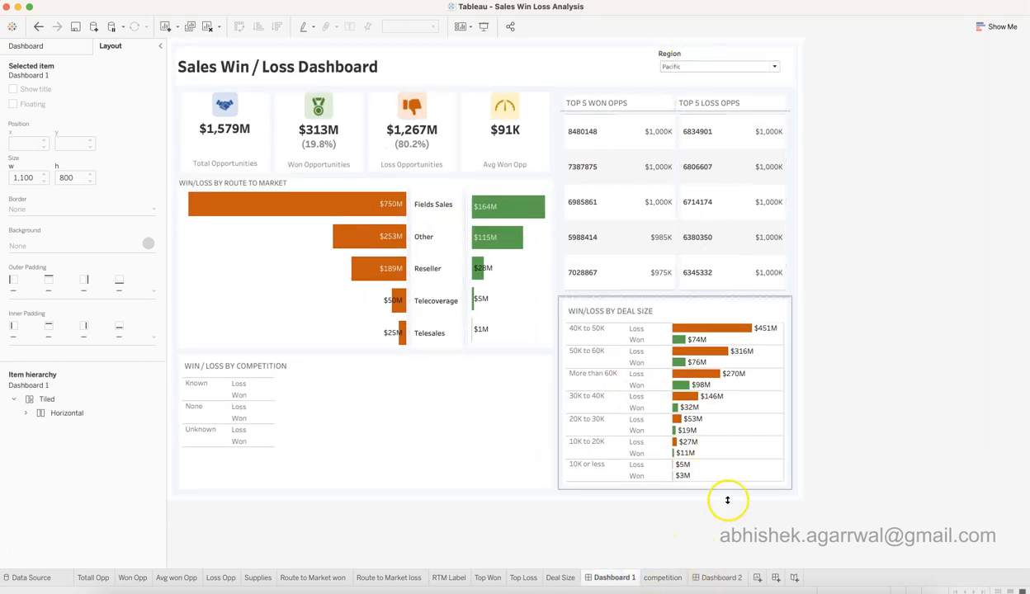
left_click(724, 577)
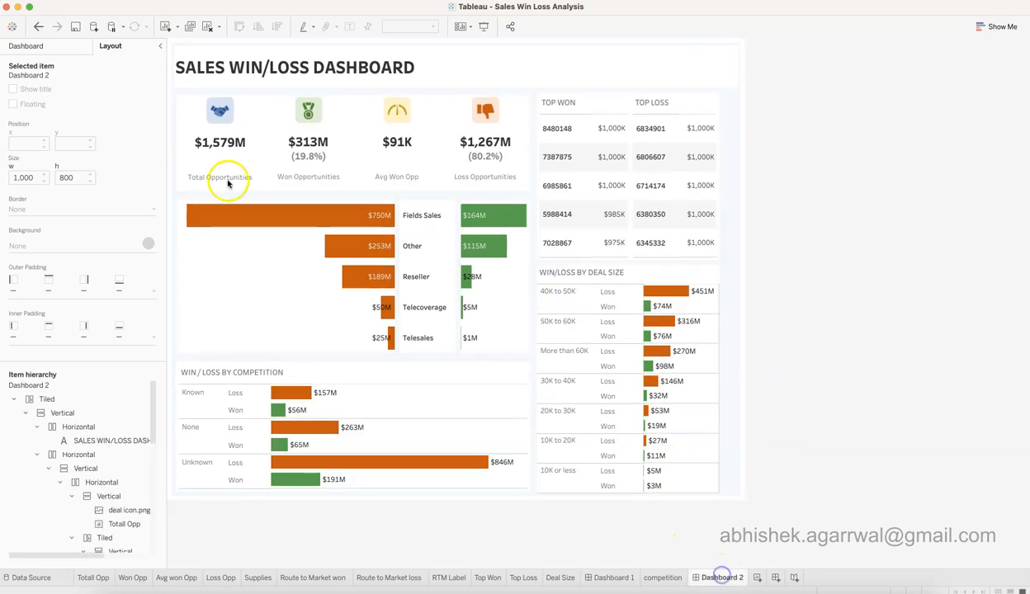
left_click(244, 145)
left_click(271, 178)
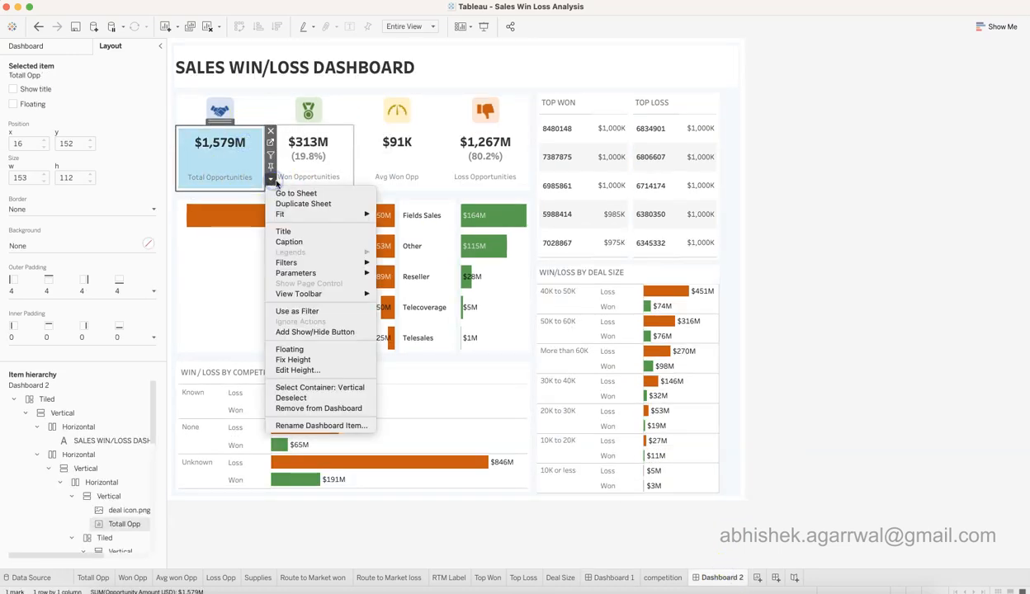
left_click(332, 264)
left_click(403, 282)
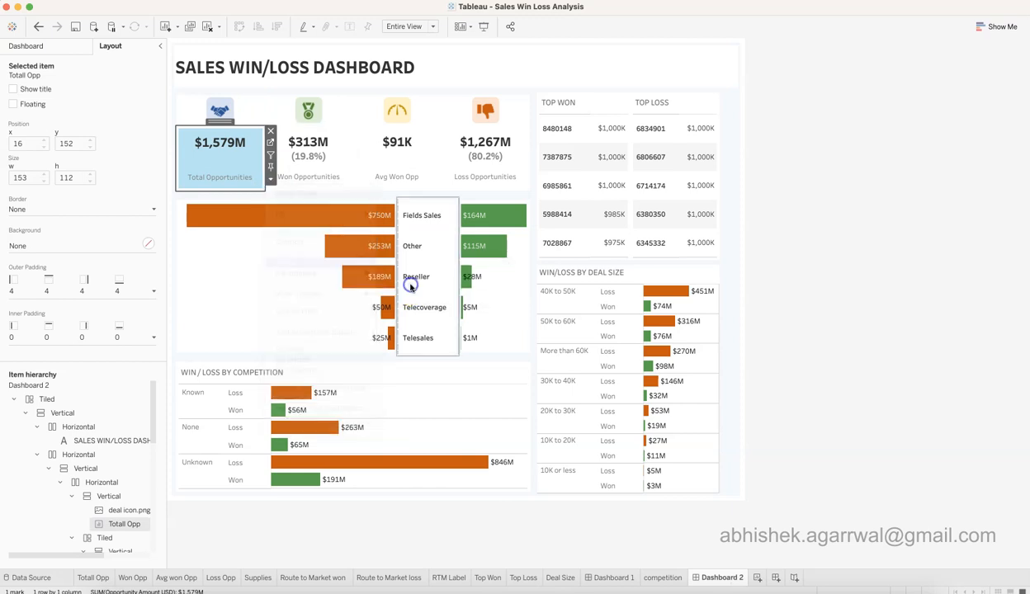
left_click(710, 74)
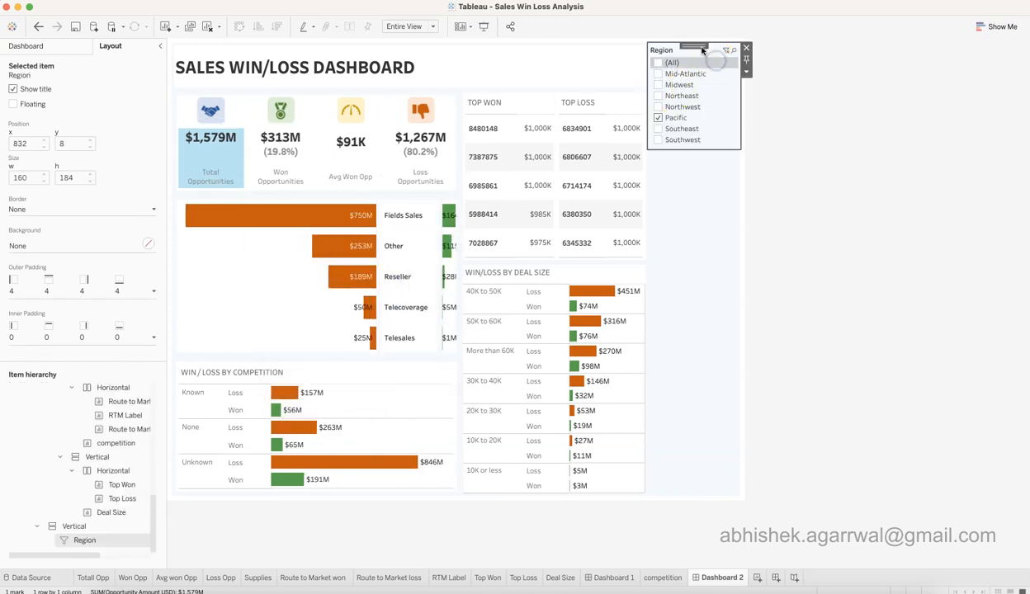
left_click_drag(669, 50, 627, 65)
left_click(844, 113)
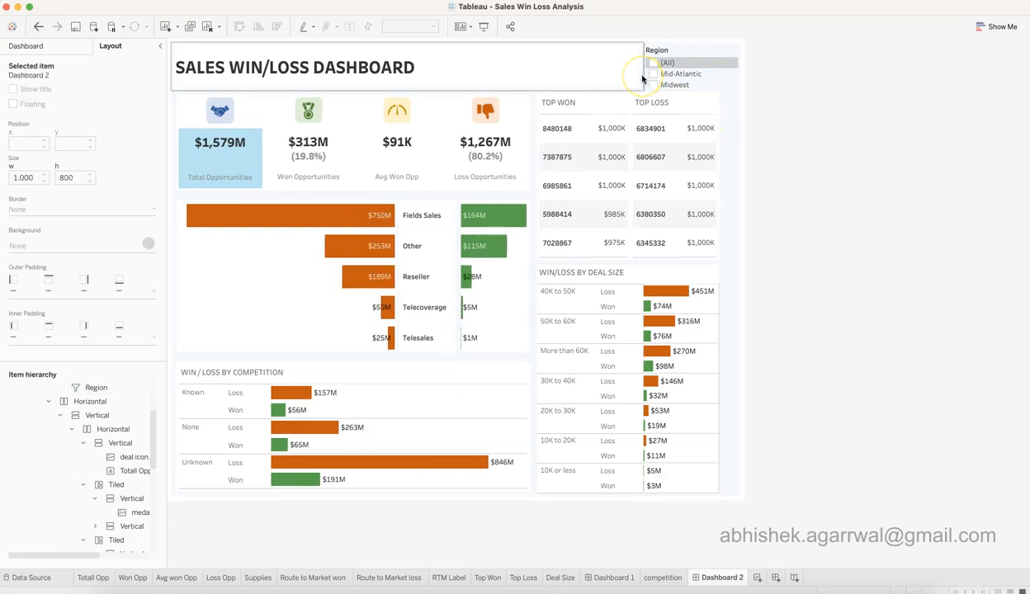
Change the Region filter's display to Multiple Values (dropdown)
left_click(680, 52)
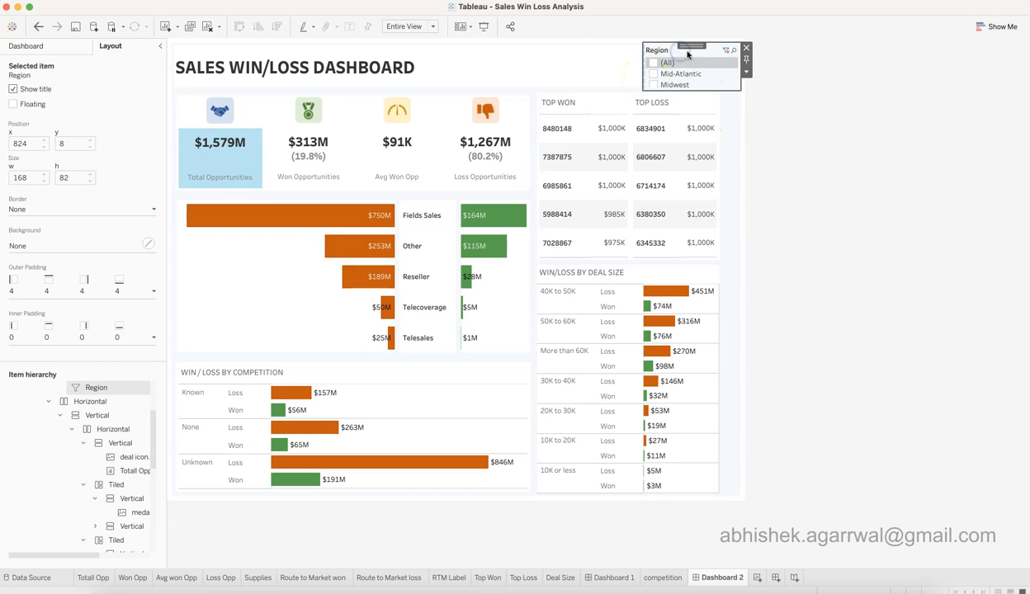
left_click(748, 73)
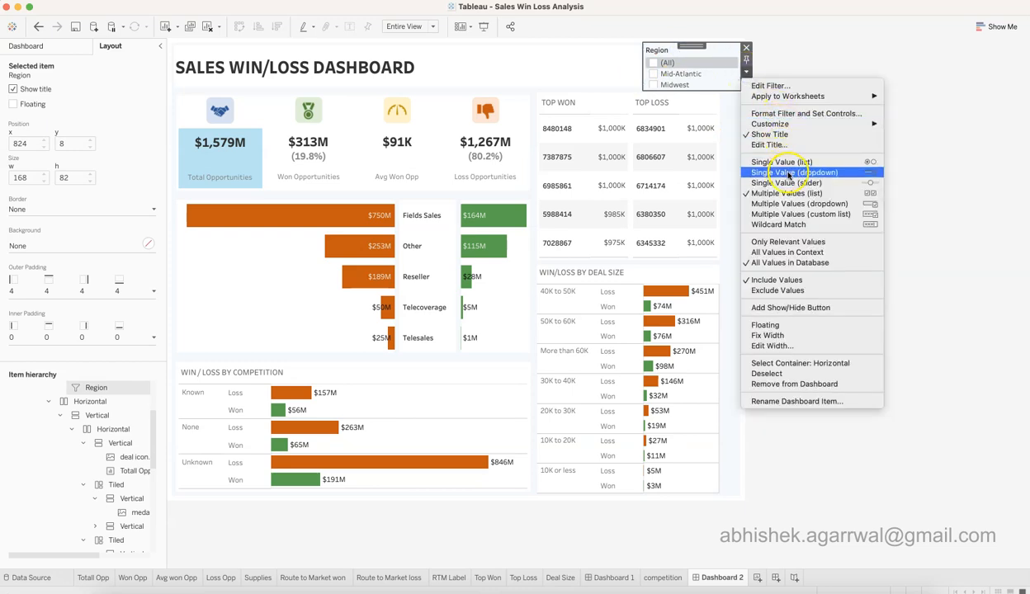
left_click(791, 204)
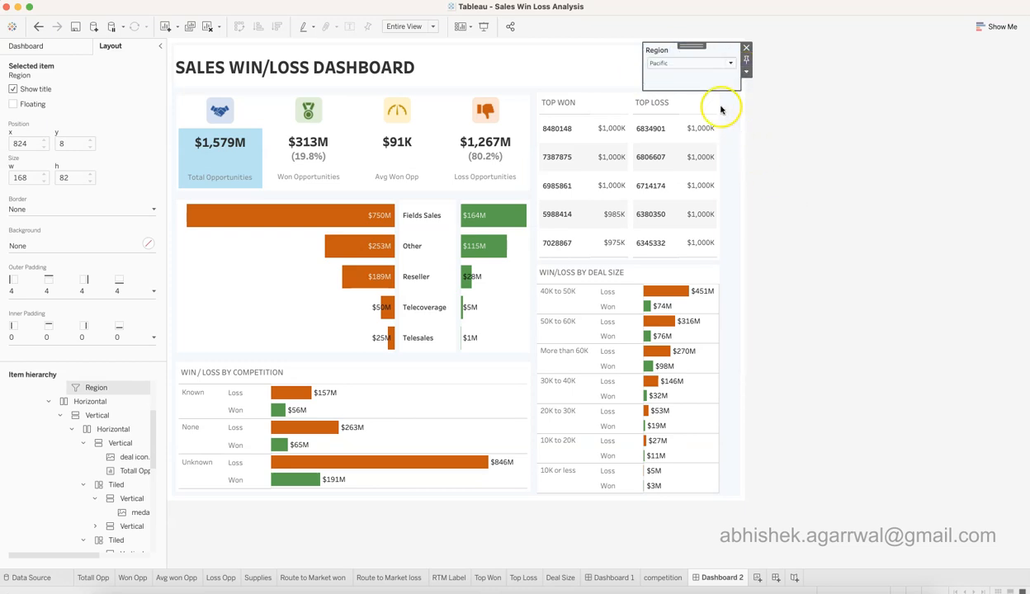
Give the horizontal container holding the dashboard title and Region filter a white background
left_click(625, 70)
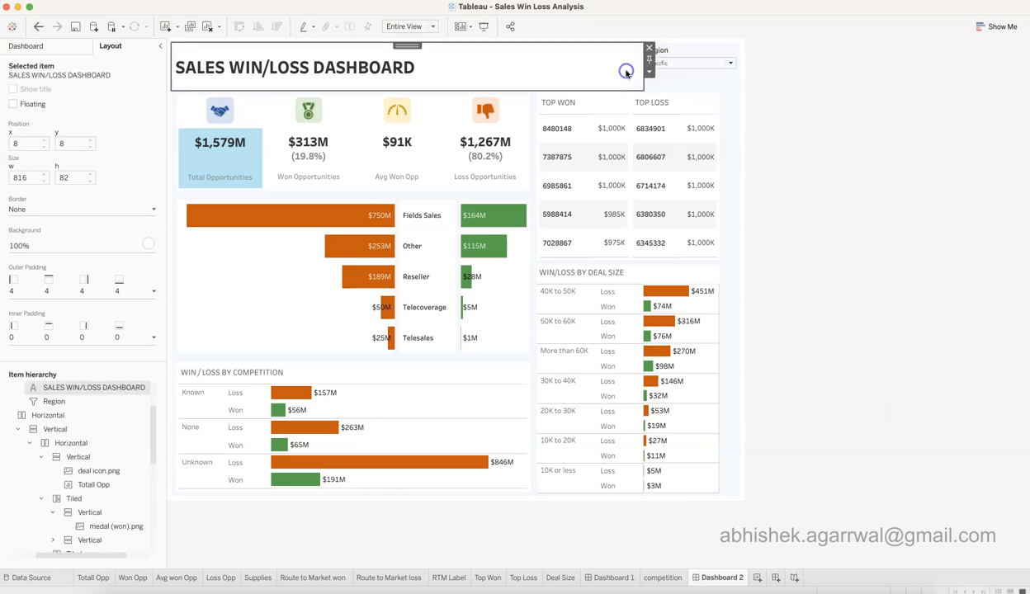
left_click(685, 52)
double_click(690, 44)
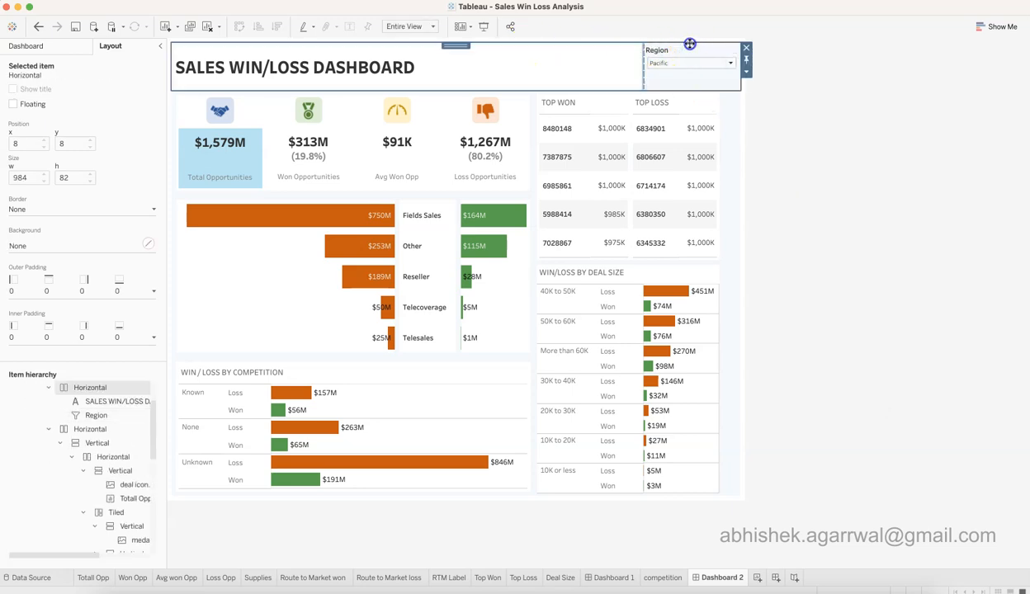
left_click(146, 244)
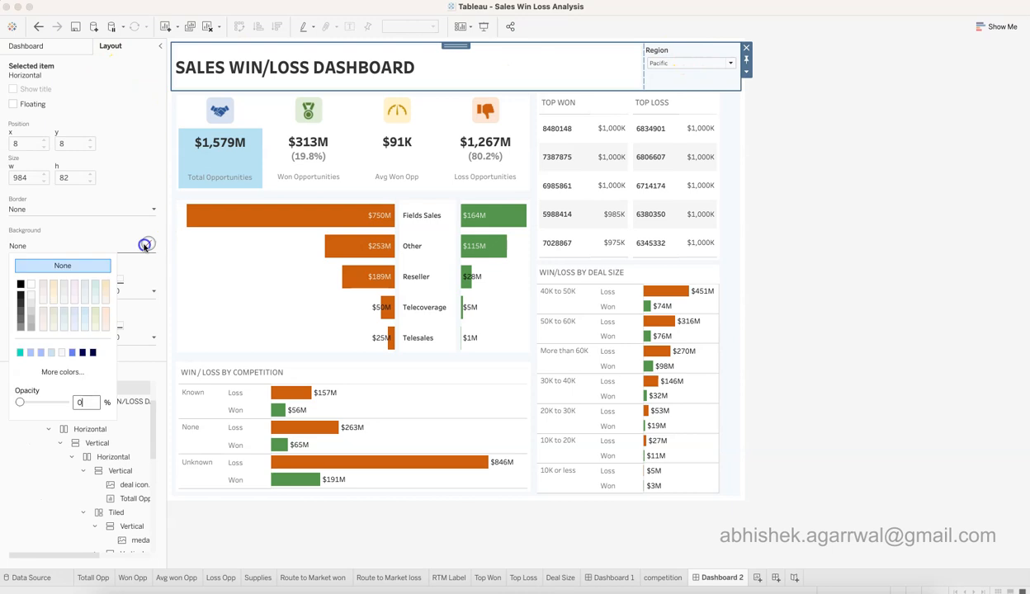
left_click(33, 288)
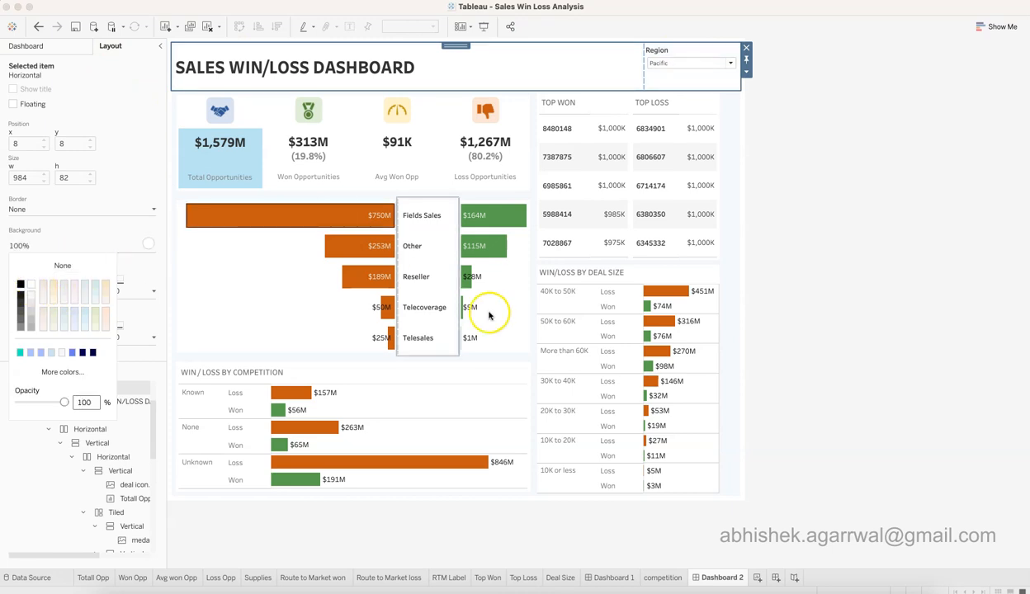
left_click(1012, 181)
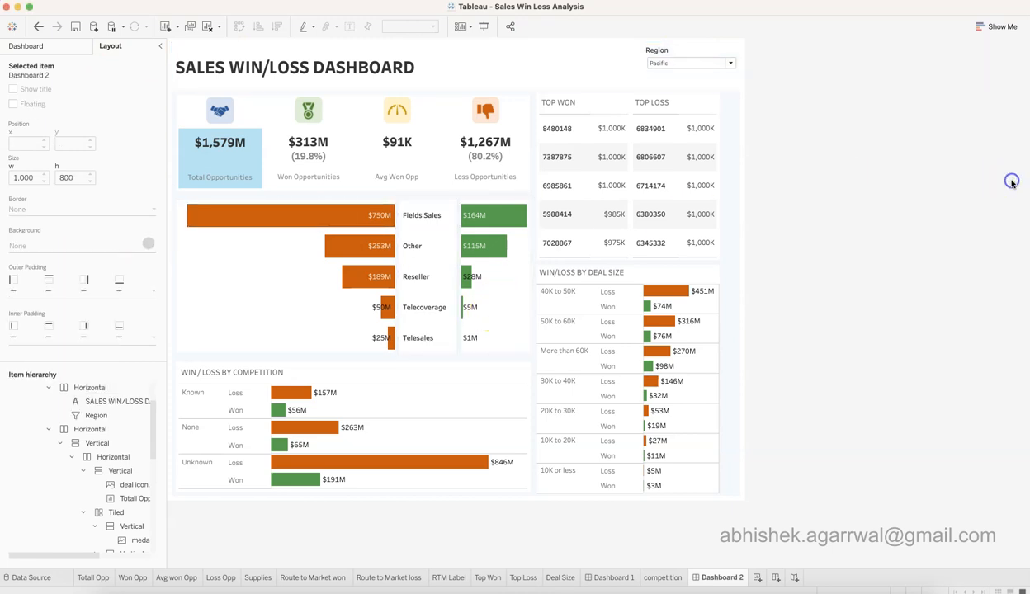
Set the outer padding of the horizontal container holding the title and Region filter to 4 on all sides
left_click(585, 64)
double_click(416, 45)
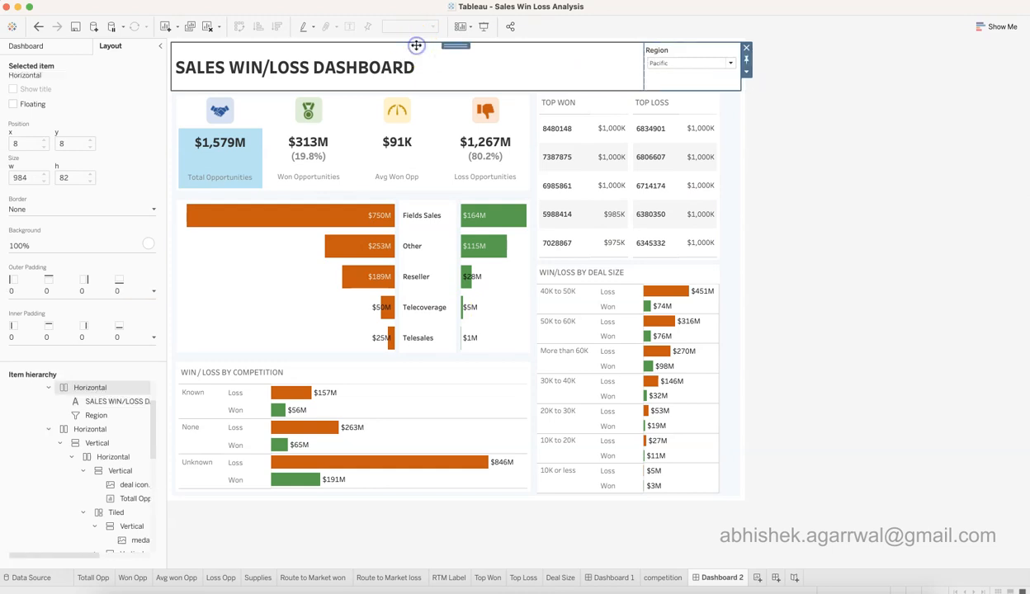
left_click(154, 291)
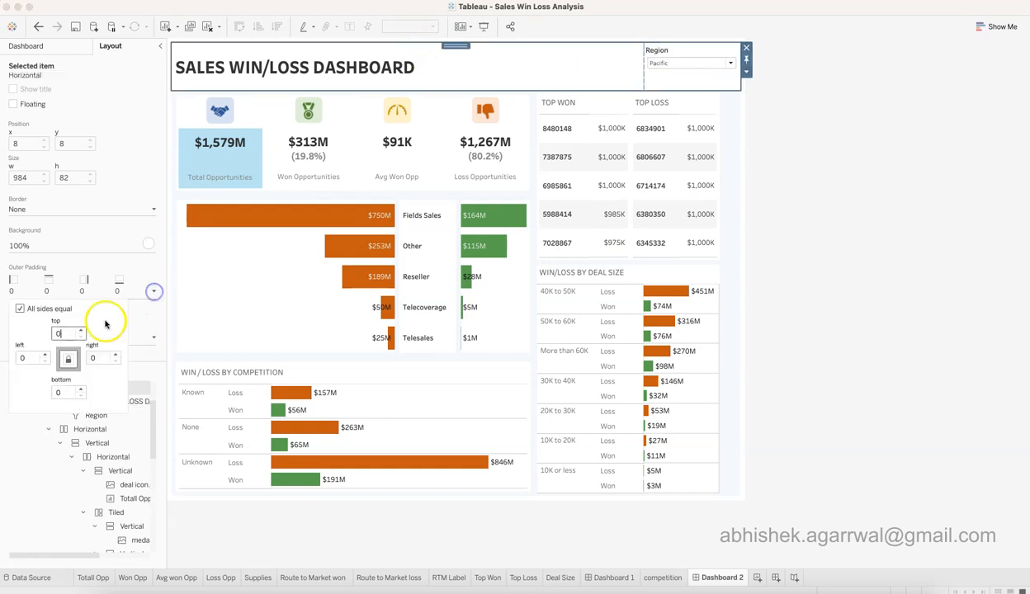
type("4")
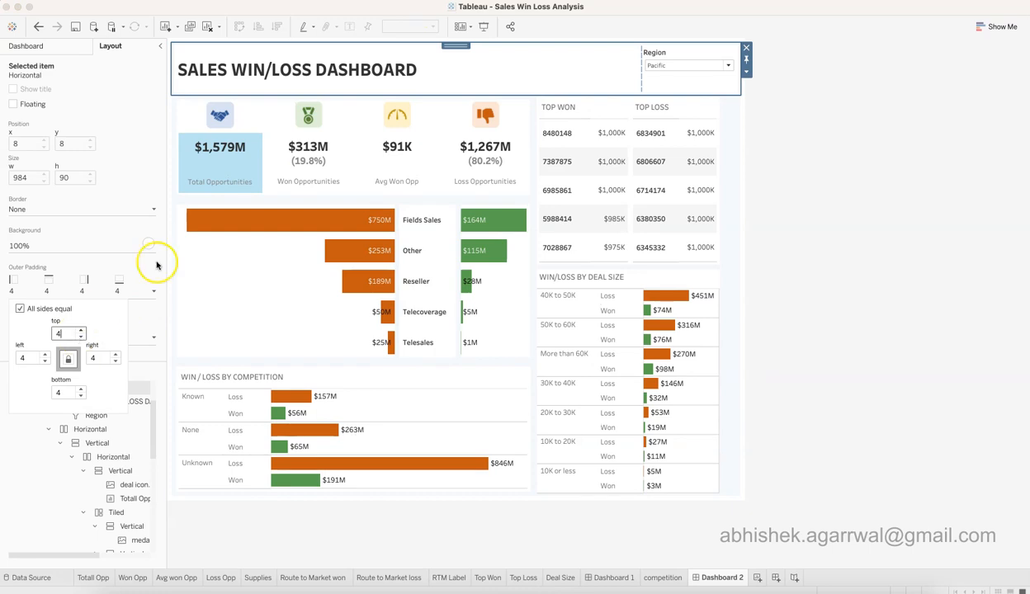
left_click(846, 206)
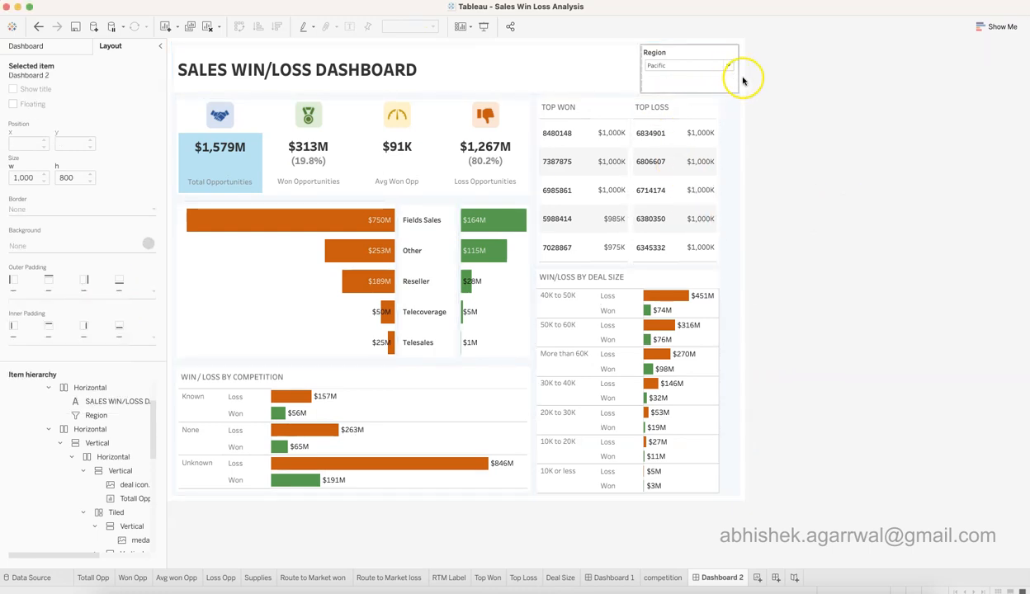
left_click(687, 81)
left_click_drag(690, 48, 674, 64)
left_click(879, 103)
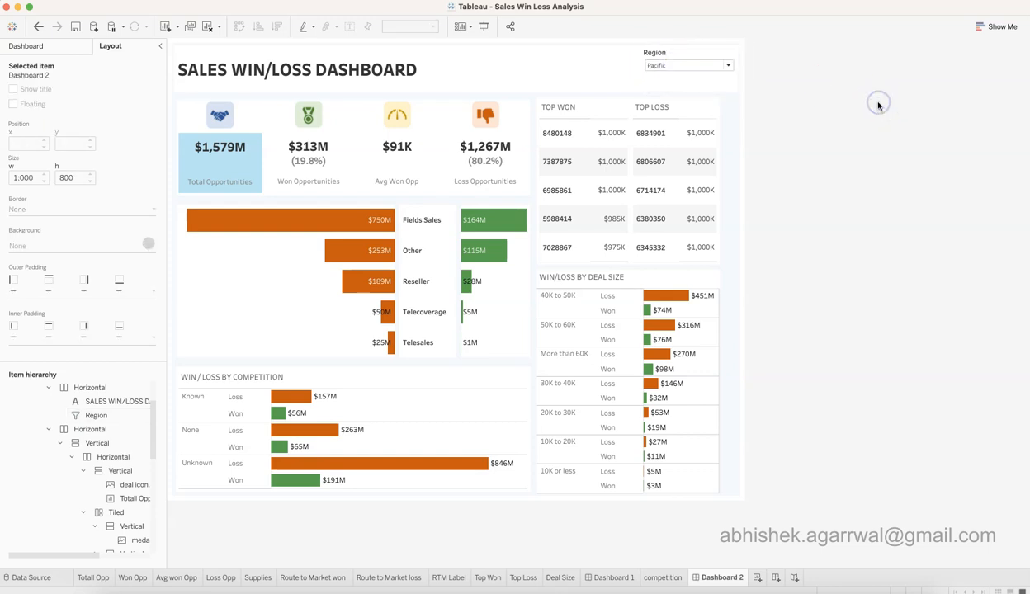
Add a Blank object to the empty strip beside the Top Won/Top Loss and deal size column
left_click(733, 180)
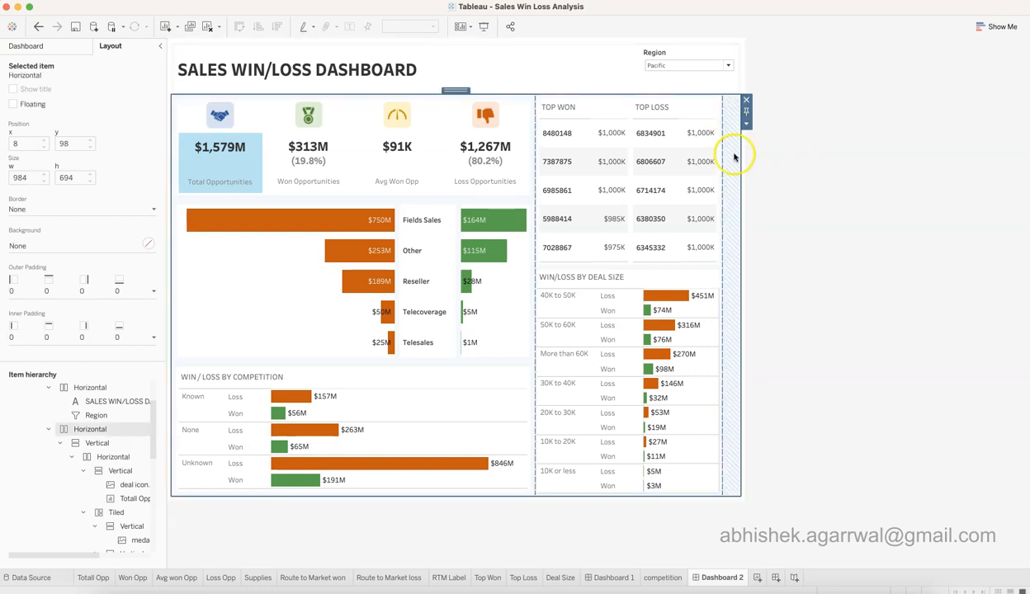
left_click(33, 47)
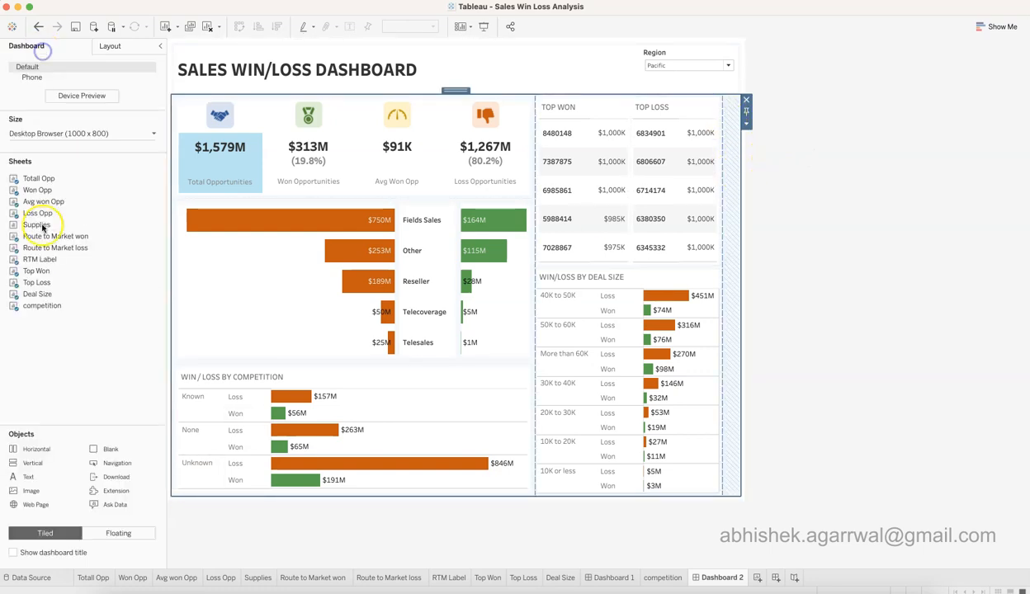
left_click_drag(444, 345, 716, 304)
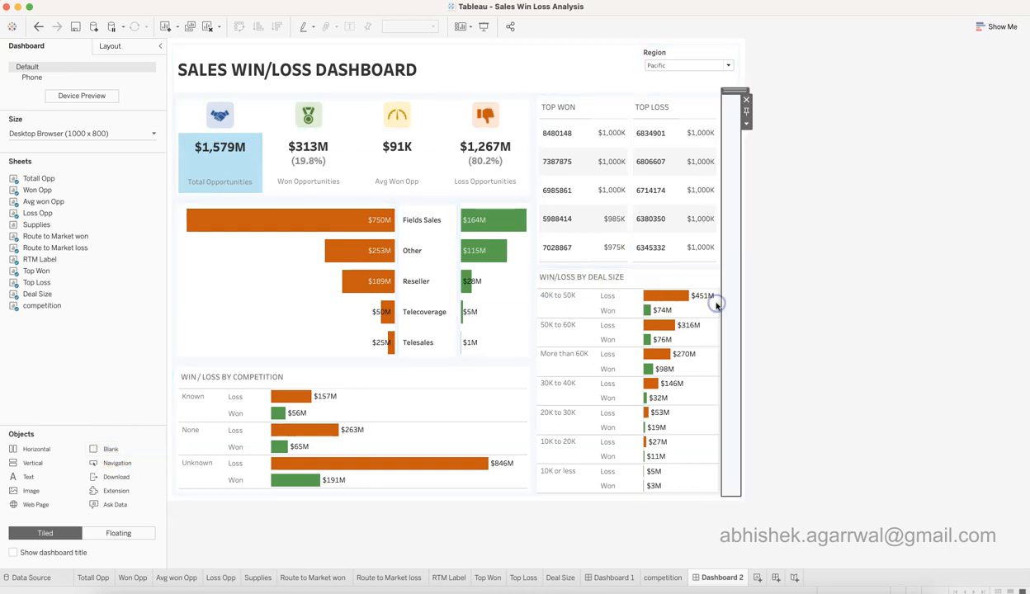
Try a fixed width of 10 pixels for the Blank object, and undo the width change
left_click(747, 124)
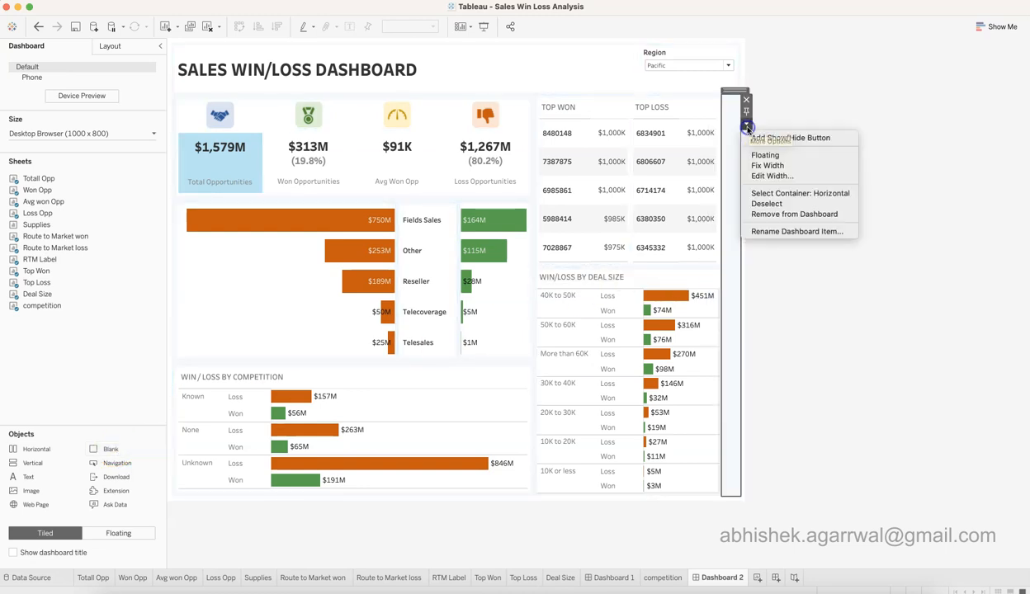
left_click(769, 176)
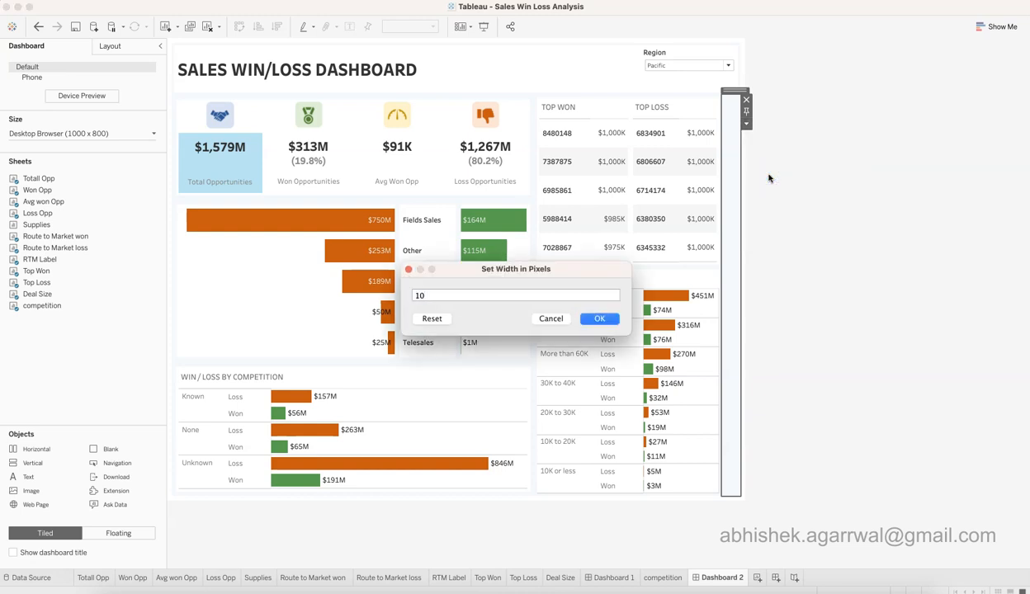
key("Return")
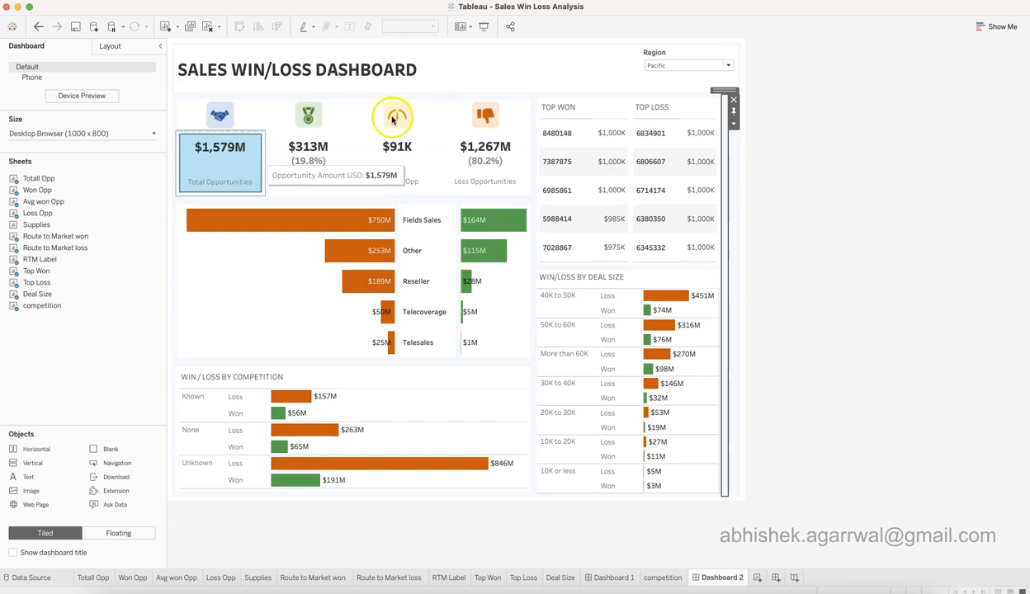
left_click_drag(721, 231, 760, 227)
left_click(734, 152)
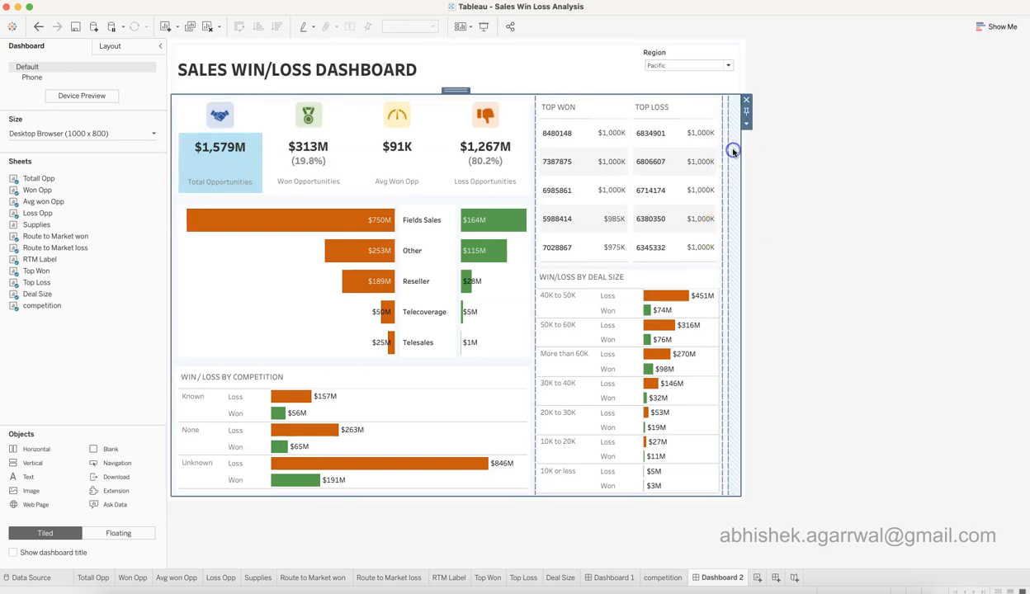
left_click(729, 167)
left_click(729, 170)
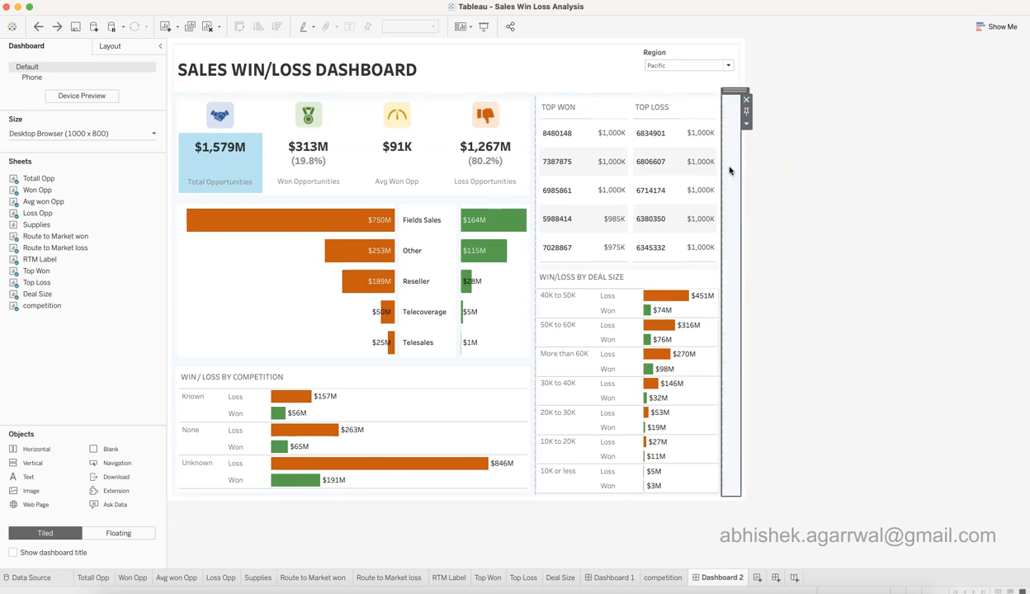
Give the Blank object a white background, and remove the object from the dashboard
left_click(128, 44)
left_click(150, 241)
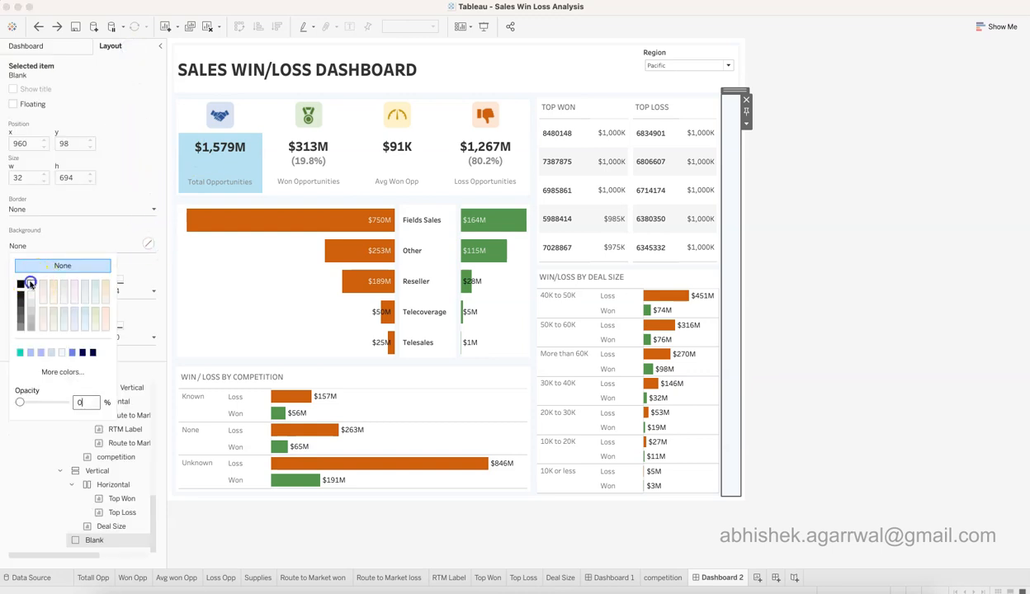
left_click(872, 232)
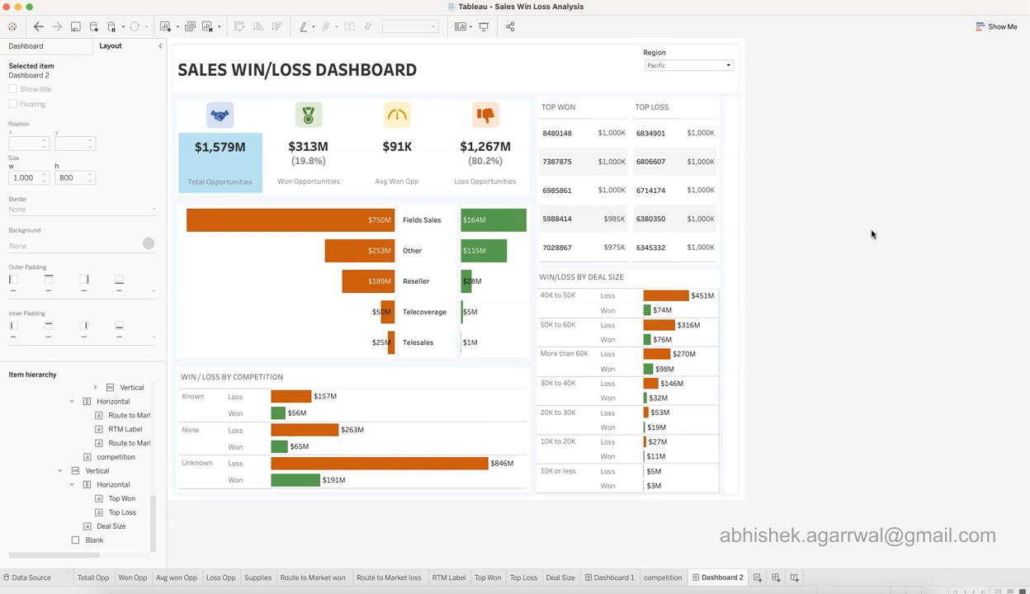
left_click(732, 142)
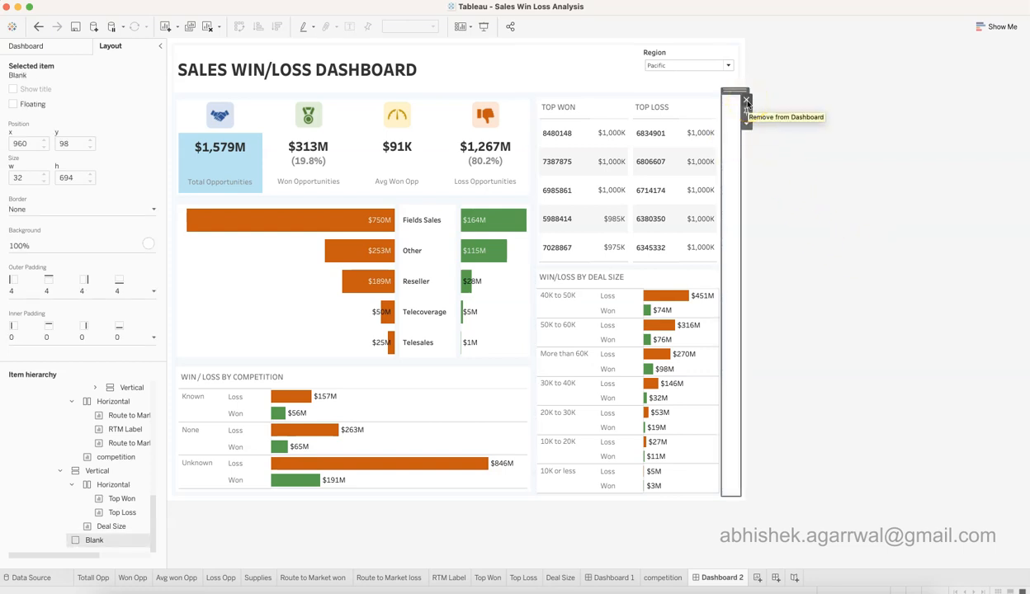
left_click(747, 101)
left_click(731, 237)
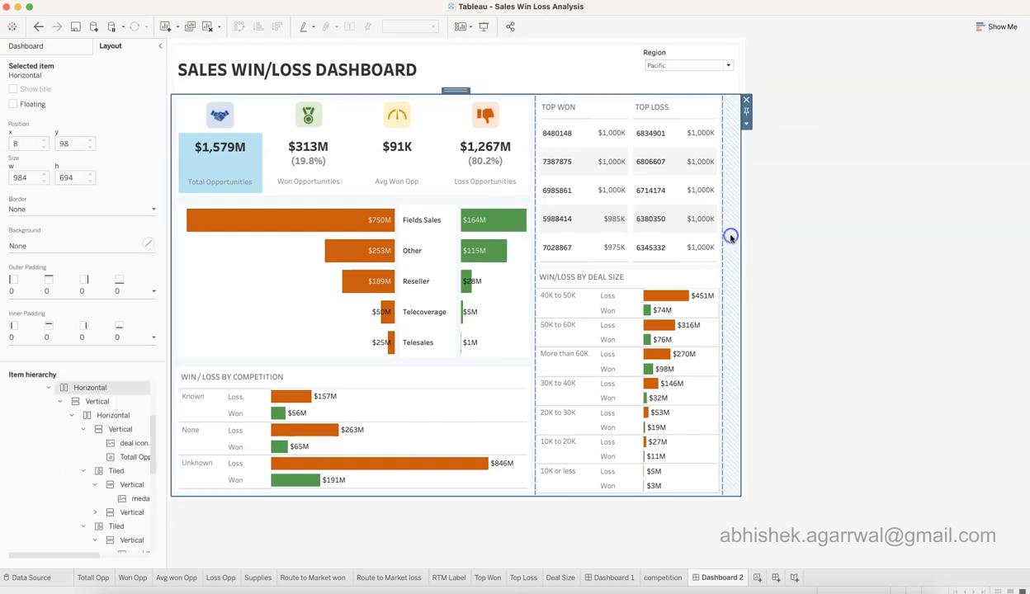
left_click(747, 125)
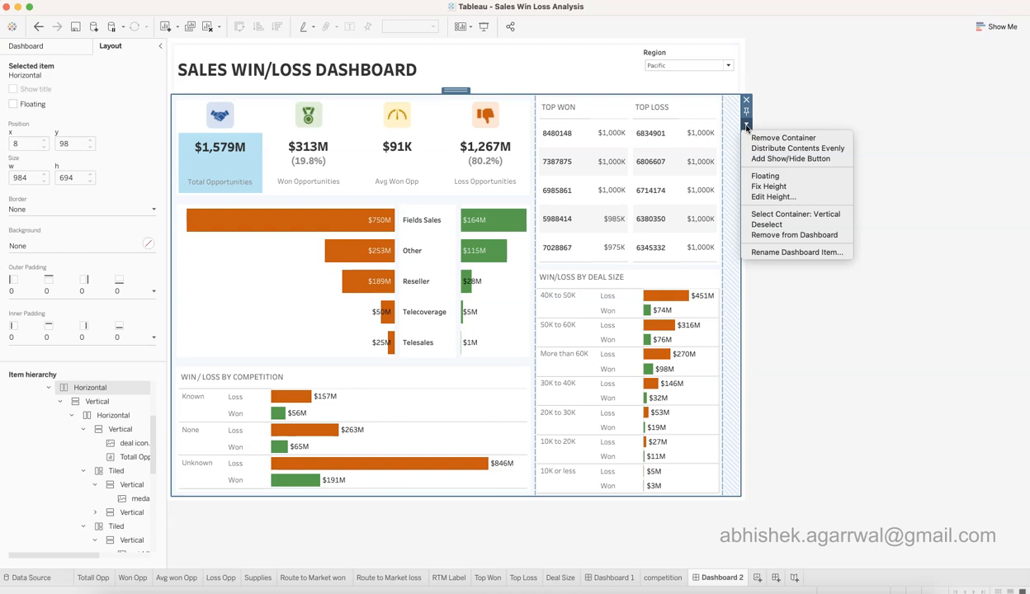
left_click(835, 244)
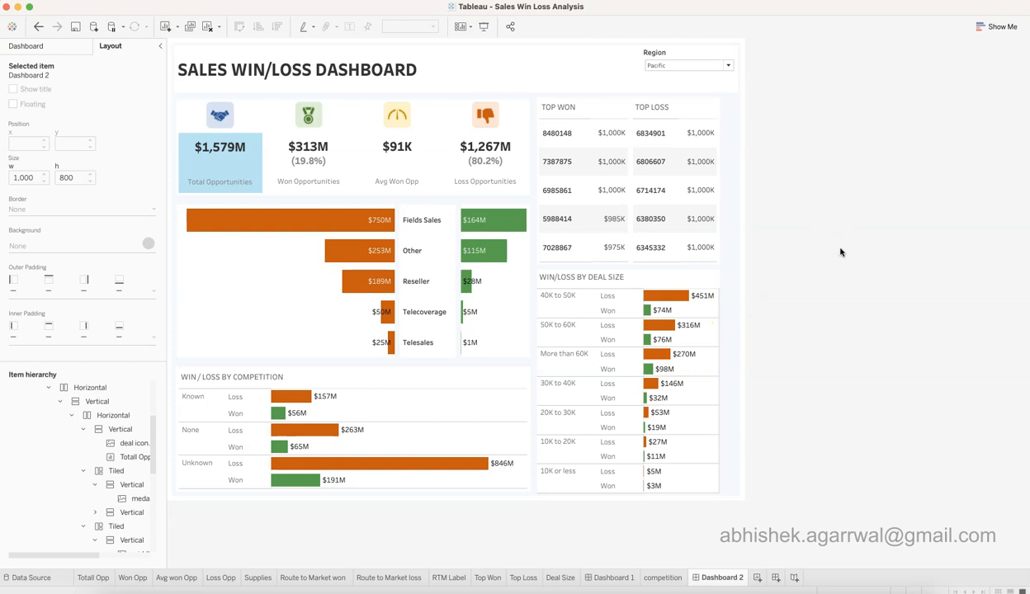
left_click(743, 215)
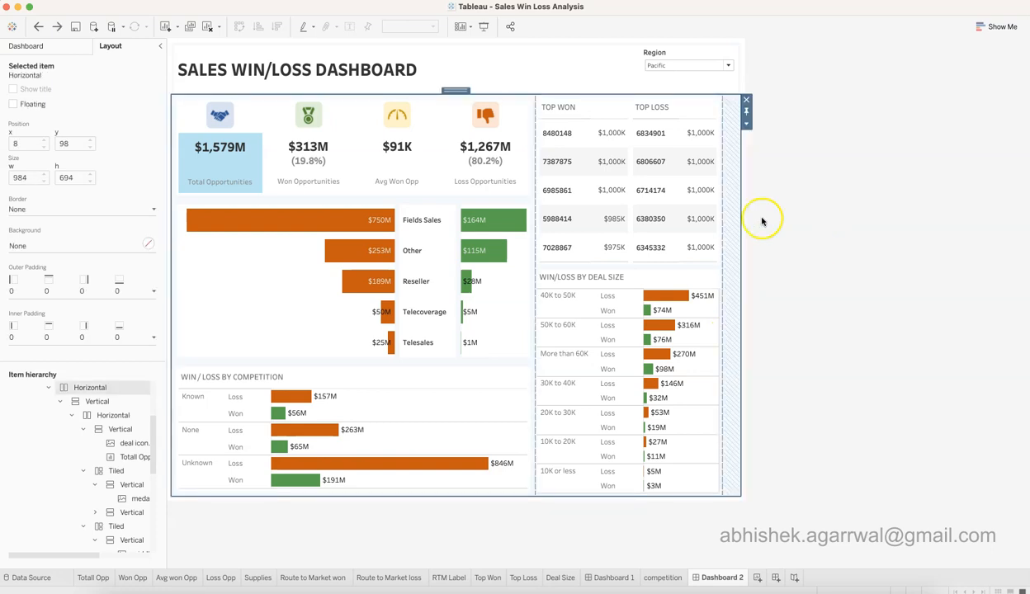
Turn off the fixed width of the vertical container holding the Top Won/Top Loss tables and the deal size chart
left_click(609, 110)
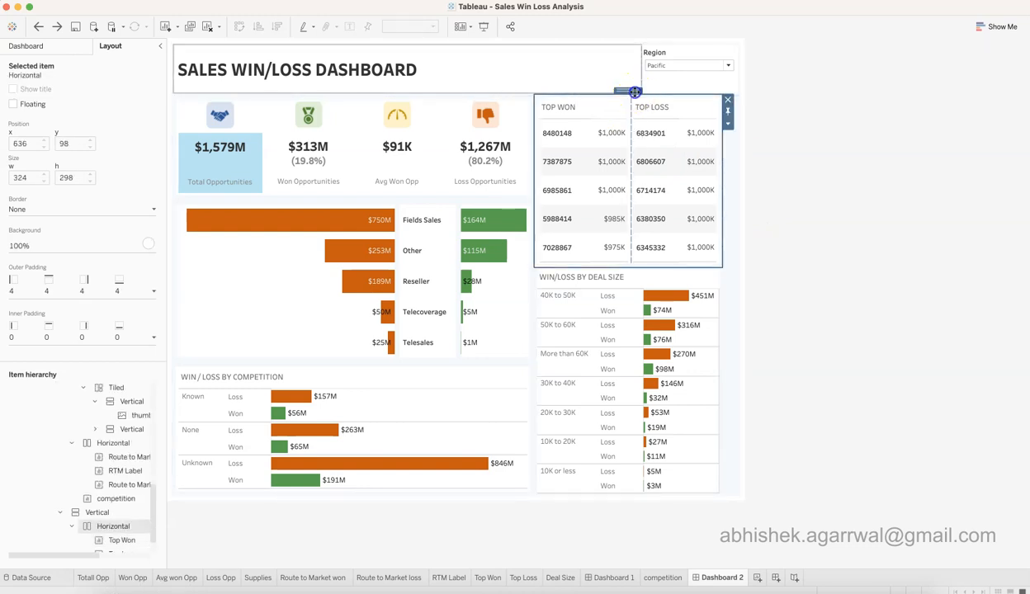
double_click(627, 90)
left_click(728, 126)
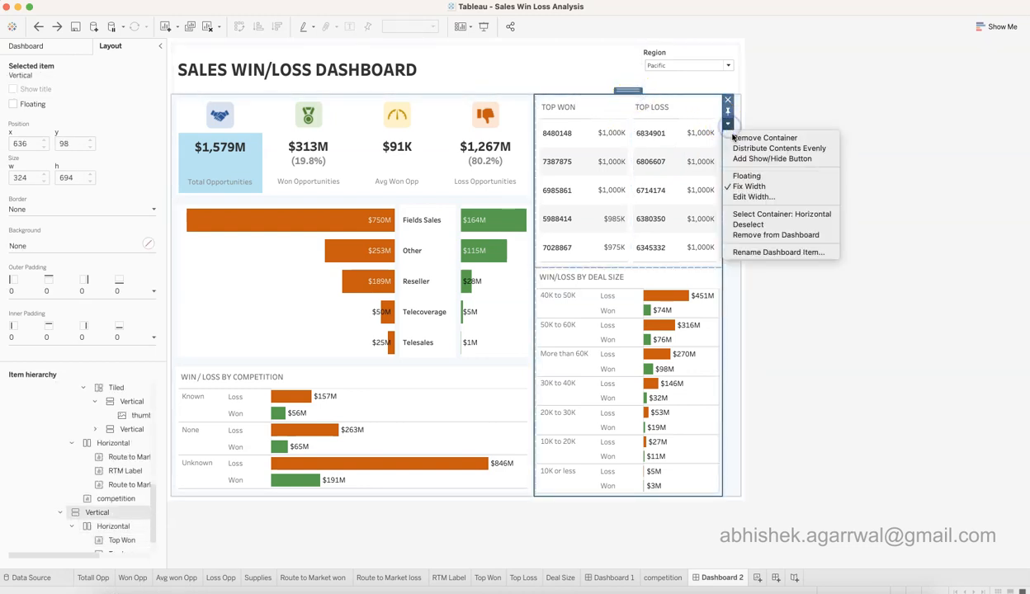
left_click(780, 188)
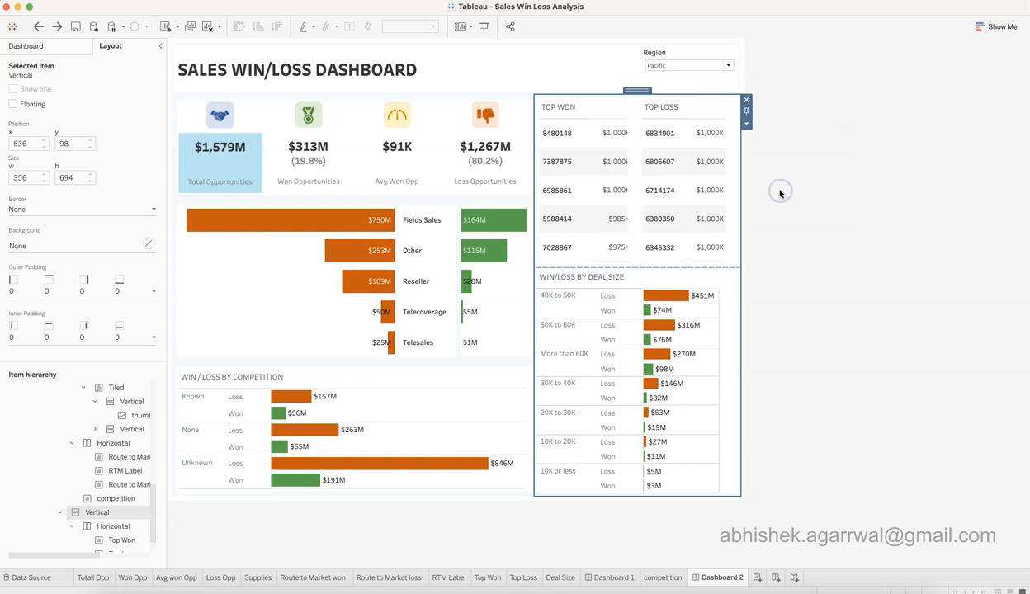
left_click(801, 353)
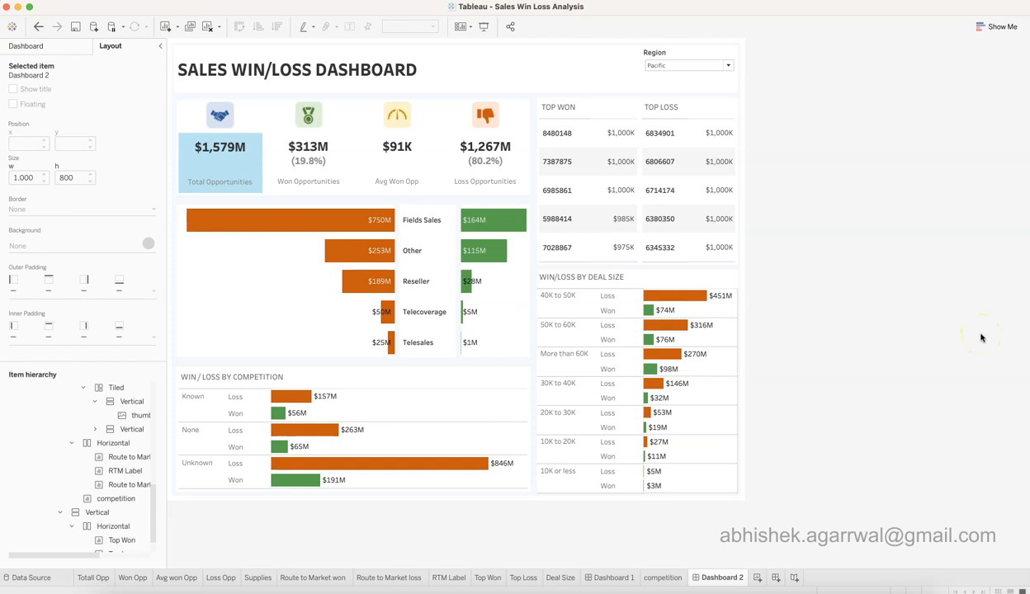
Check which worksheets the Region filter applies to, and set the filter to (All) regions
left_click(709, 56)
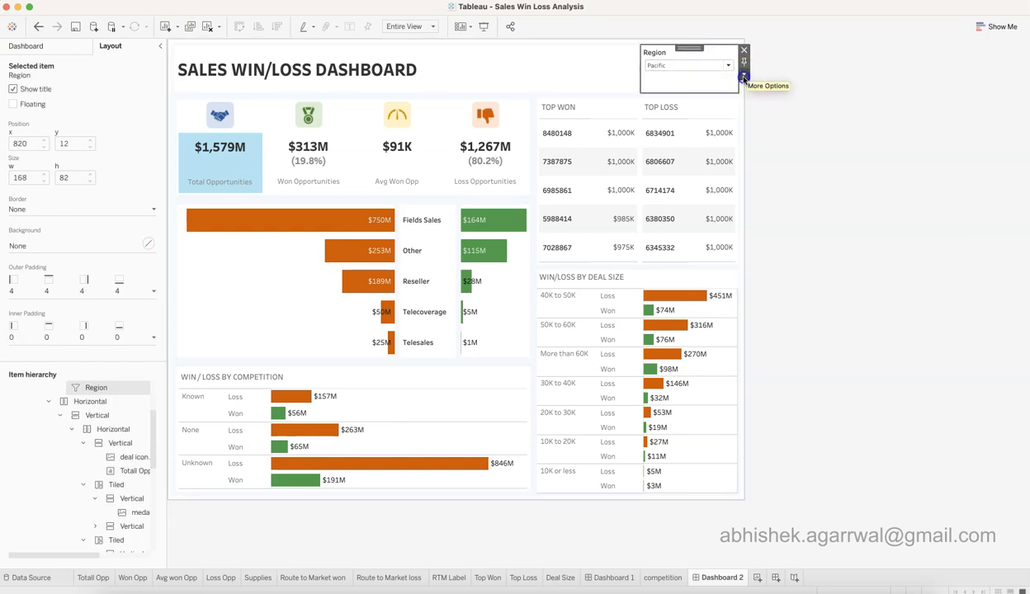
left_click(743, 72)
mouse_move(764, 99)
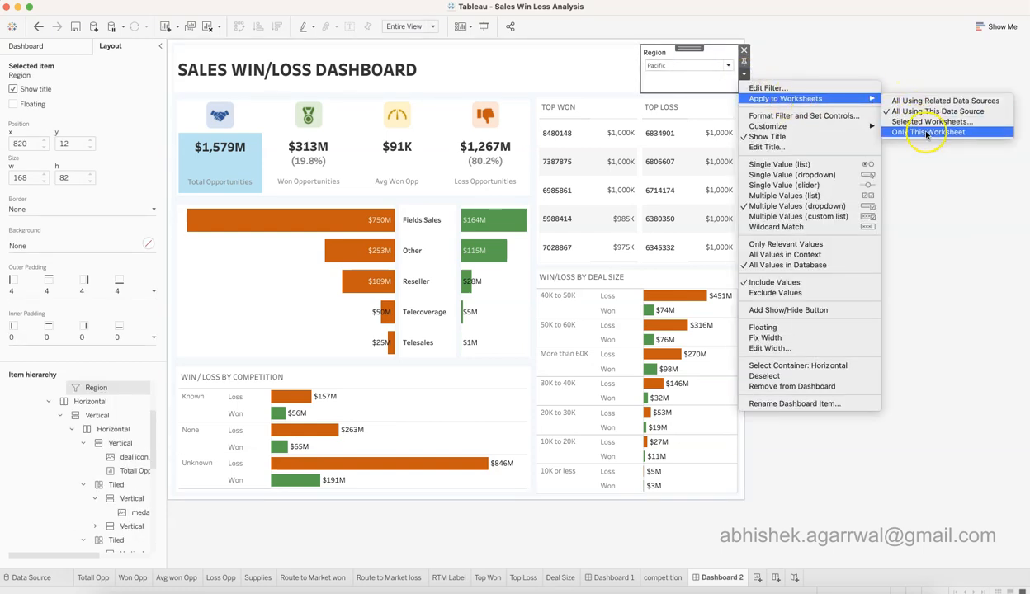
left_click(931, 219)
left_click(729, 66)
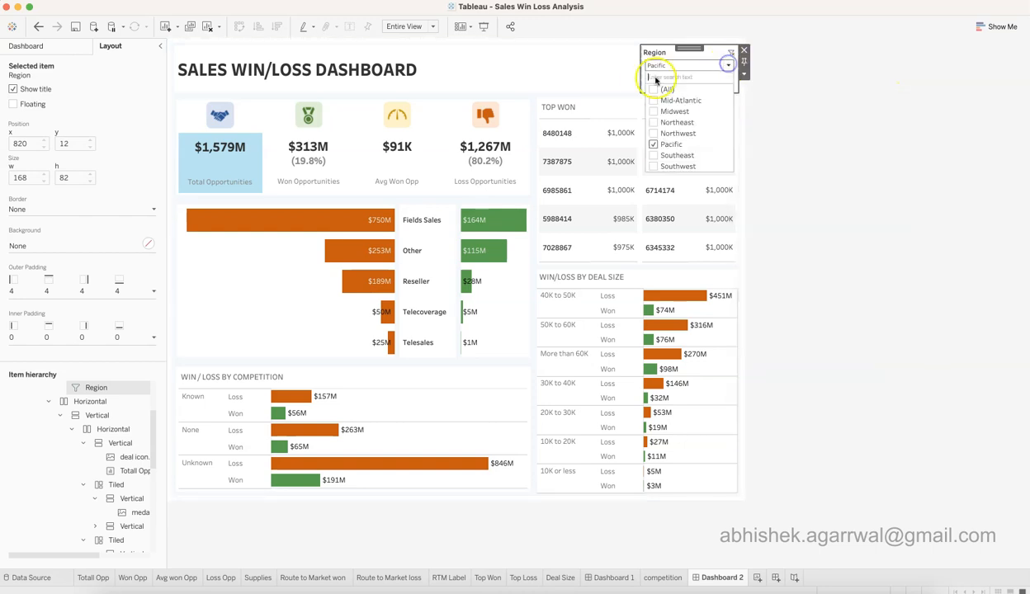
left_click(654, 89)
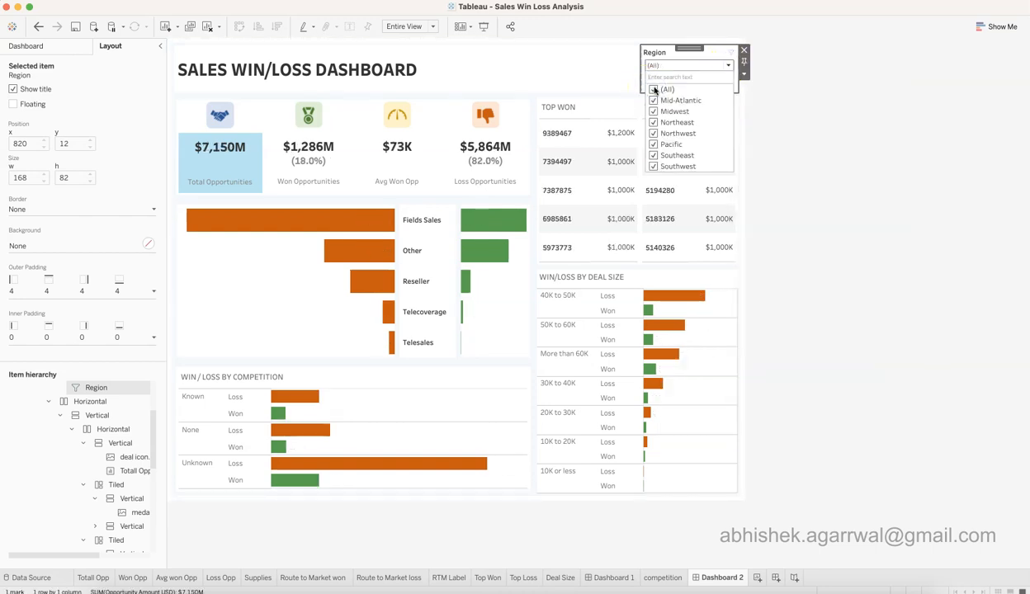
left_click(829, 185)
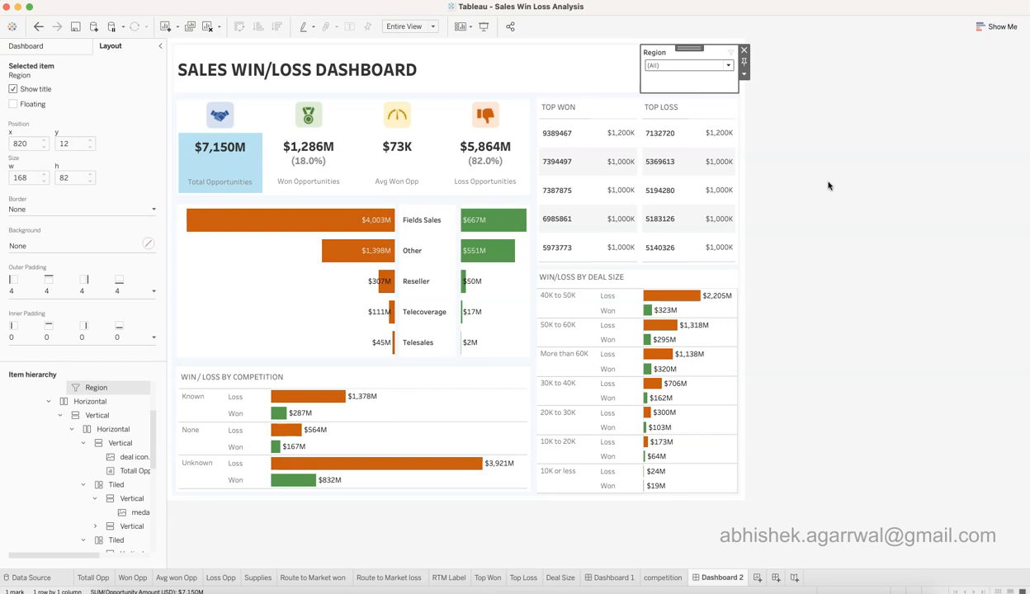
Clear the highlighted mark selection on the Total Opportunities KPI tile
left_click(829, 186)
left_click(214, 168)
left_click(991, 208)
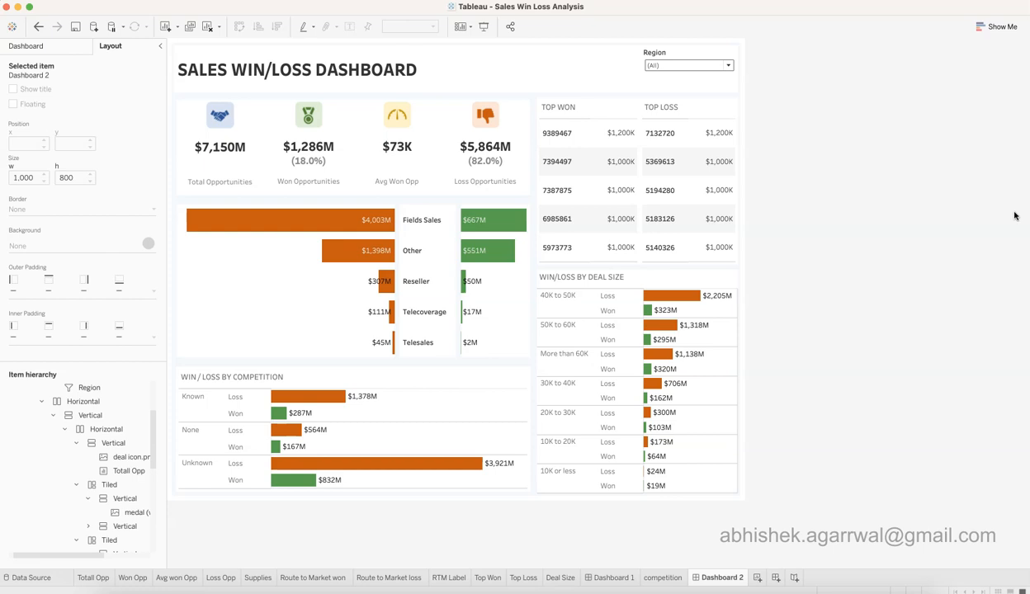
Try dashboard widths of 1100 and 1200 px and a taller height, and restore the size to 1000 x 800 px
left_click(71, 45)
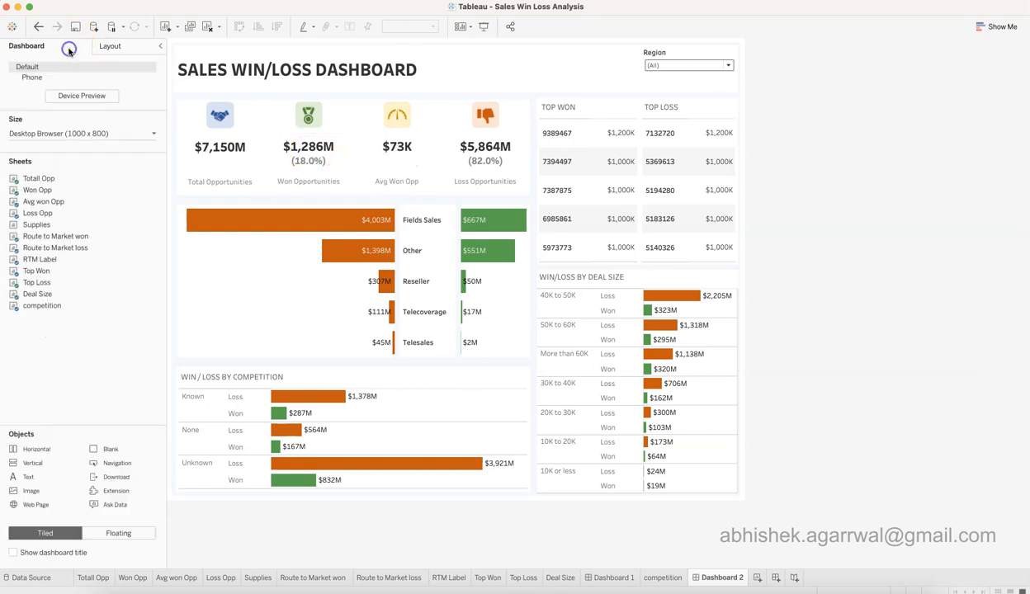
left_click(153, 132)
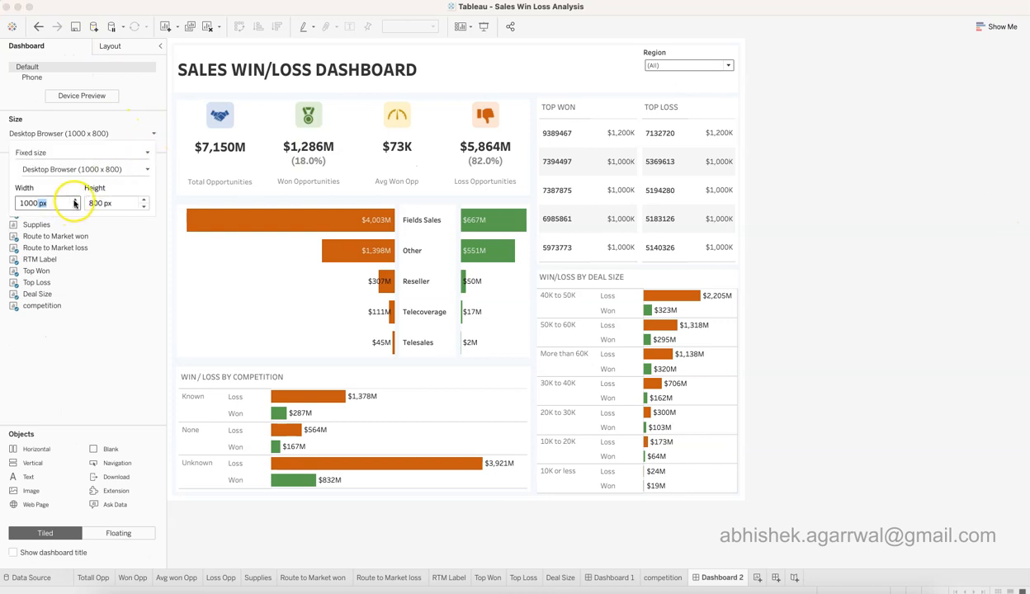
left_click(75, 200)
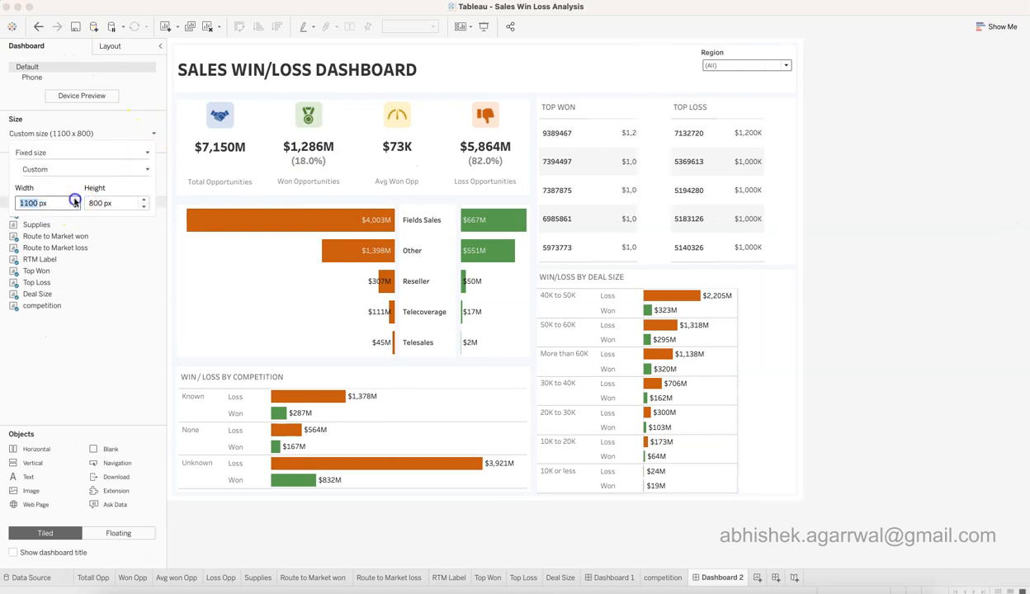
left_click(144, 200)
left_click(144, 200)
left_click(144, 207)
left_click(144, 206)
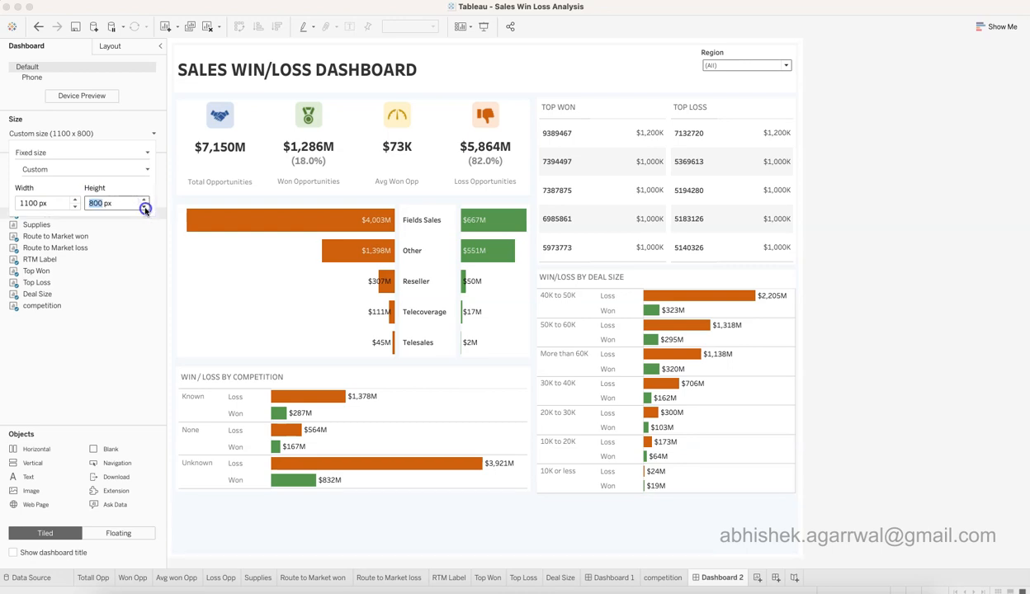
left_click(75, 199)
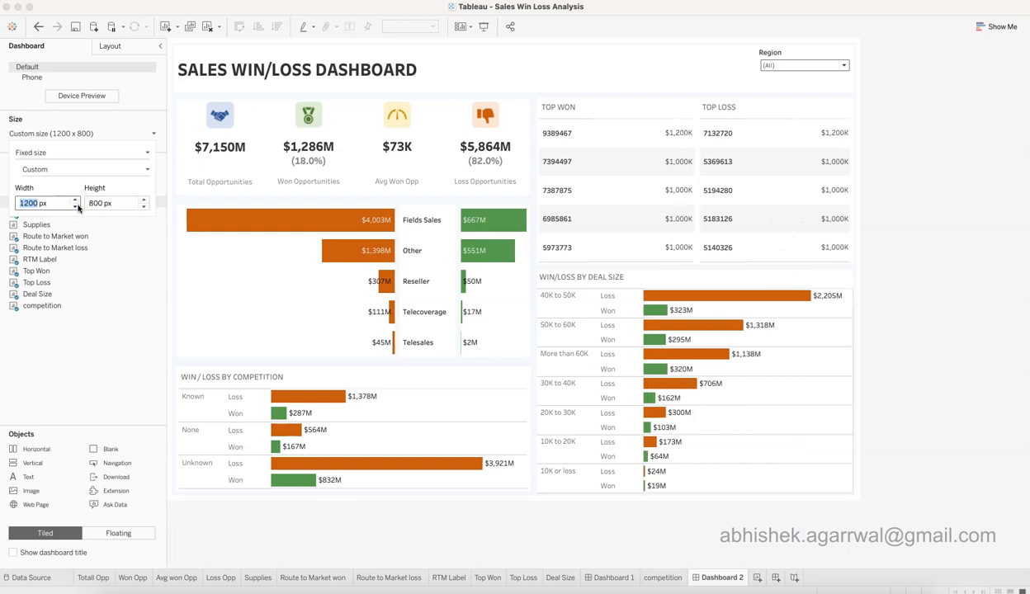
left_click(75, 207)
left_click(76, 207)
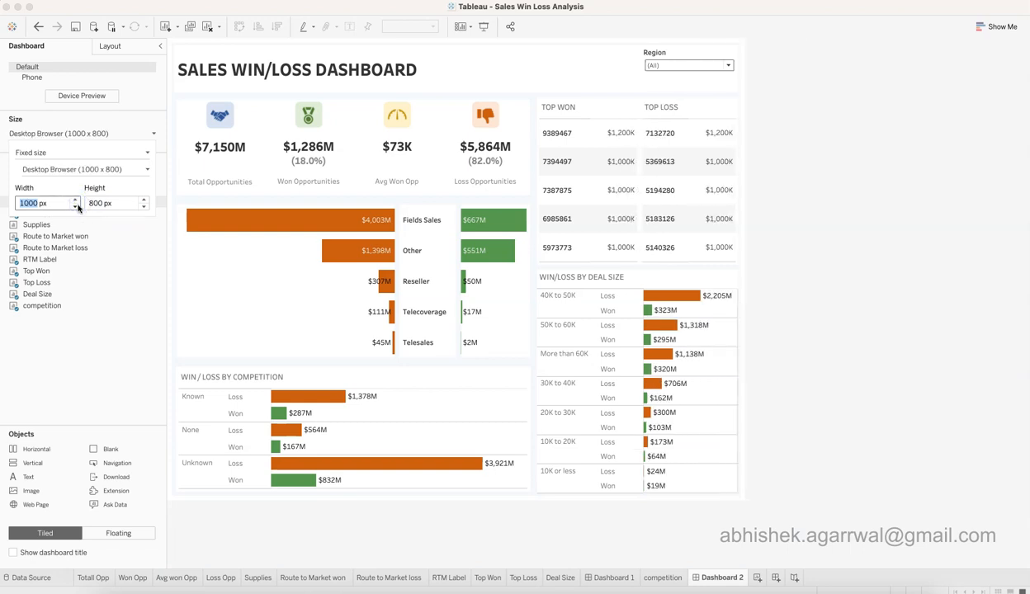
left_click(788, 238)
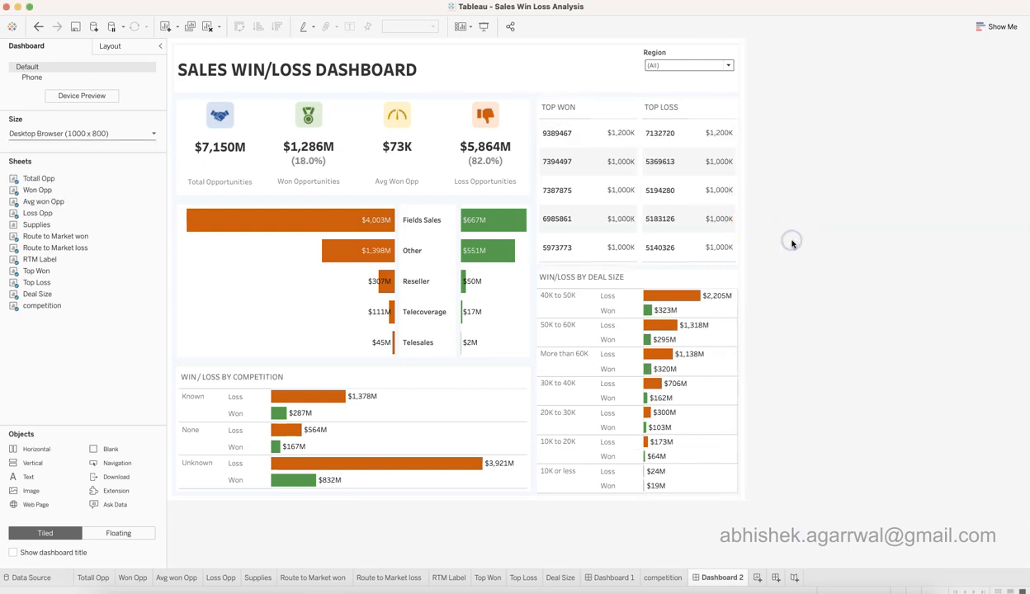